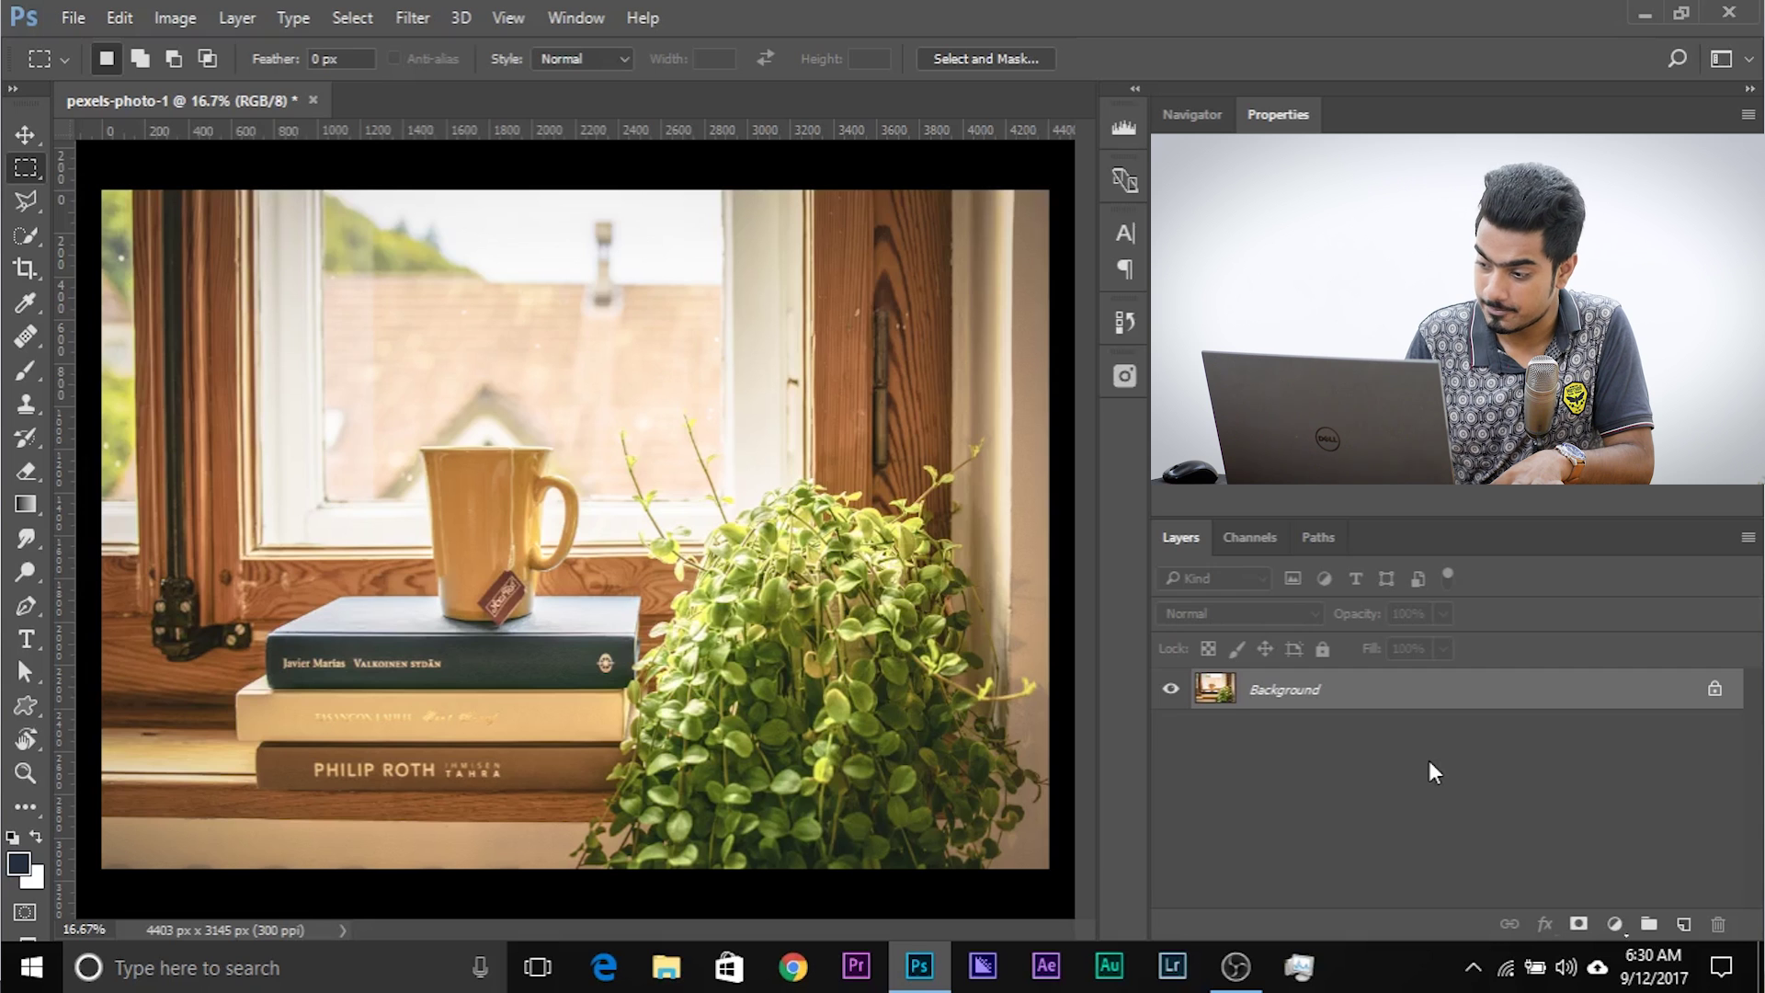
- Duplicate the Background into Layer 1 and zoom in two levels on the photo
key("ctrl+j")
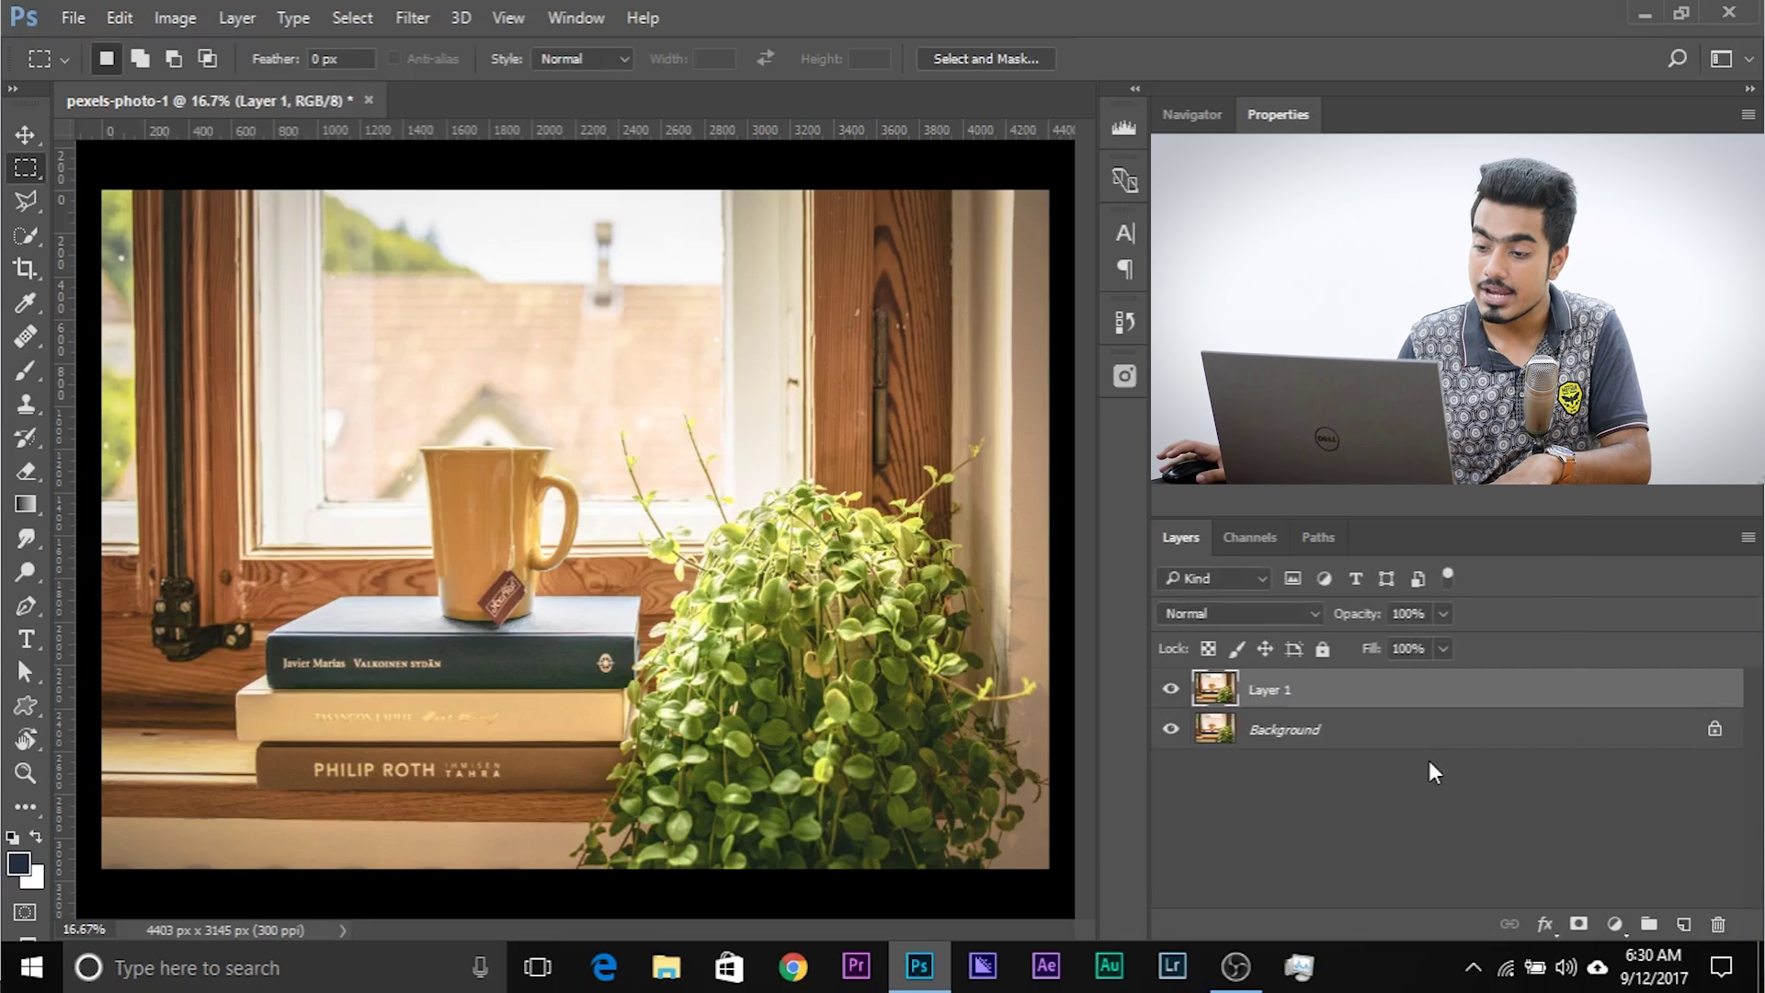
key("ctrl+plus")
key("ctrl+plus")
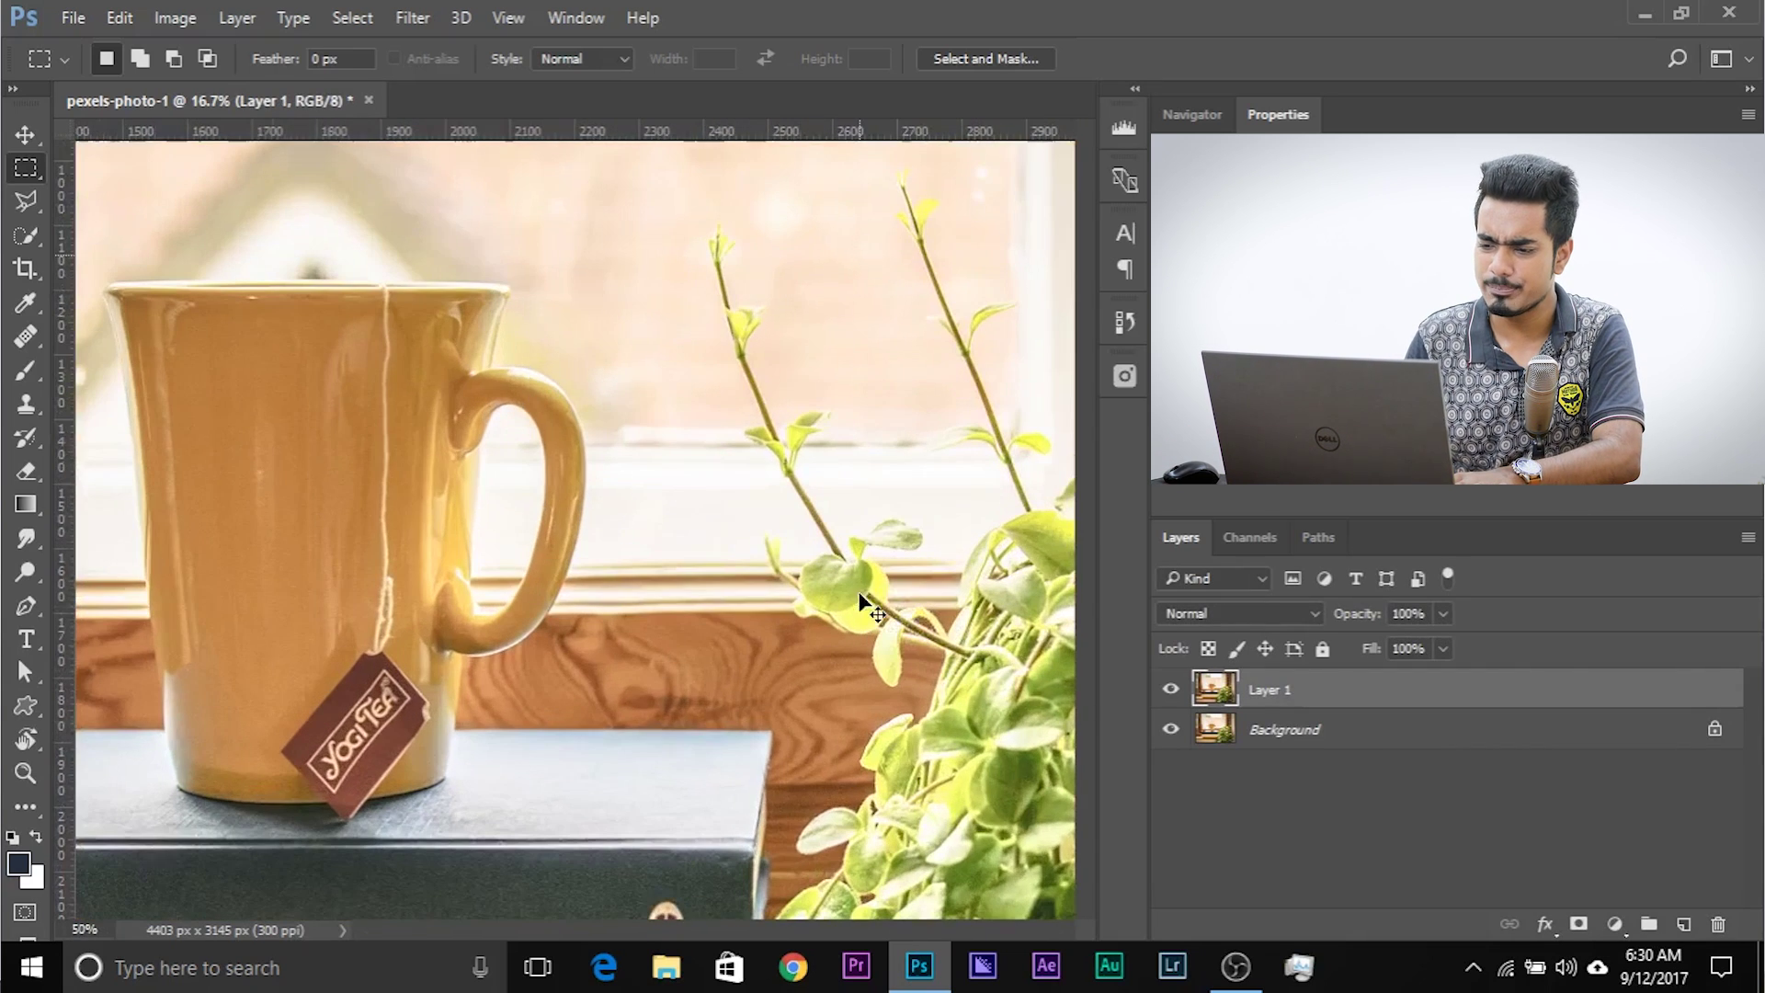
key("ctrl+plus")
- Draw a tall rectangular selection around the blurry post at the top of the photo
left_click_drag(583, 650, 650, 484)
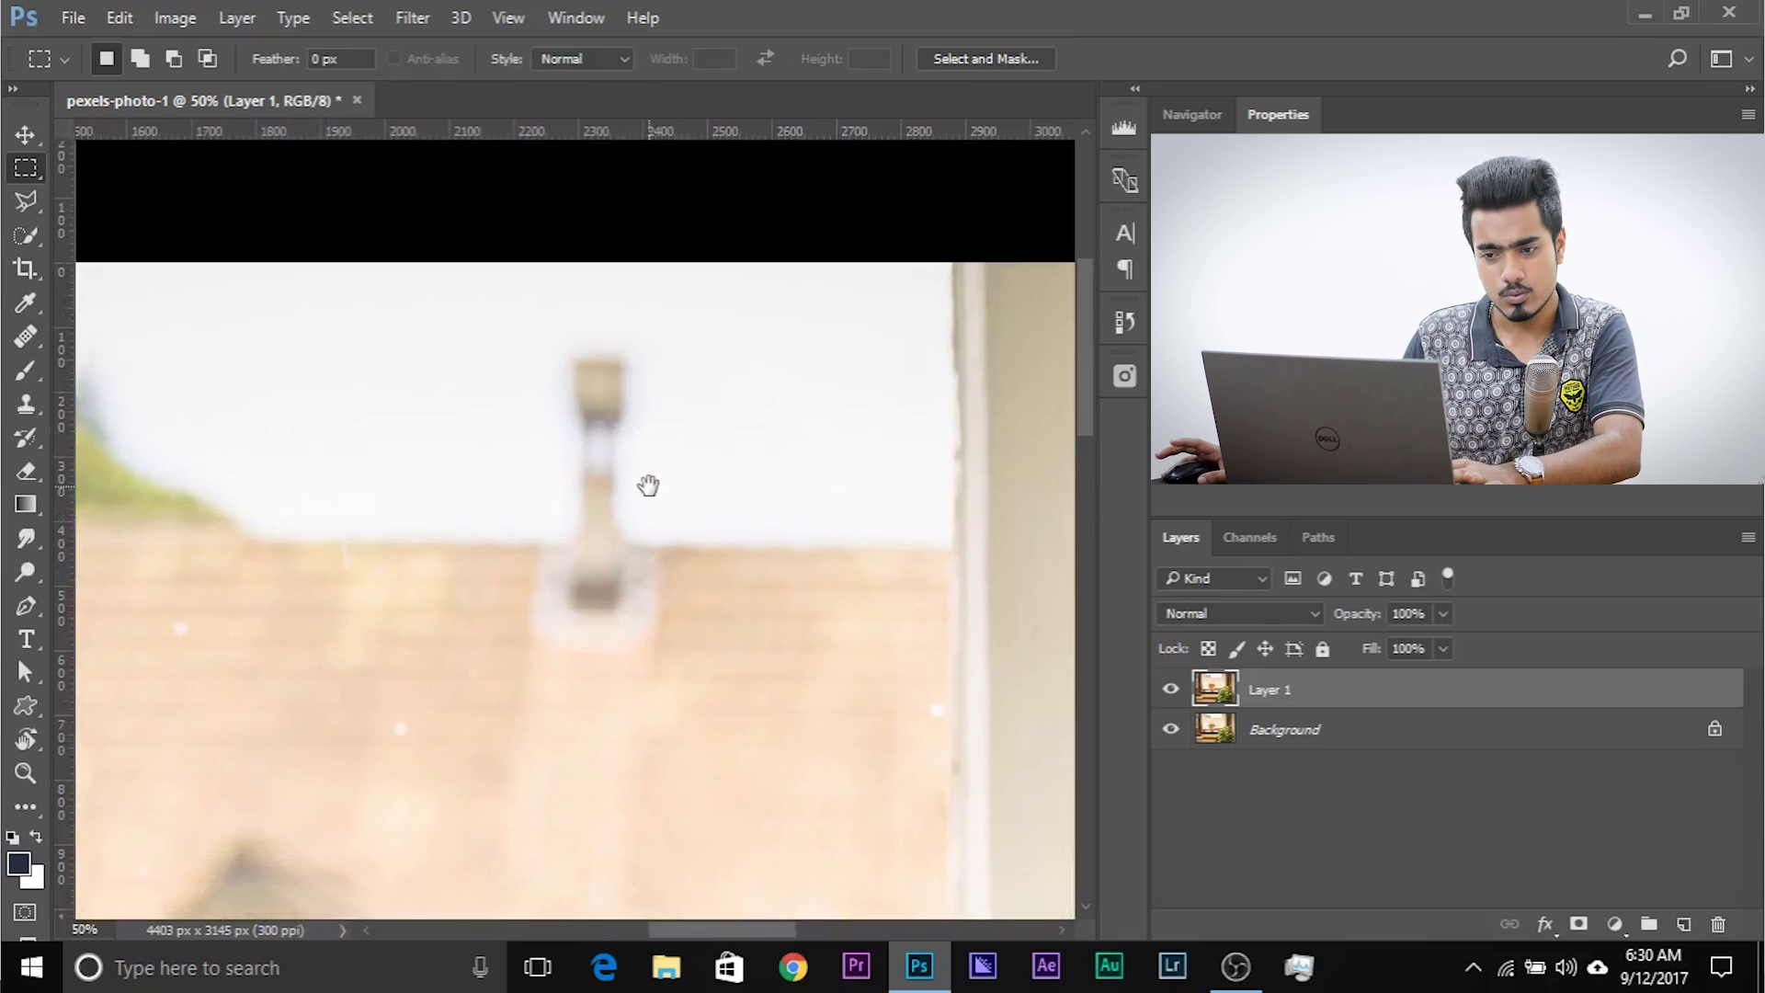
right_click(27, 168)
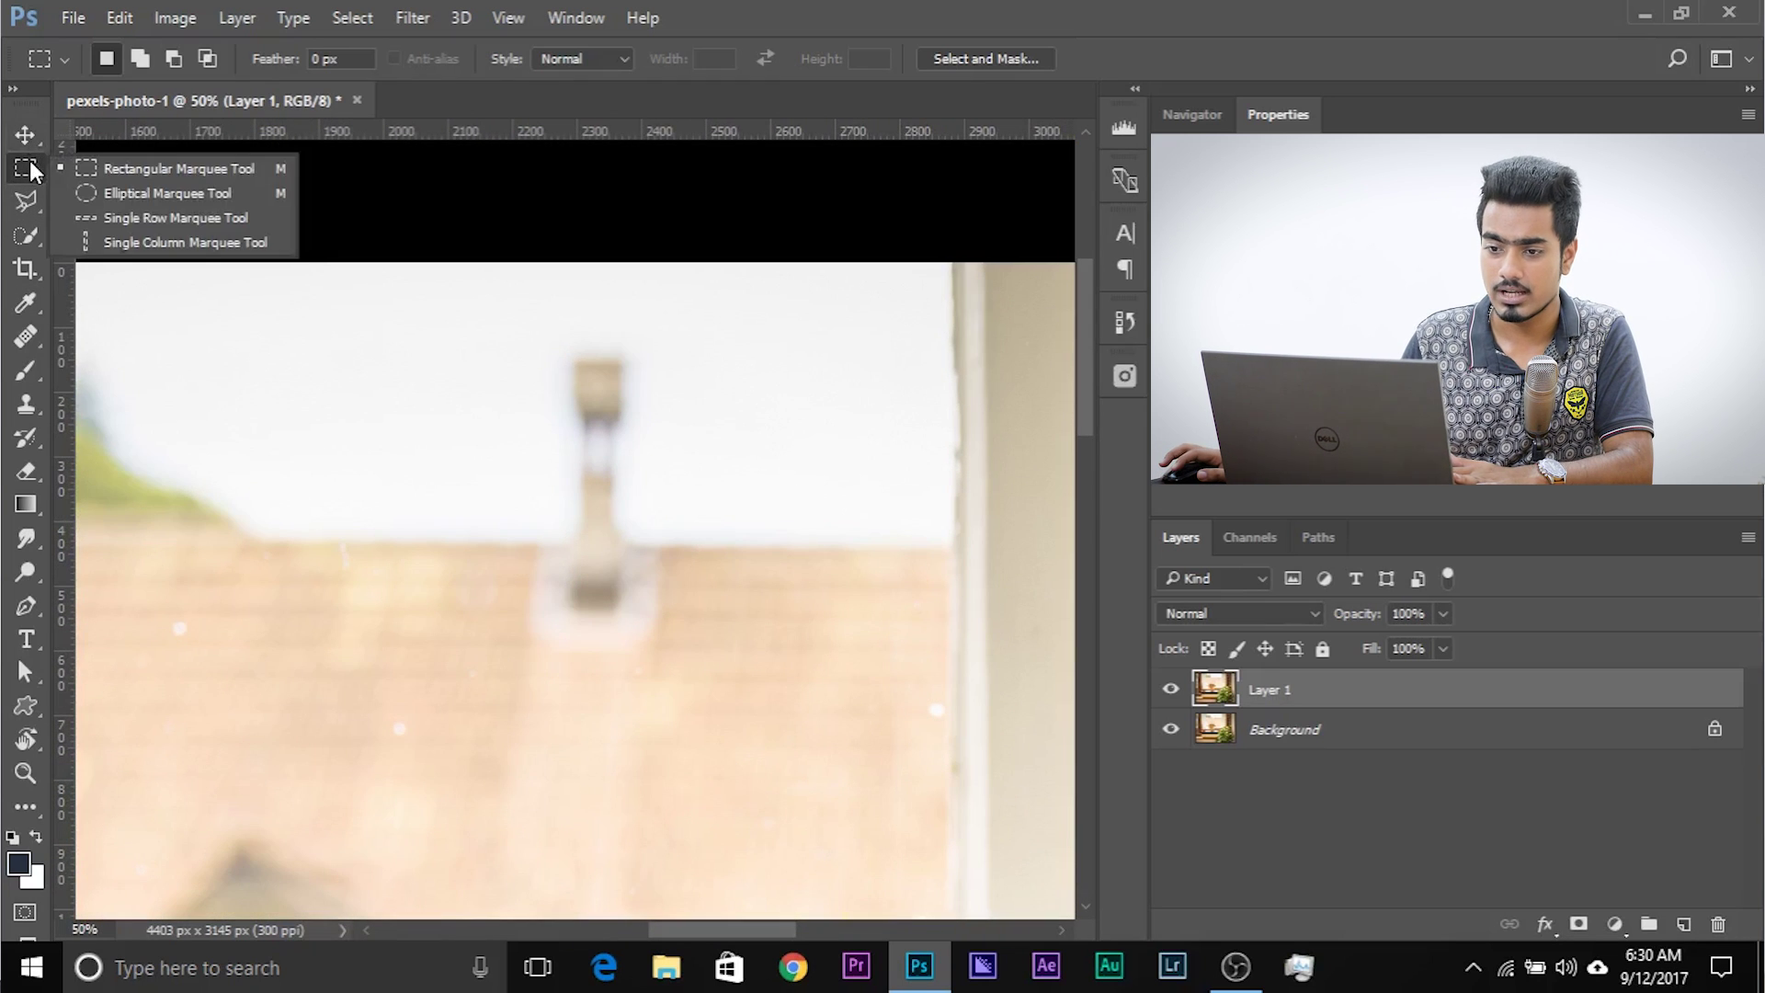
left_click(97, 171)
left_click_drag(554, 391, 686, 672)
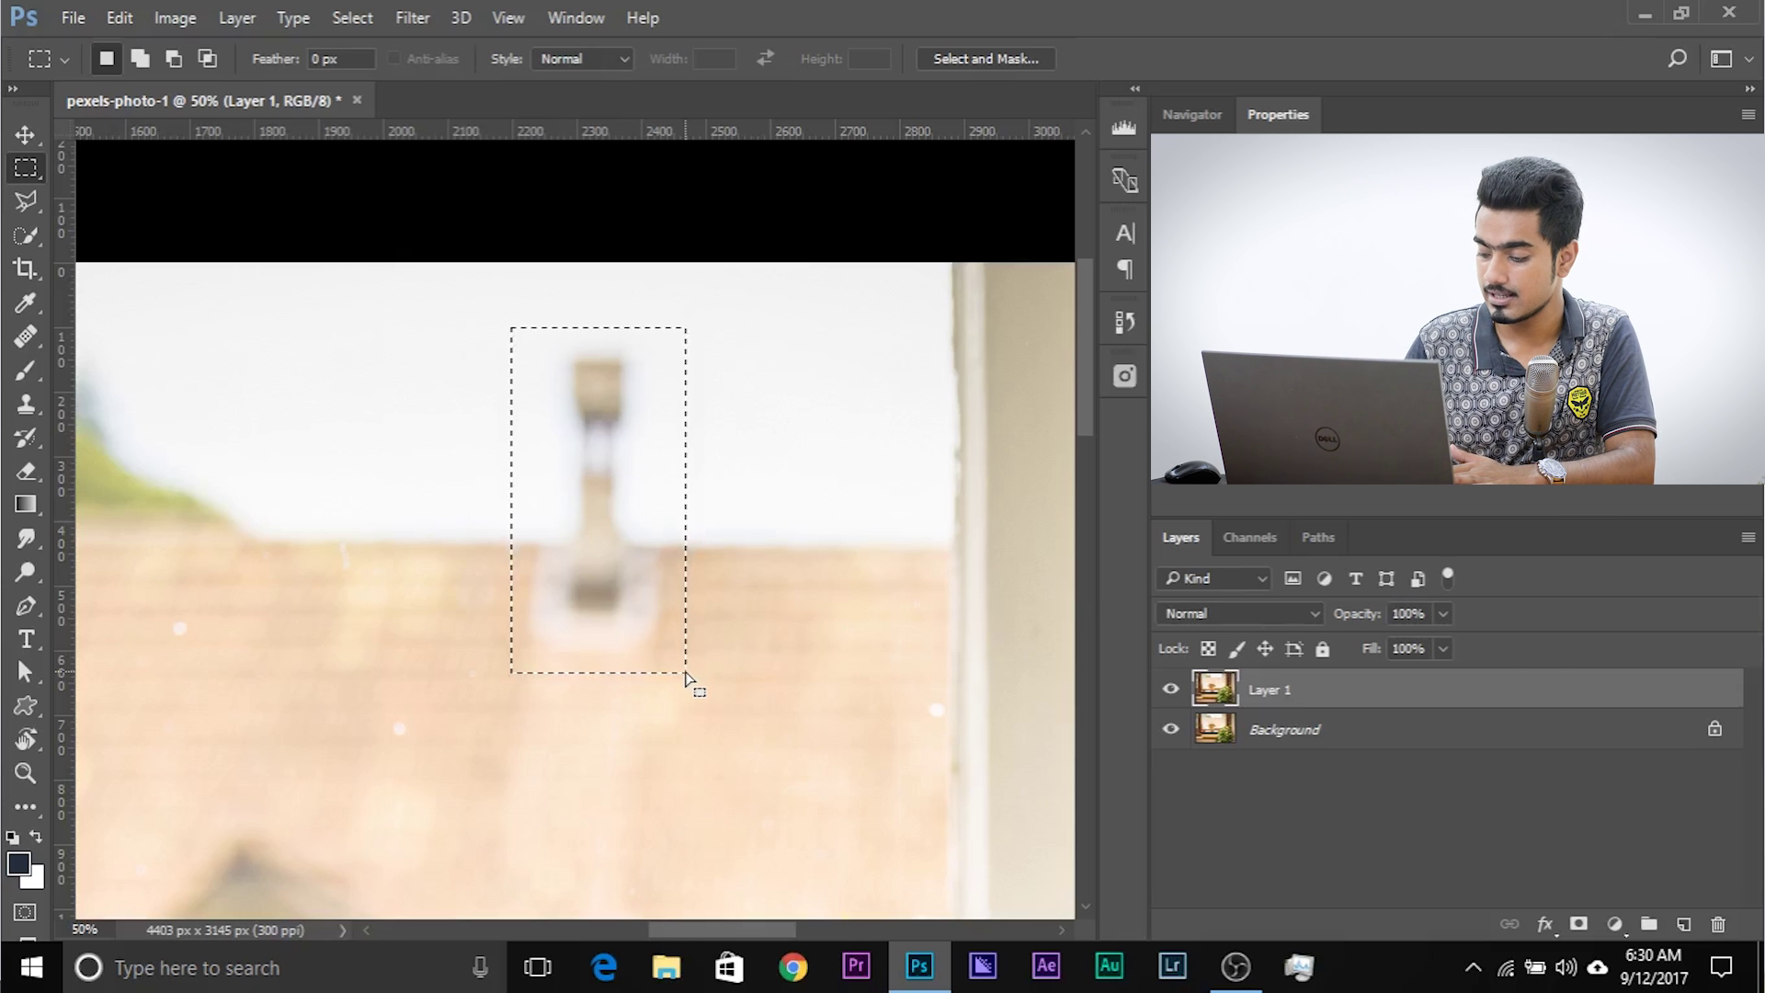
- Fill the selection with Content-Aware contents to erase the post
key("shift")
key("shift")
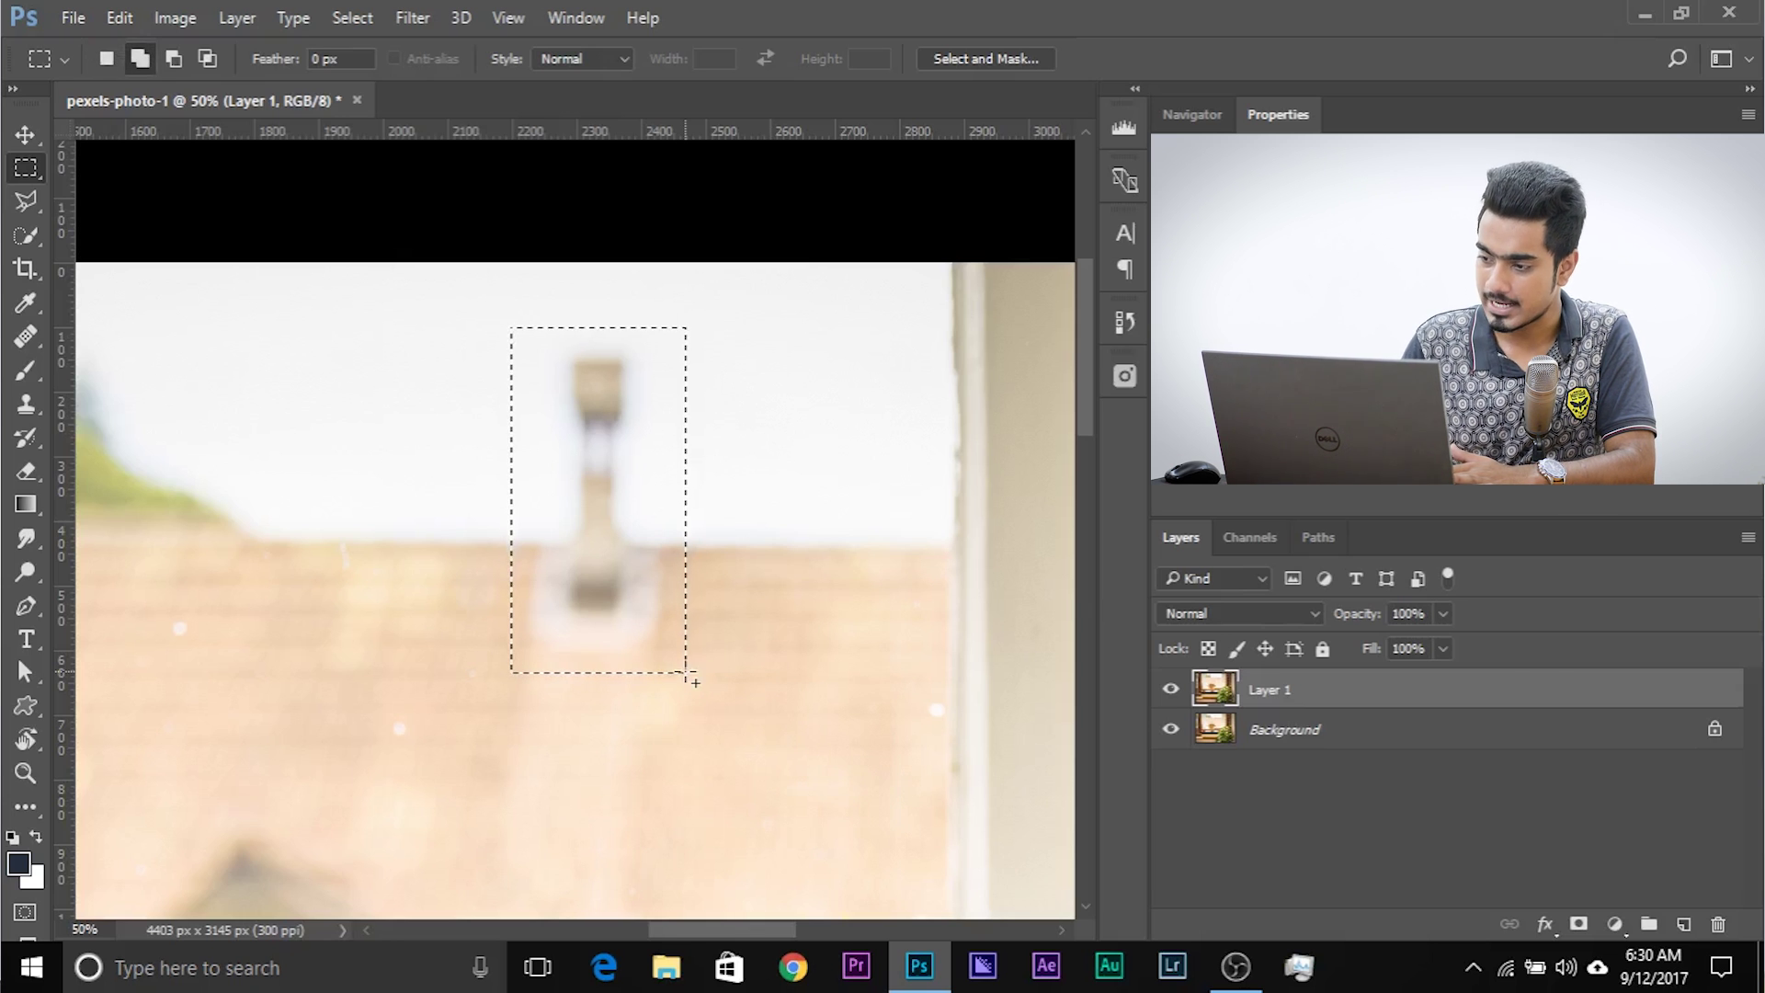
key("shift+F5")
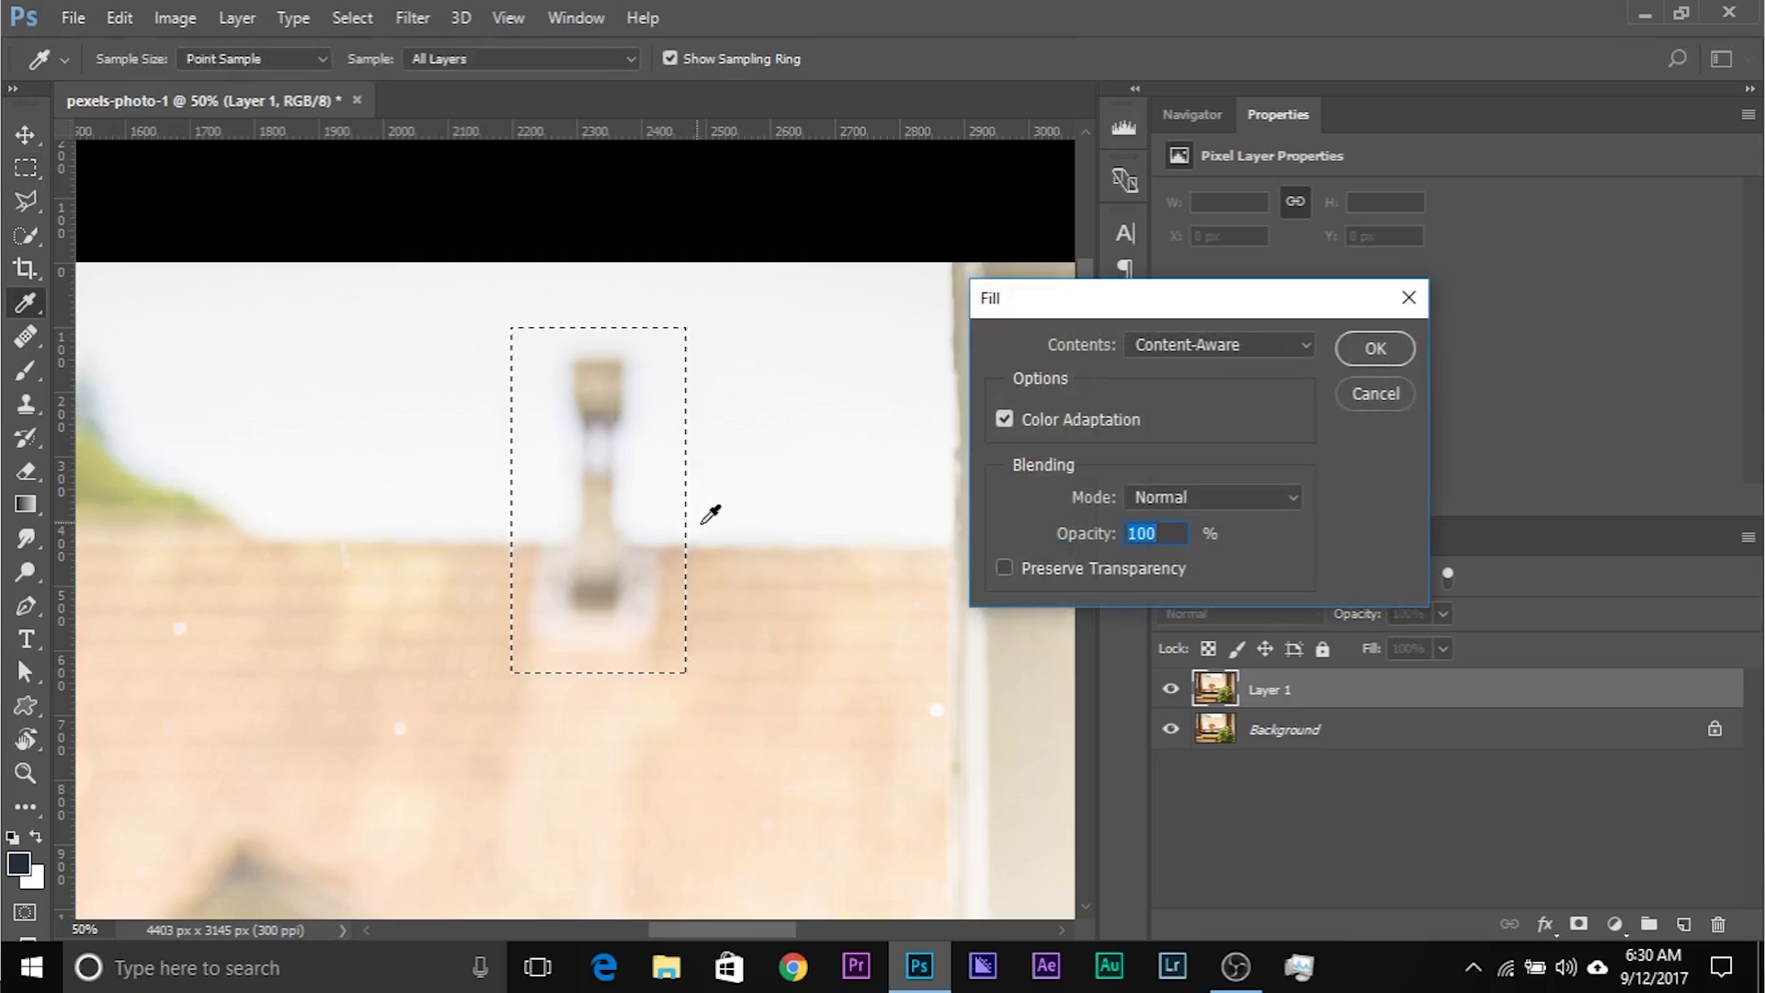
left_click_drag(1122, 301, 1023, 280)
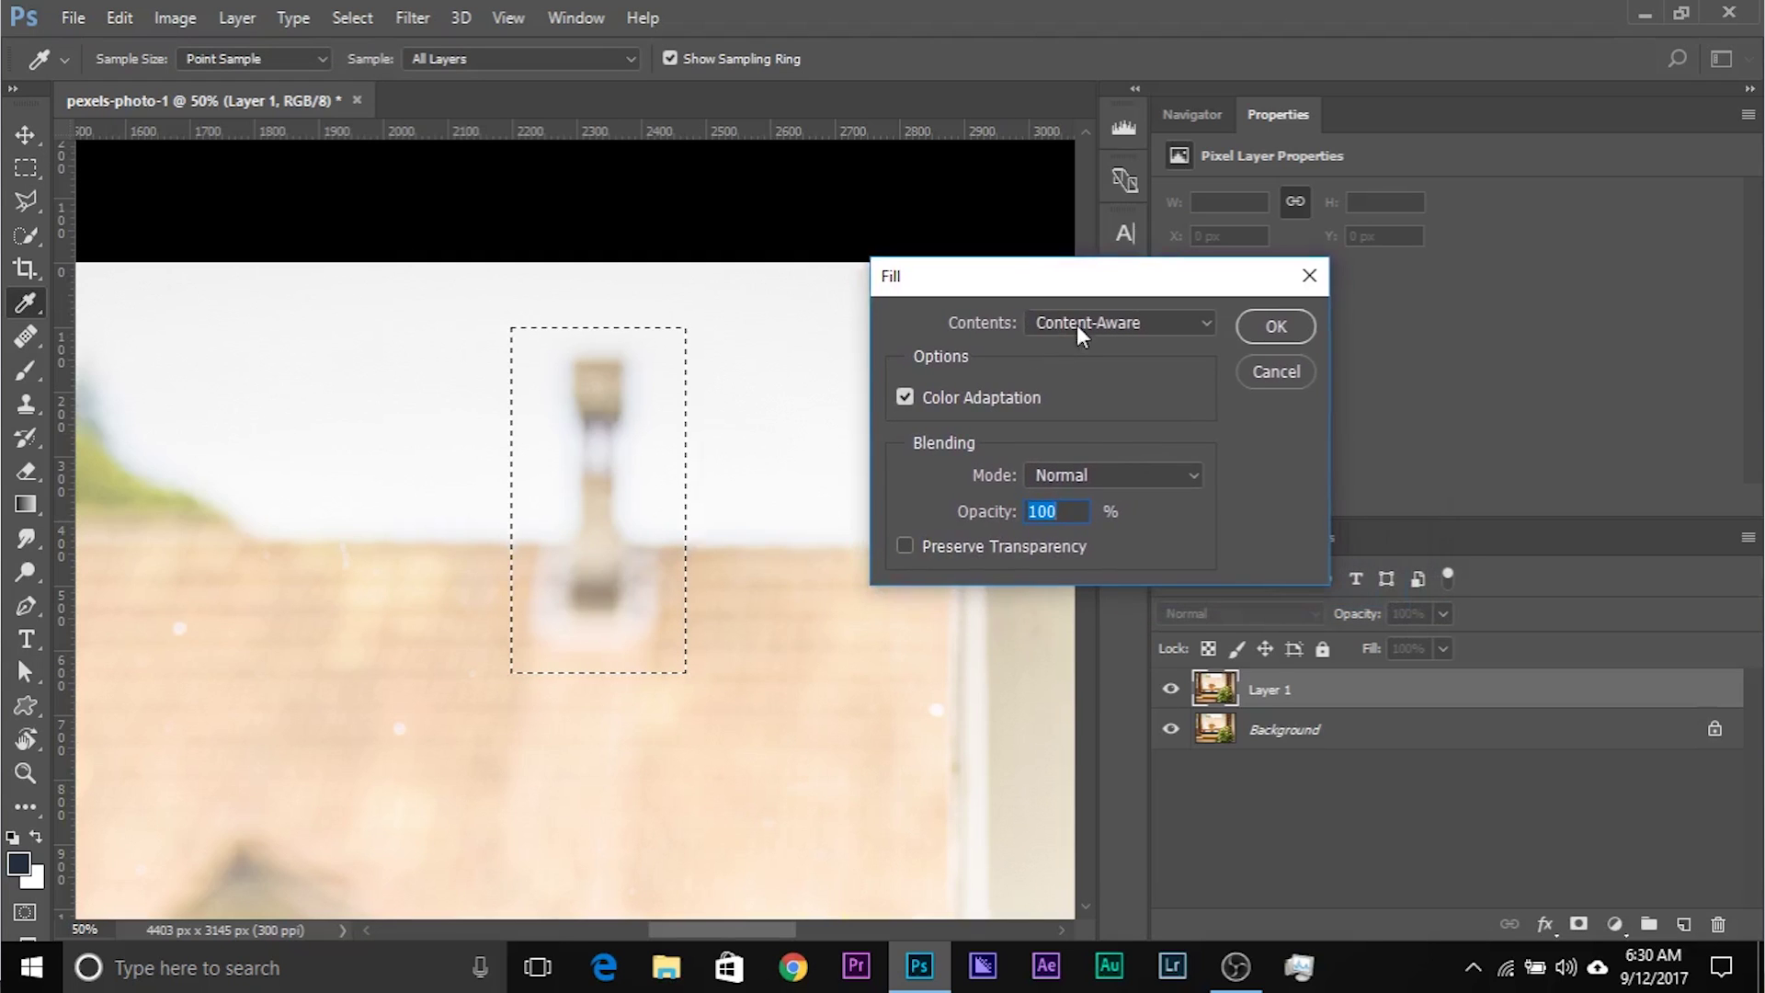
left_click(1081, 335)
left_click(1096, 413)
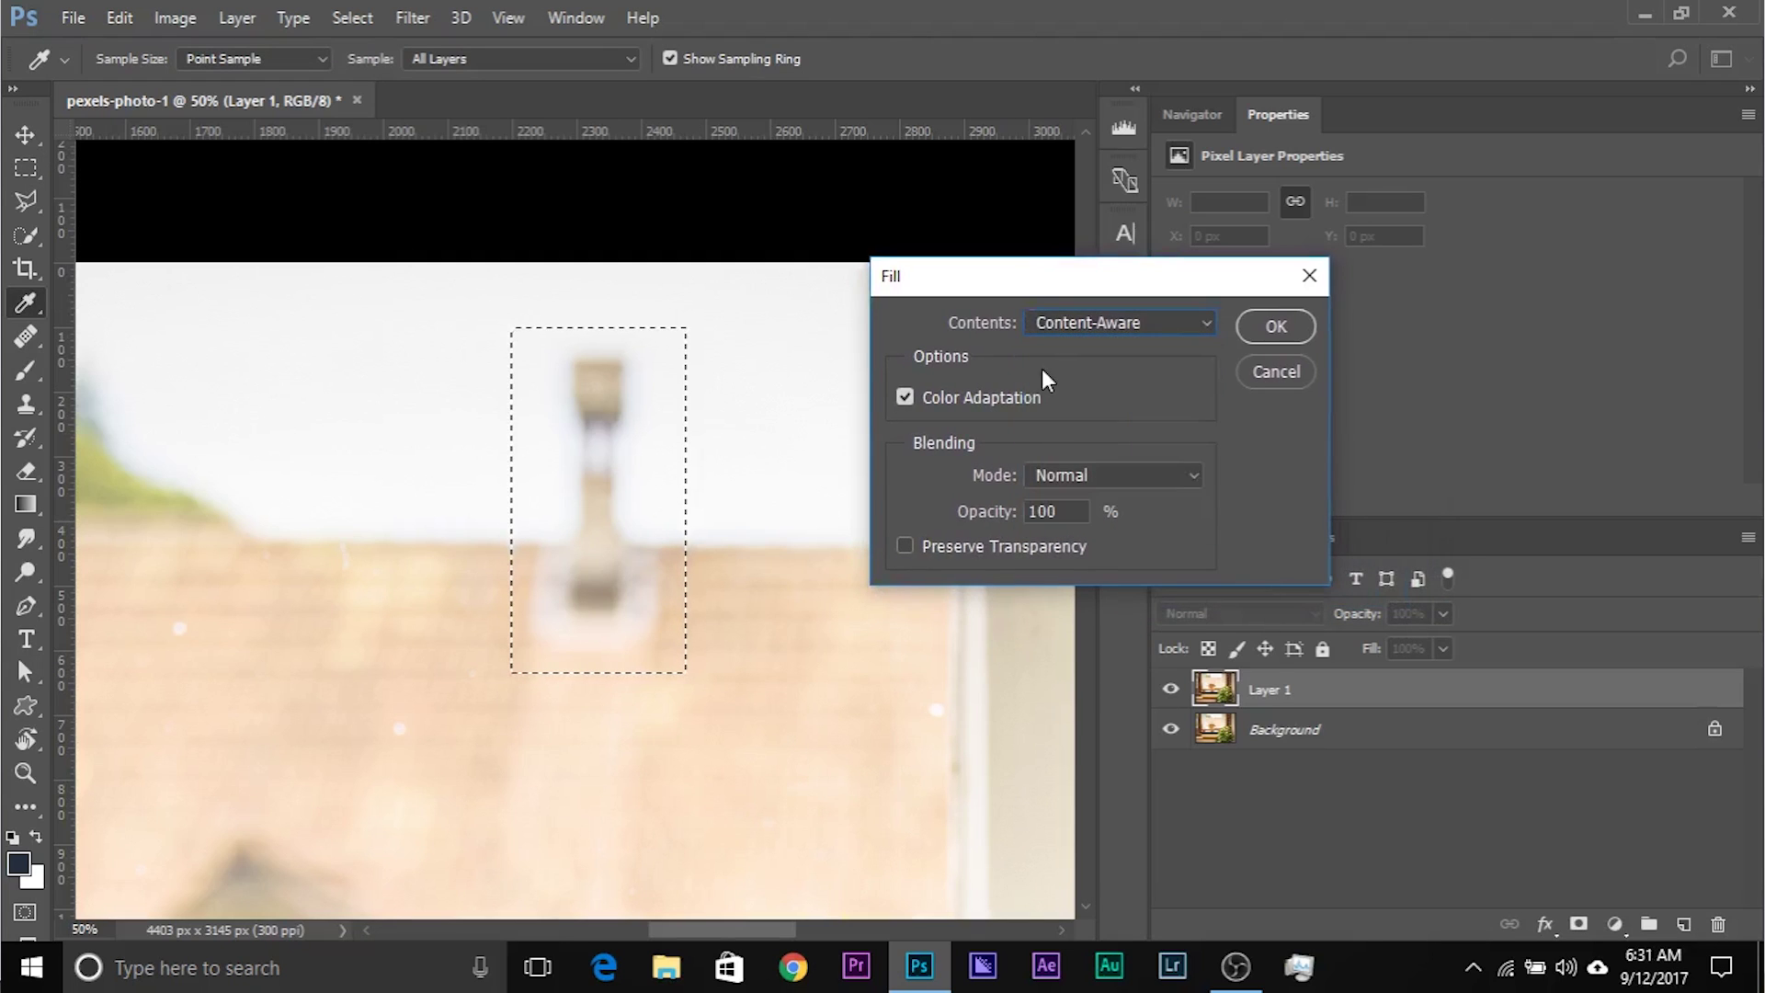
left_click(1276, 372)
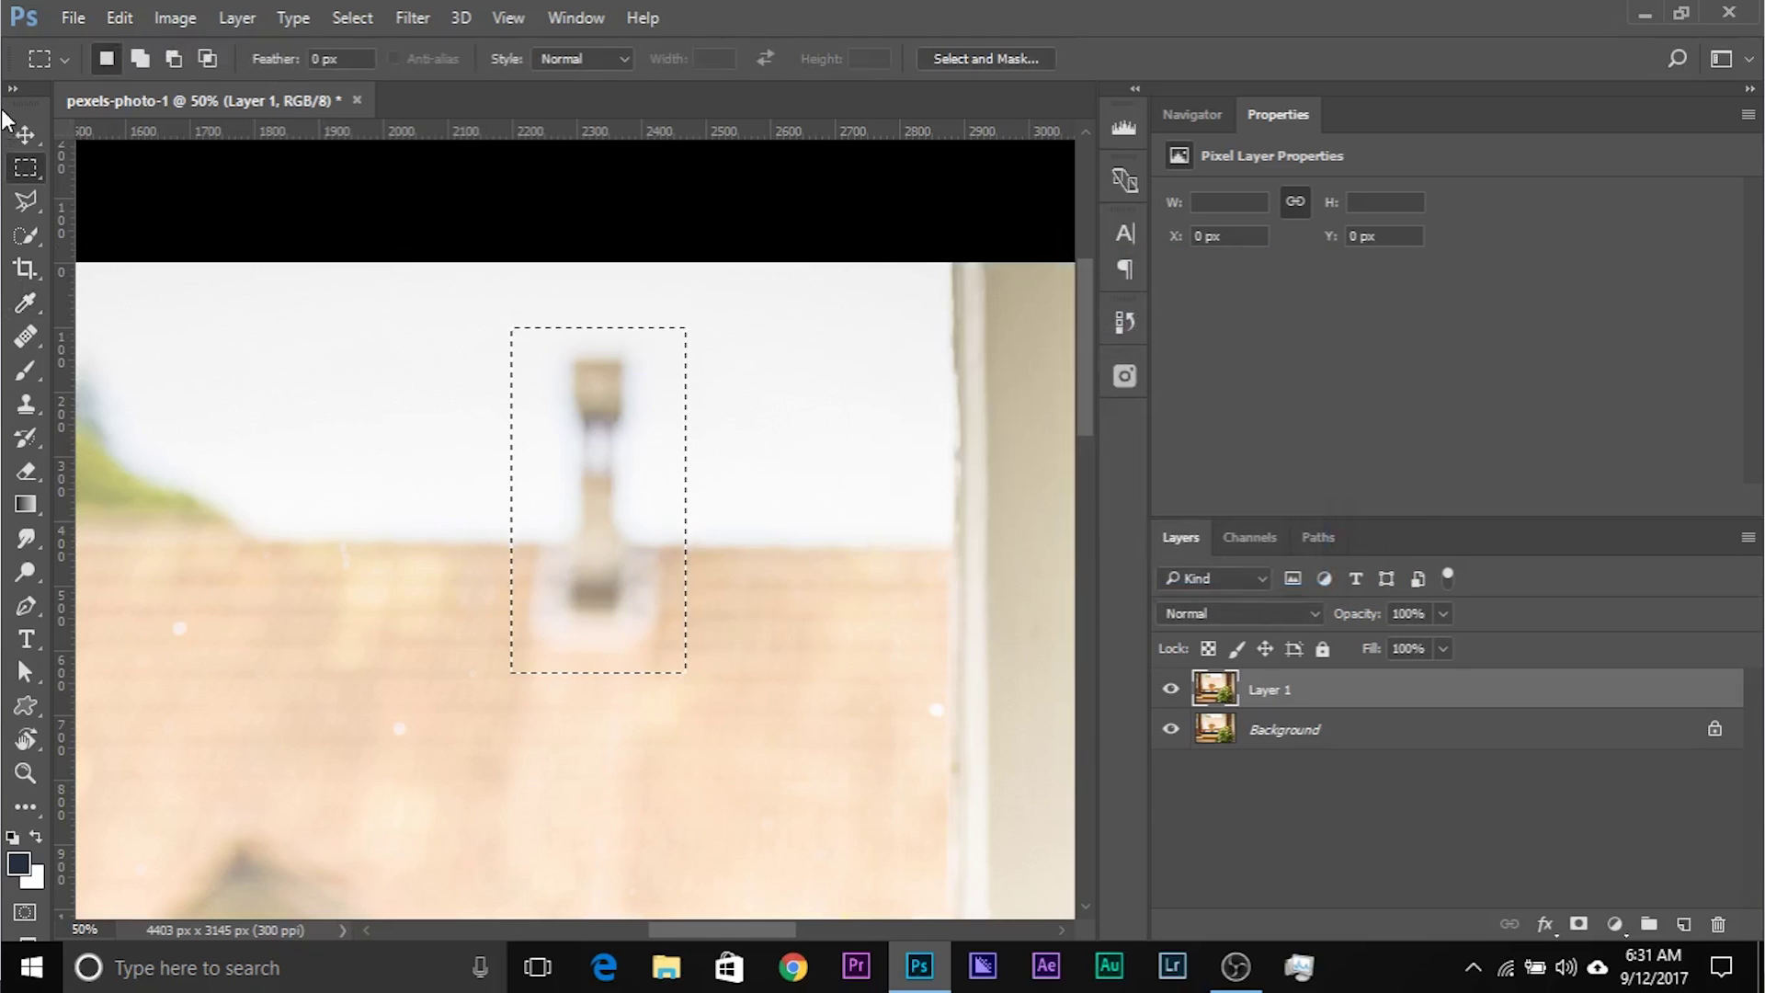
left_click(119, 20)
left_click(230, 400)
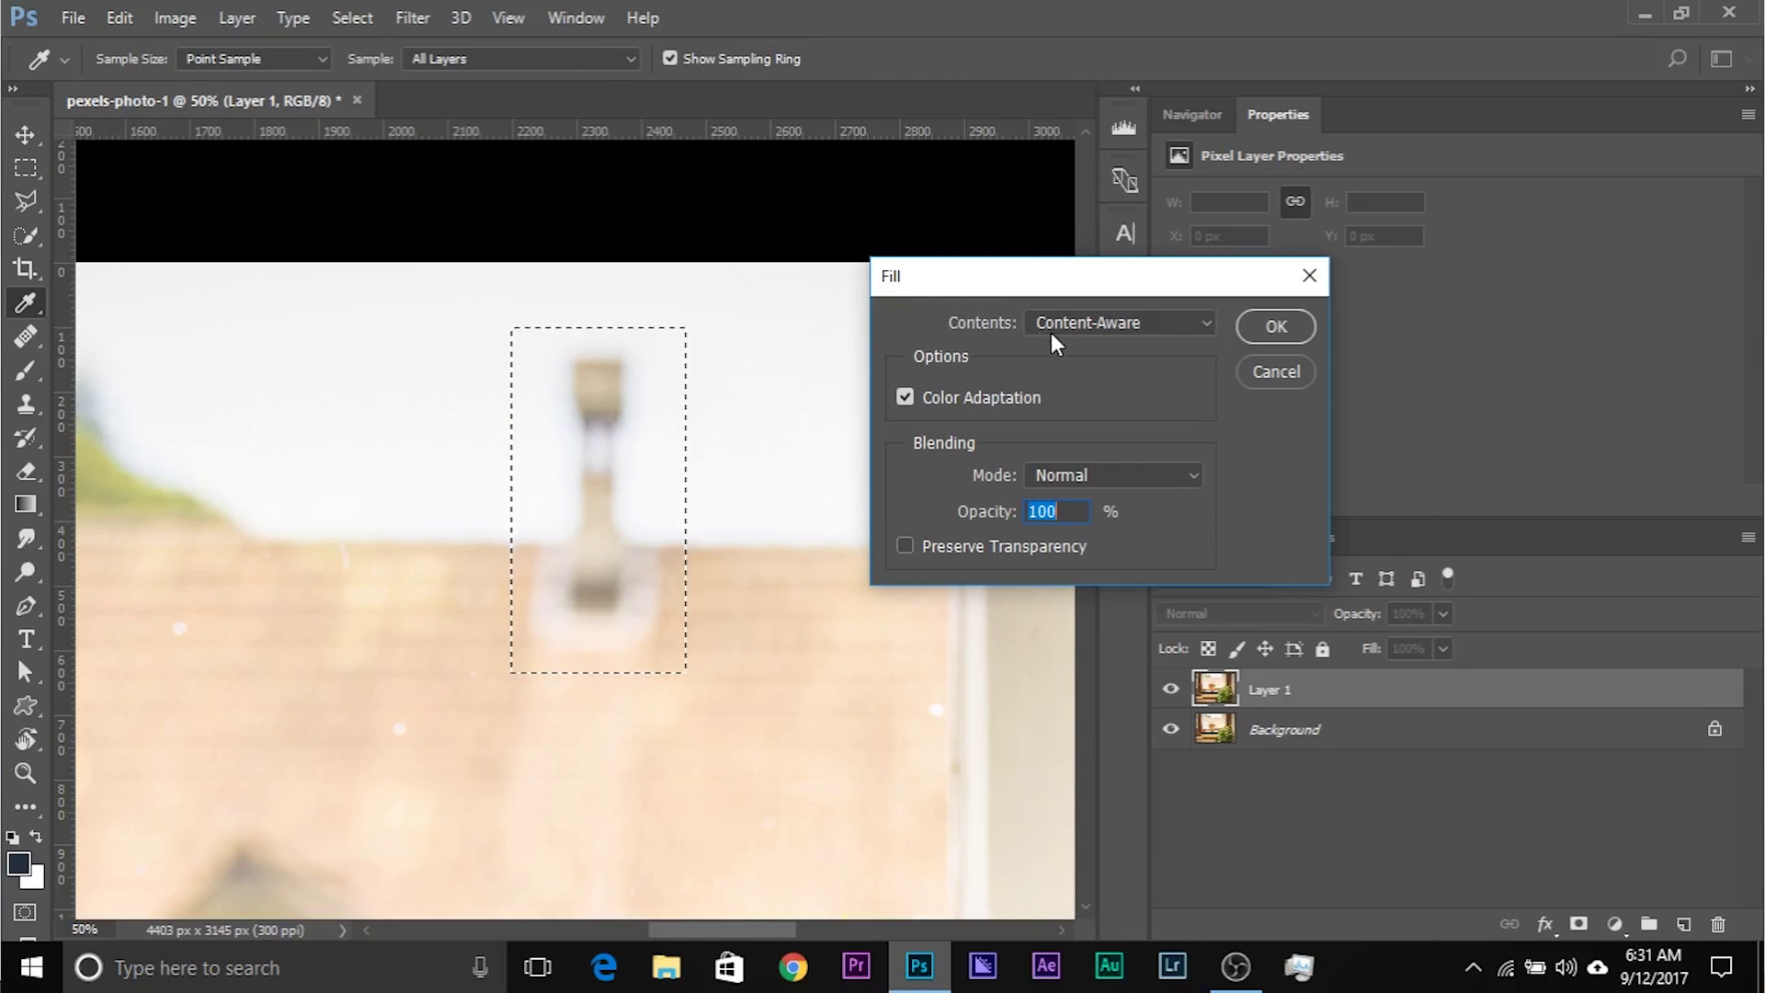
left_click(1056, 344)
left_click(1094, 415)
left_click(1278, 327)
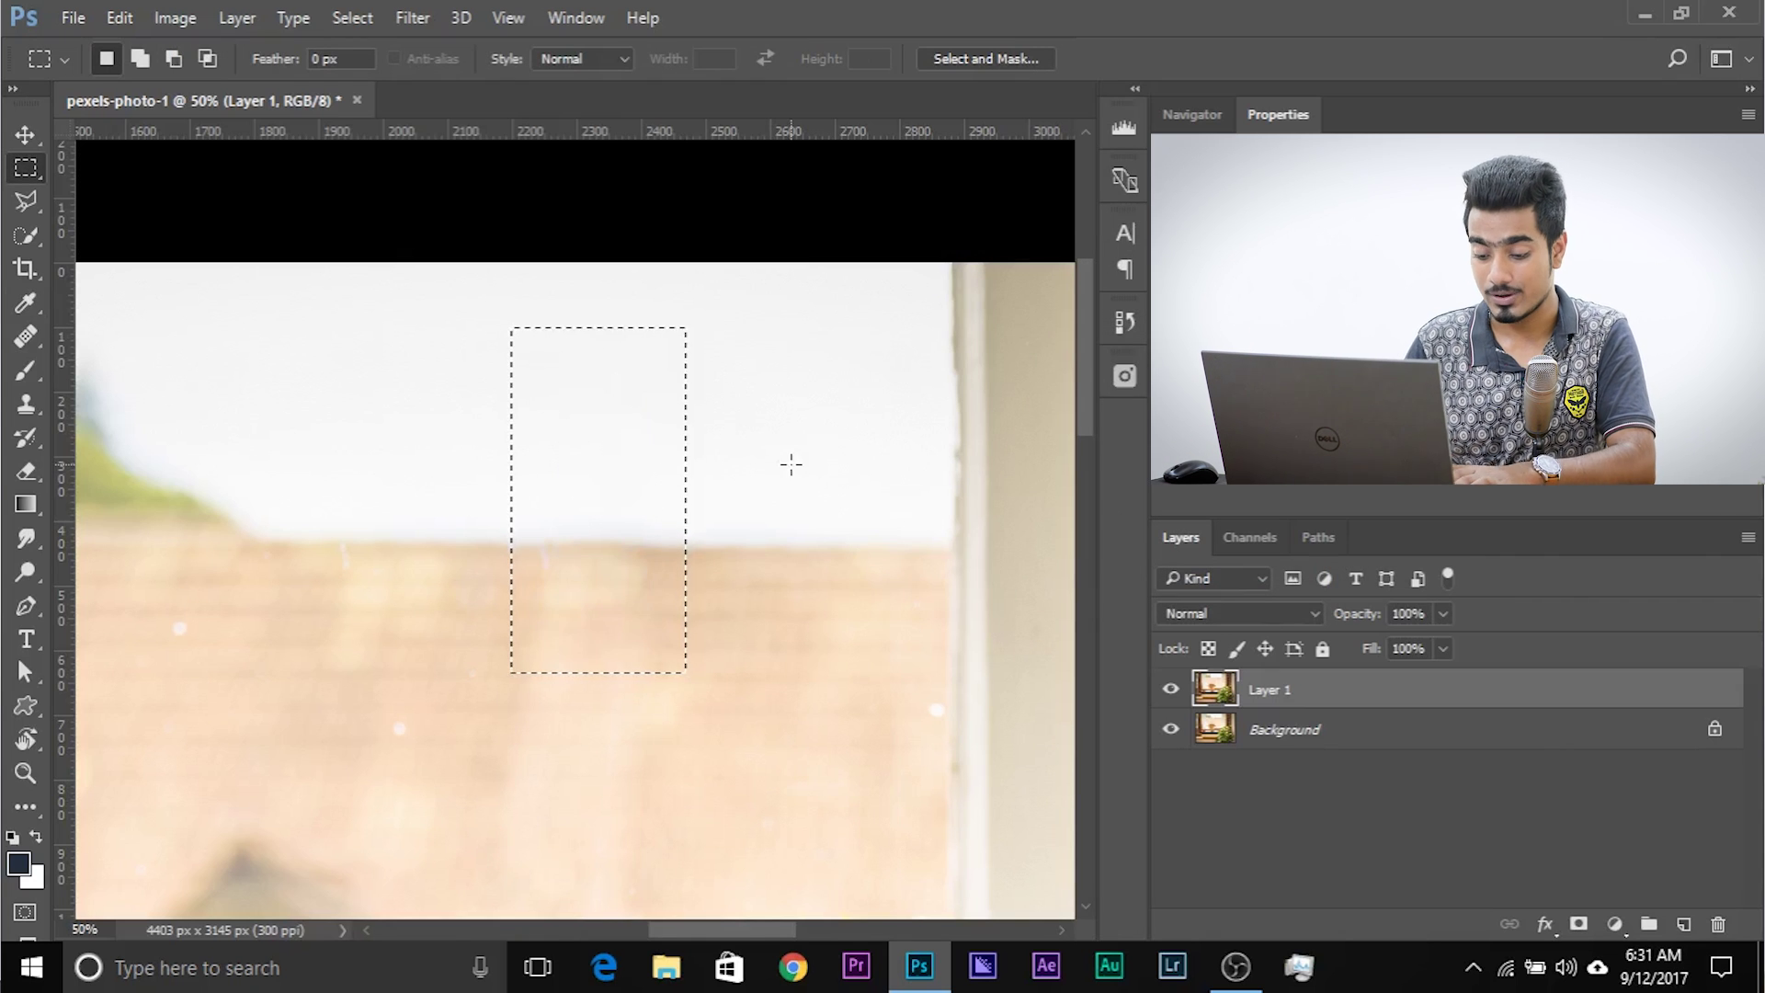
- Deselect the post area and bring the dark book's spine title into view
key("ctrl+d")
key("ctrl+minus")
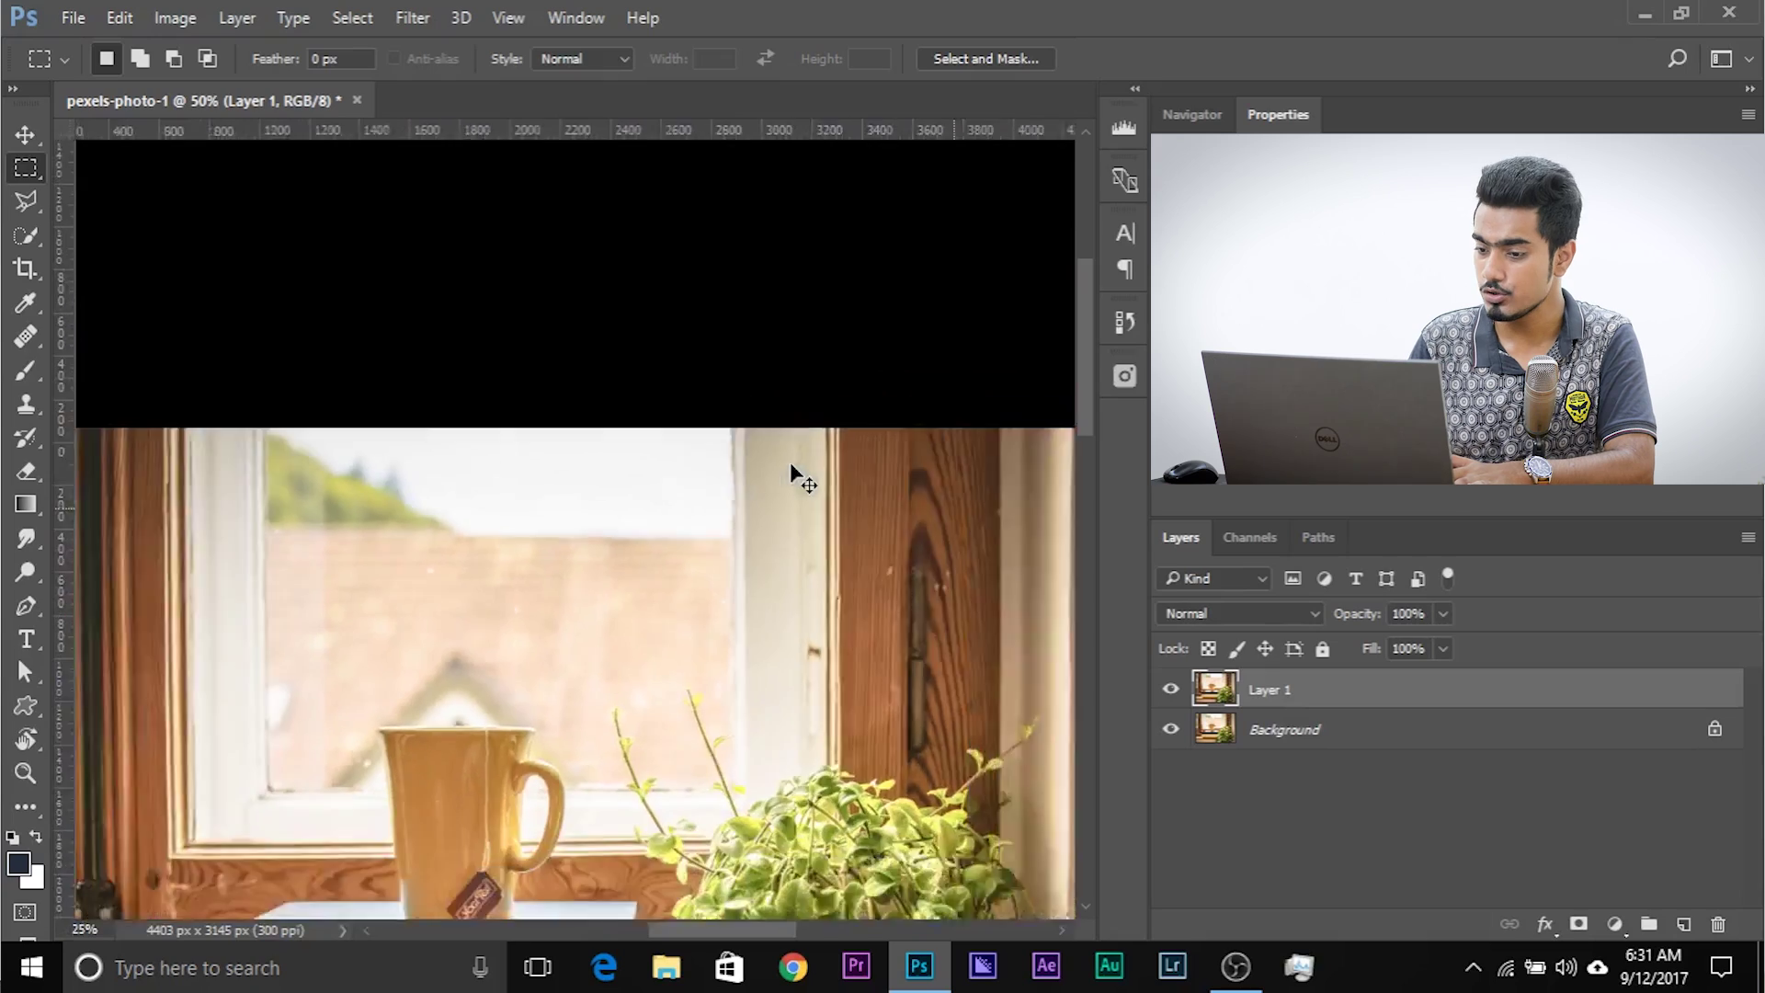
key("ctrl+minus")
key("ctrl+minus")
key("ctrl+plus")
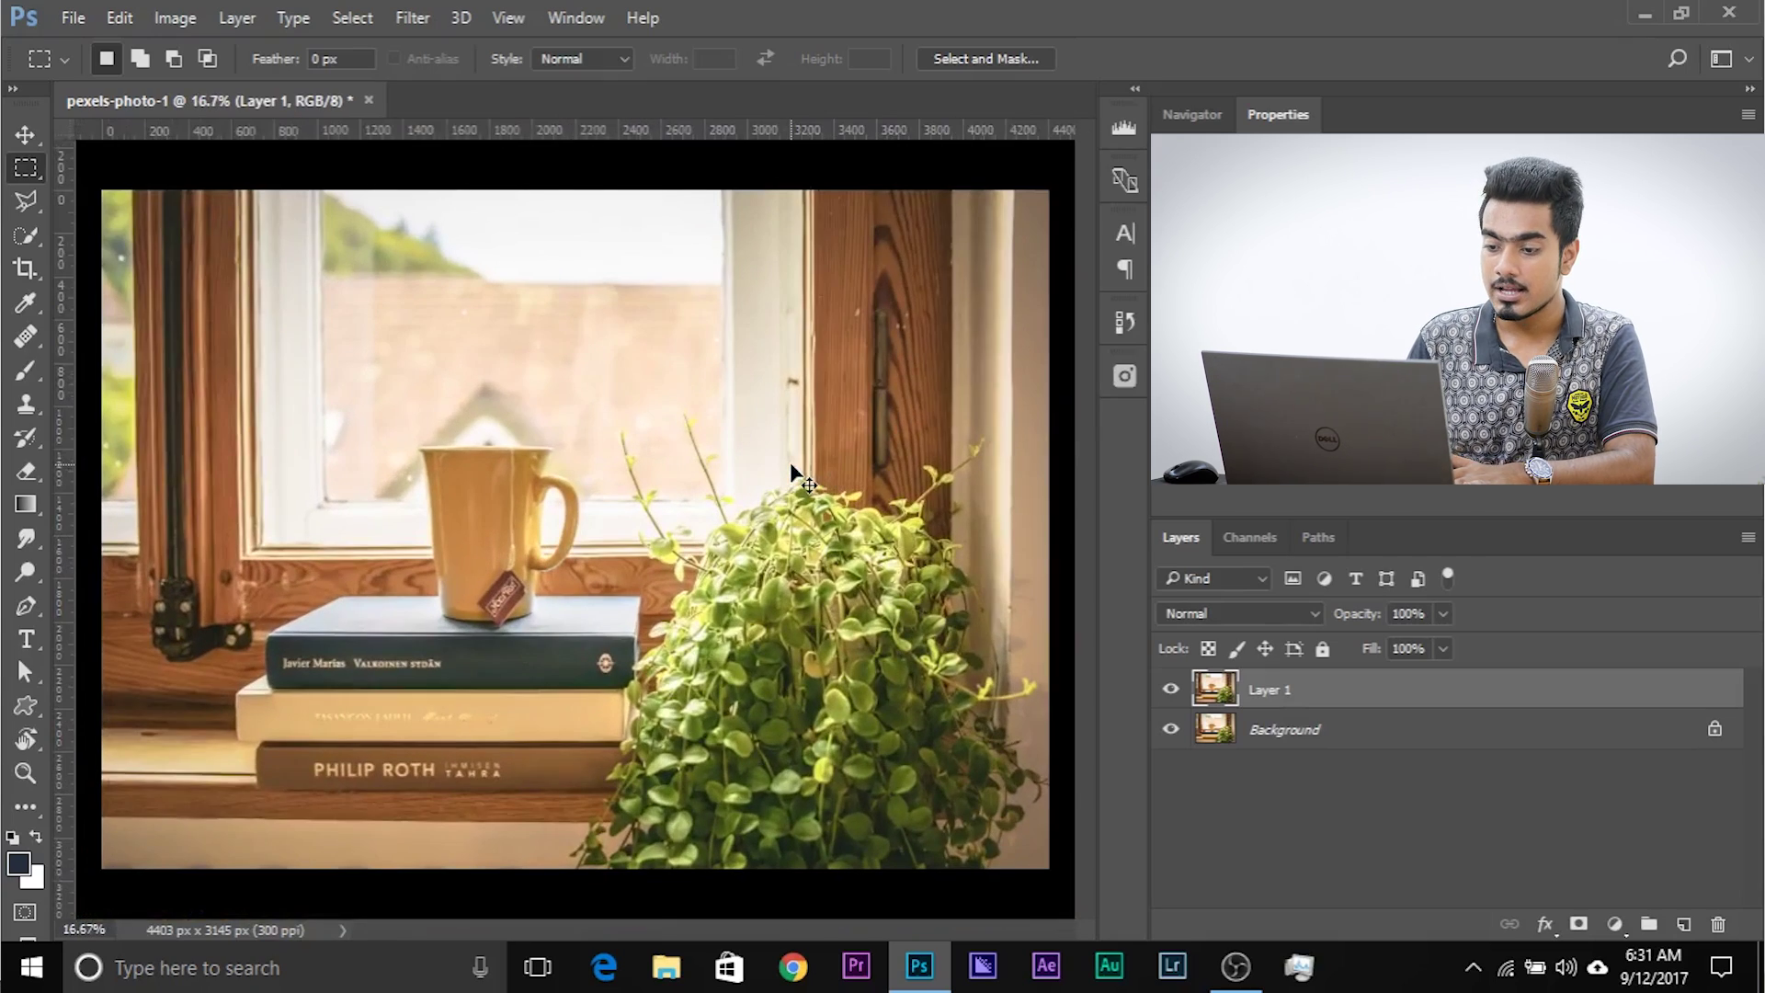
key("ctrl+plus")
key("ctrl+plus")
key("ctrl+plus")
key("ctrl+plus")
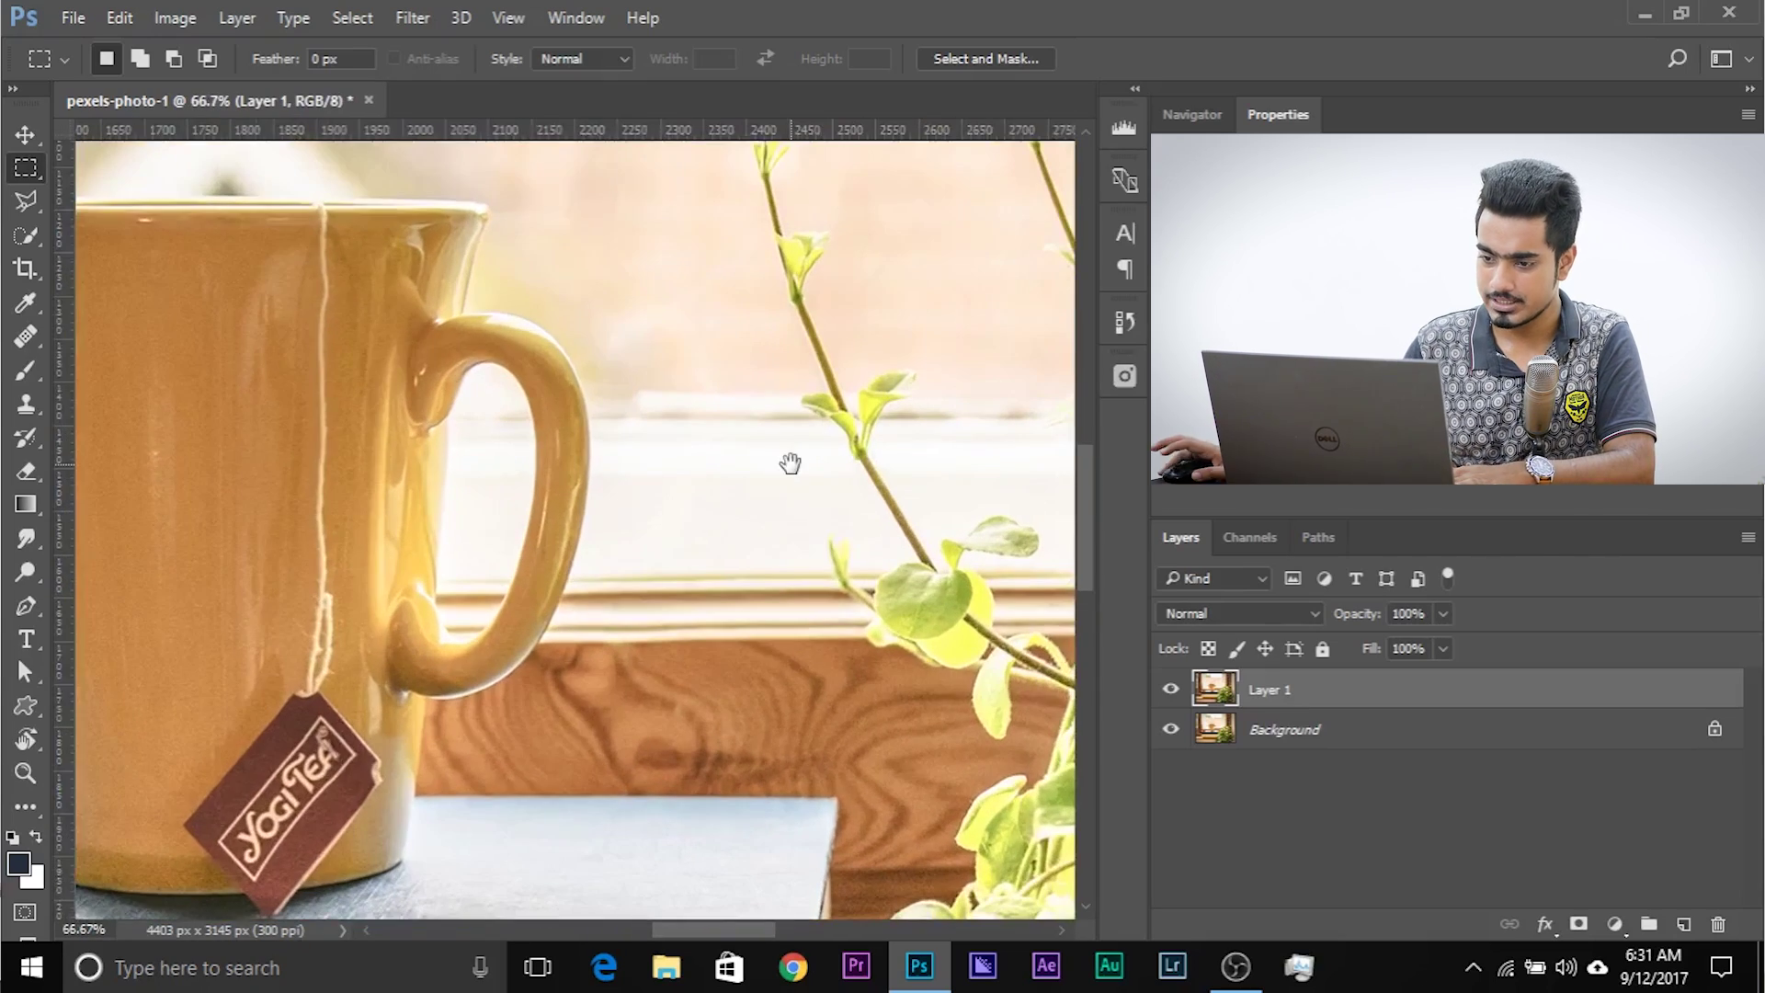
left_click_drag(138, 717, 723, 394)
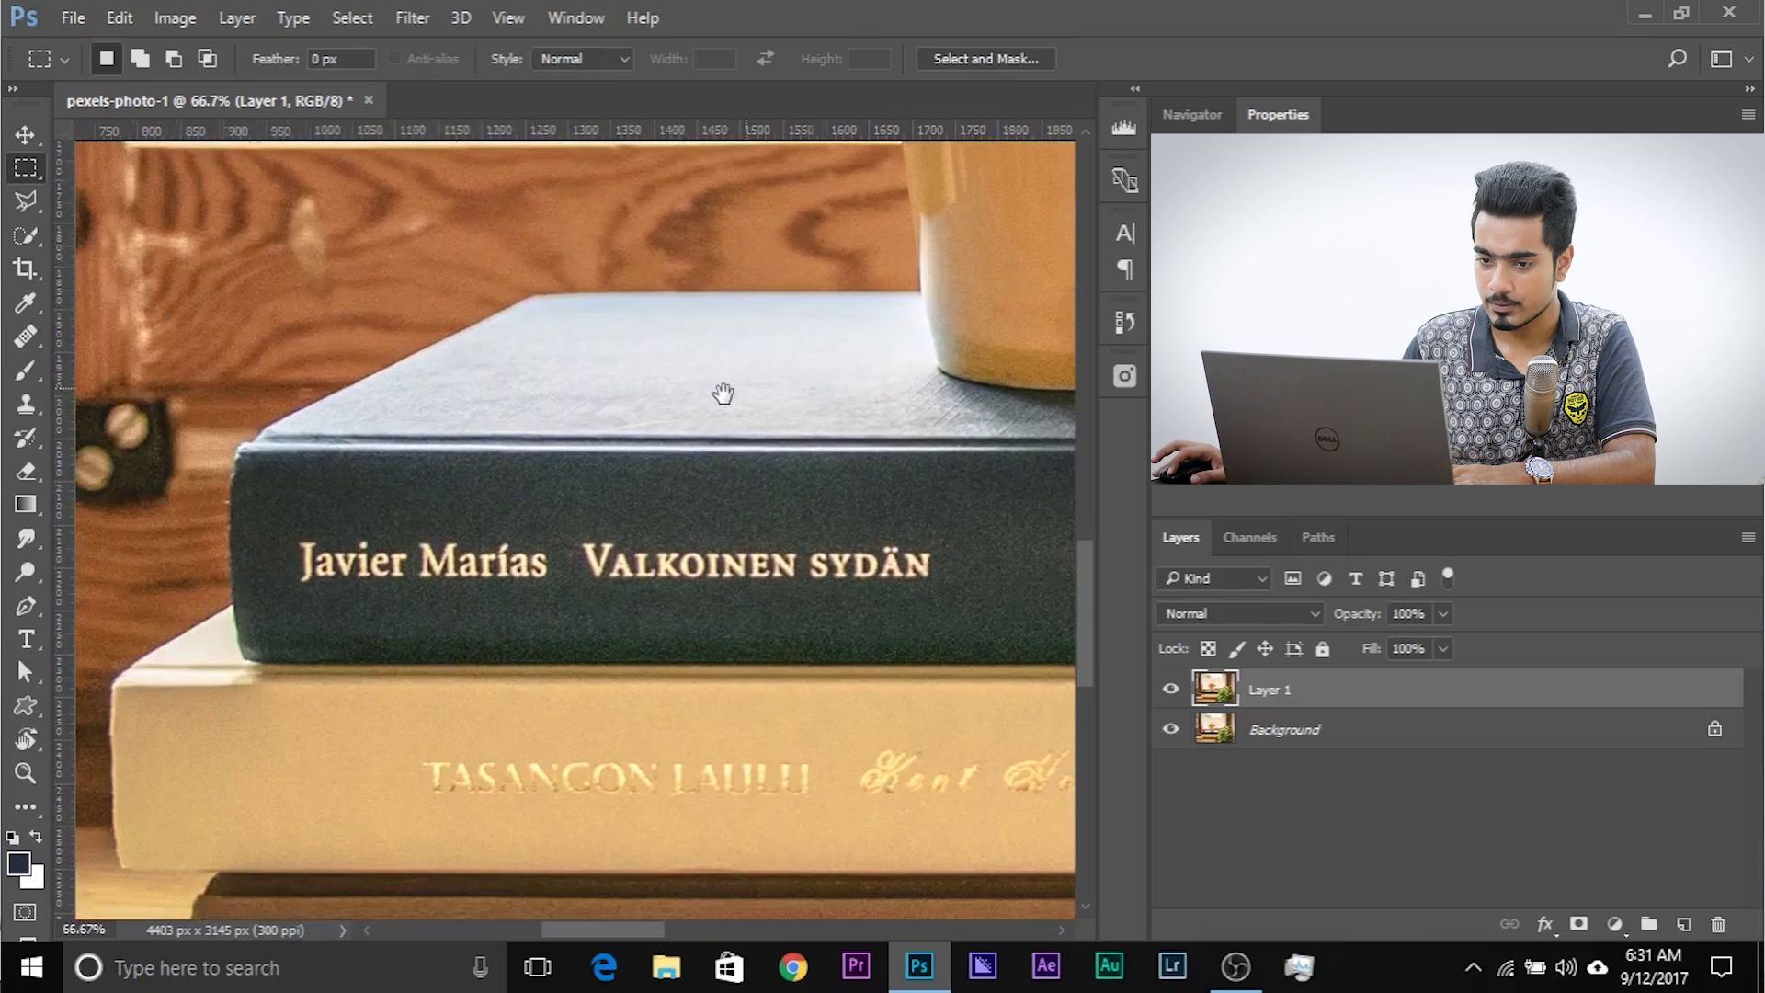
- Select the dark book's spine title and Content-Aware fill it away
left_click_drag(291, 532, 947, 589)
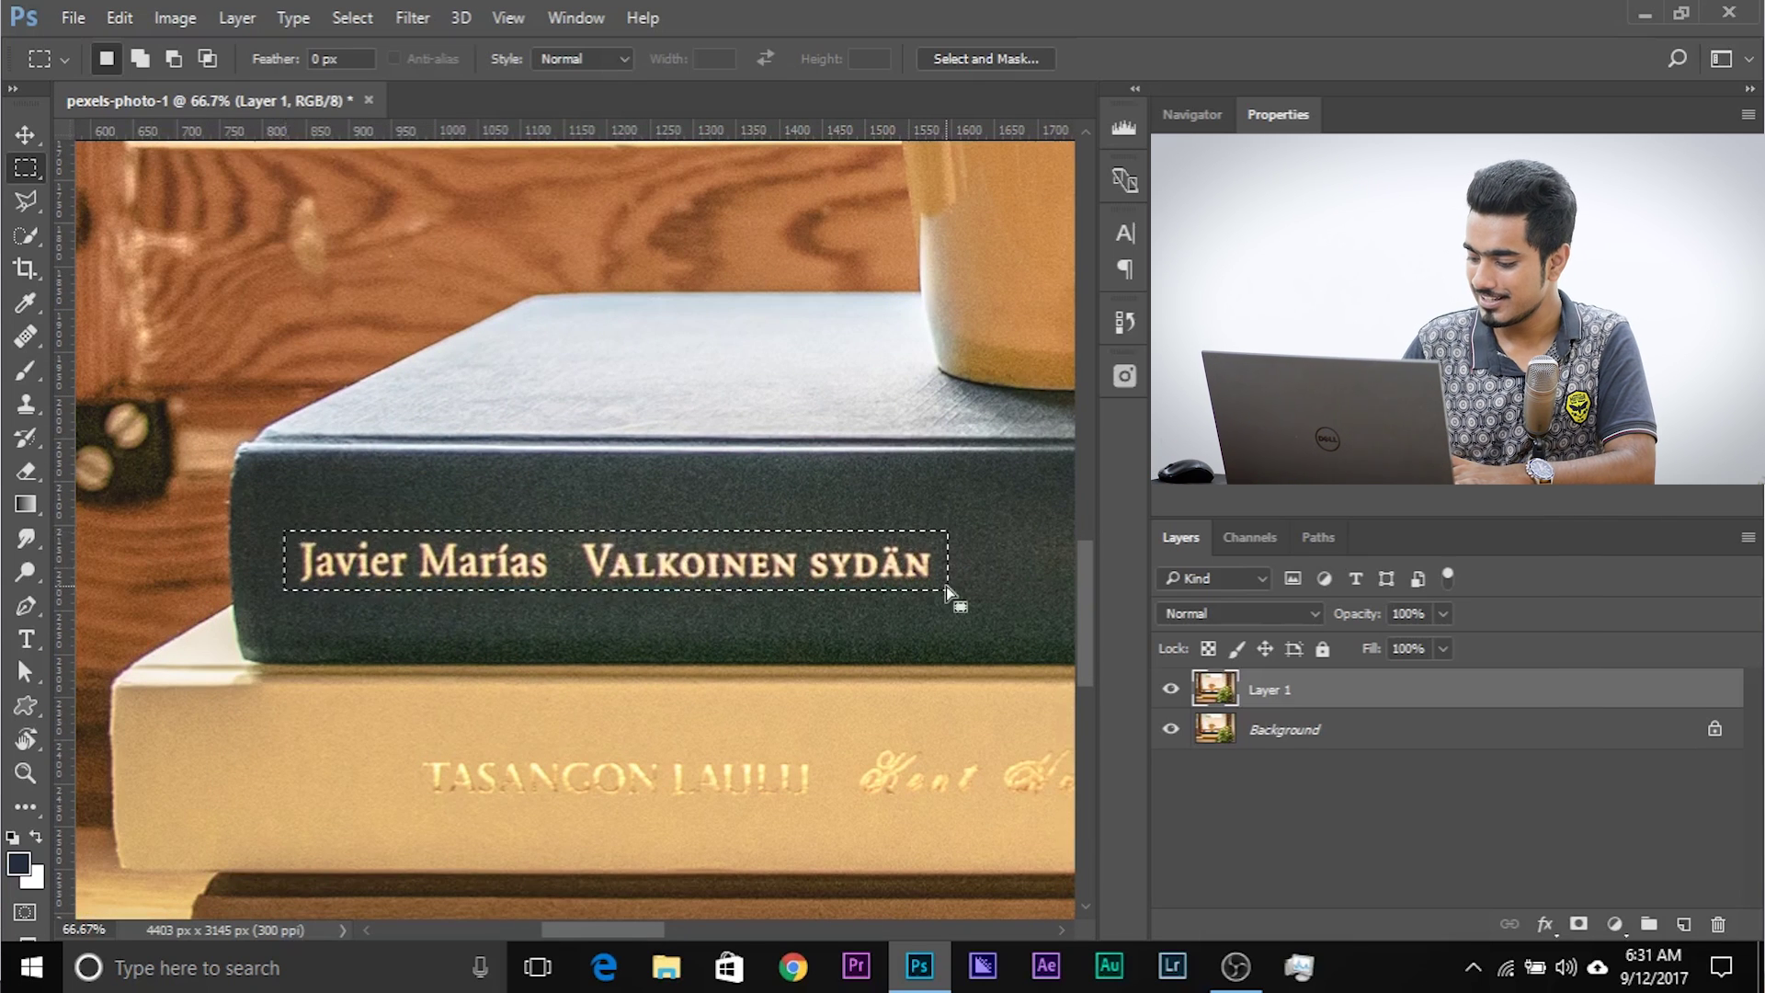
key("shift")
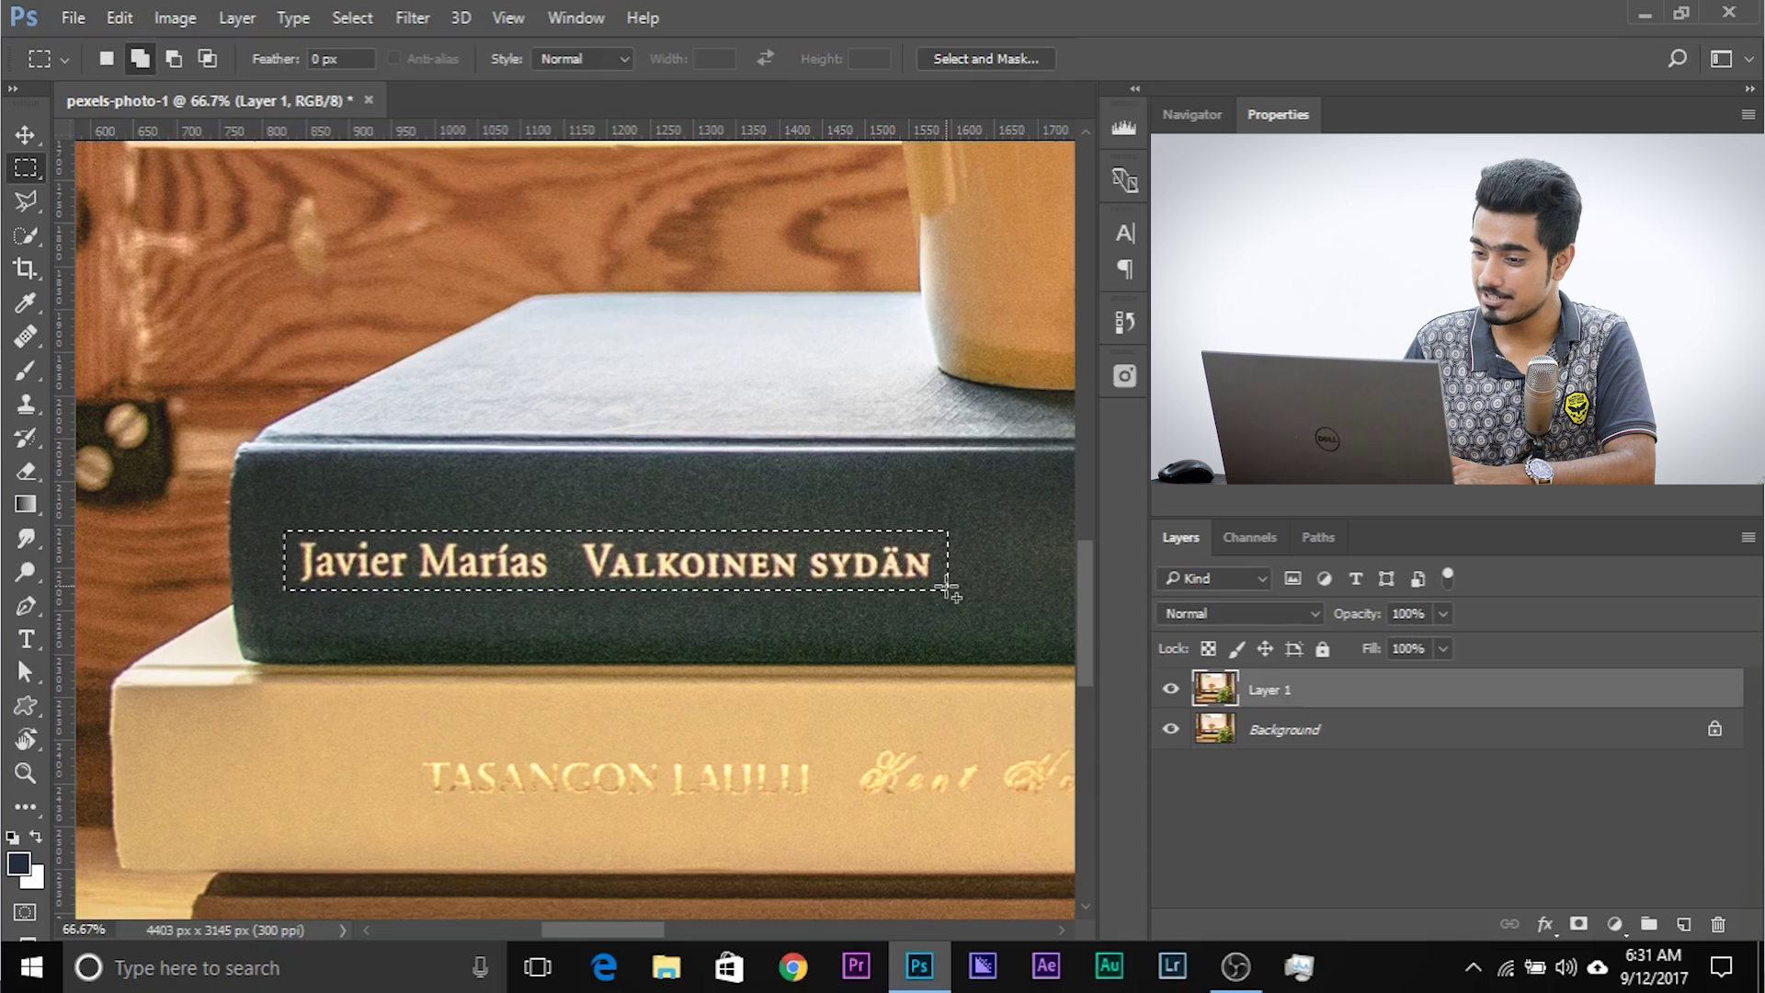
key("shift+BackSpace")
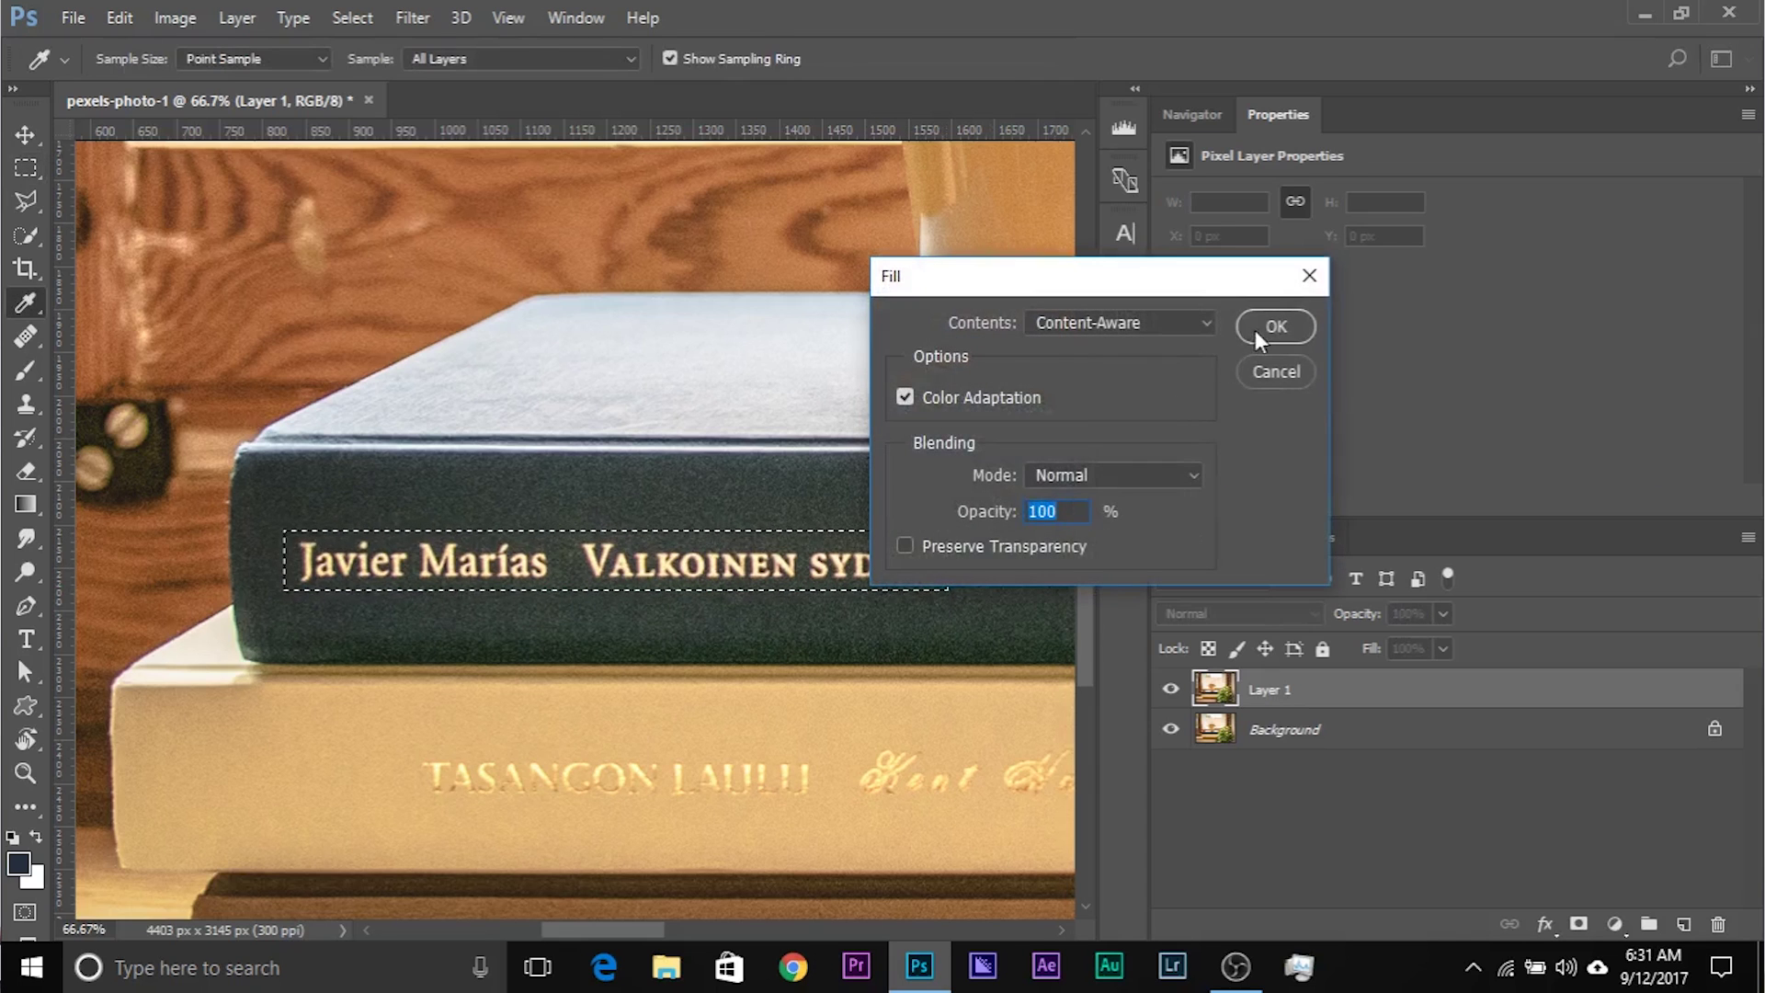
left_click(1257, 335)
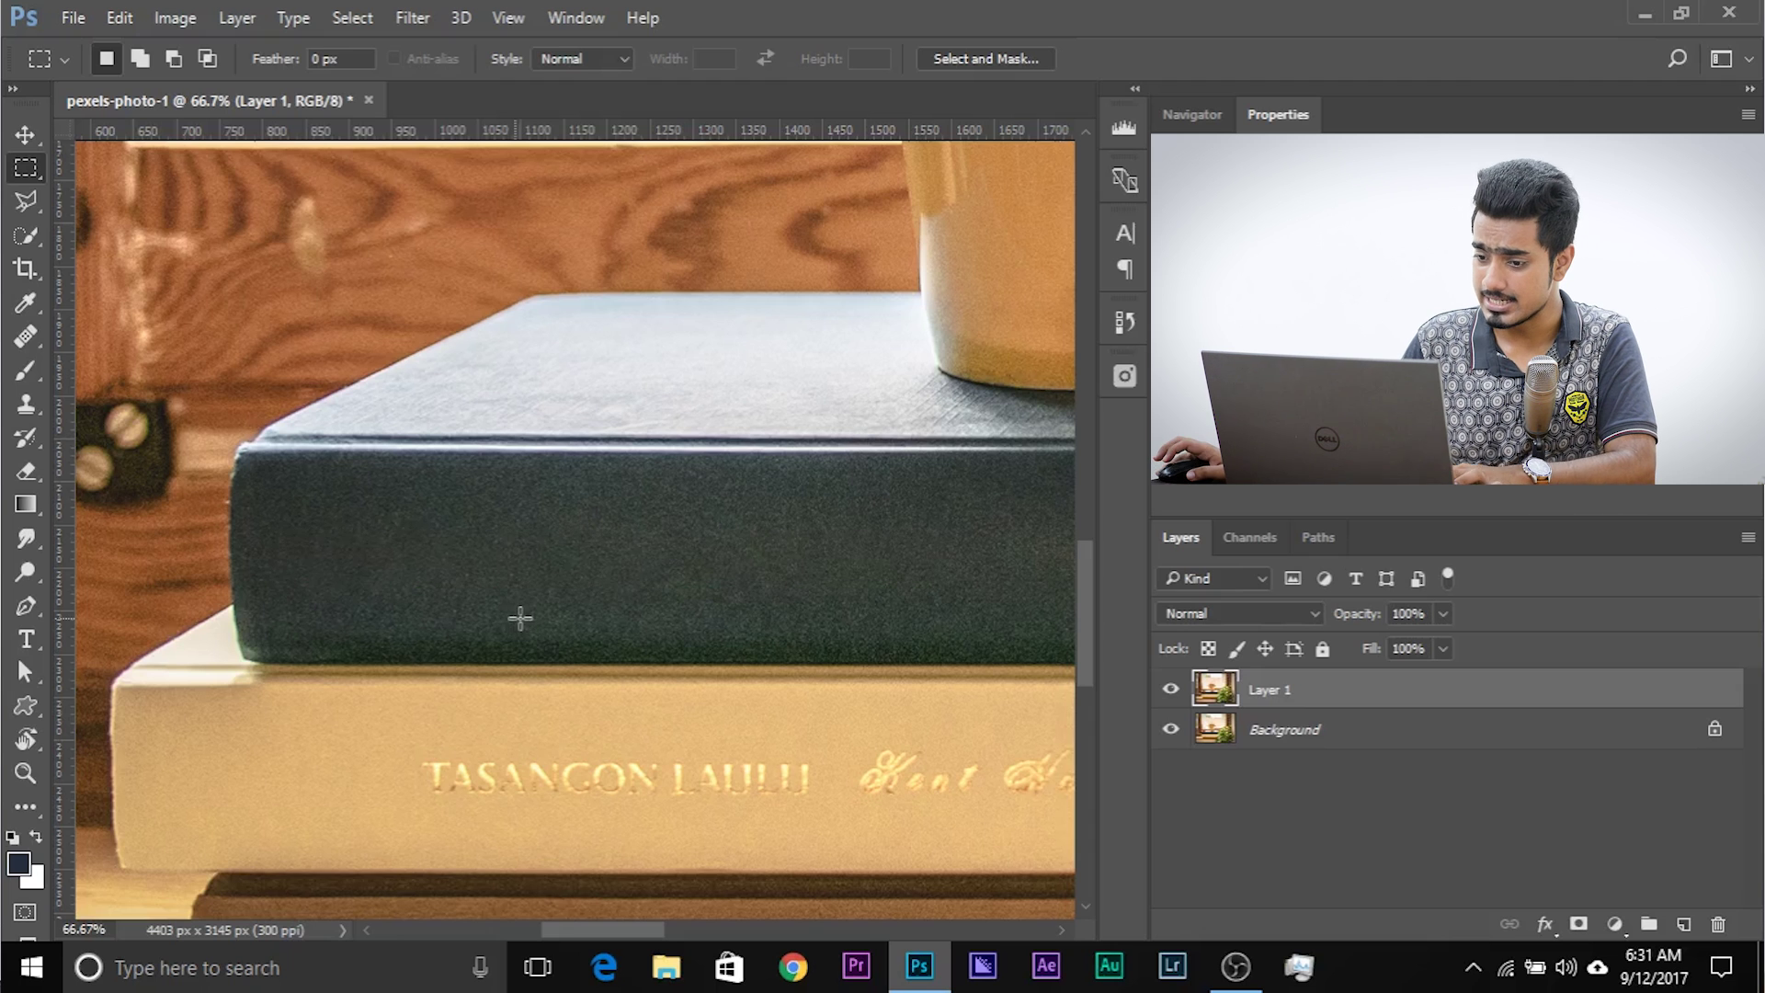
left_click_drag(519, 617, 366, 445)
- Select the cream book's spine lettering and erase it with a Content-Aware fill
left_click_drag(170, 593, 950, 662)
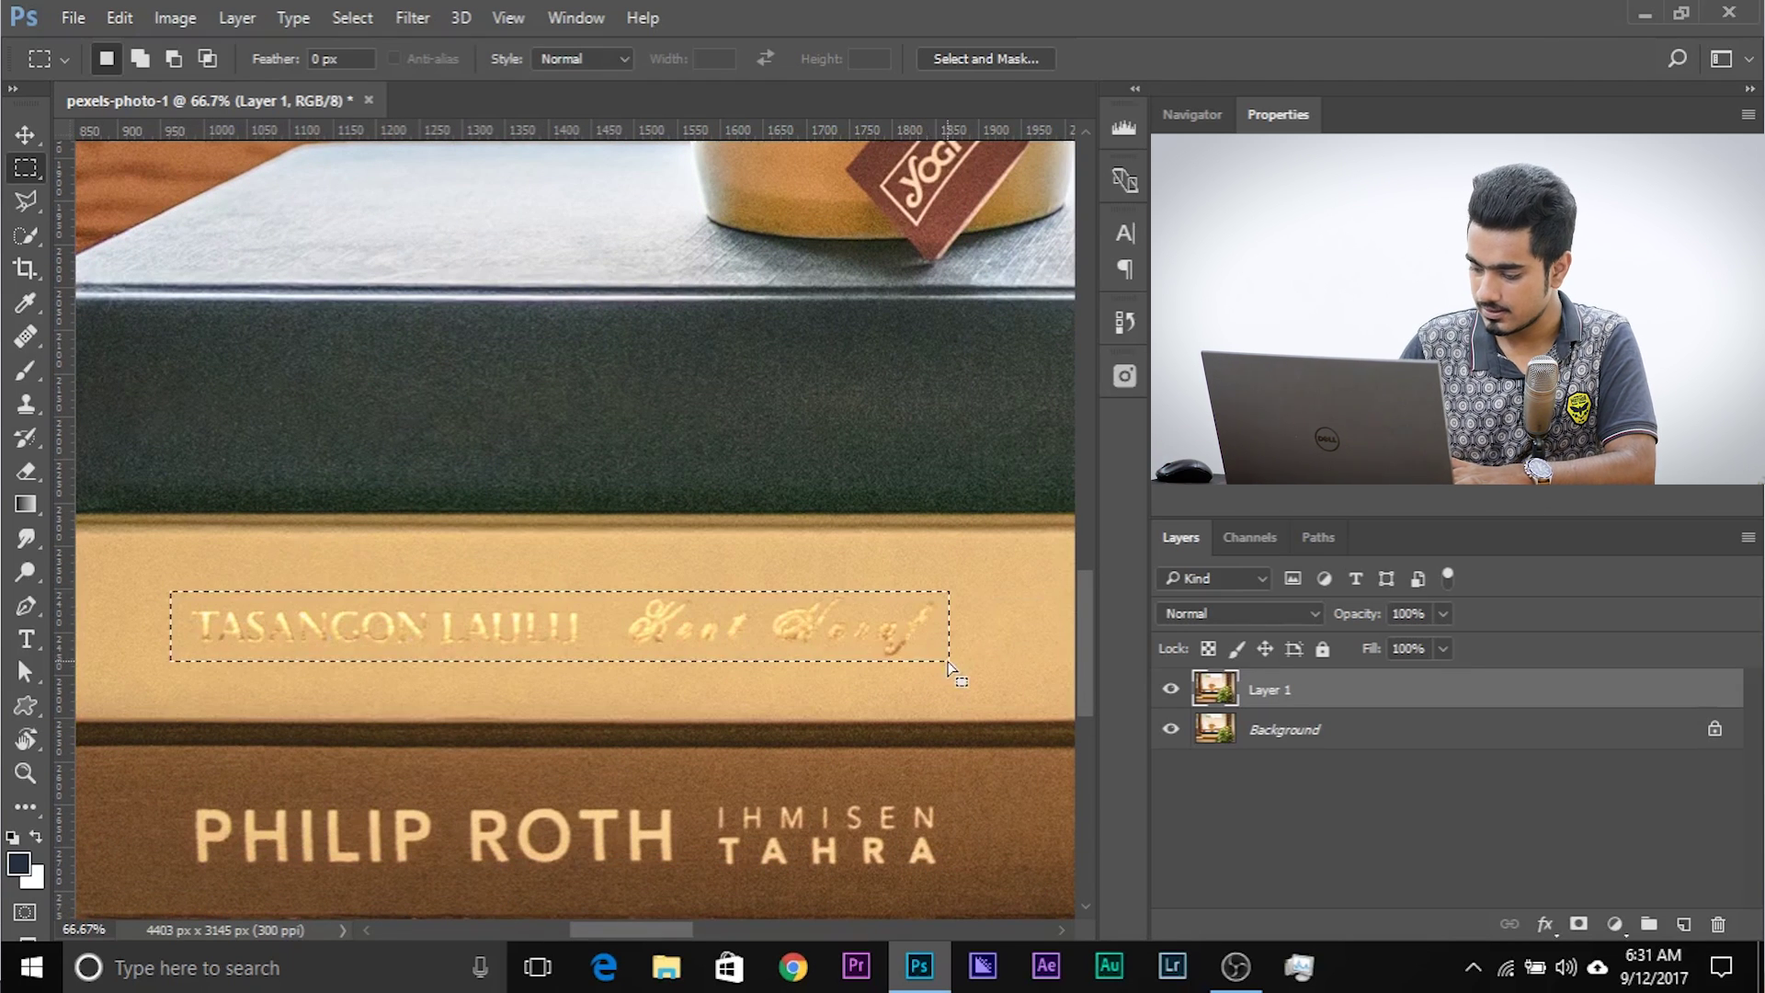
key("shift+F5")
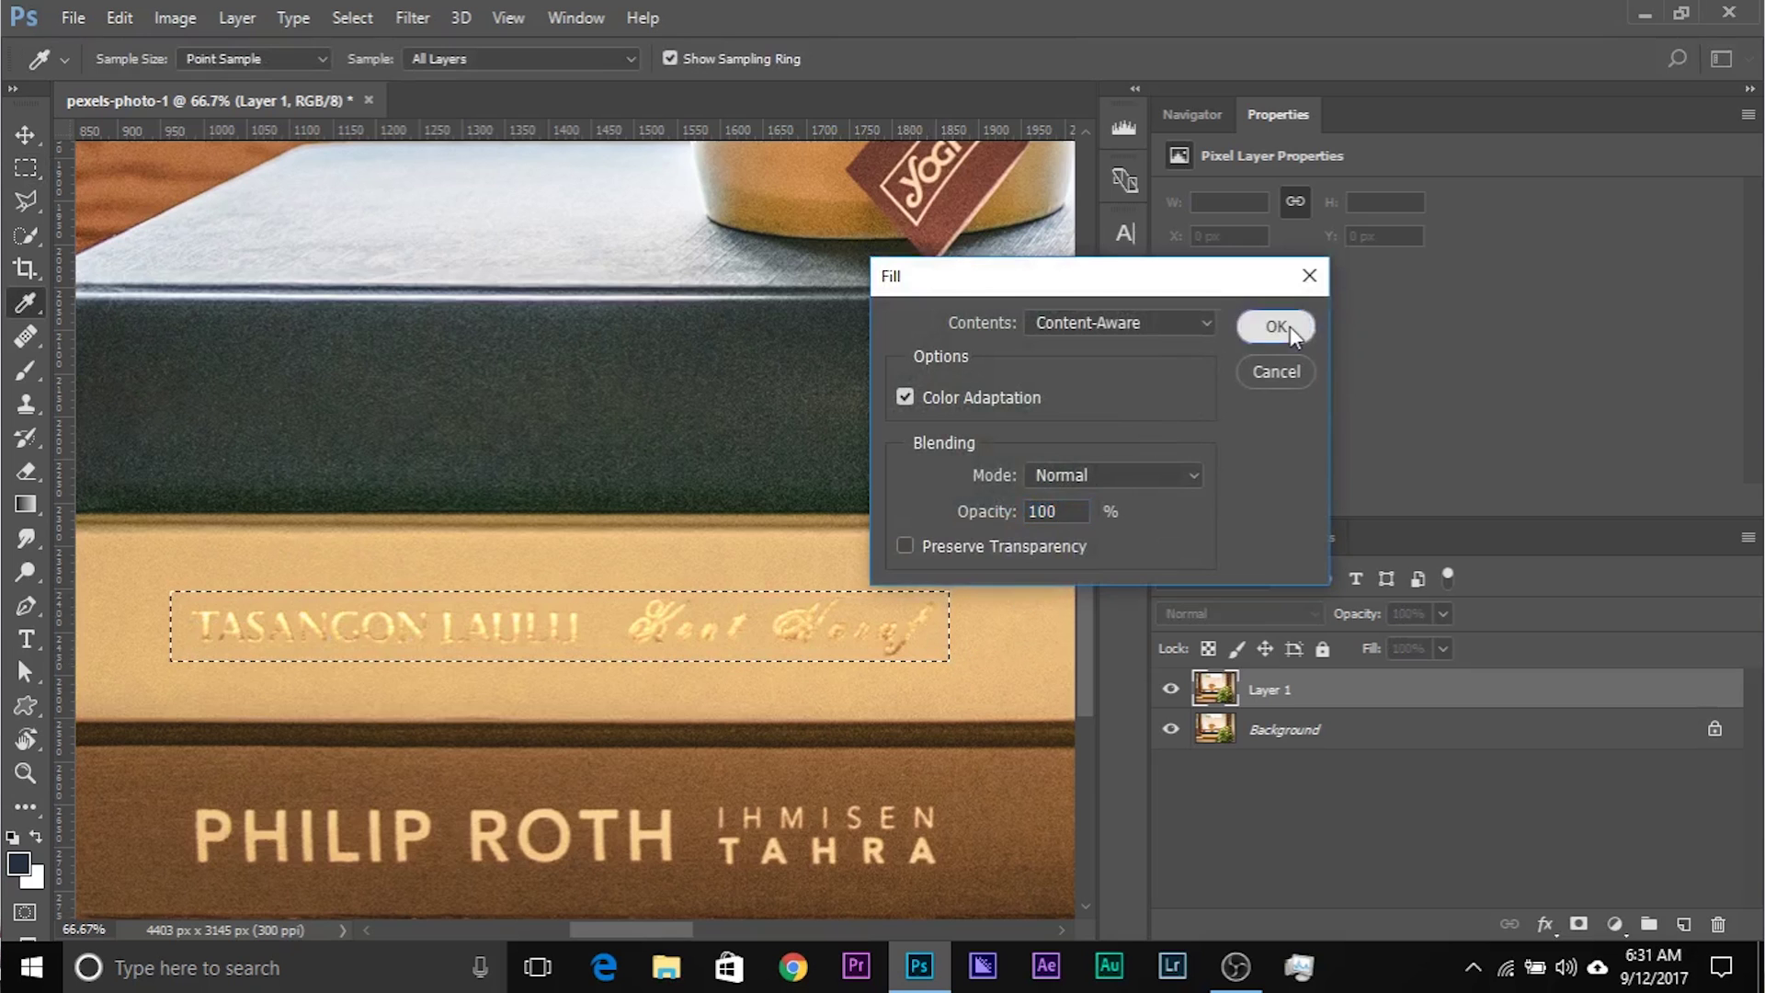
left_click(1277, 328)
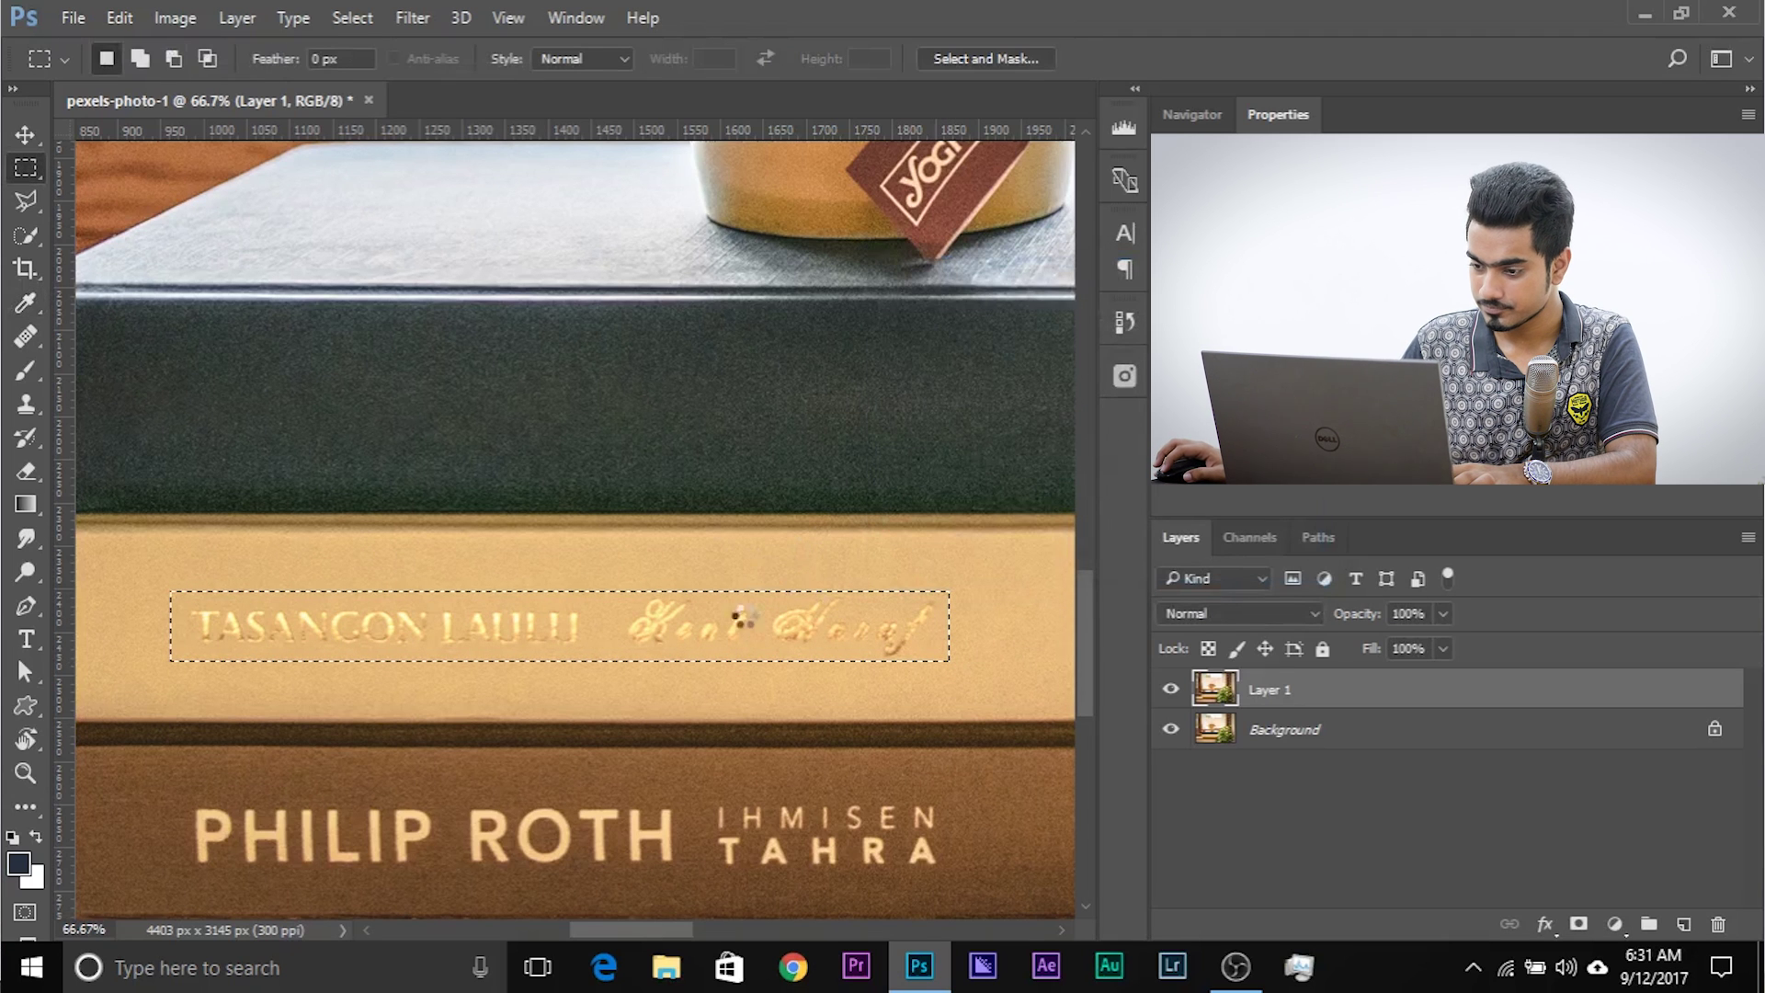
key("ctrl+d")
scroll(650, 693, "down", 4)
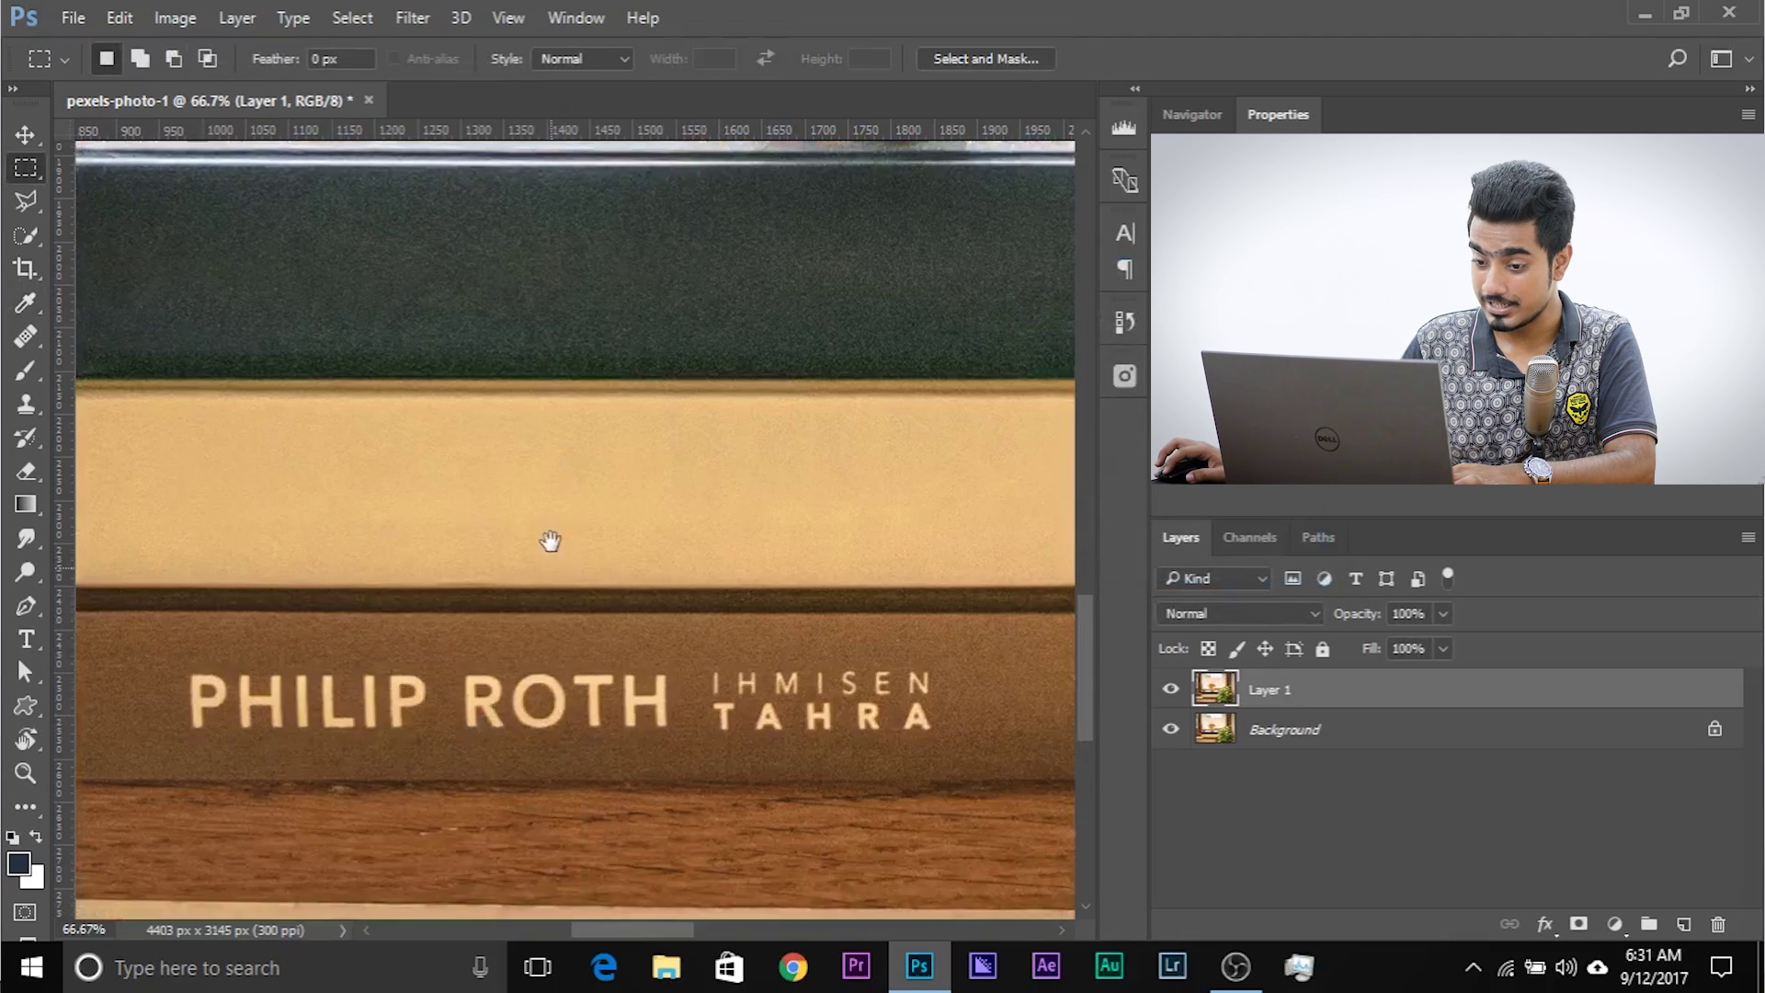
- Select the brown bottom book's title and apply a Content-Aware fill over it
left_click_drag(180, 627, 963, 717)
key("shift+BackSpace")
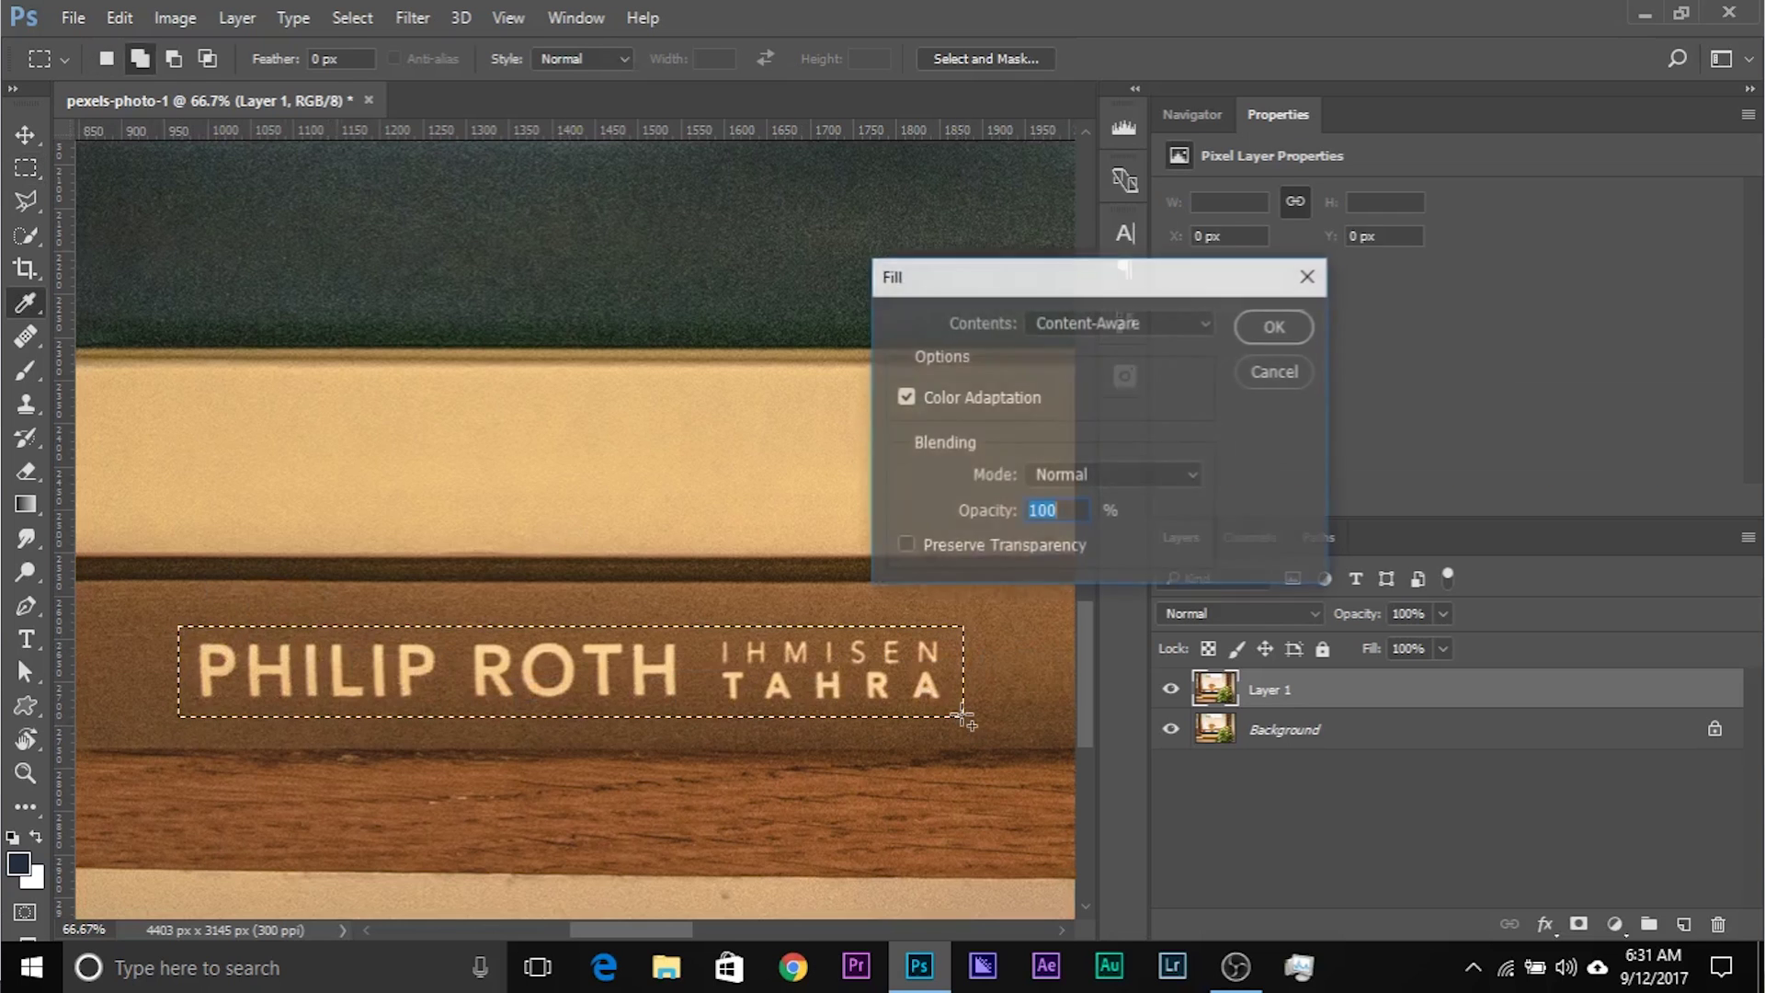
left_click(1276, 338)
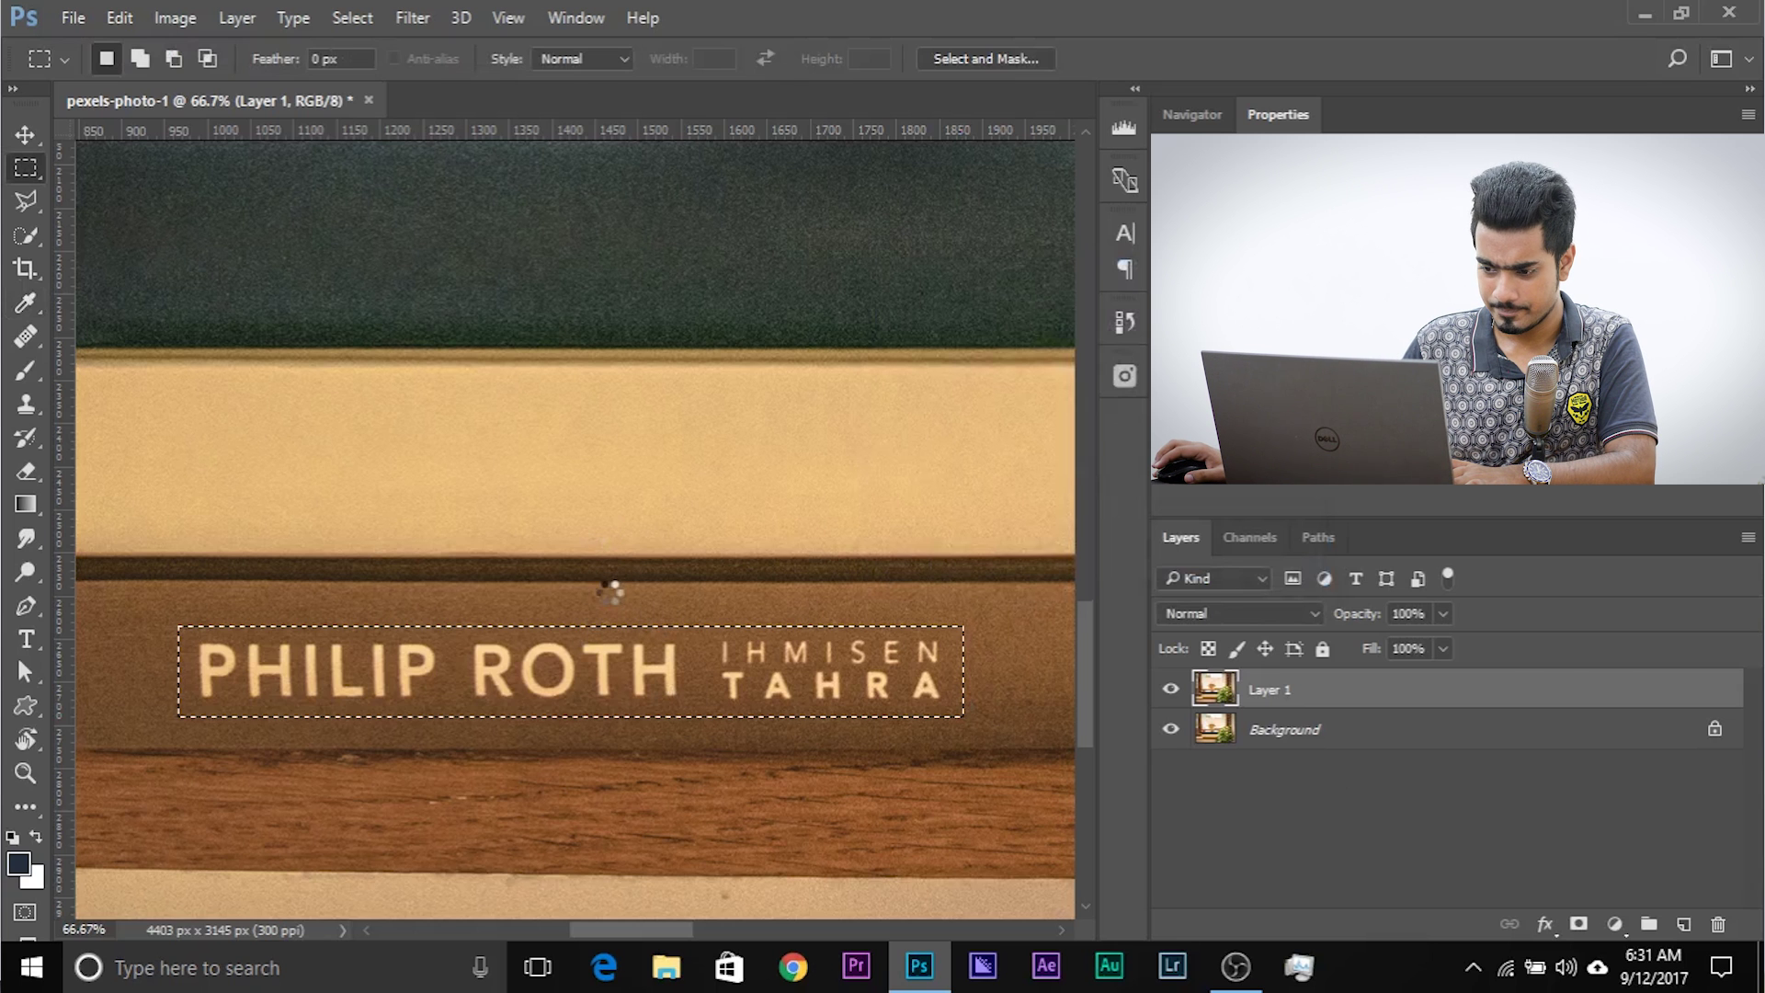
scroll(599, 604, "down", 2)
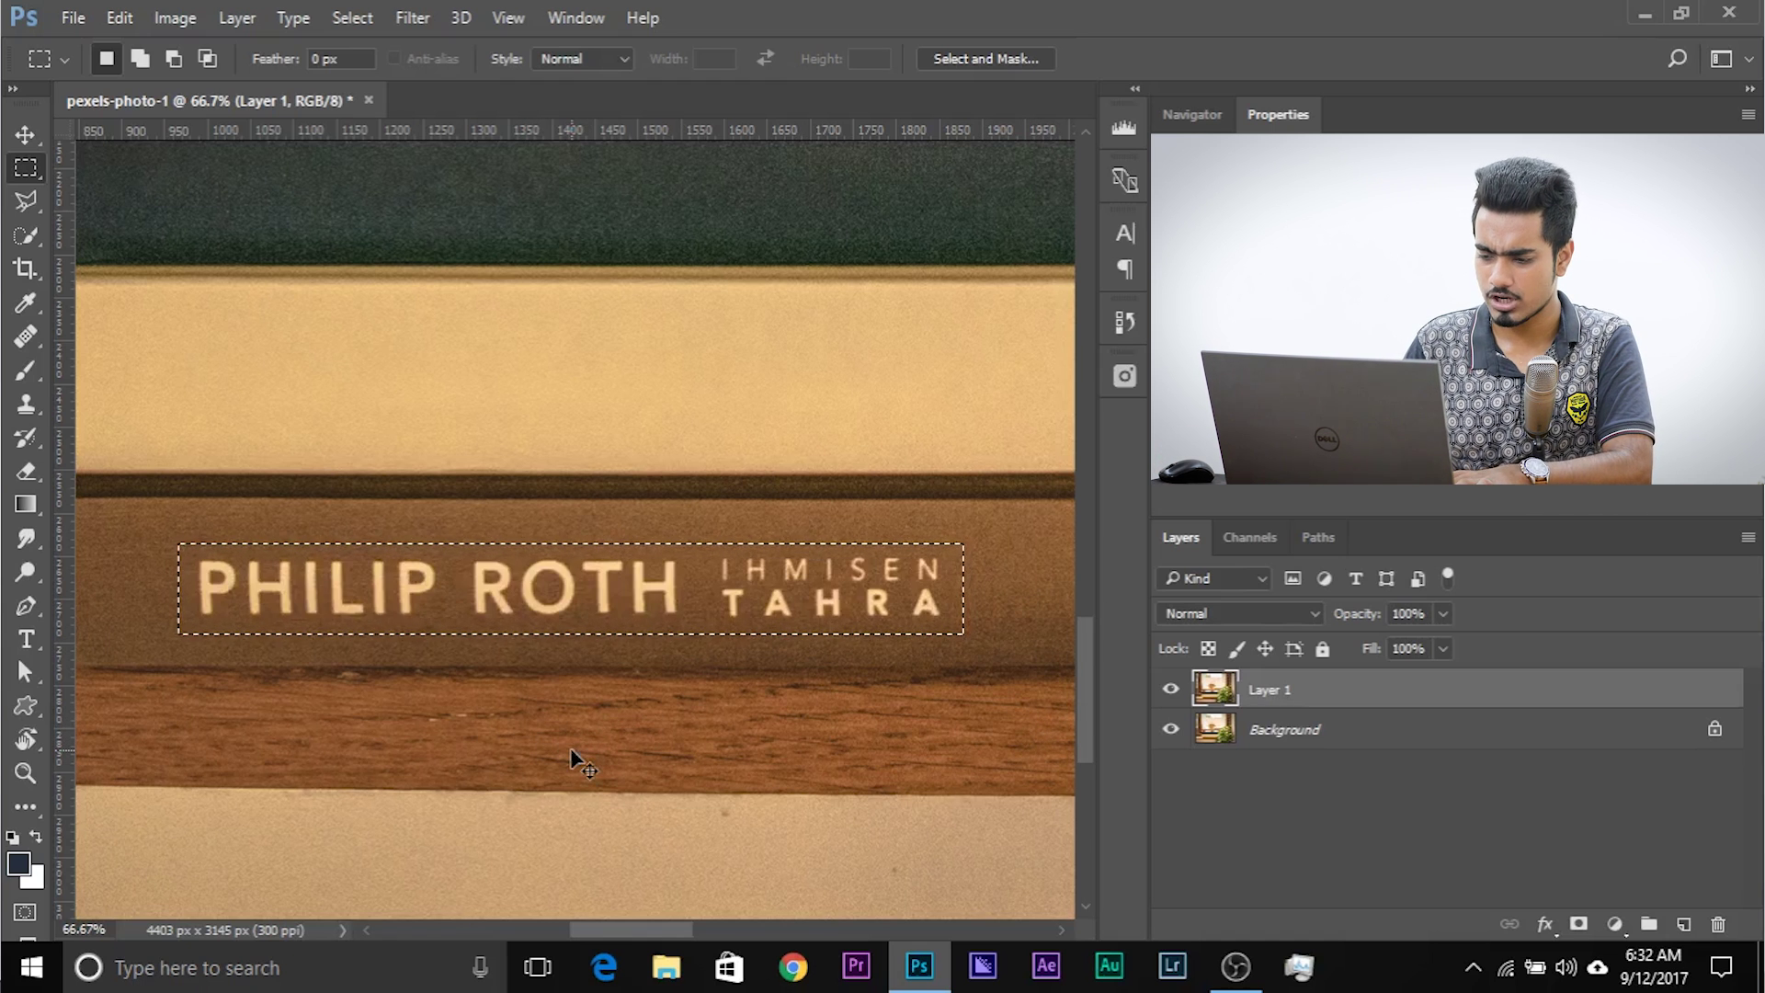
- Deselect, then pan along the book spines and zoom out to review them
key("ctrl+d")
scroll(425, 658, "left", 4)
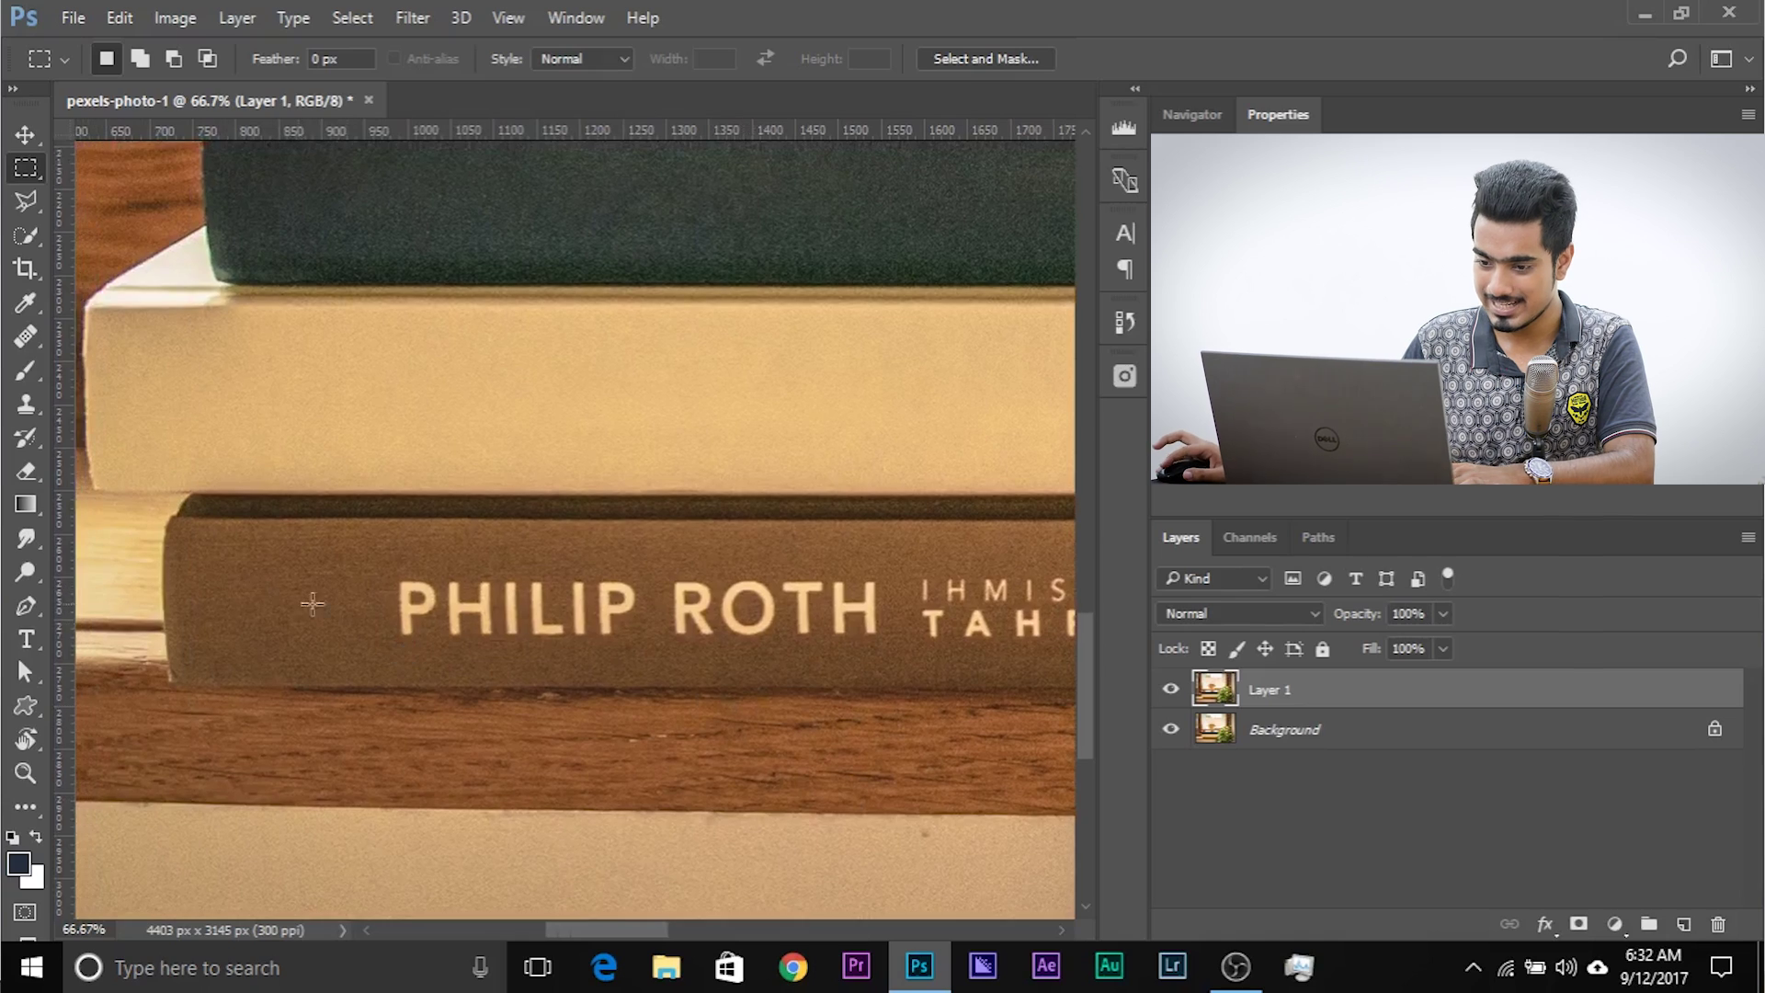
scroll(313, 604, "right", 15)
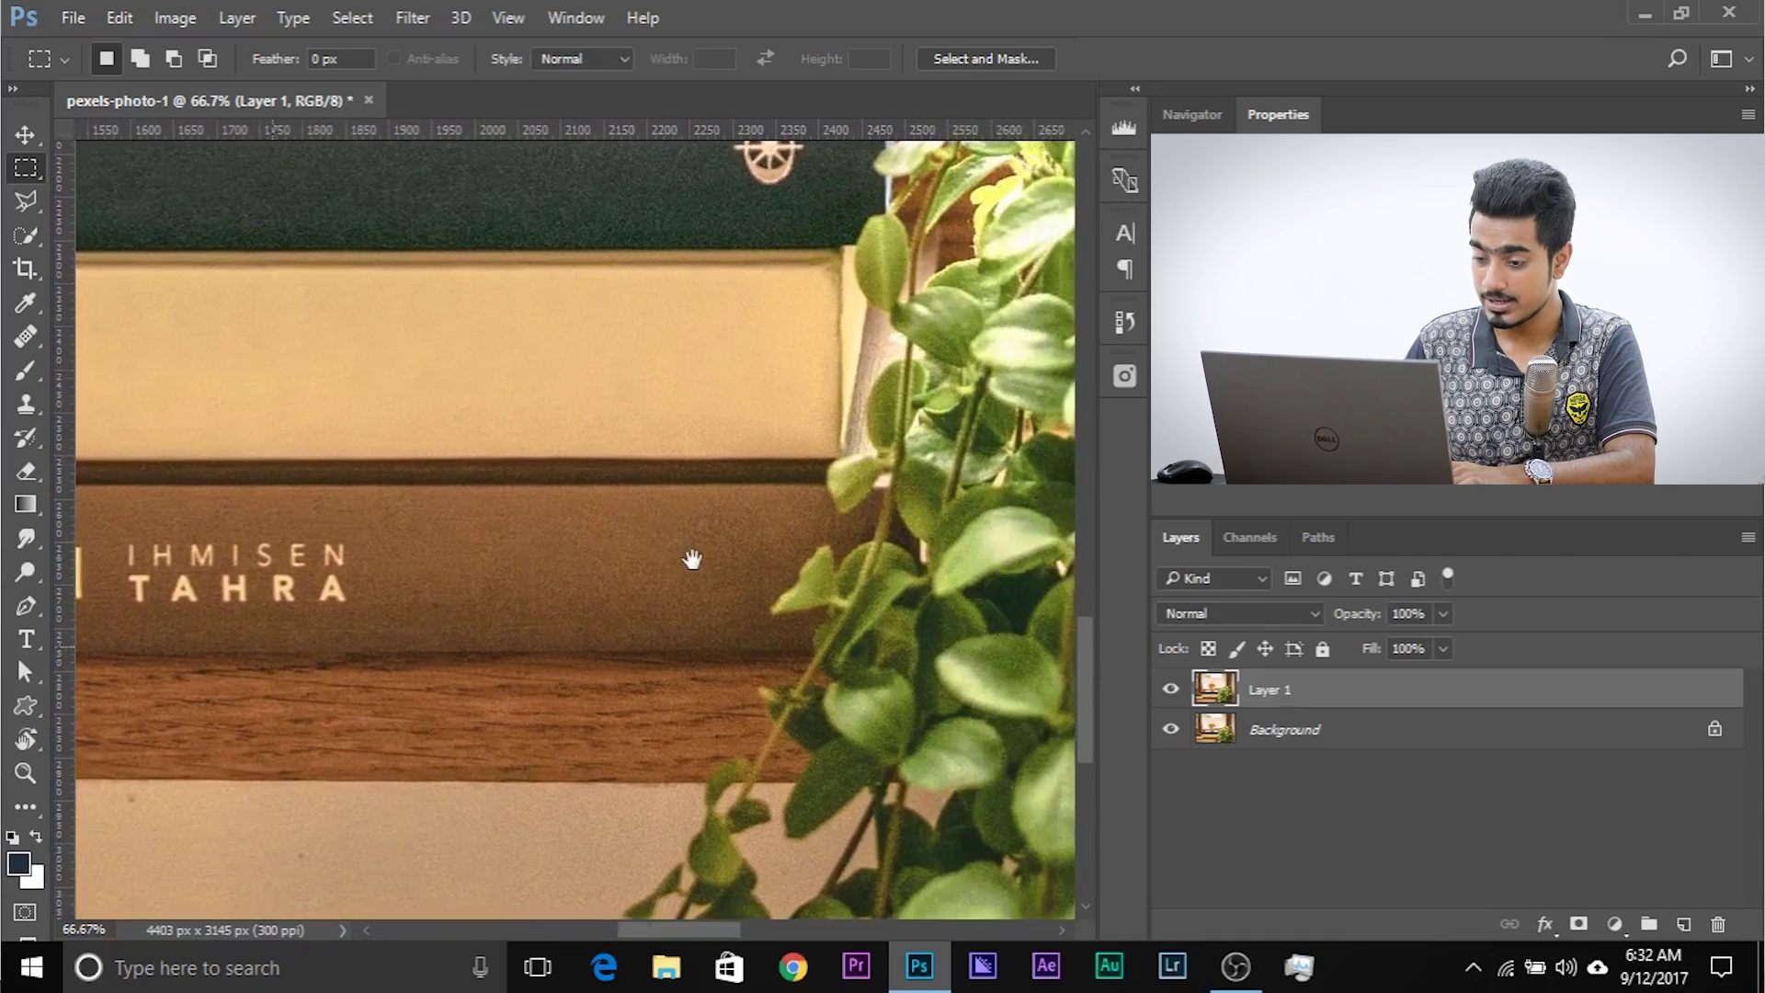
key("ctrl+minus")
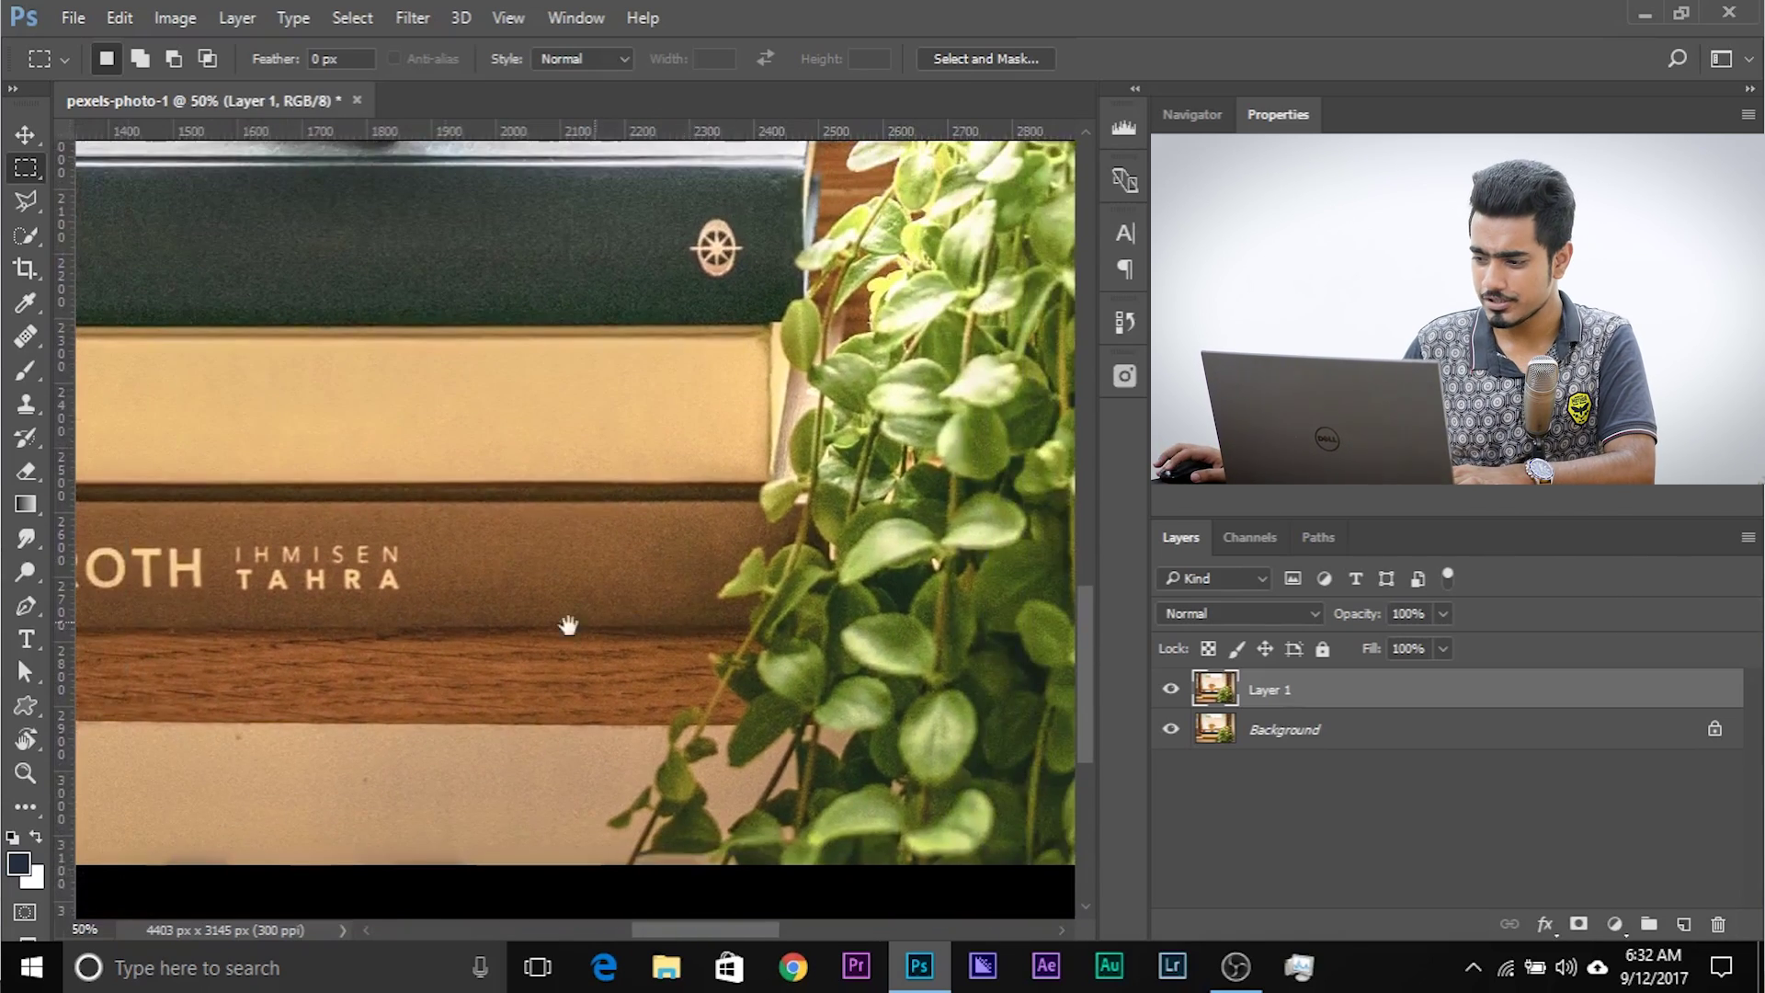
scroll(696, 591, "left", 6)
- Duplicate Layer 1 and draw a rectangular selection over the Philip Roth spine
key("ctrl+minus")
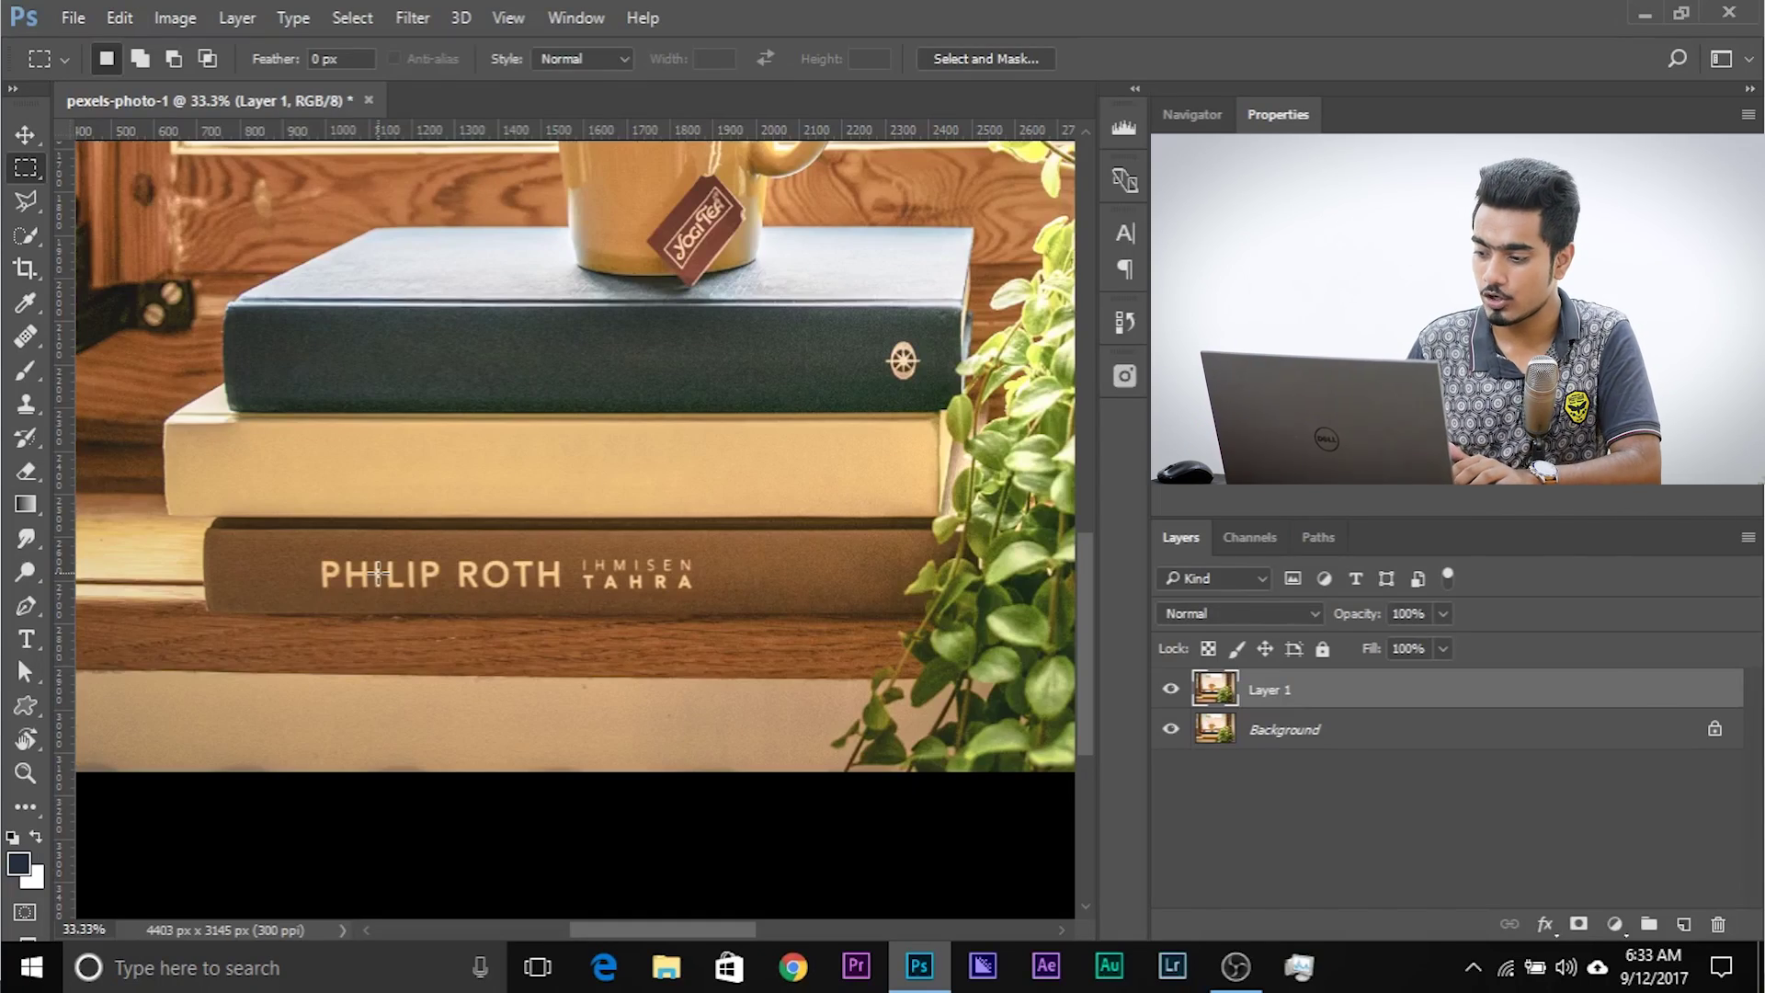
key("ctrl+j")
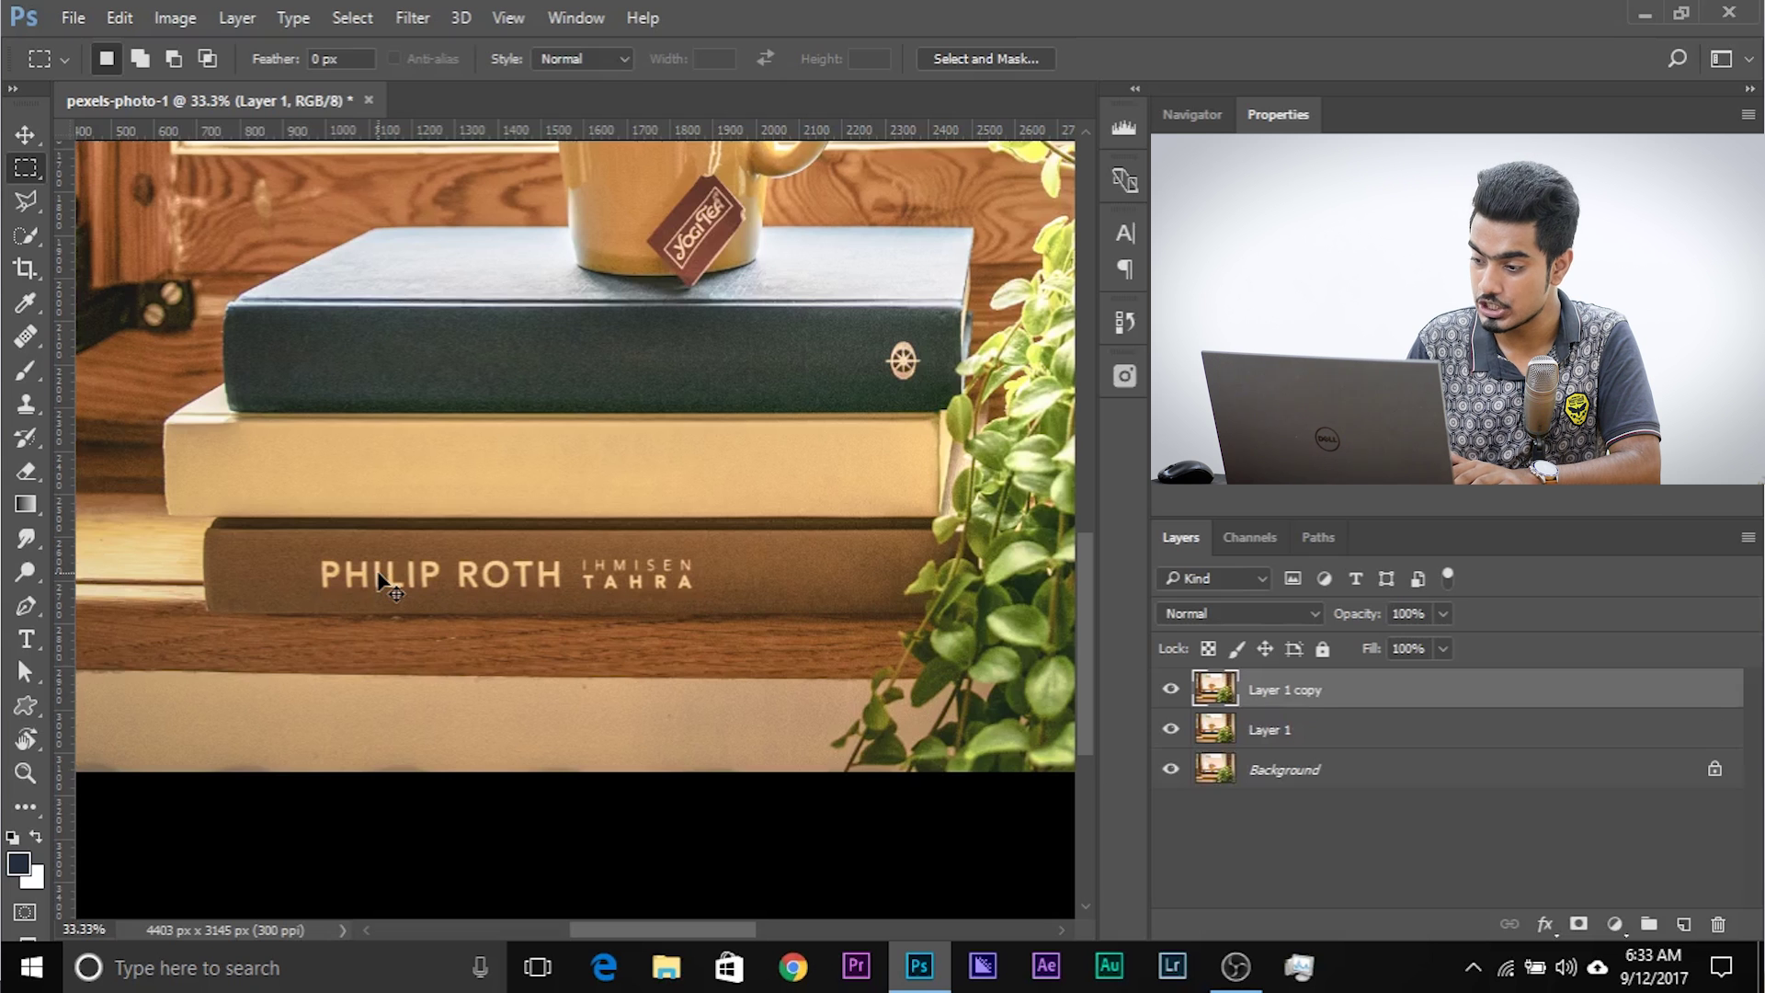
left_click_drag(379, 581, 378, 572)
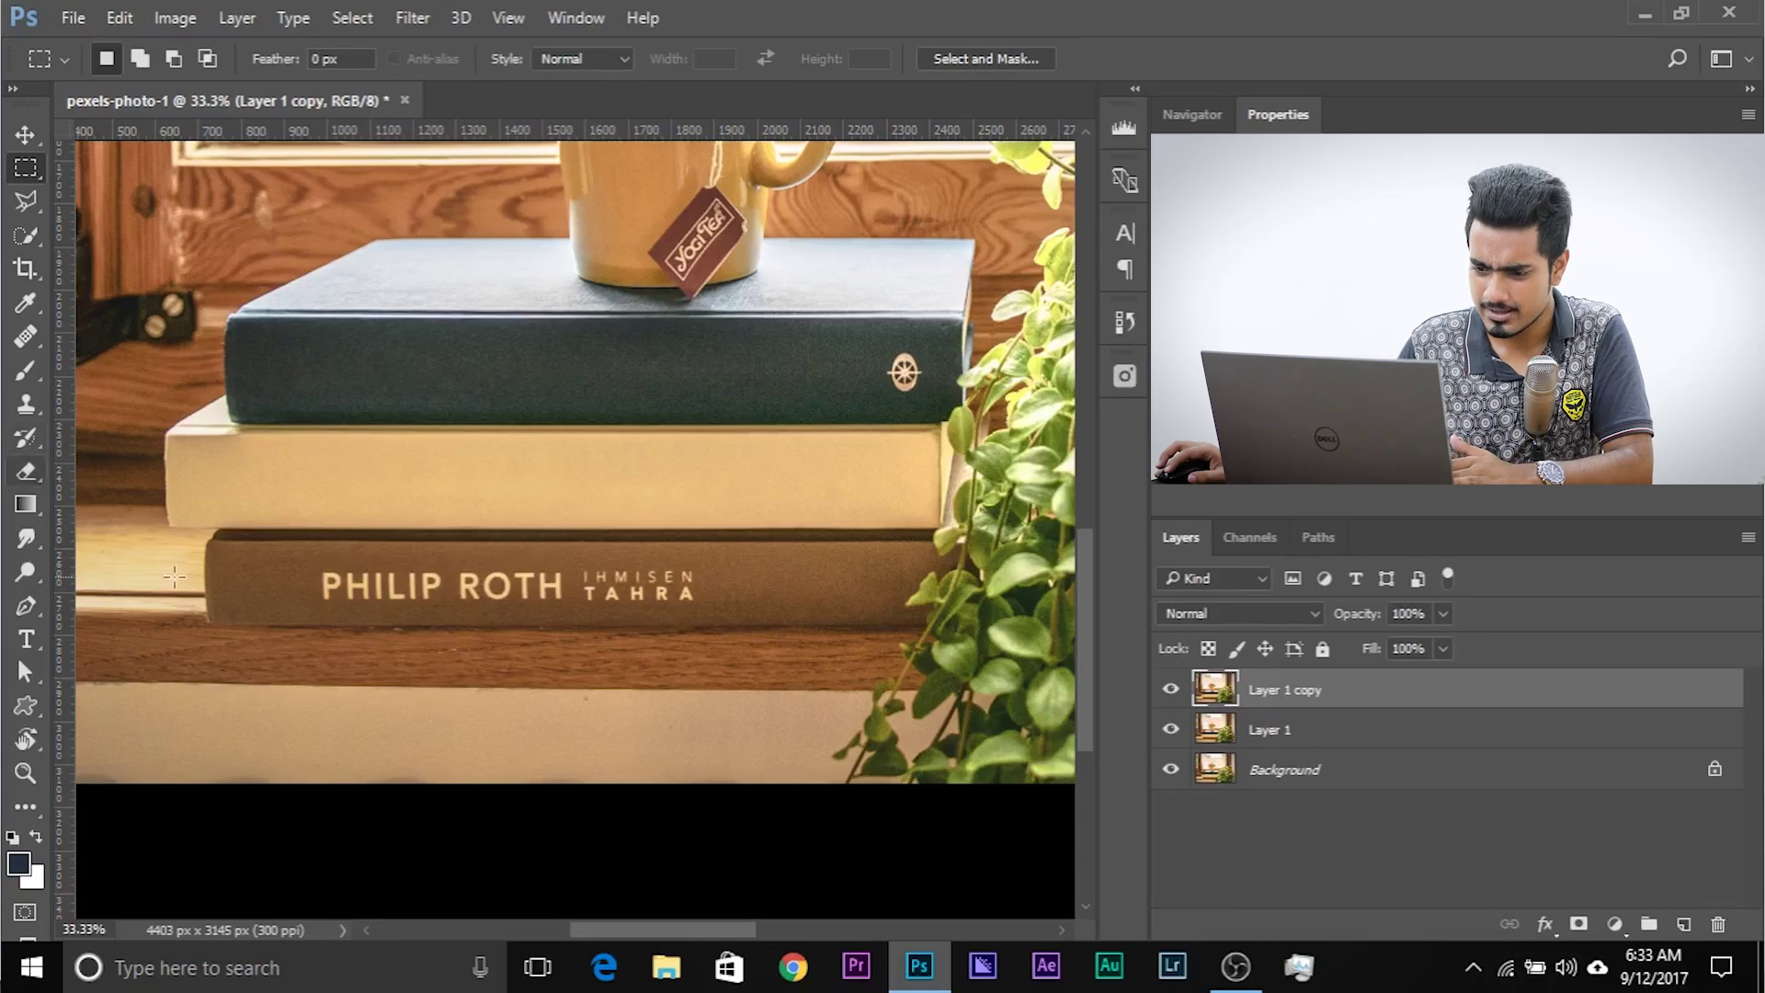
left_click_drag(207, 540, 904, 628)
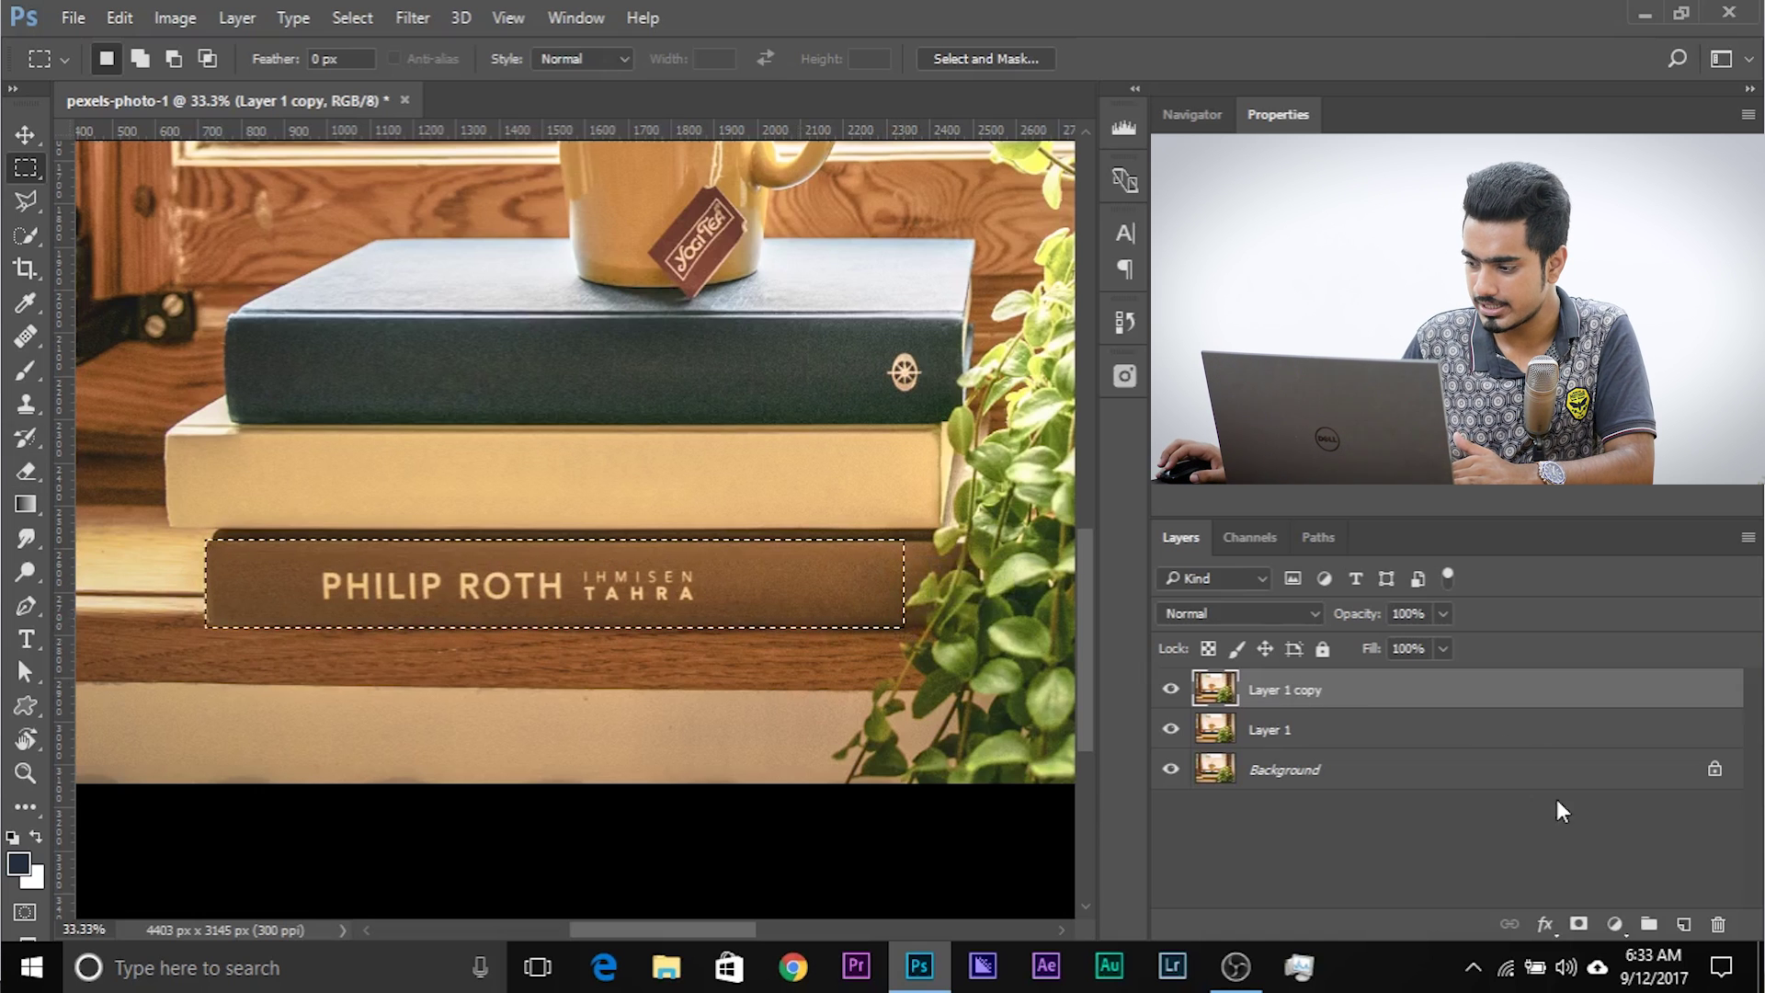
- Add a layer mask to Layer 1 copy from the spine selection and zoom in
left_click(1578, 925)
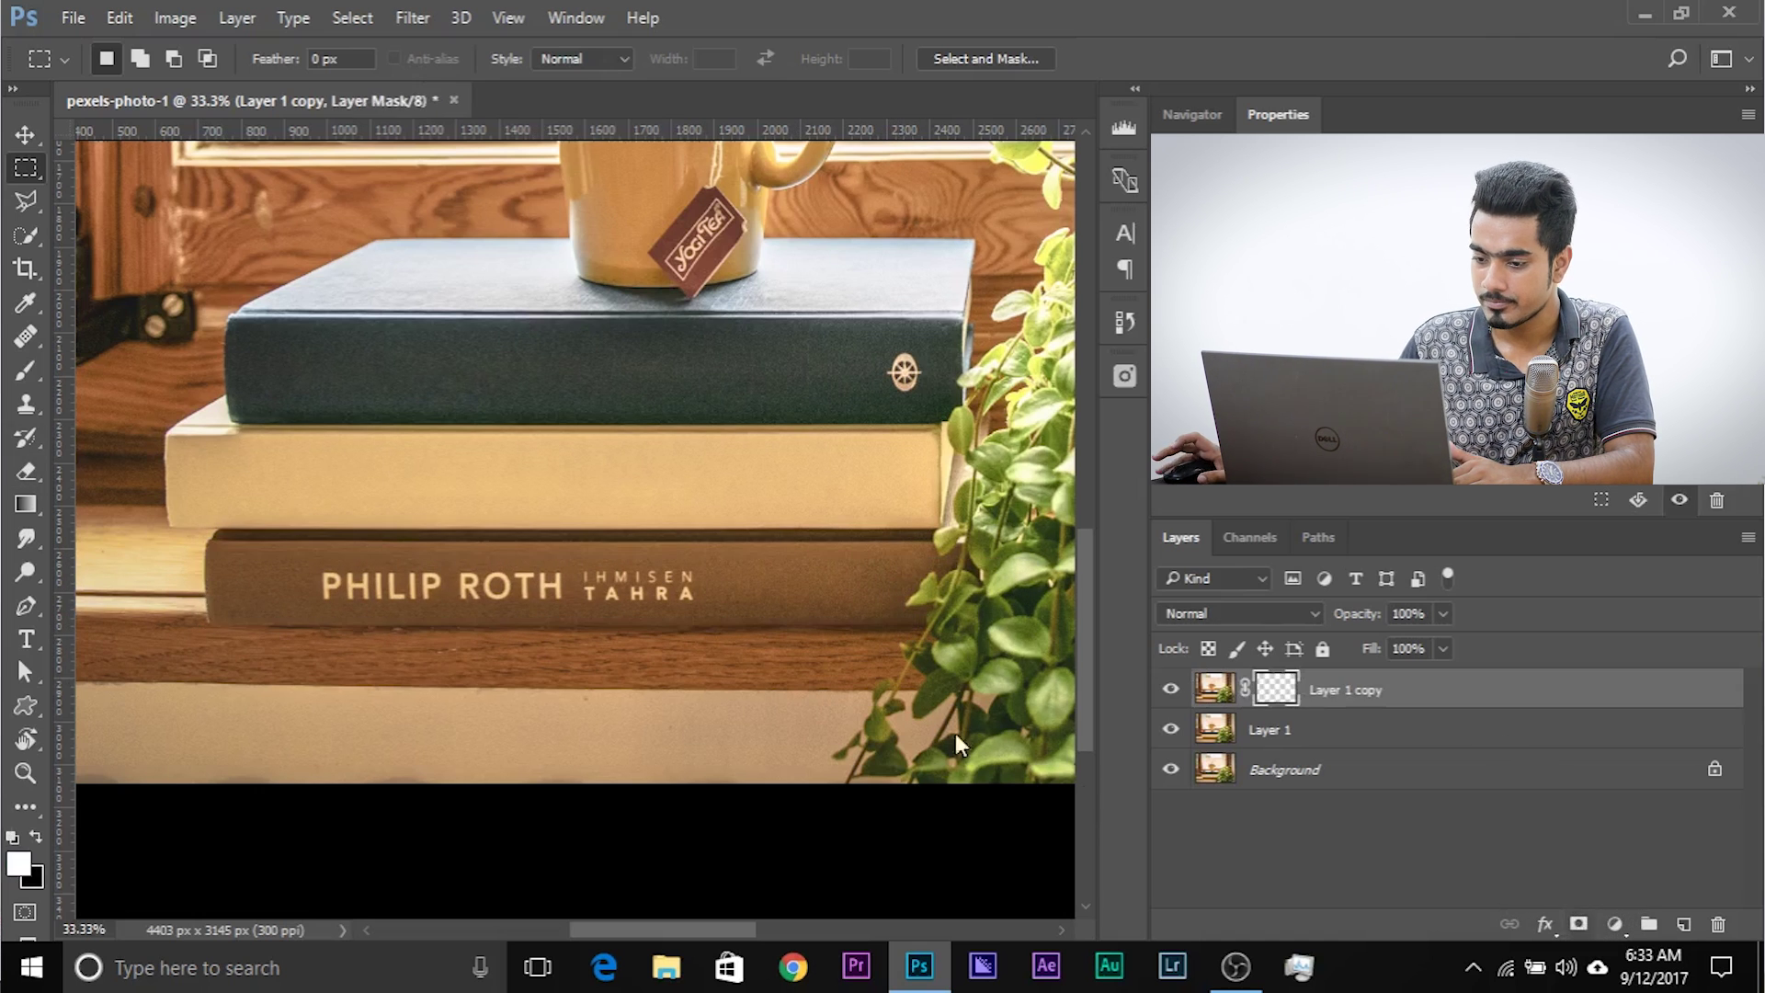
key("ctrl+plus")
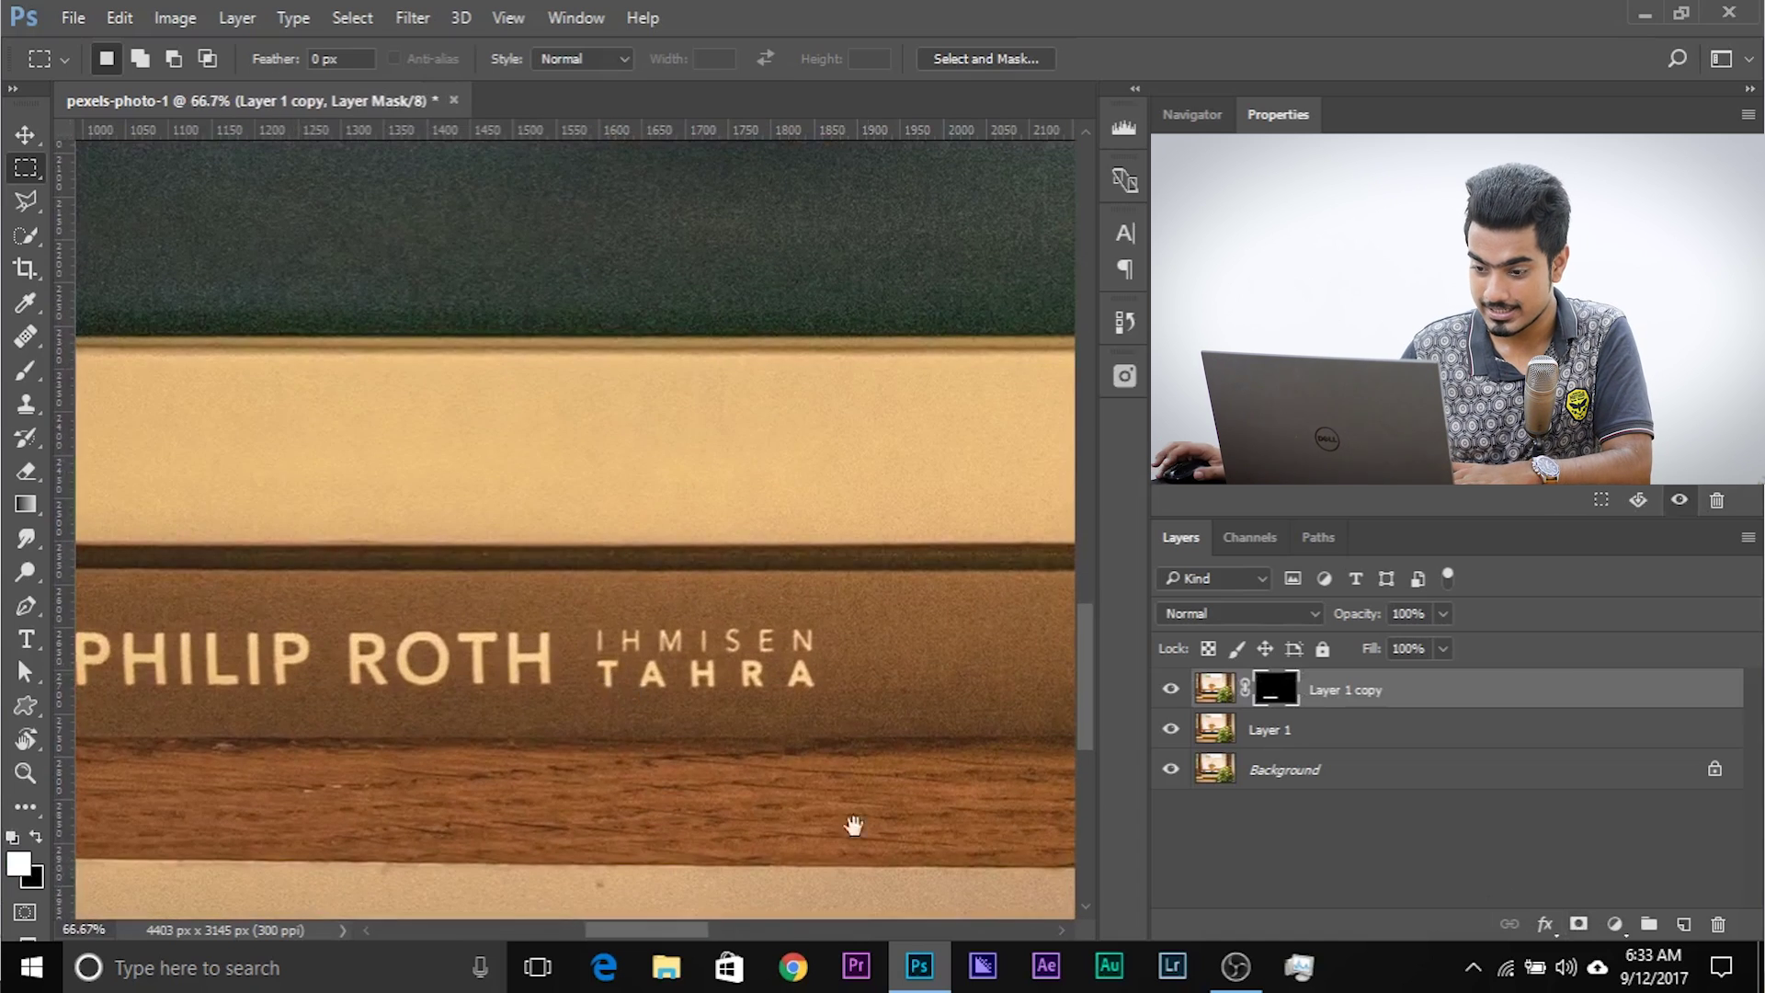
key("ctrl+plus")
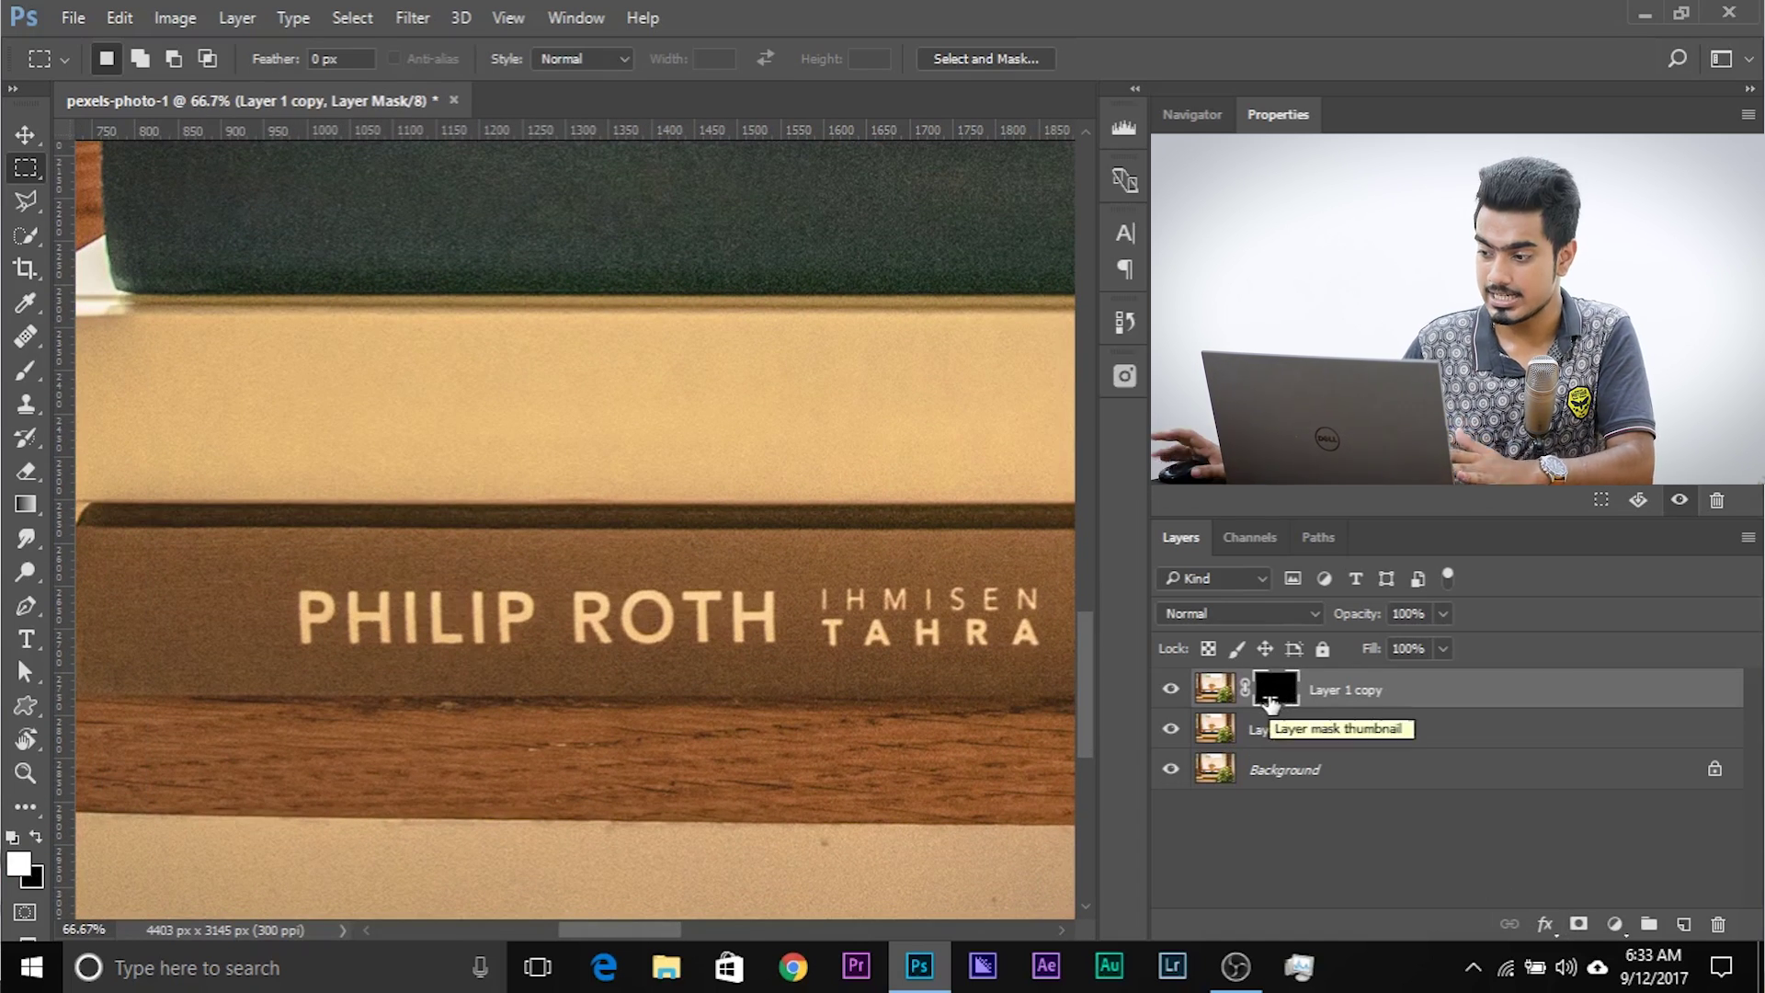
- On the copy's image, select the spine lettering and Content-Aware fill it away
left_click(1213, 687)
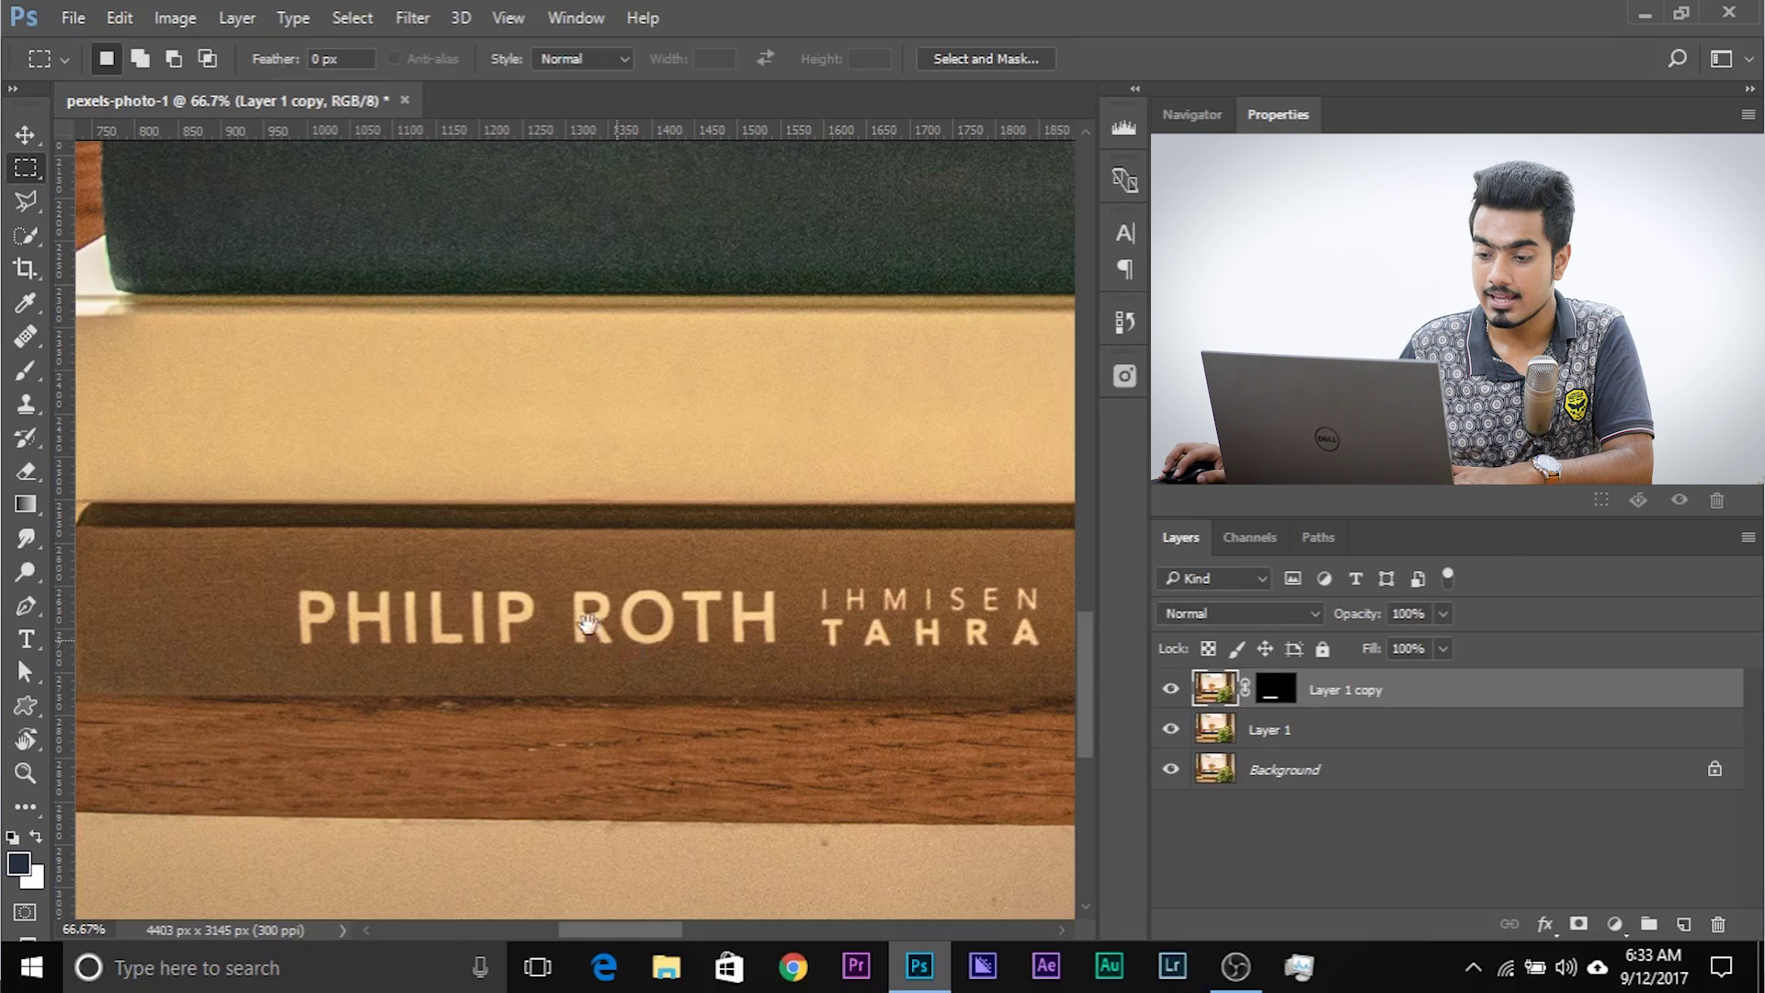
left_click_drag(583, 619, 515, 623)
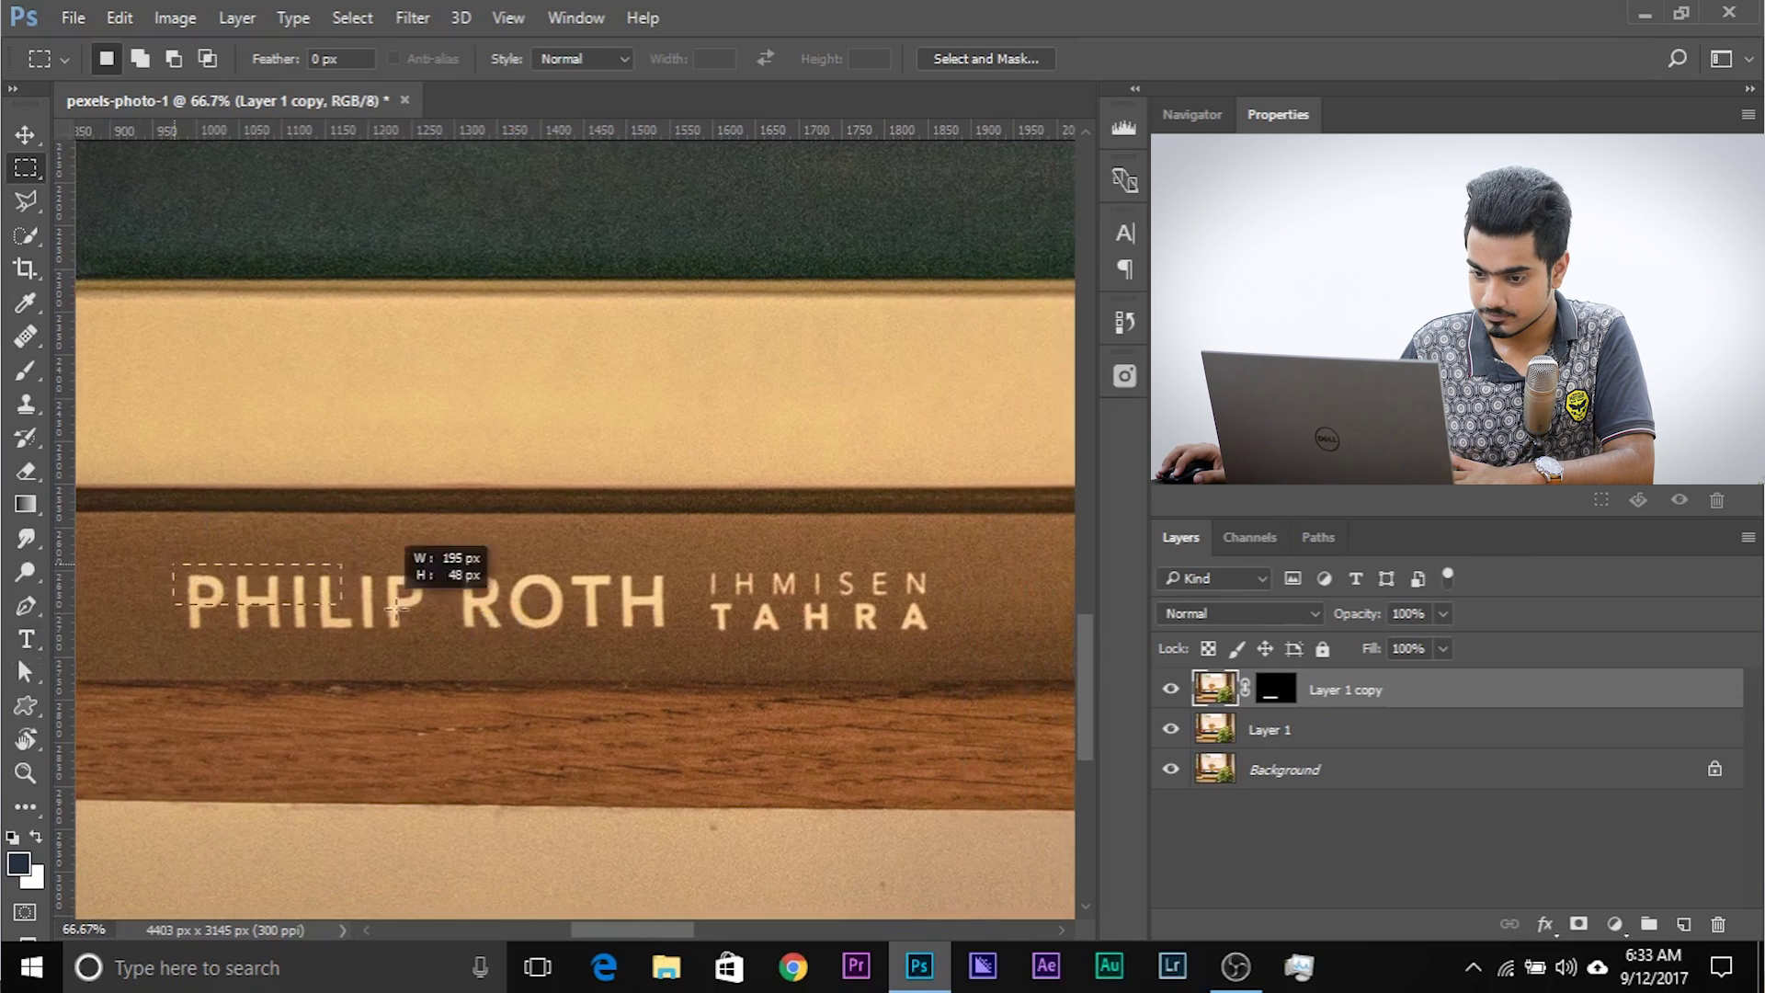
left_click_drag(397, 606, 945, 636)
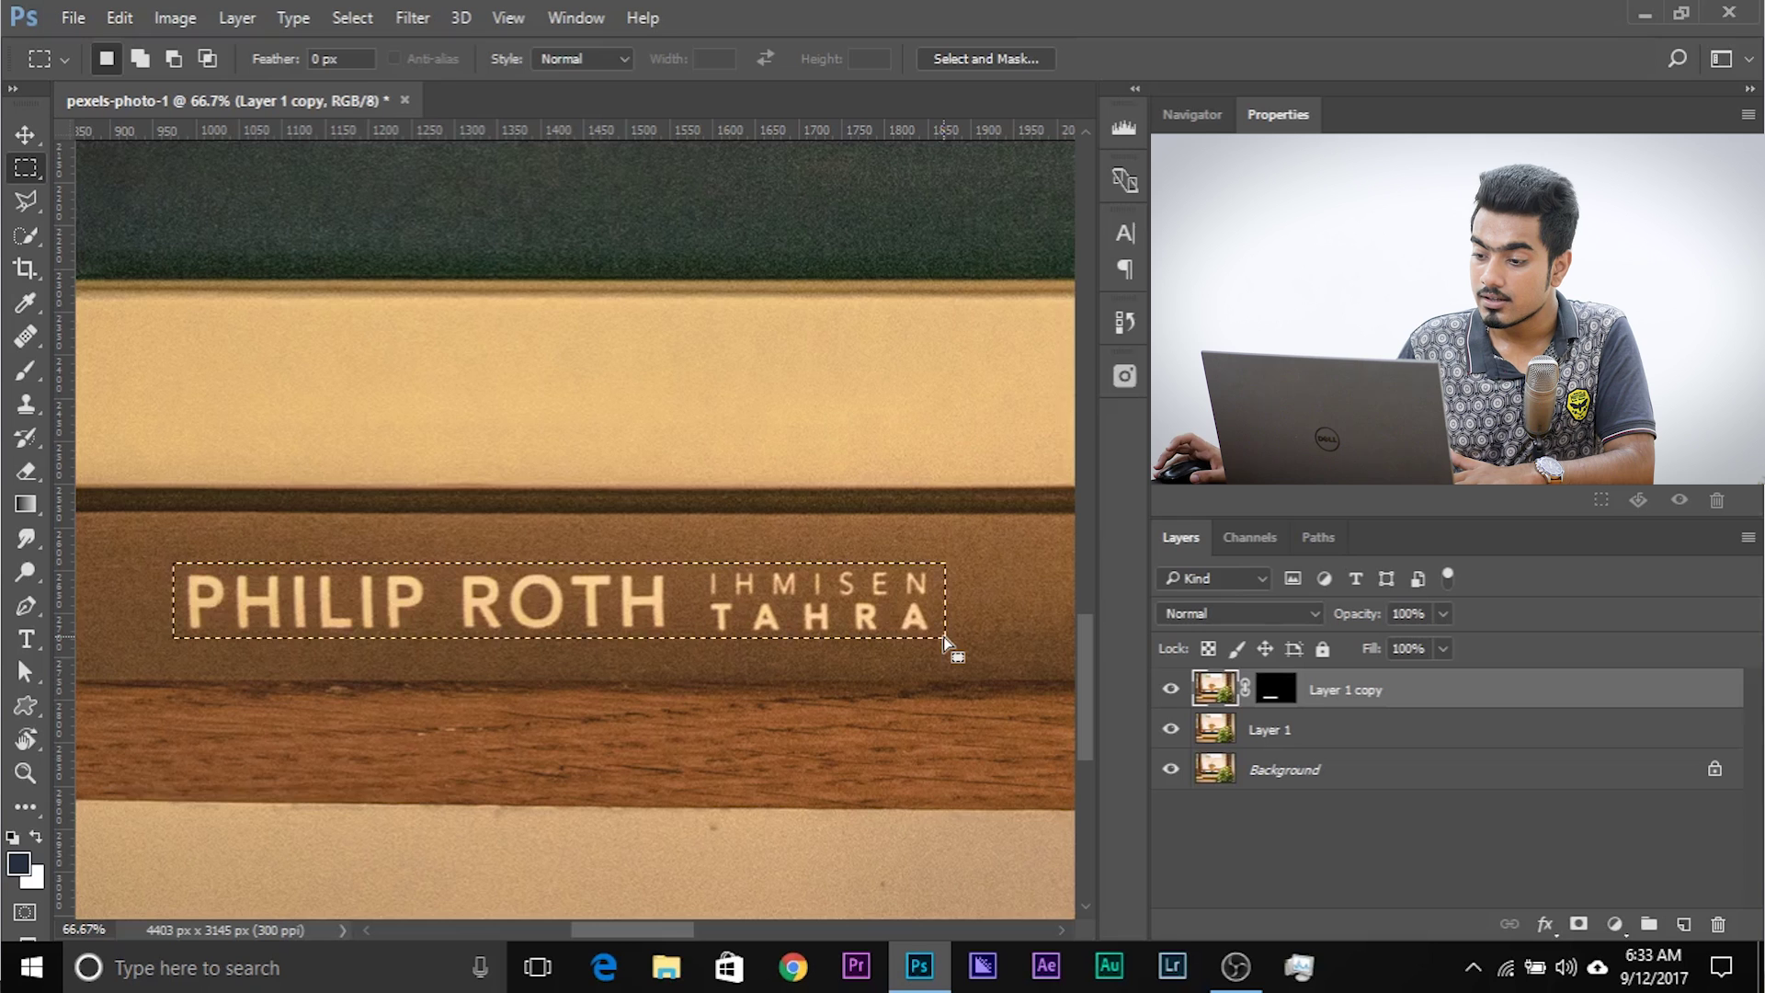
key("shift+F5")
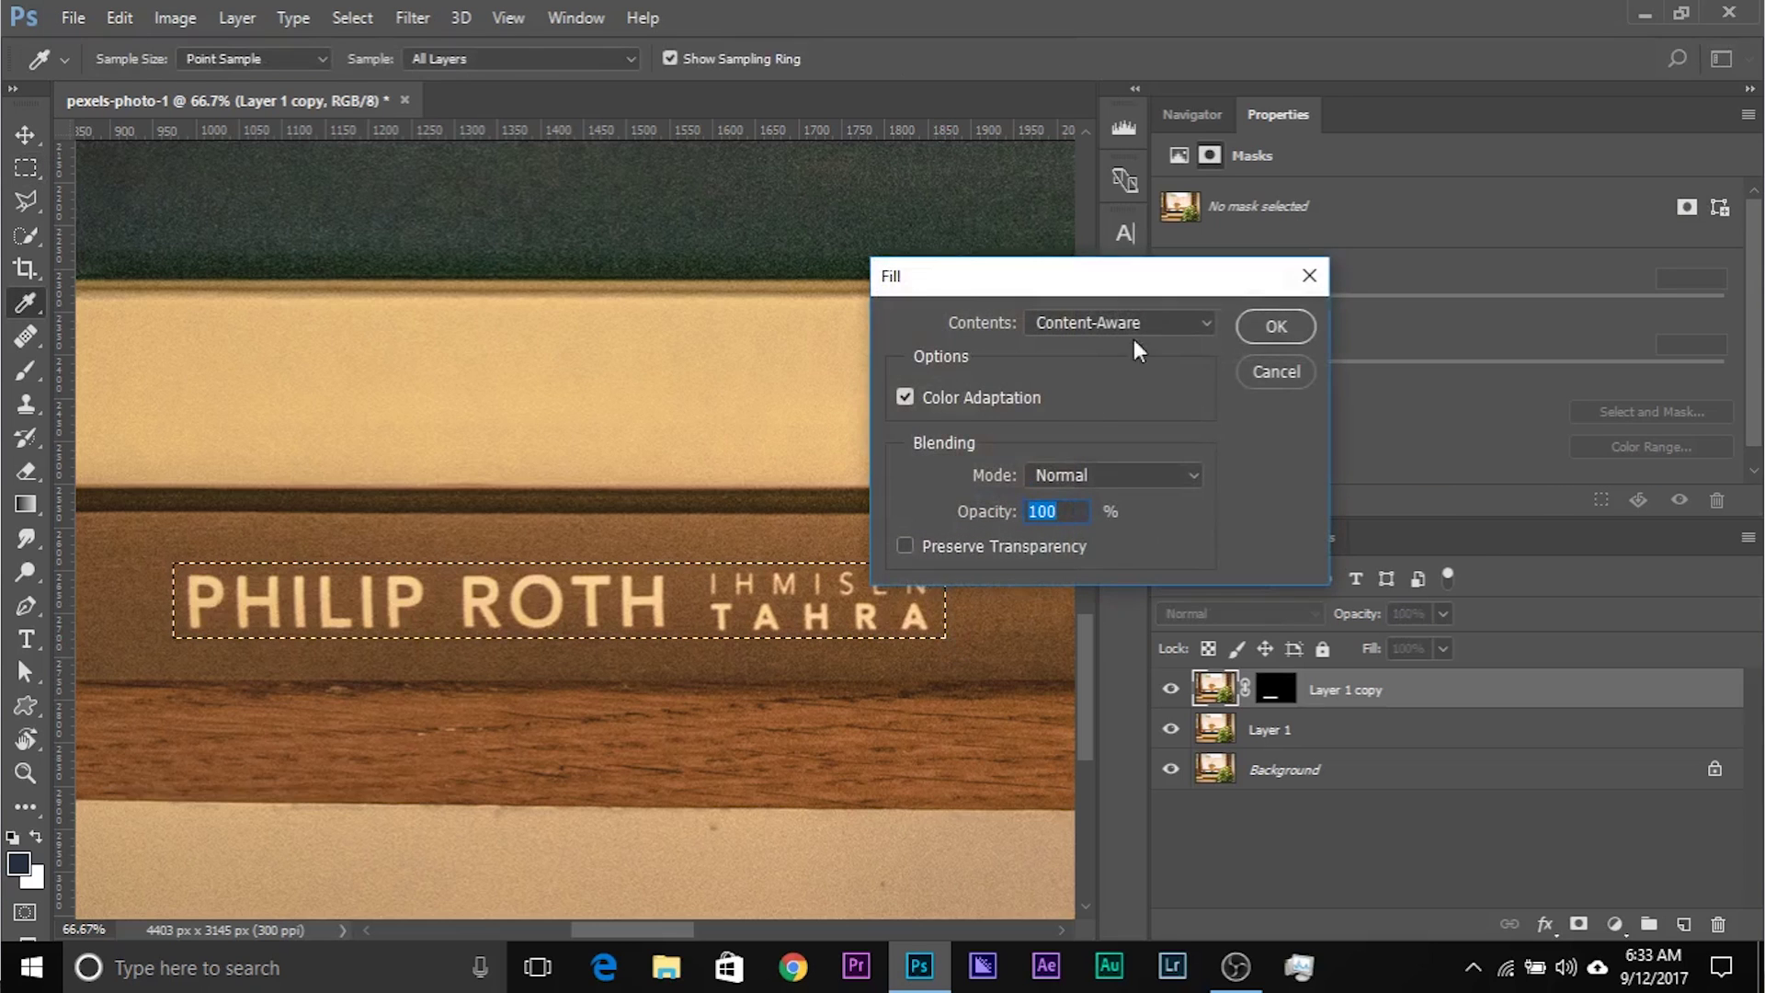
left_click(1275, 325)
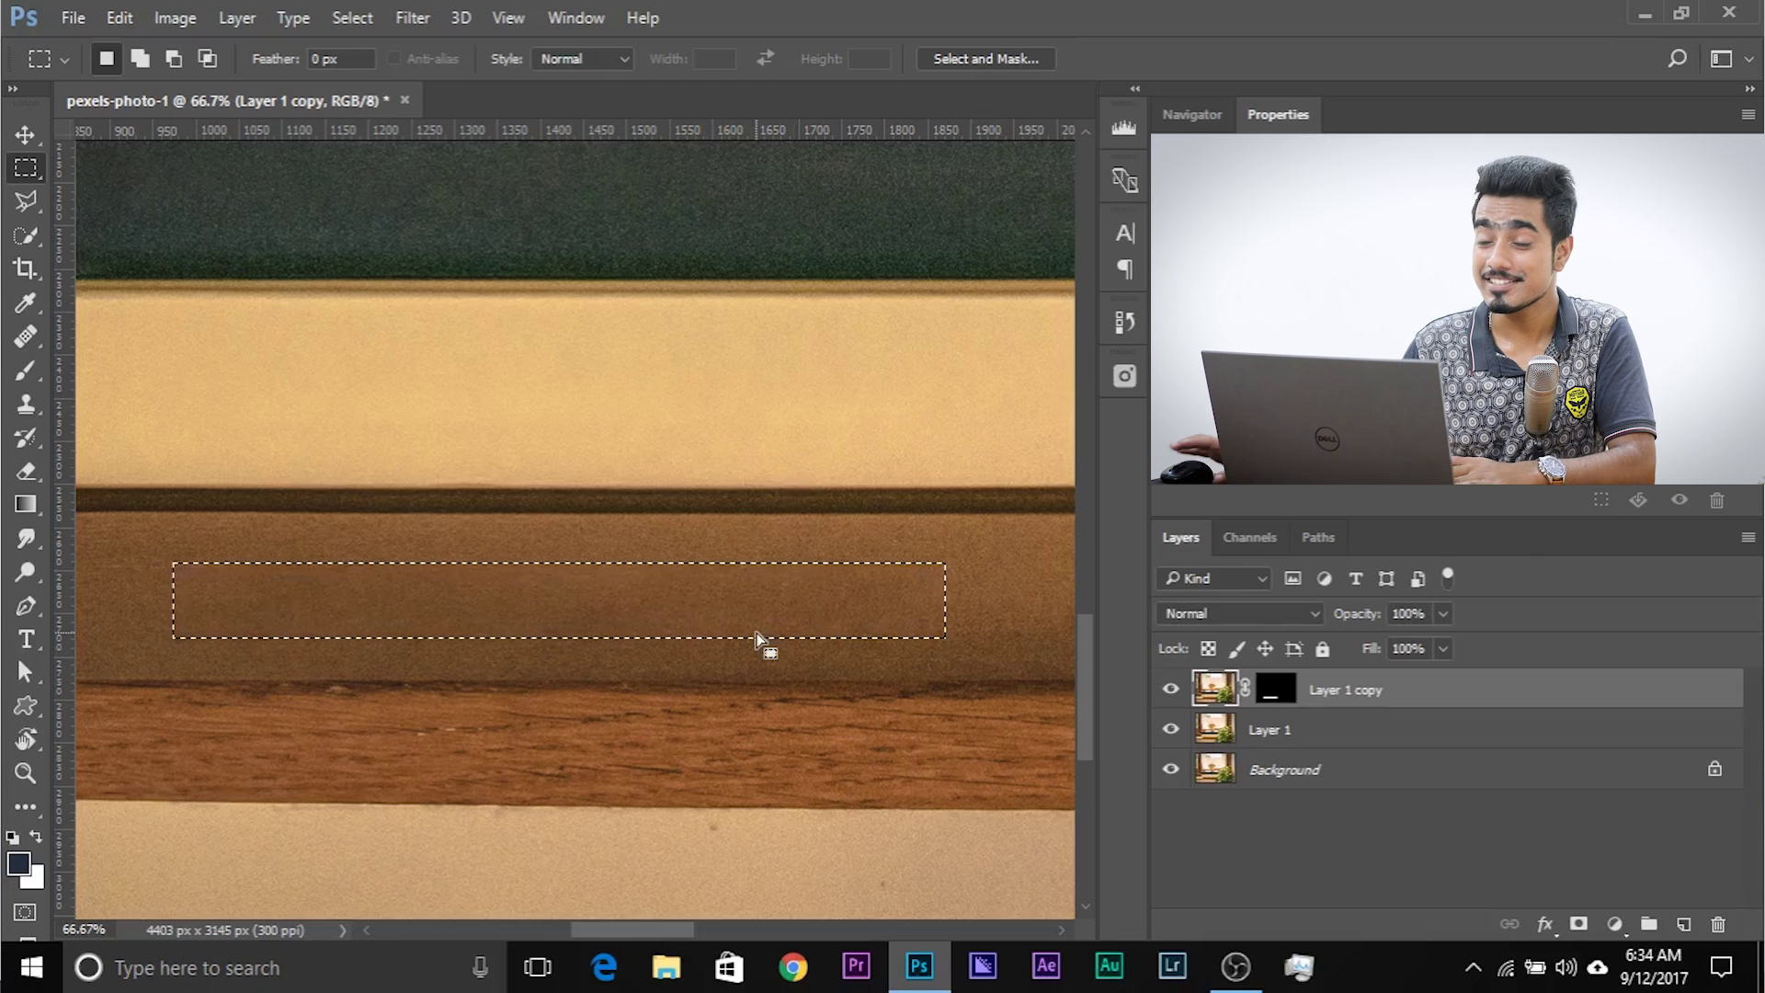
key("alt")
- View Layer 1 copy alone to check the clean spine, deselect, then show all layers again
left_click(1171, 690, "alt")
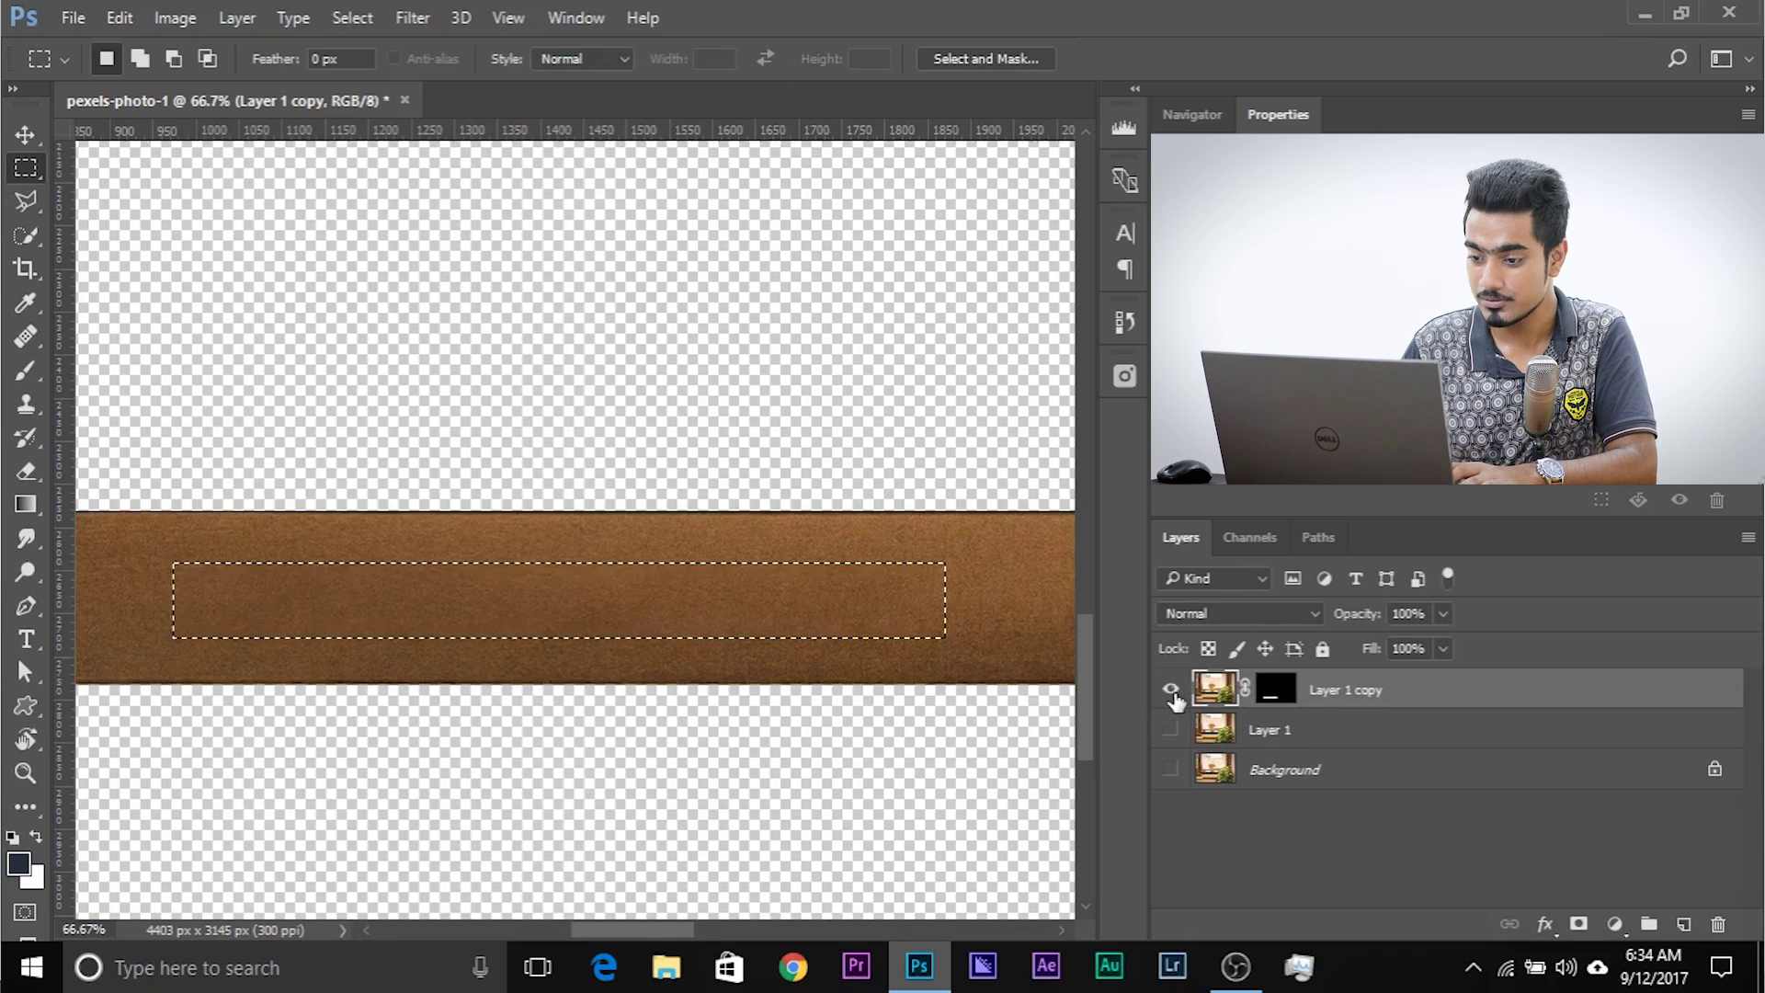
key("ctrl+minus")
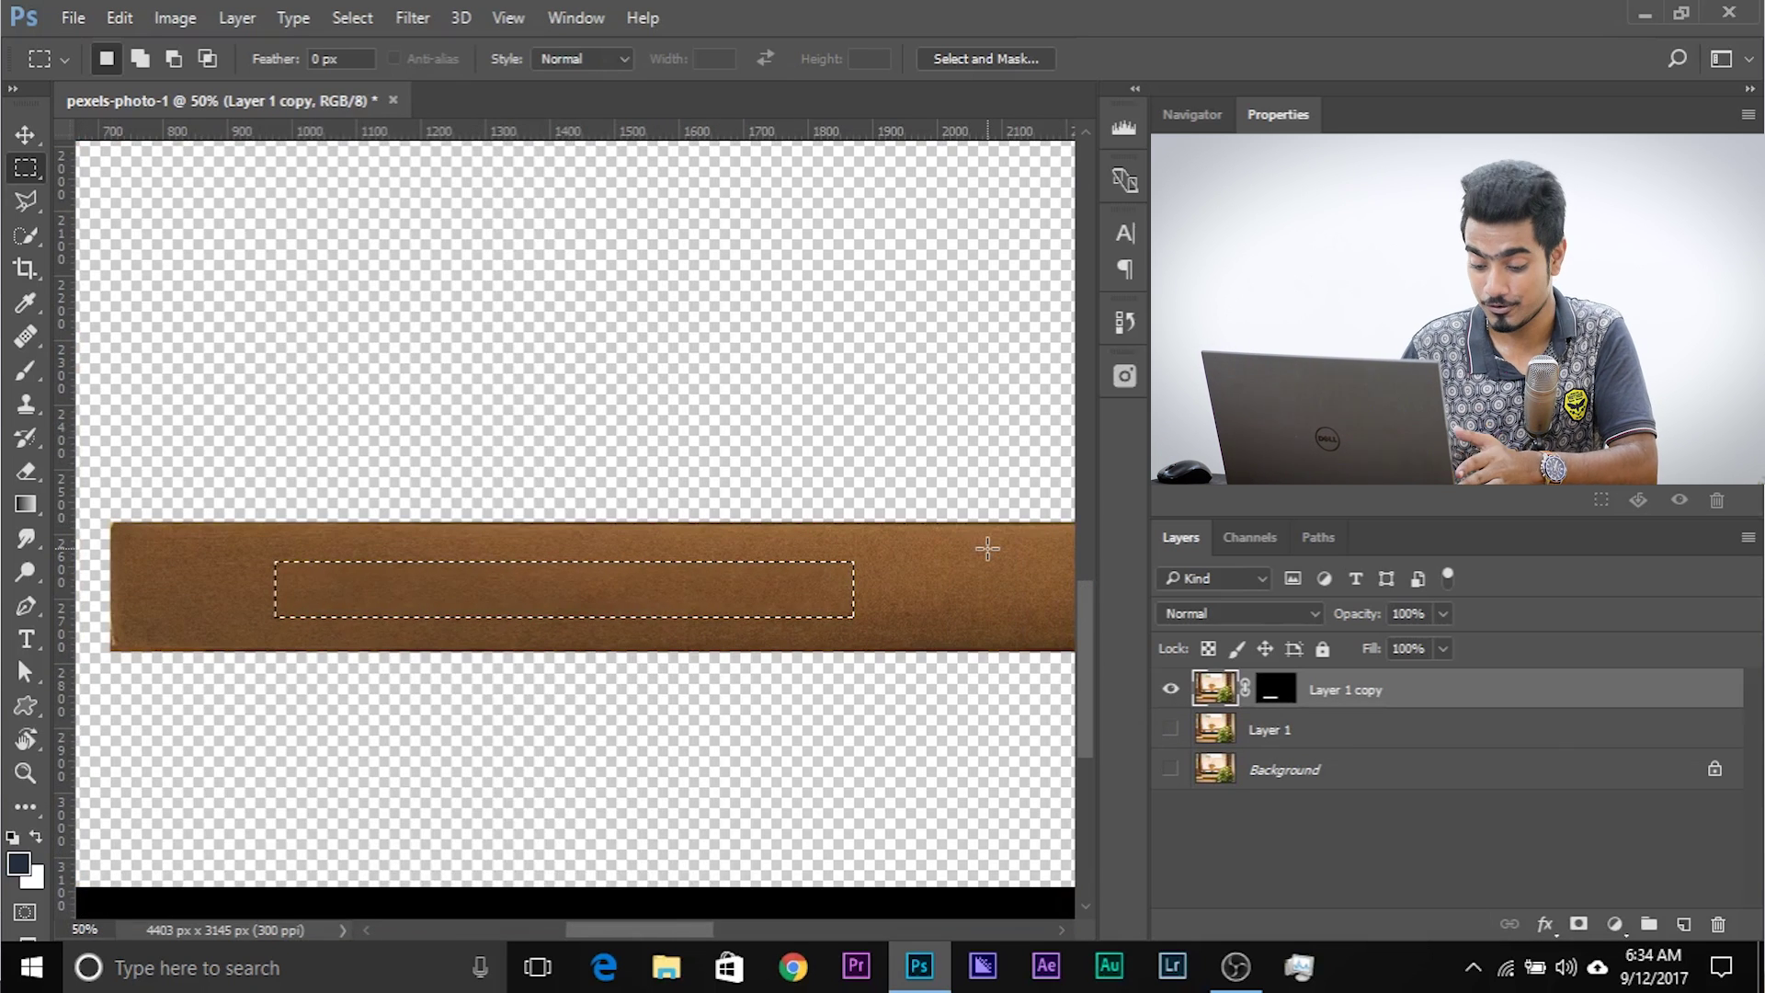
key("ctrl+minus")
key("ctrl+d")
key("ctrl+minus")
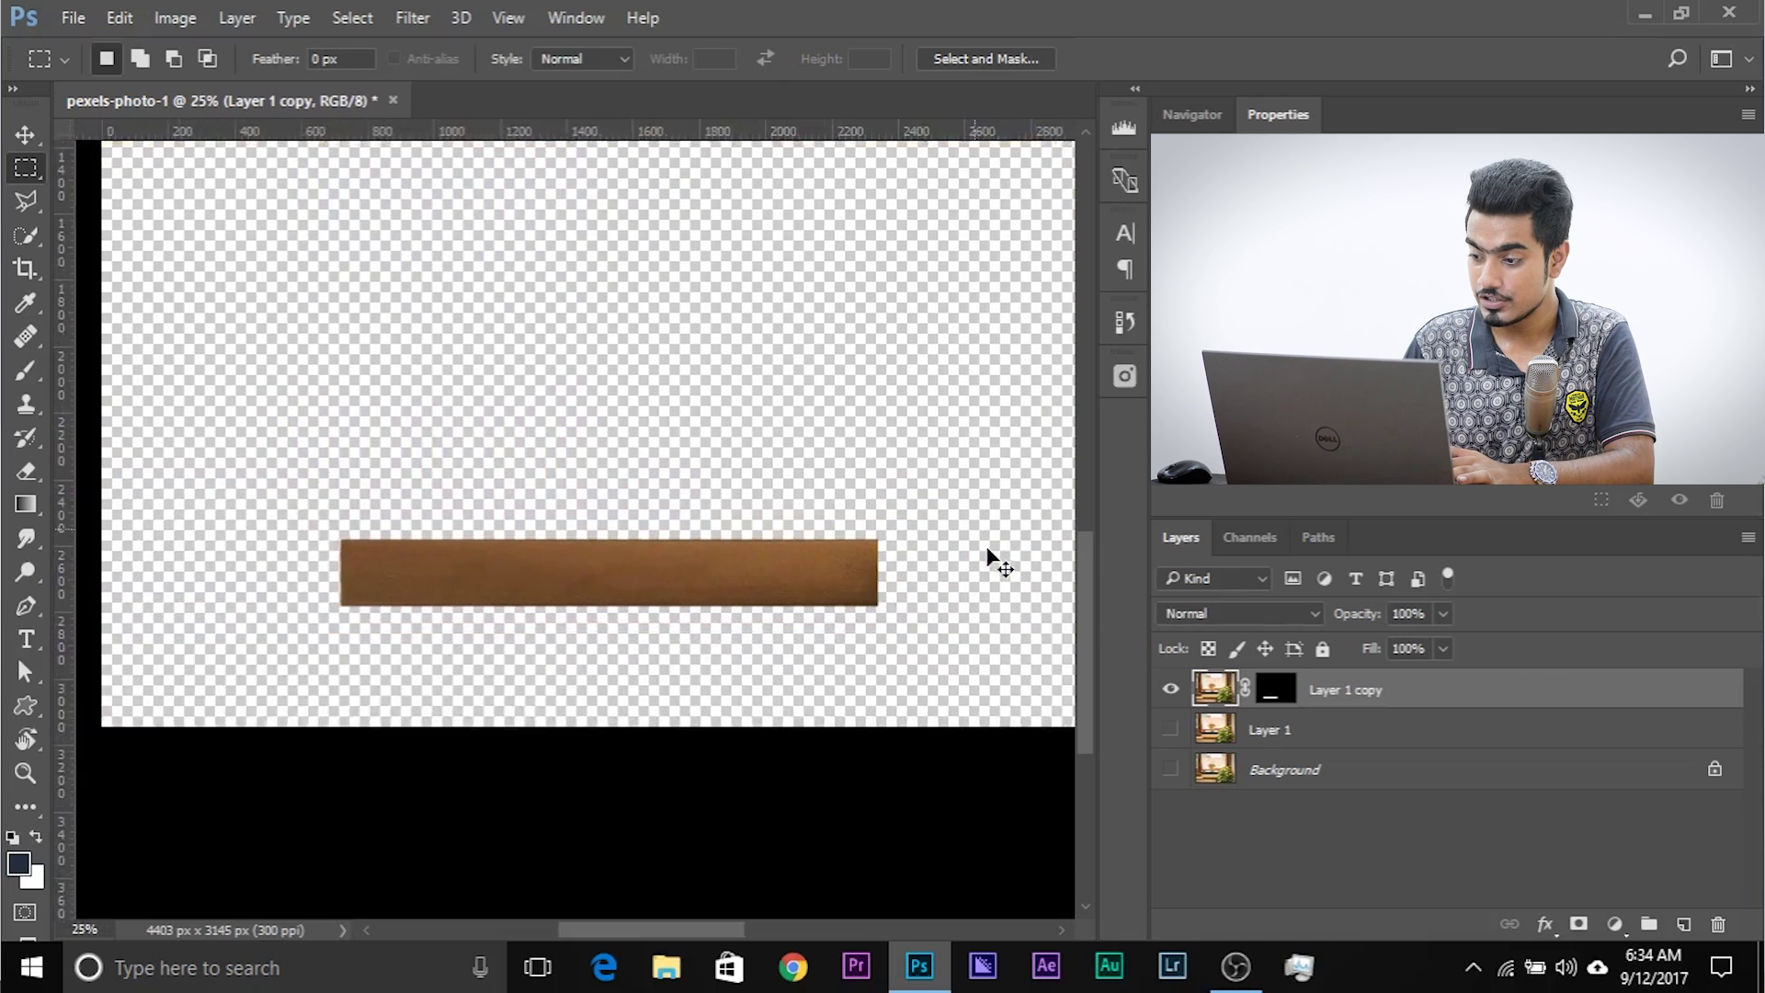
key("ctrl+plus")
left_click(1171, 769)
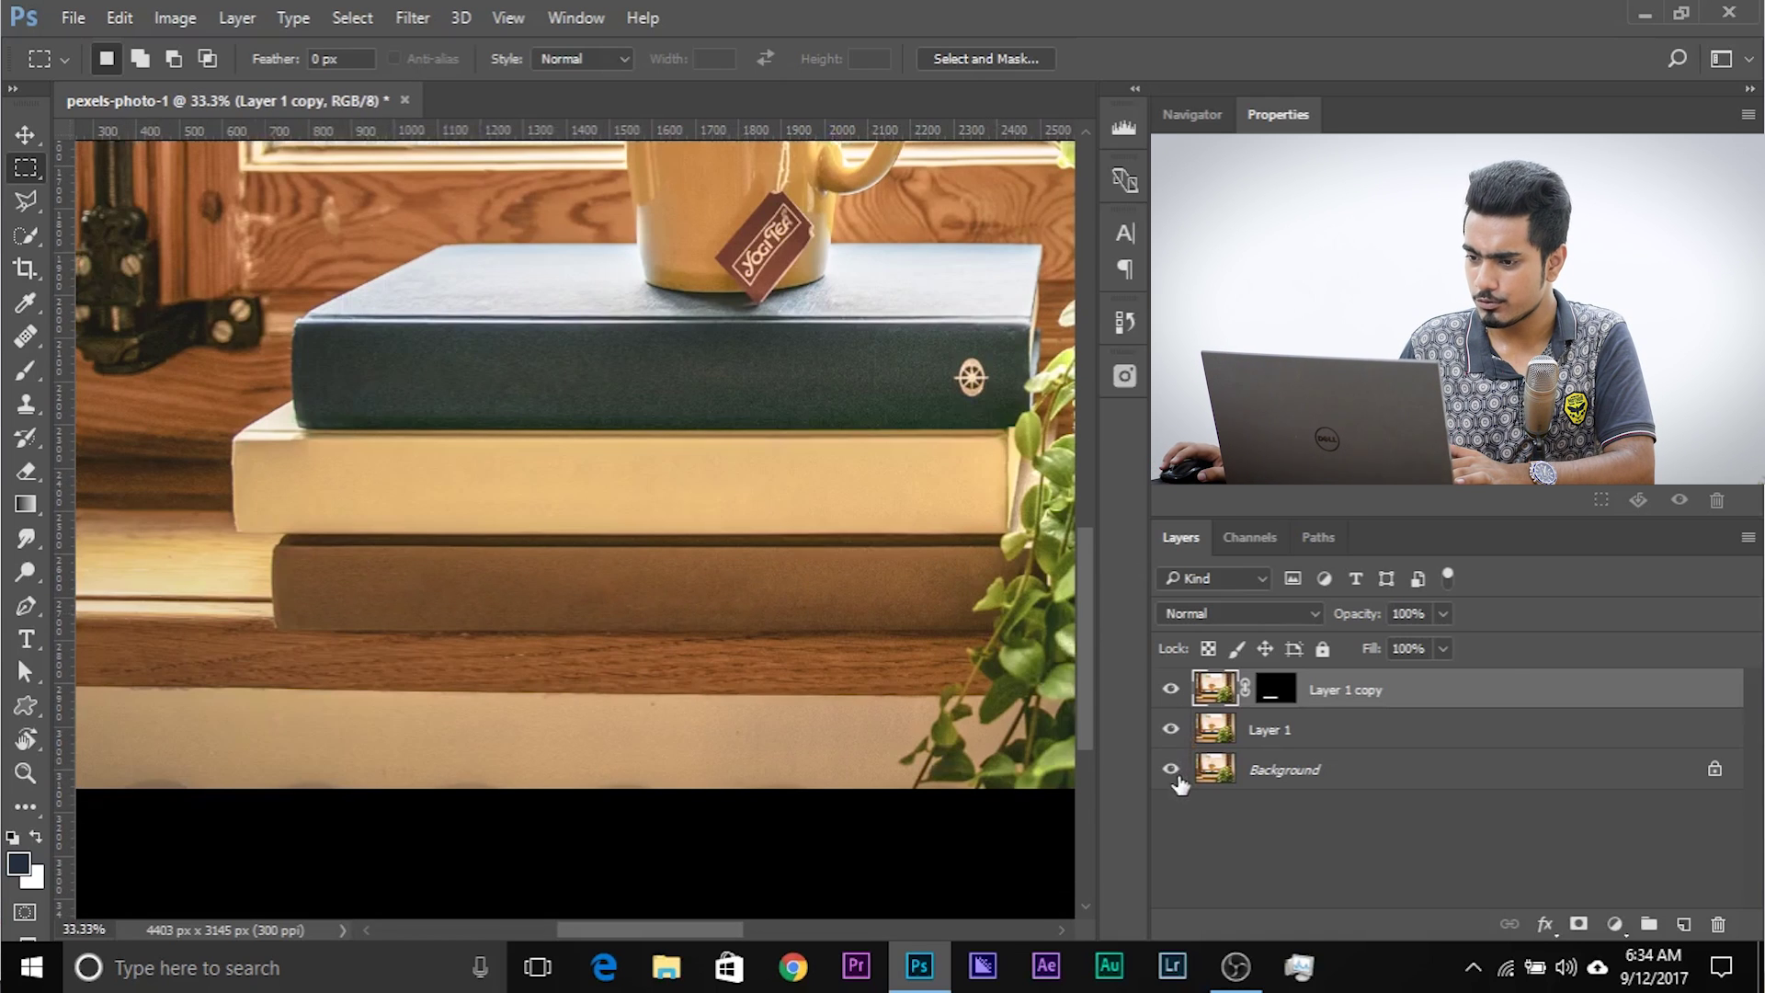
- On Layer 1, select the yellow mug and tea tag and Content-Aware fill them away
left_click(1284, 733)
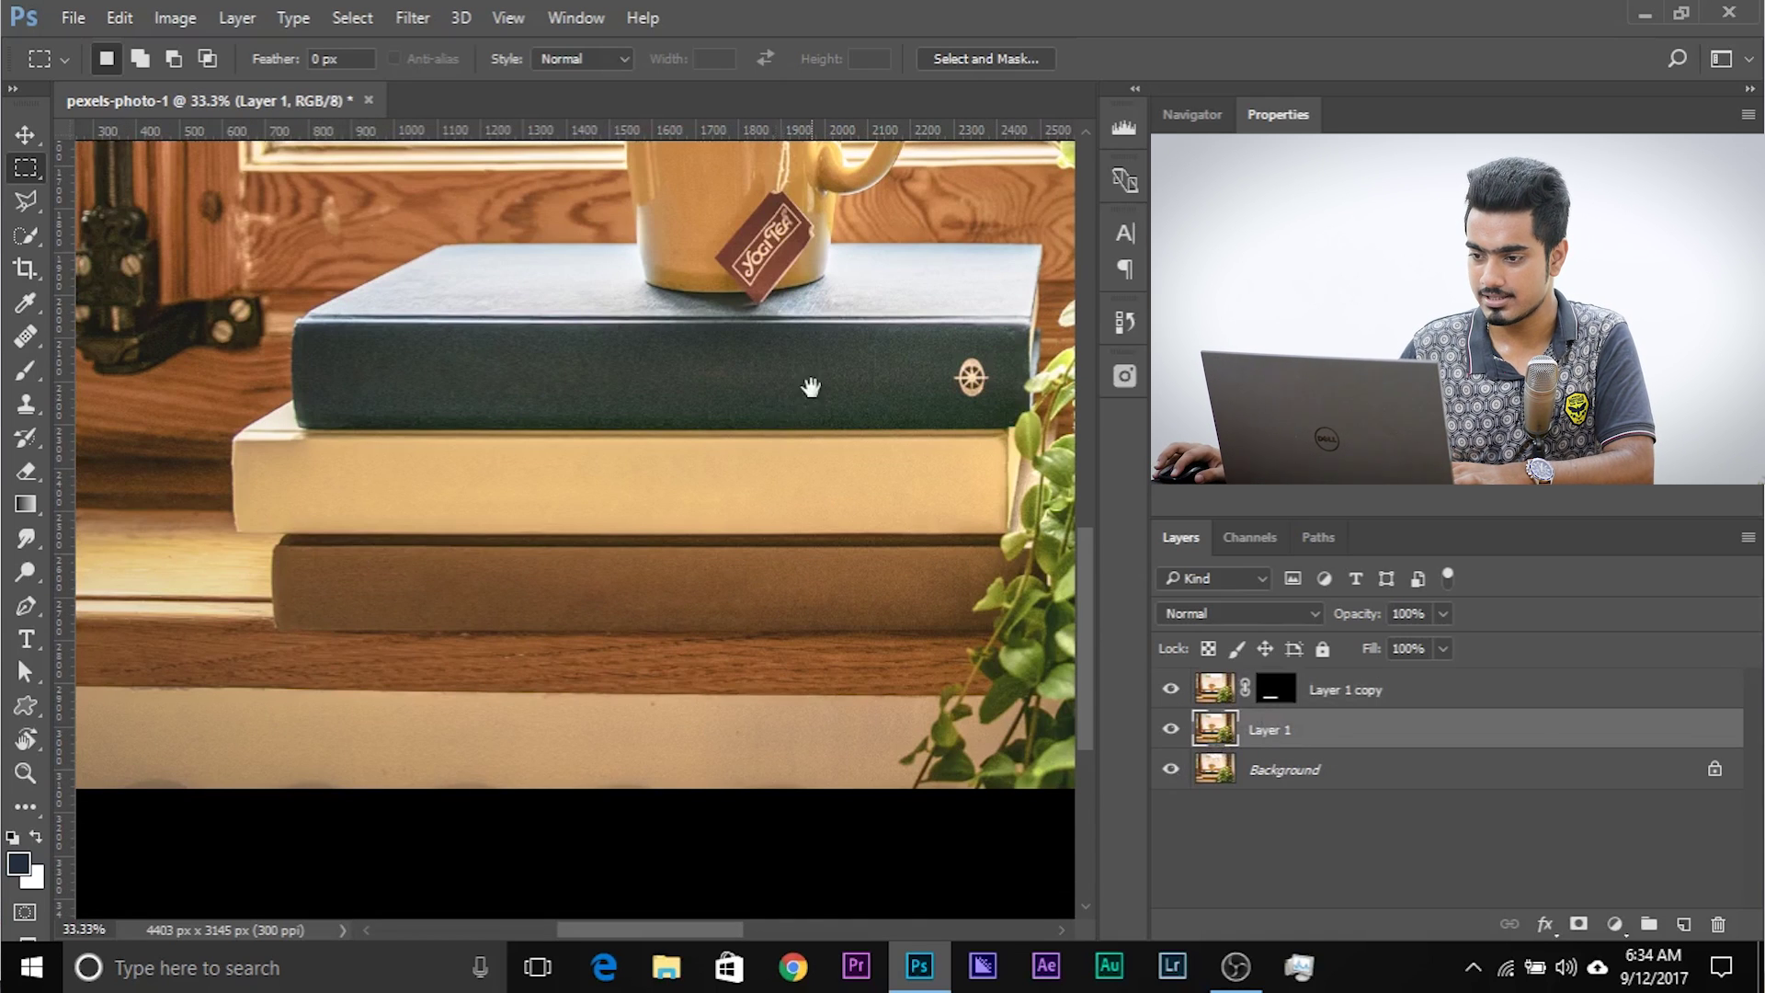
left_click_drag(808, 382, 704, 529)
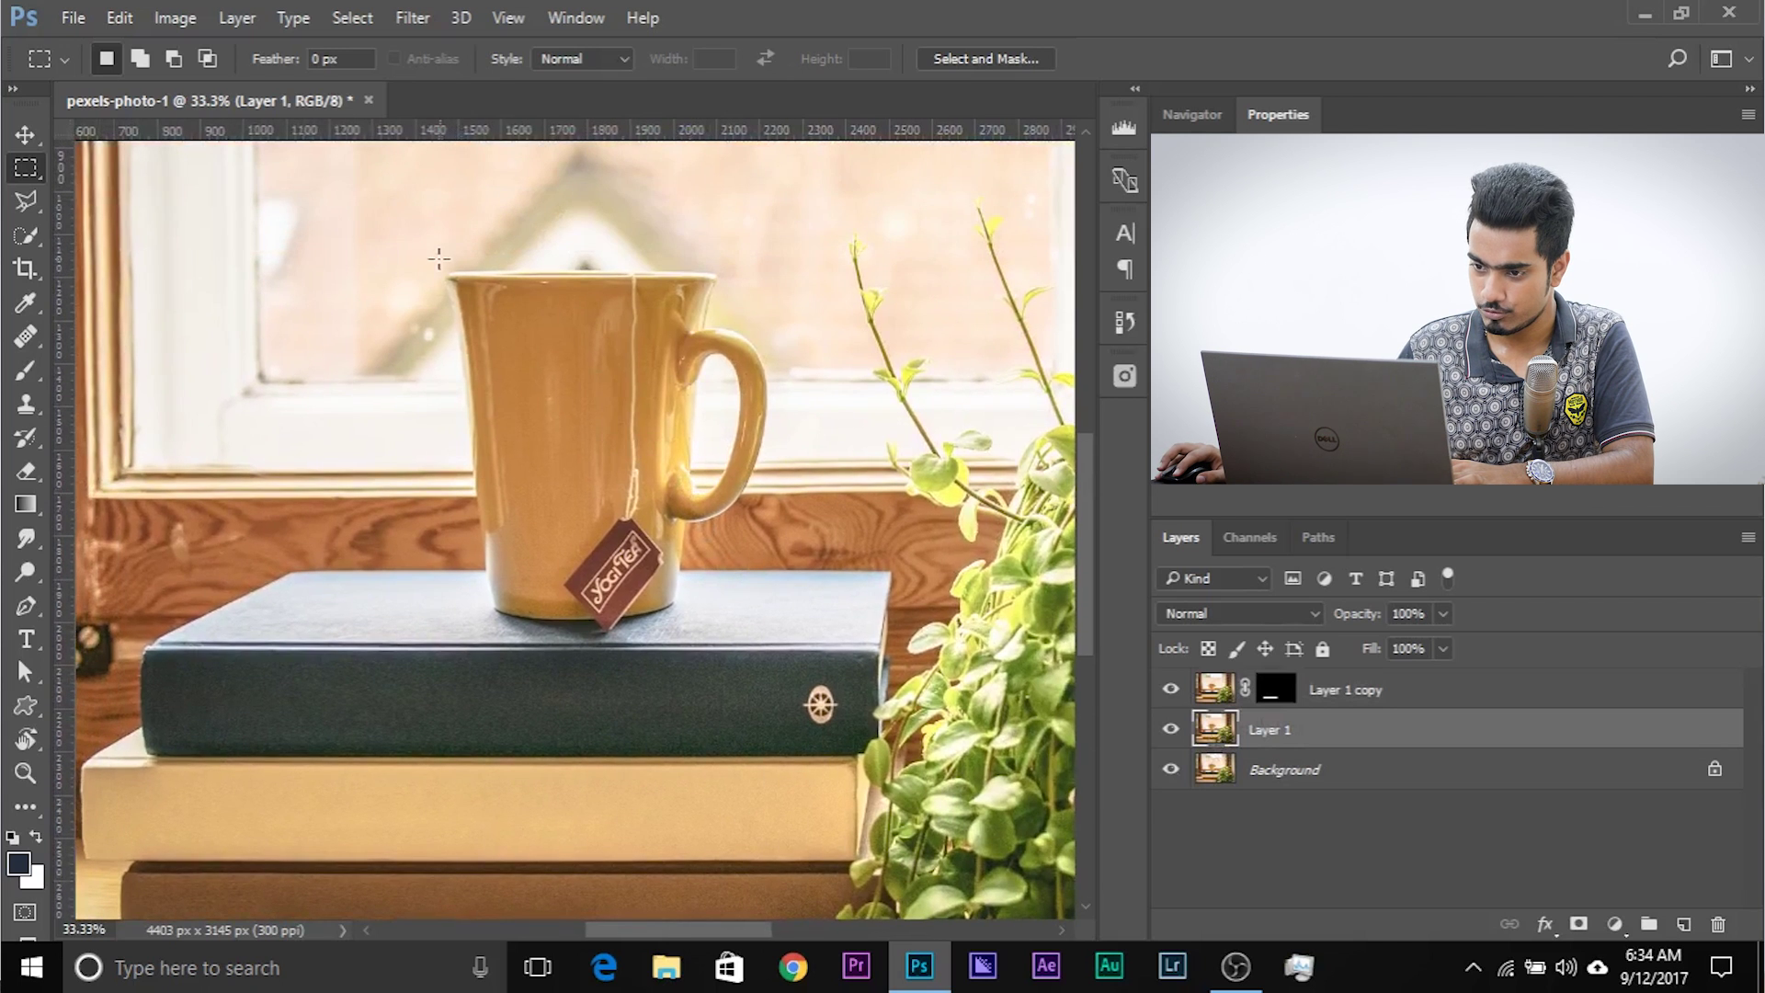
left_click_drag(434, 256, 780, 637)
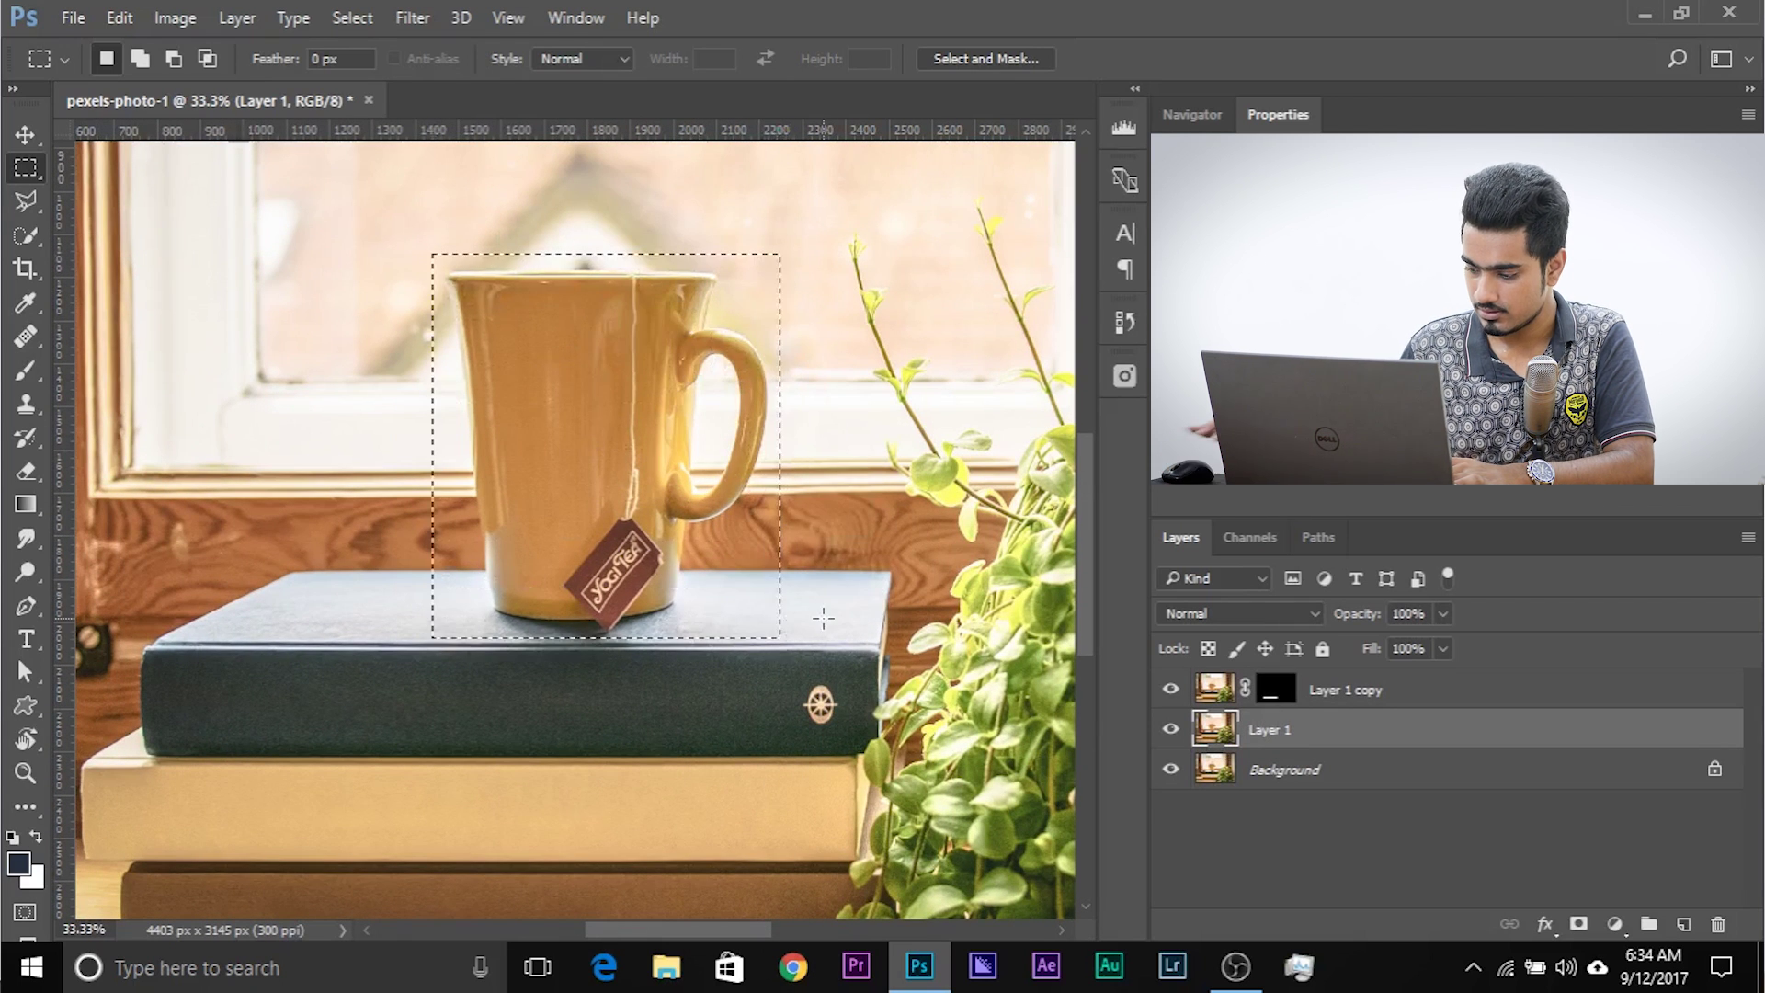
key("i")
key("shift+F5")
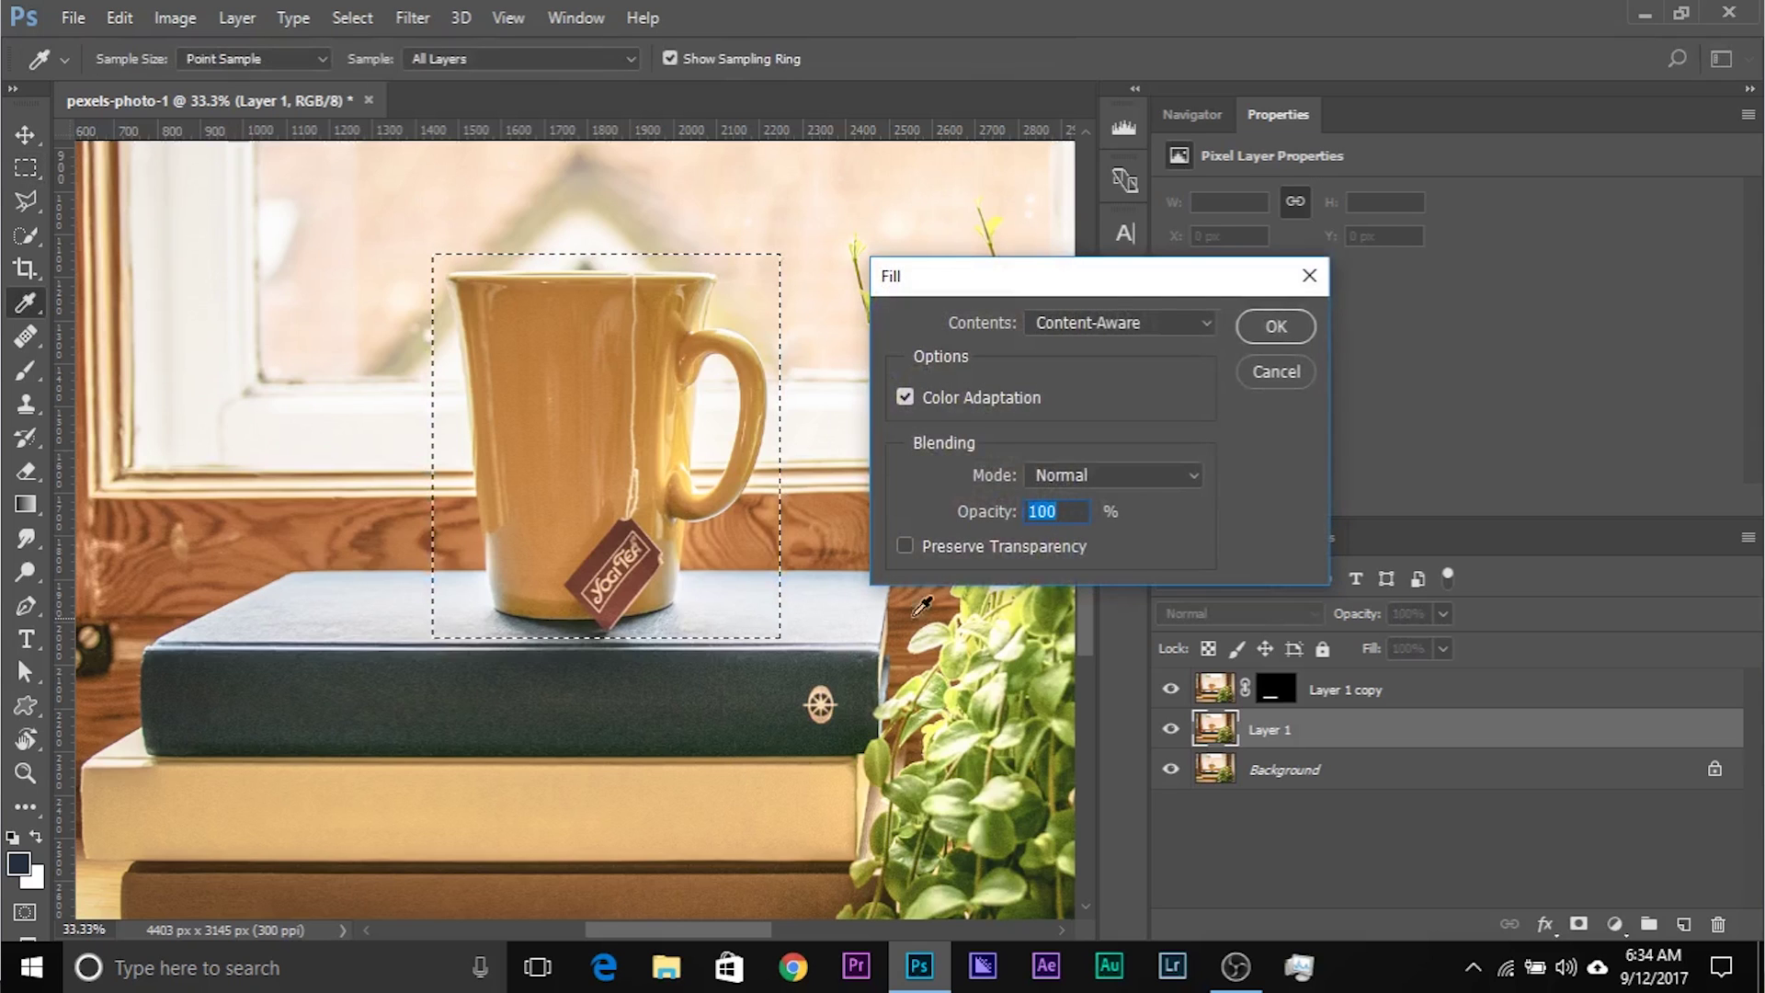
left_click(1273, 327)
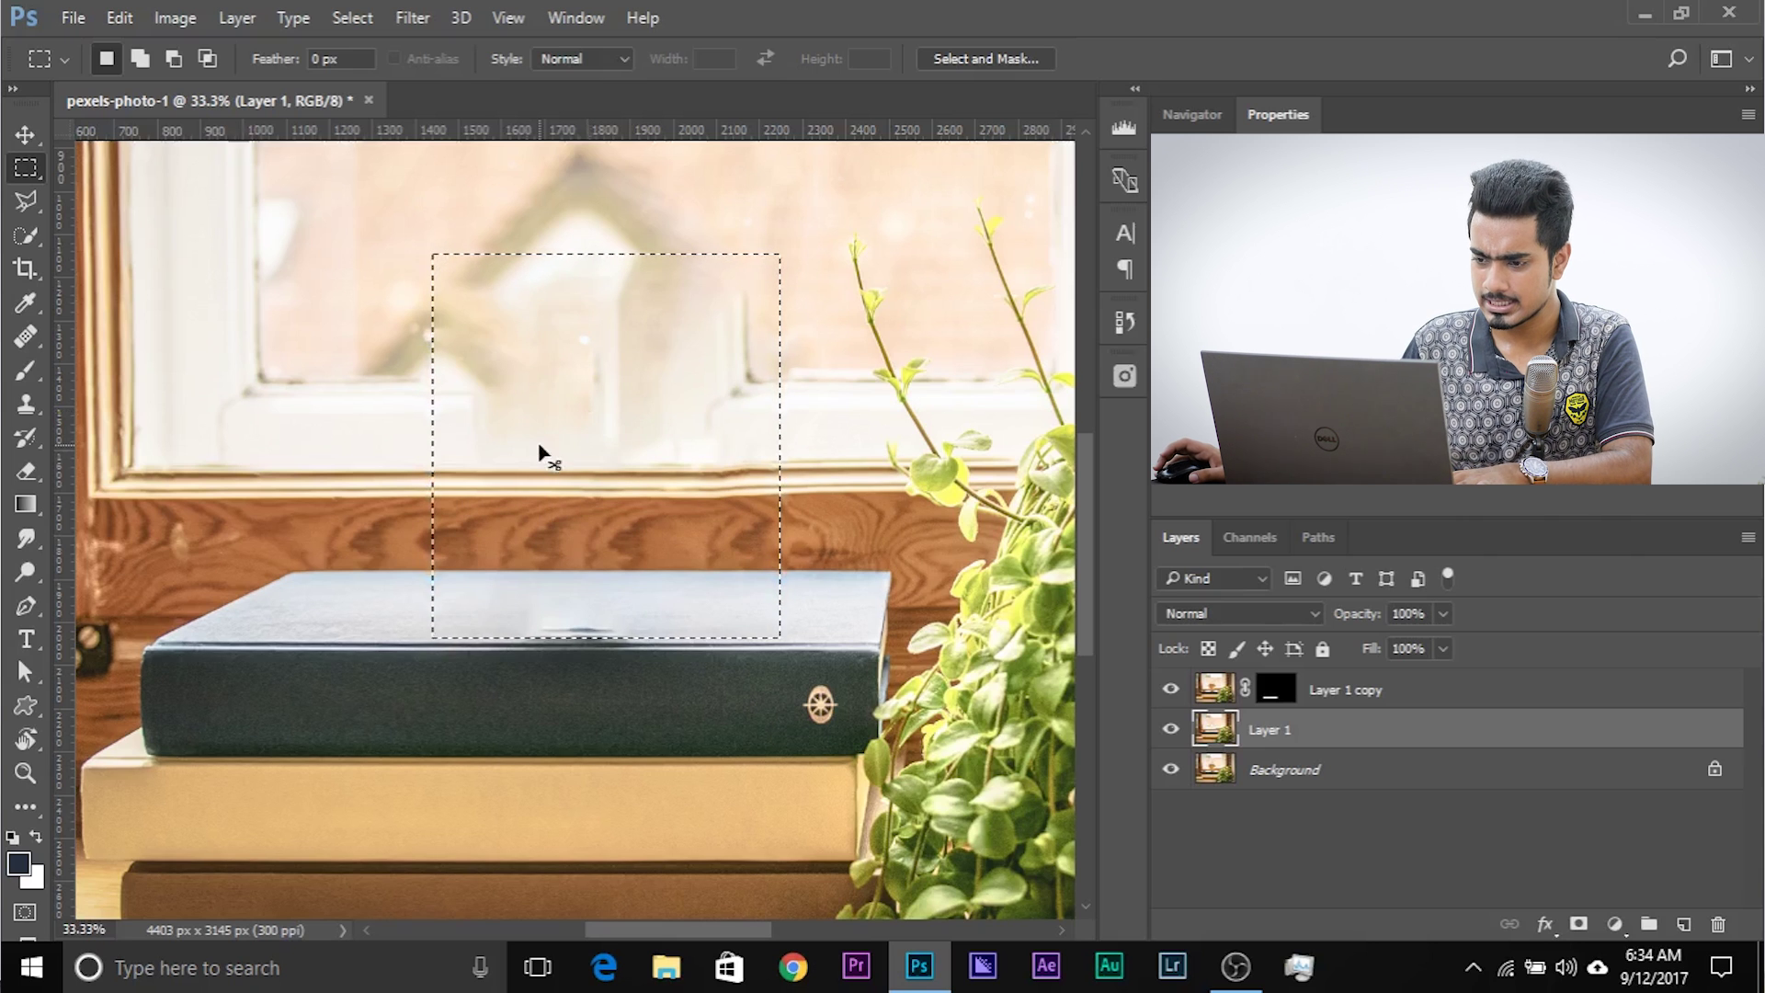
key("ctrl+d")
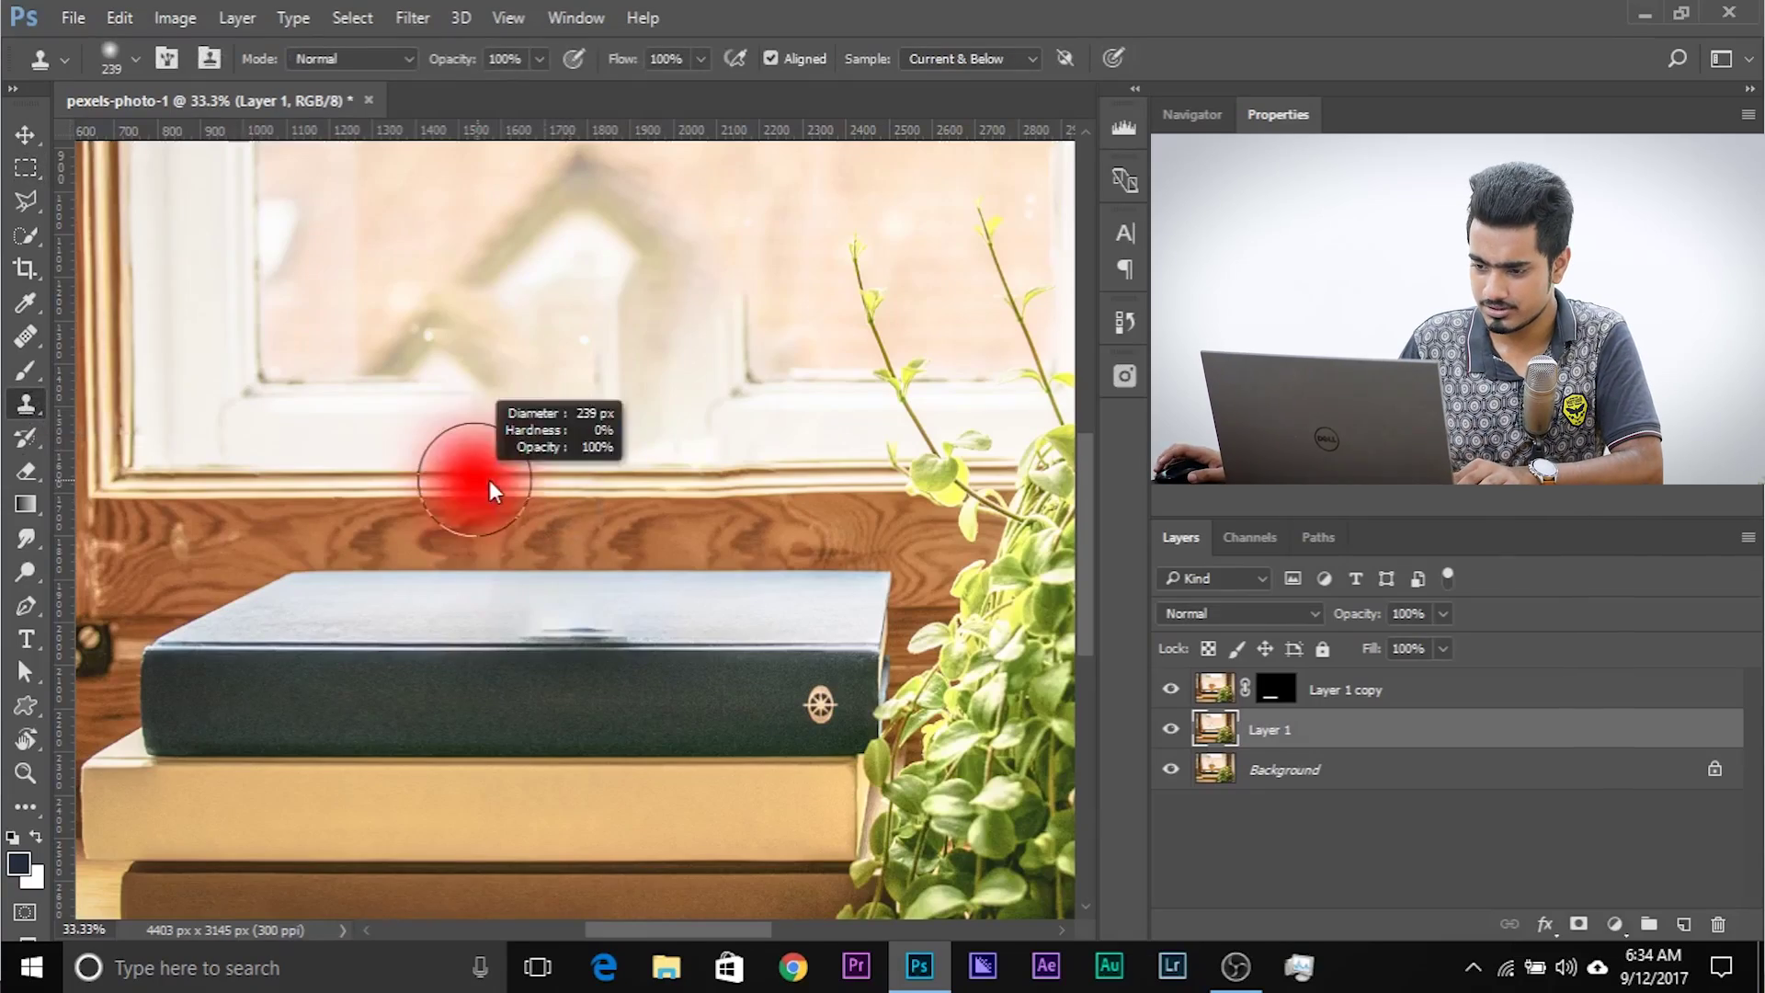
- Clone-stamp over the sill blotches with the brush enlarged to 287
left_click_drag(489, 480, 499, 485)
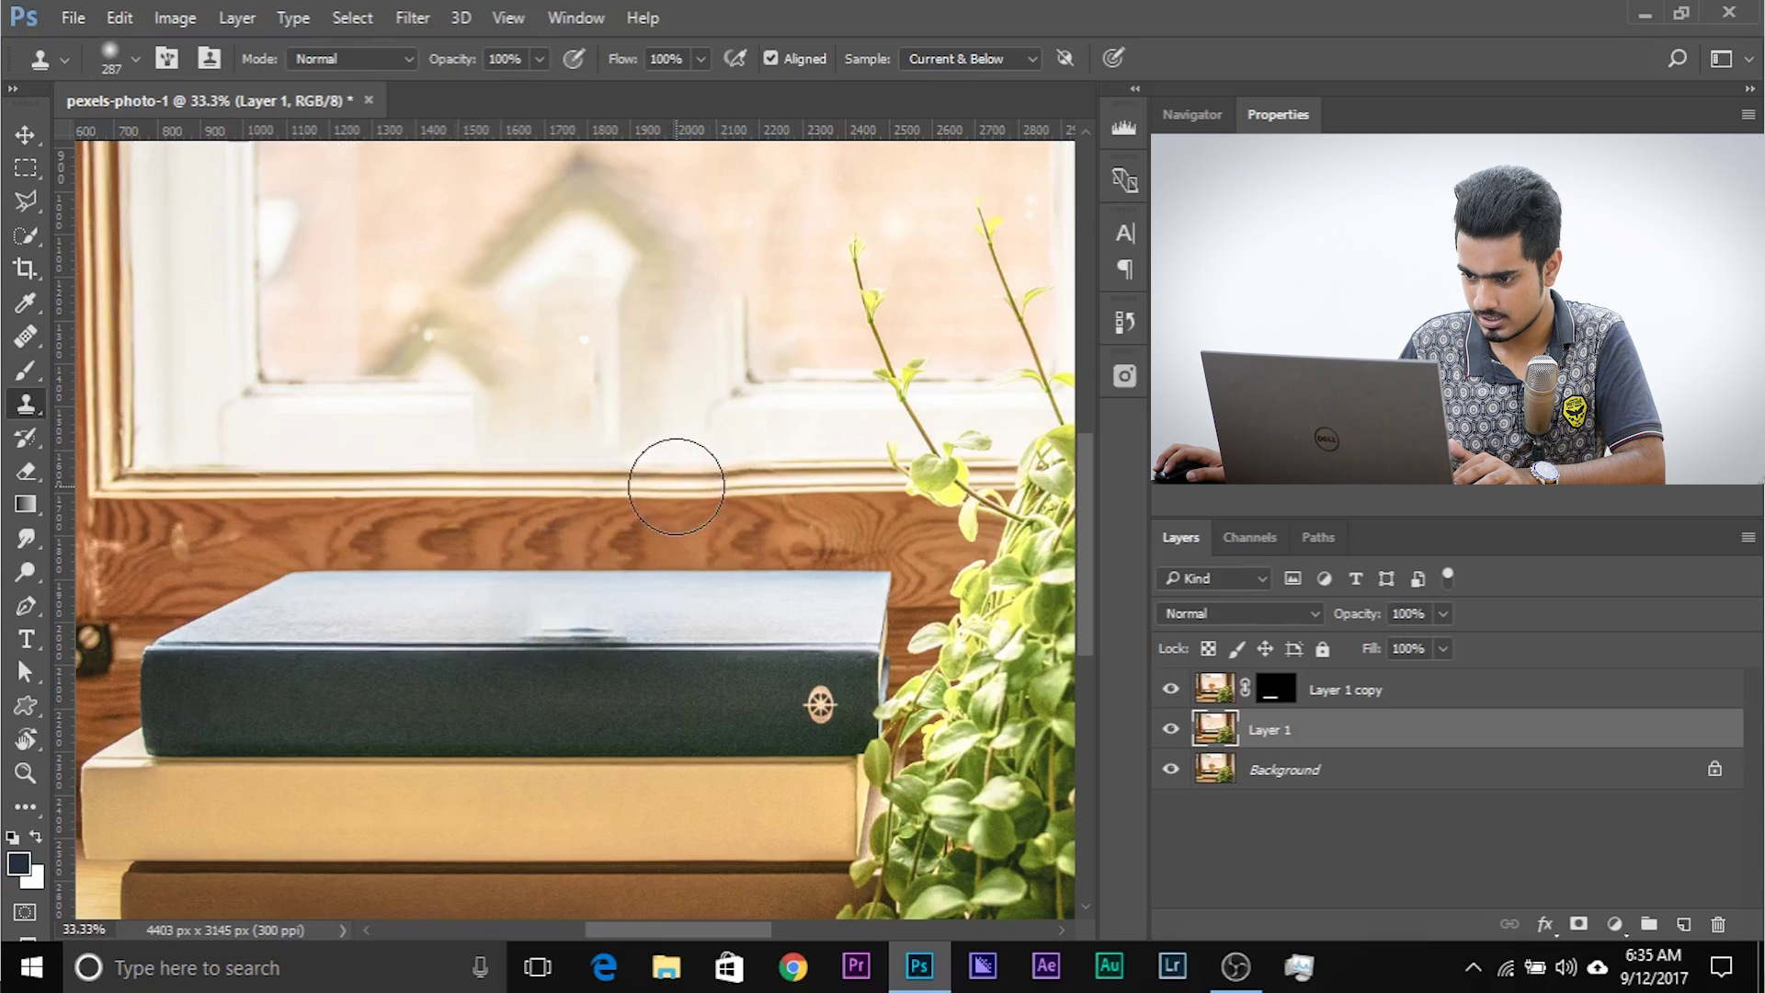
left_click_drag(675, 487, 650, 492)
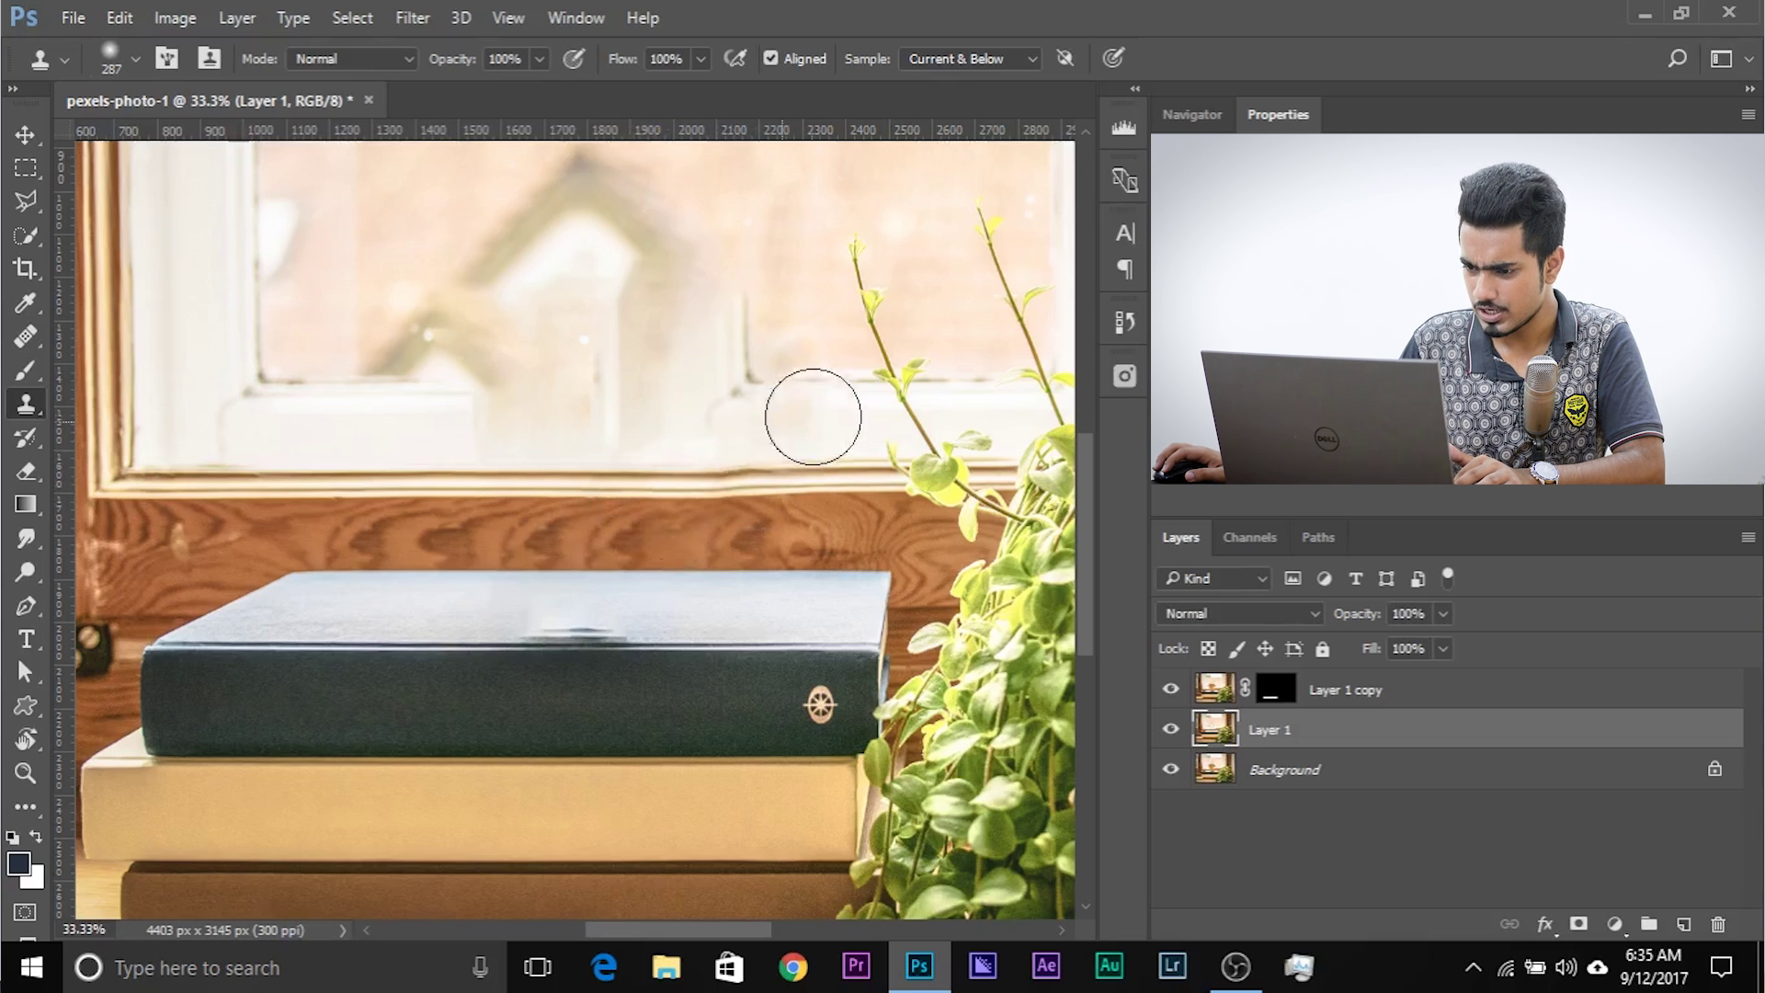
left_click(25, 167)
- Copy a window-sill strip onto Layer 2, slide it right and rotate it to match the sill
left_click_drag(326, 450, 582, 526)
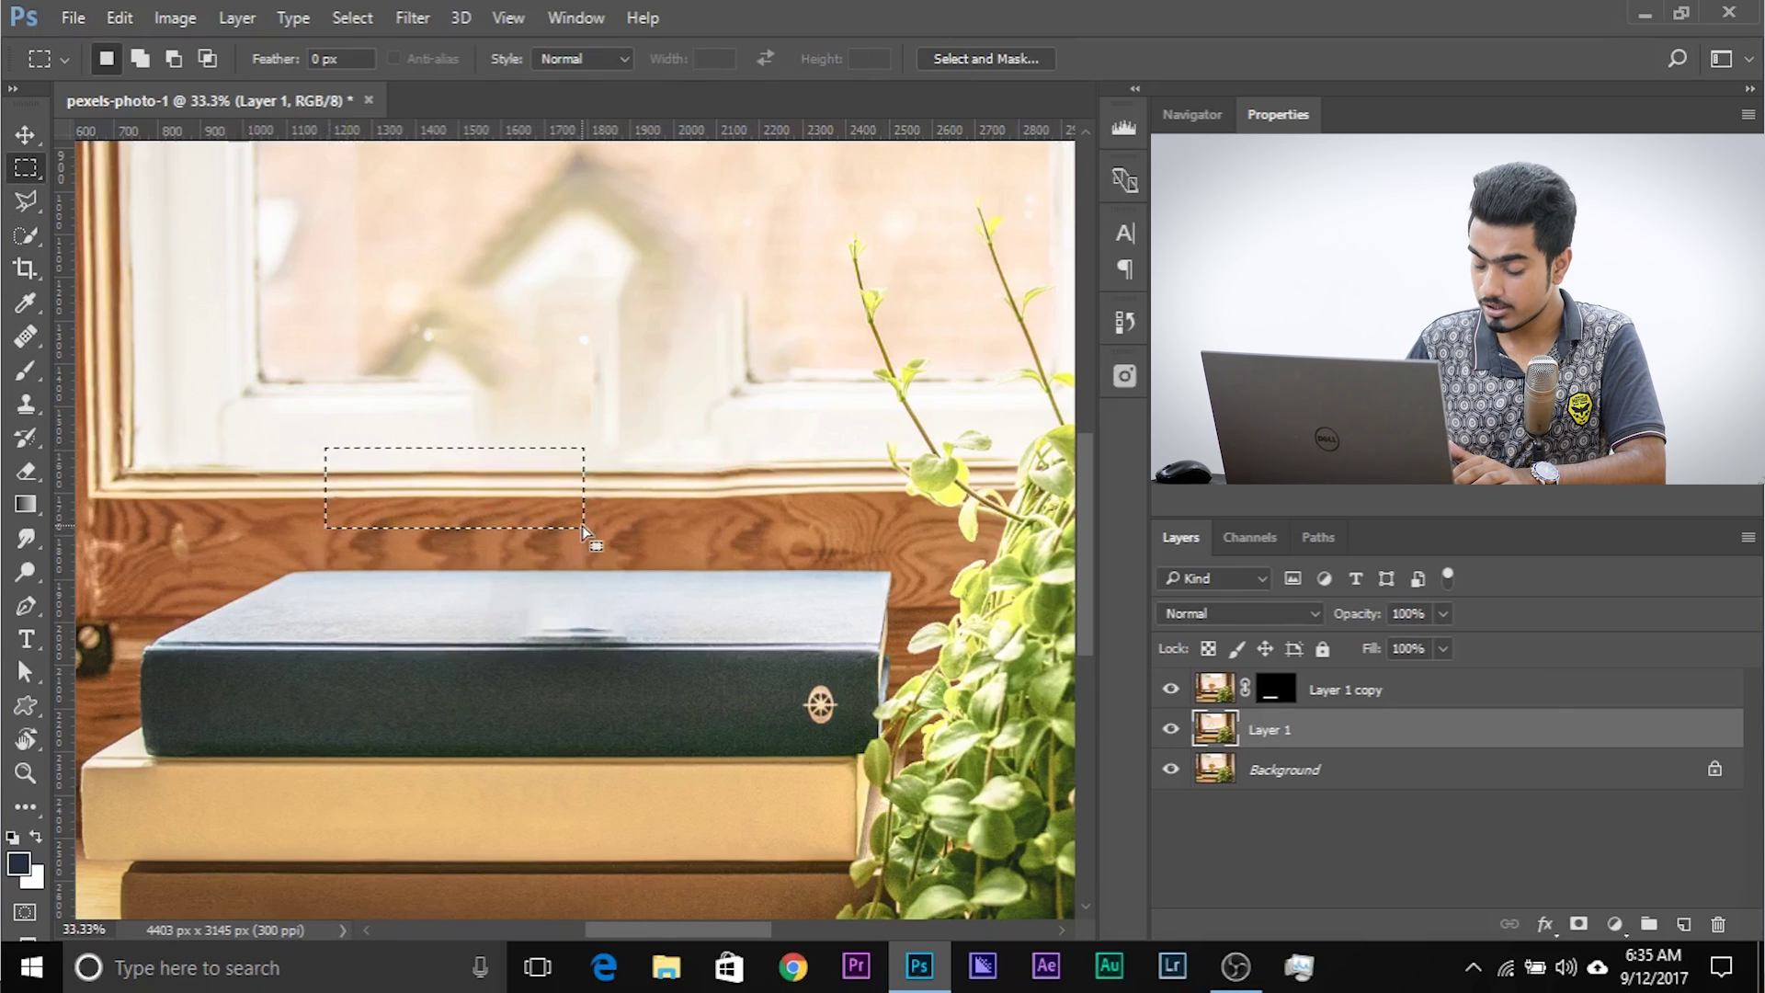
key("ctrl+j")
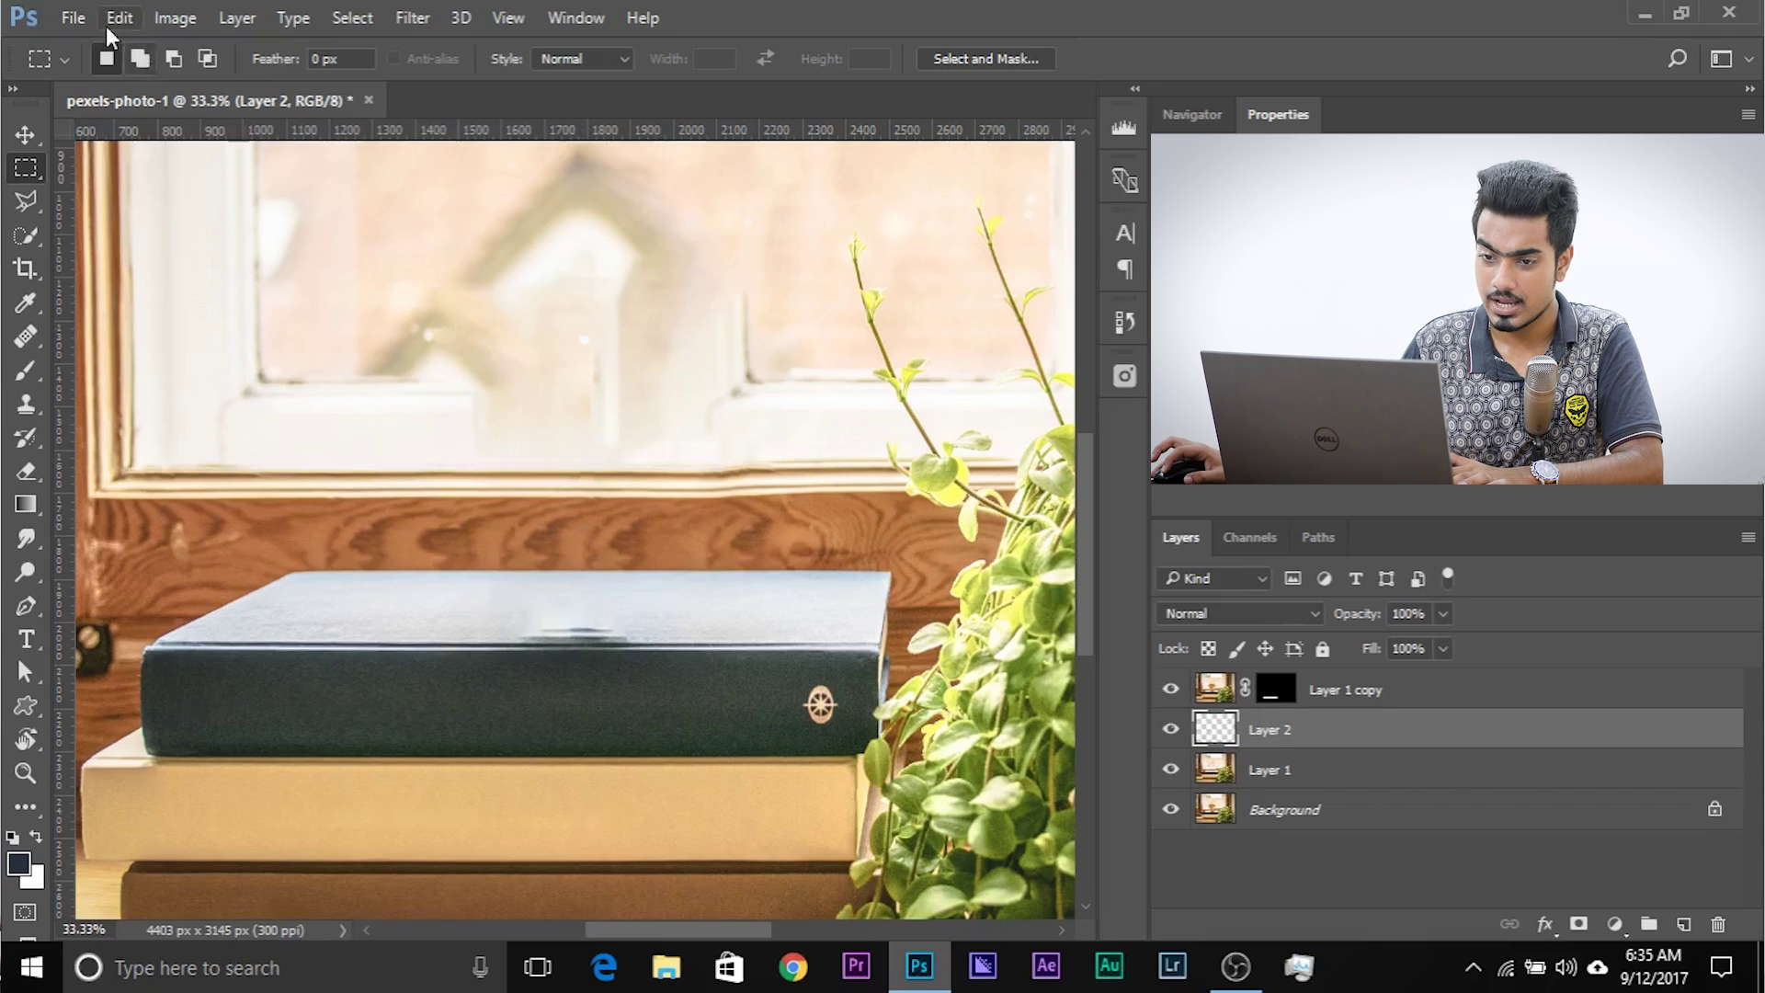
left_click(25, 134)
left_click_drag(398, 501, 597, 487)
key("ctrl+t")
left_click_drag(801, 547, 810, 546)
key("Return")
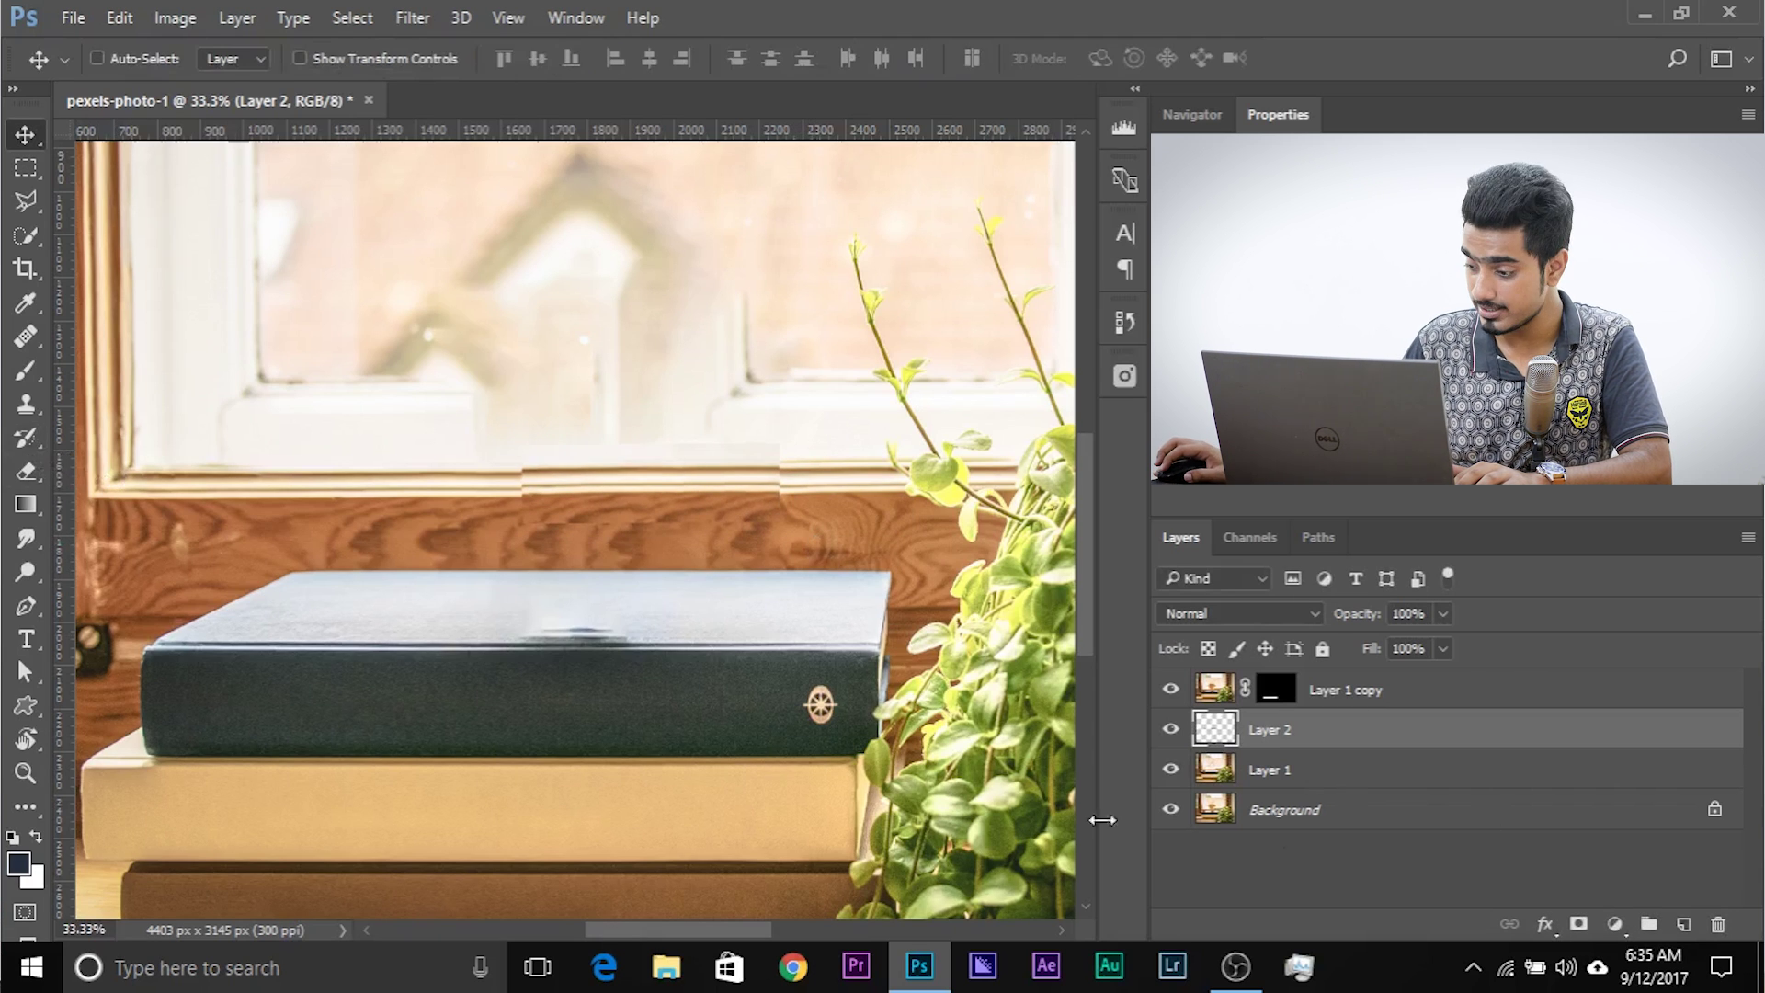
- Mask Layer 2 and paint out the strip's end seams in black with a 368 px brush
left_click(1588, 930)
key("d")
key("b")
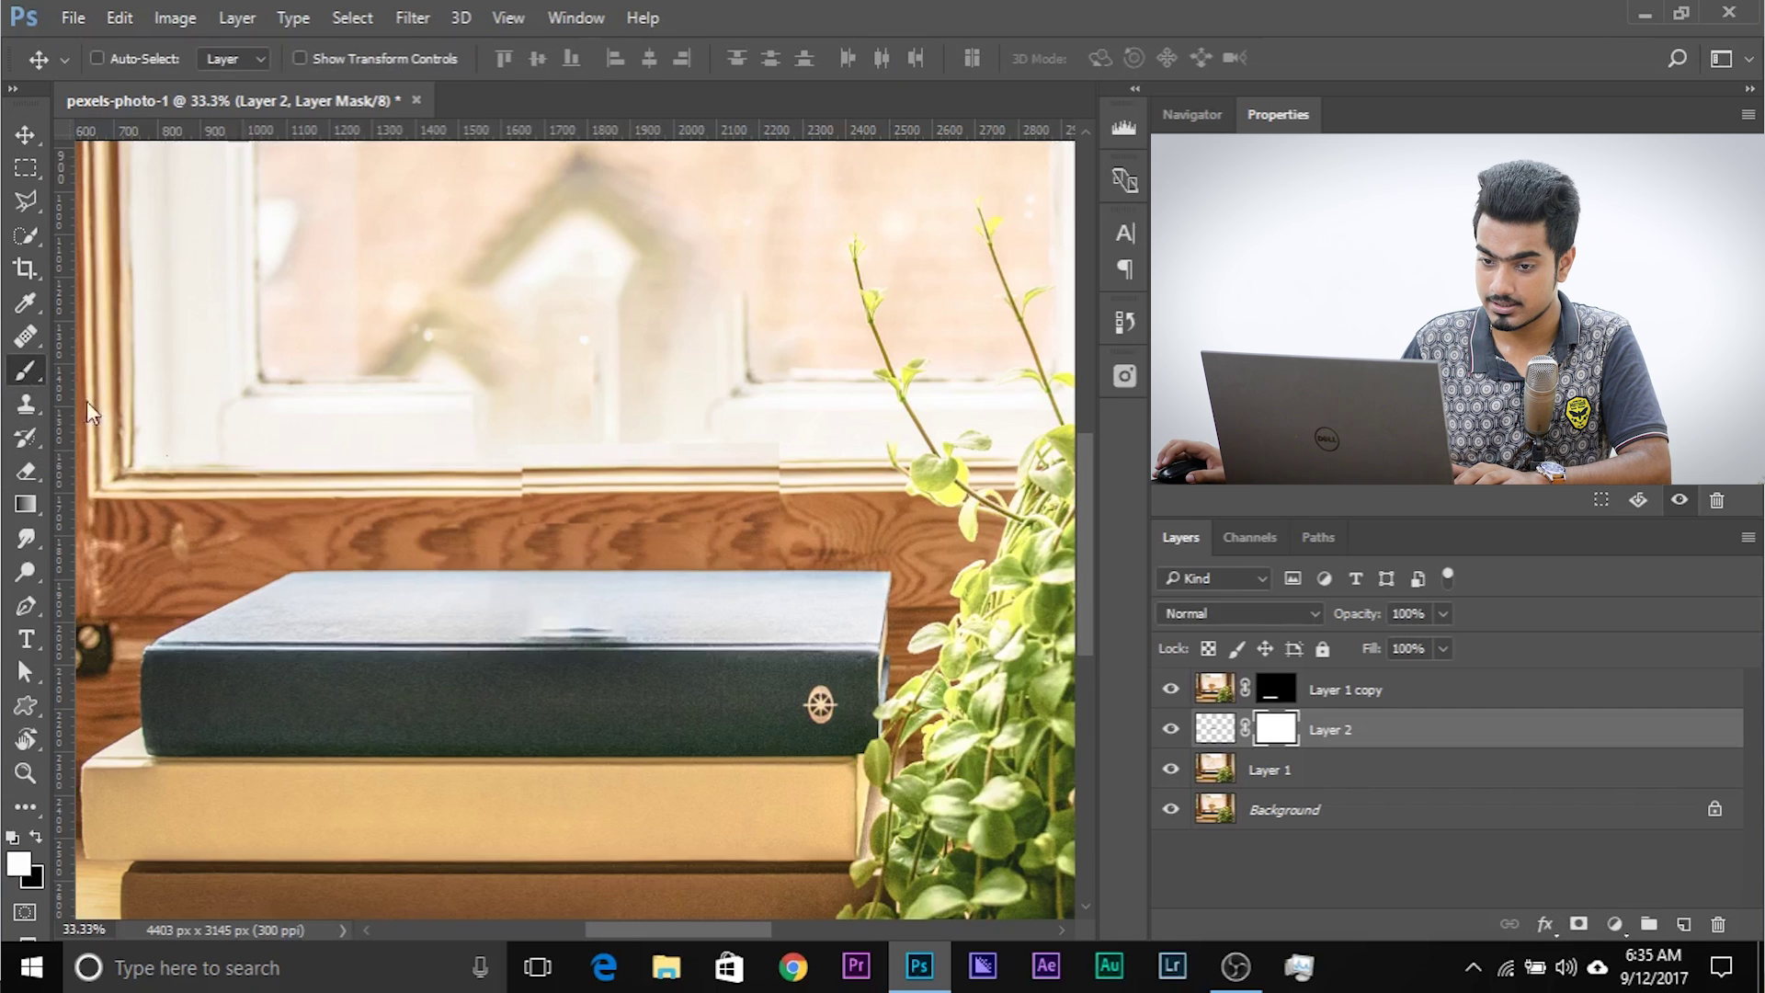
right_click(290, 474, "alt")
key("x")
right_click(432, 489, "alt")
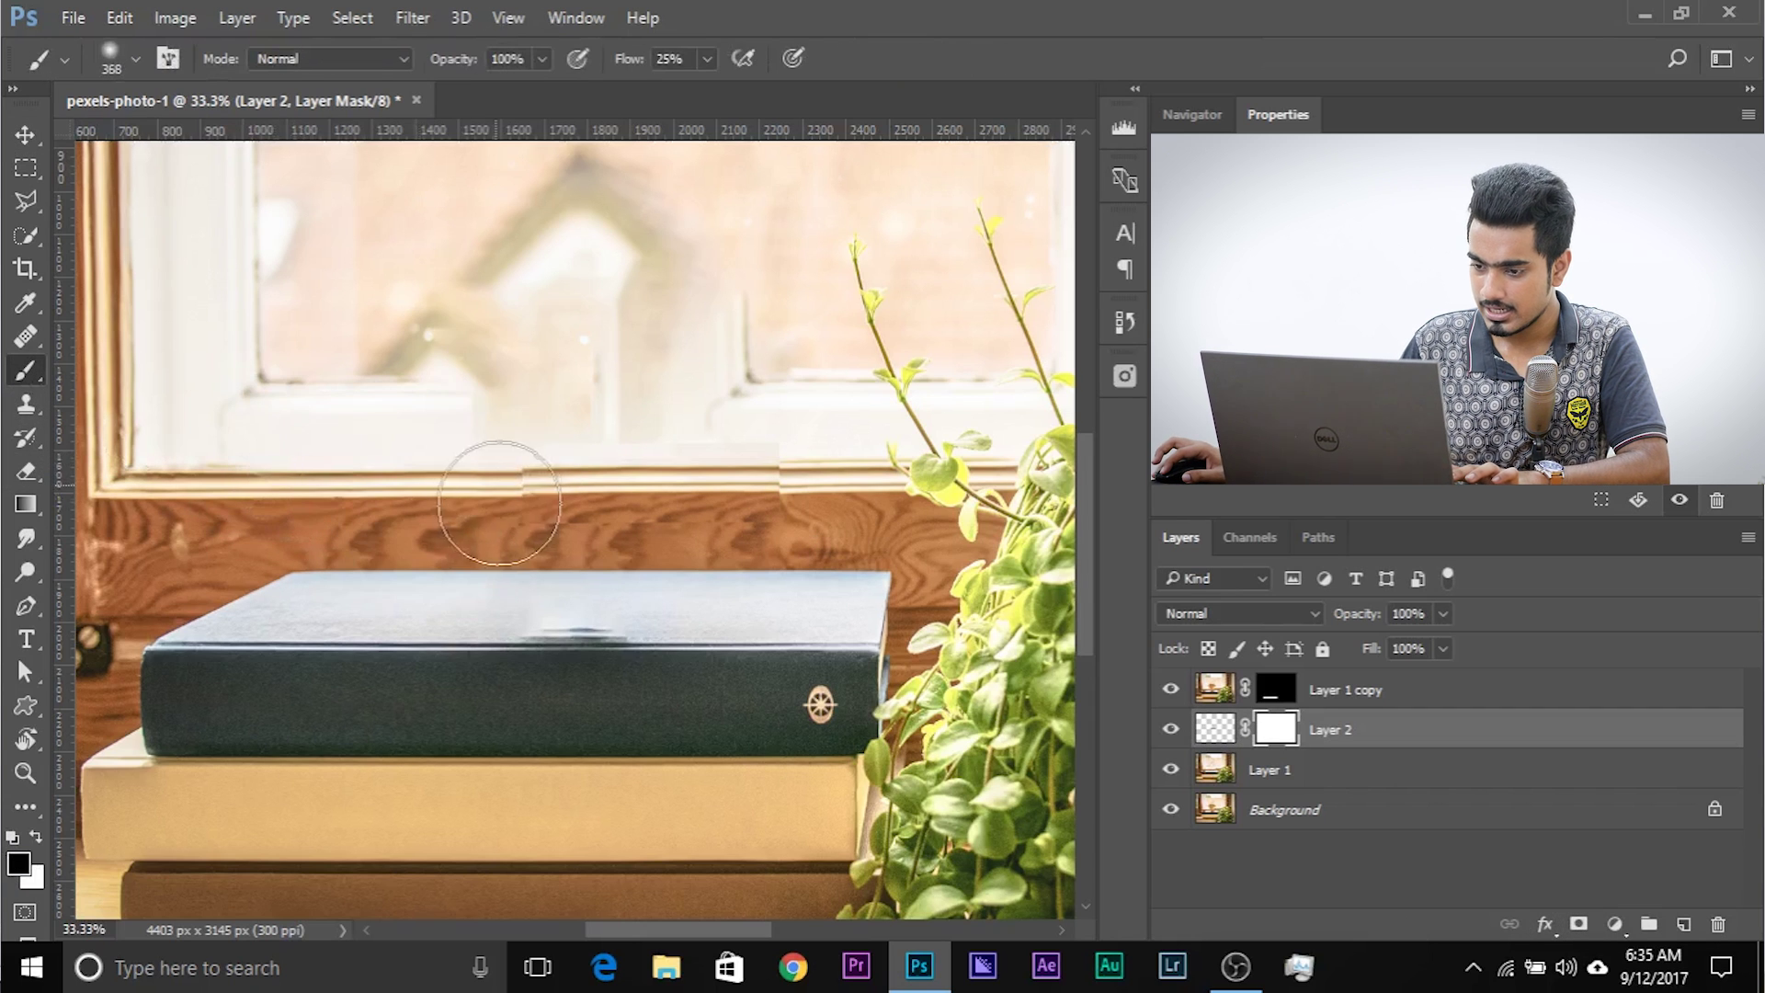
mouse_move(480, 465)
left_mouse_down()
mouse_move(505, 529)
mouse_move(536, 446)
mouse_move(515, 444)
left_mouse_up()
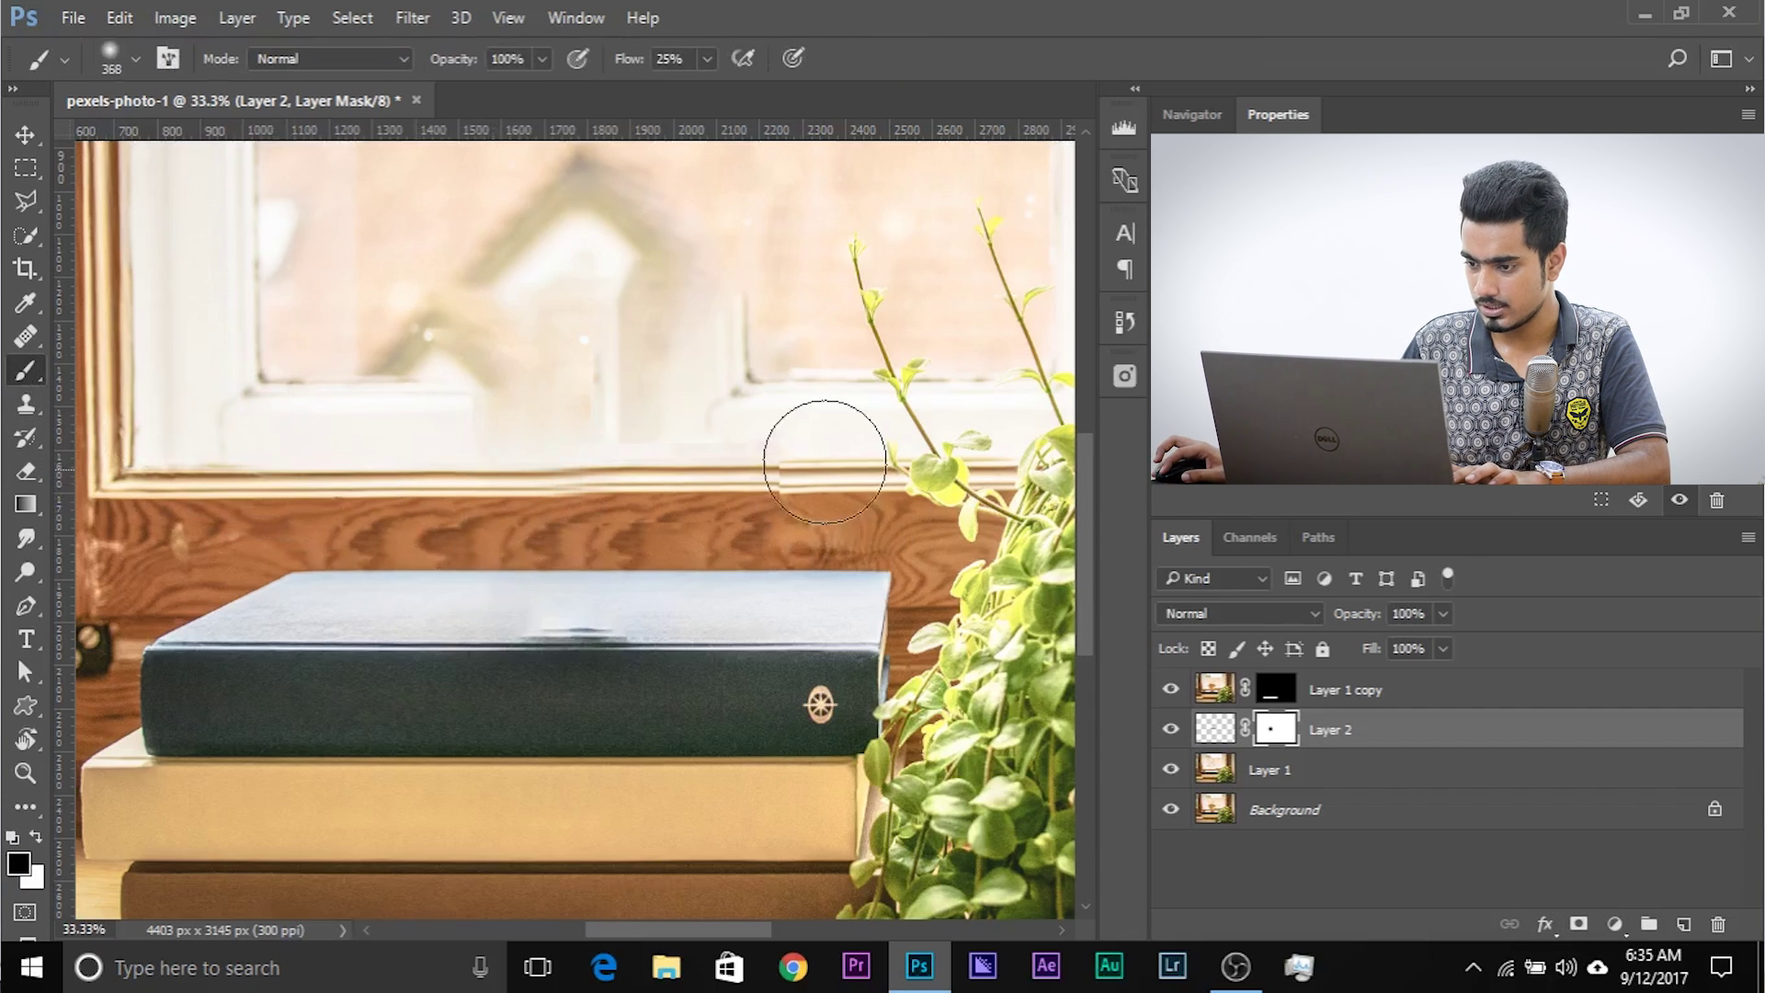
left_click(791, 471)
key("v")
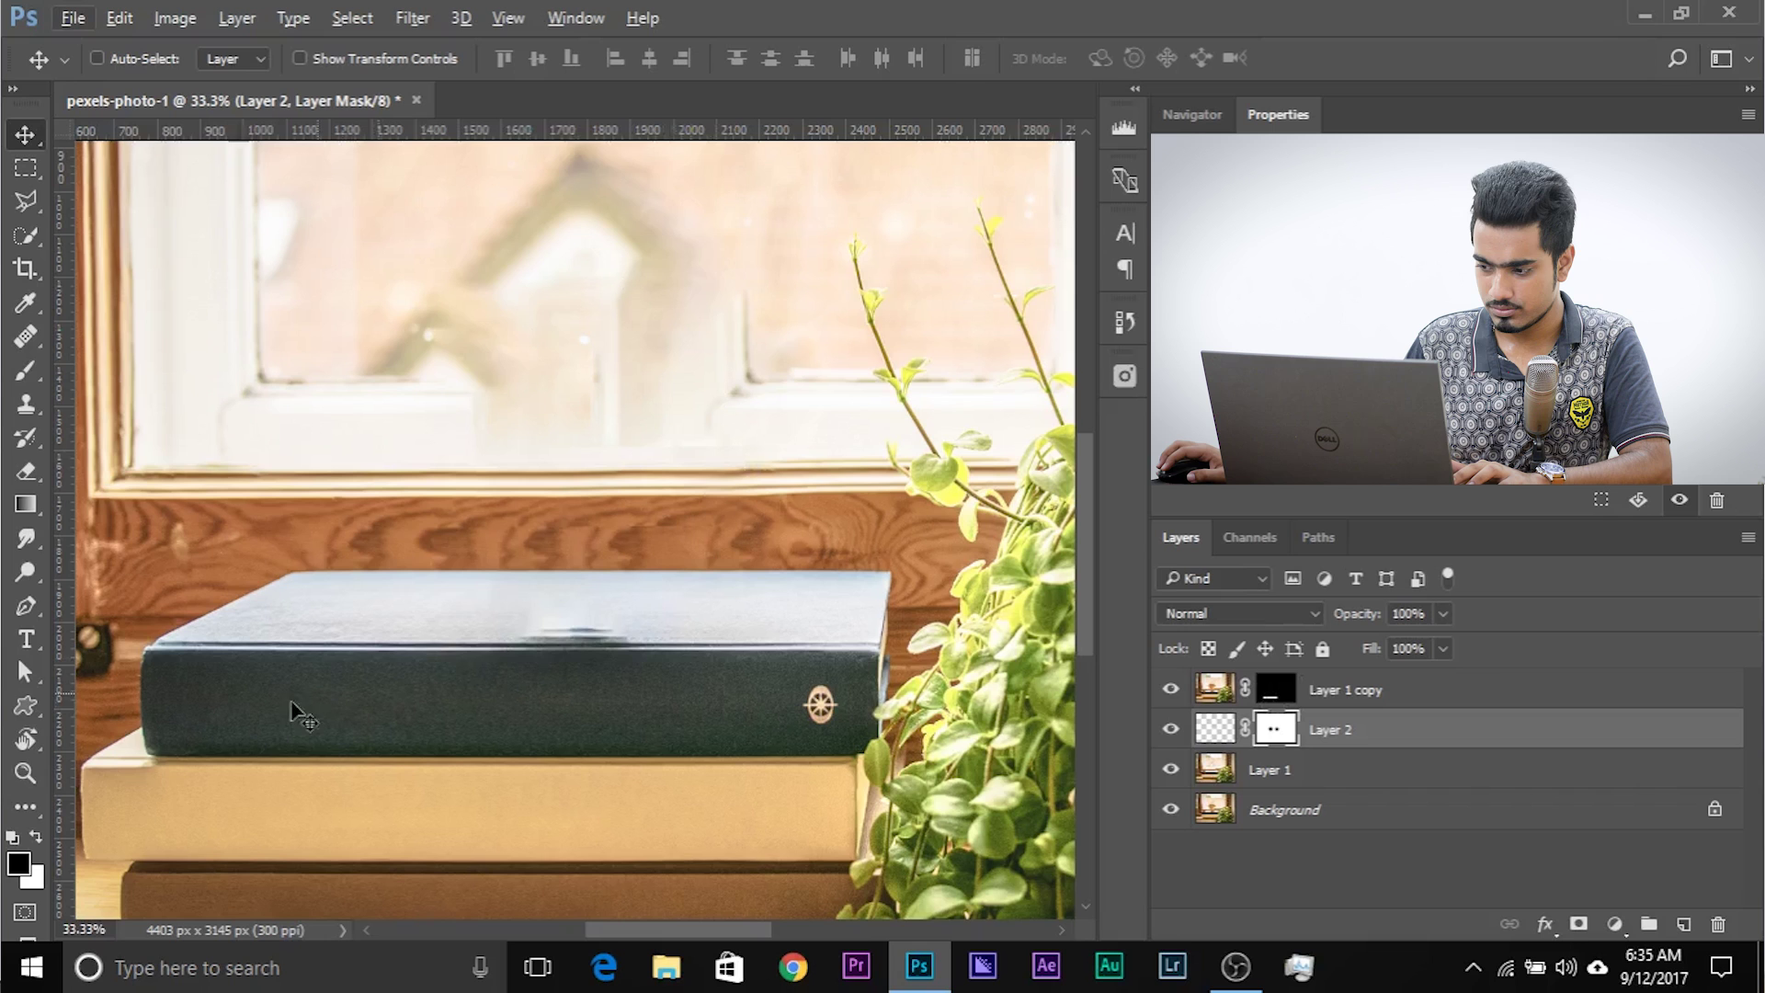
left_click(1320, 779)
- Clone-stamp over the glare on the green book's top edge with a 197 px brush
key("s")
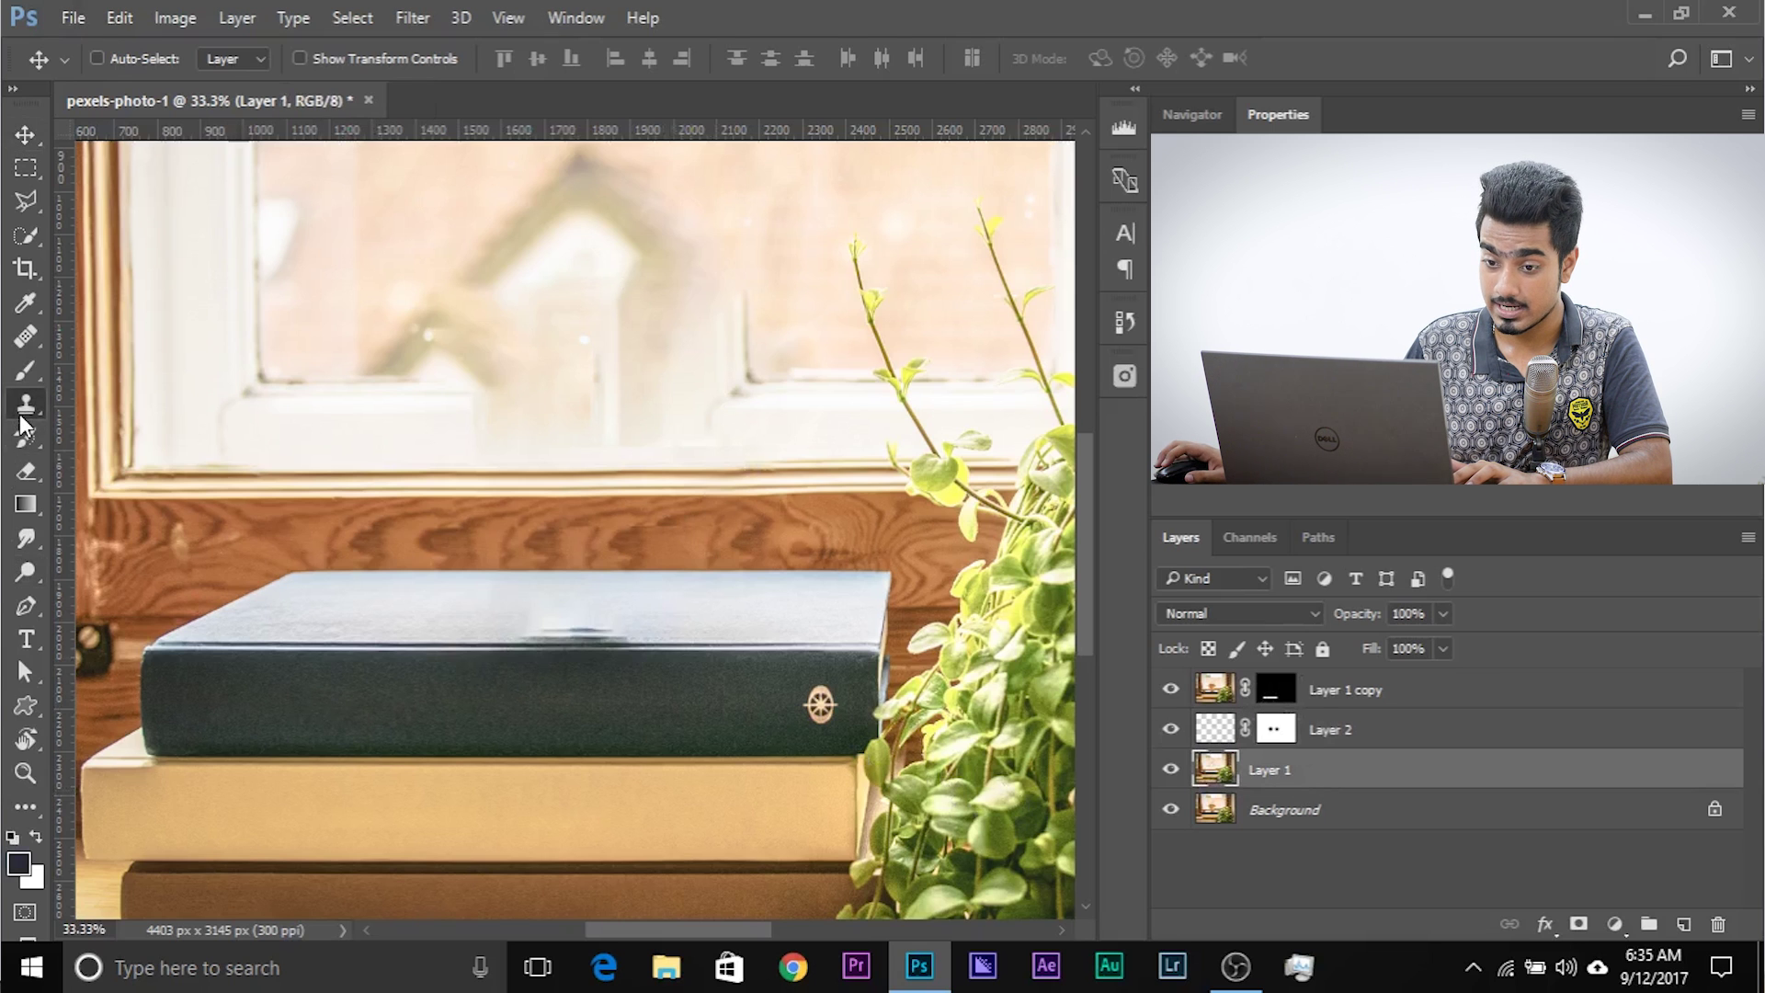
key("bracketleft")
key("bracketleft")
key("bracketleft")
key("bracketleft")
key("bracketleft")
key("bracketleft")
key("bracketleft")
key("bracketleft")
key("bracketleft")
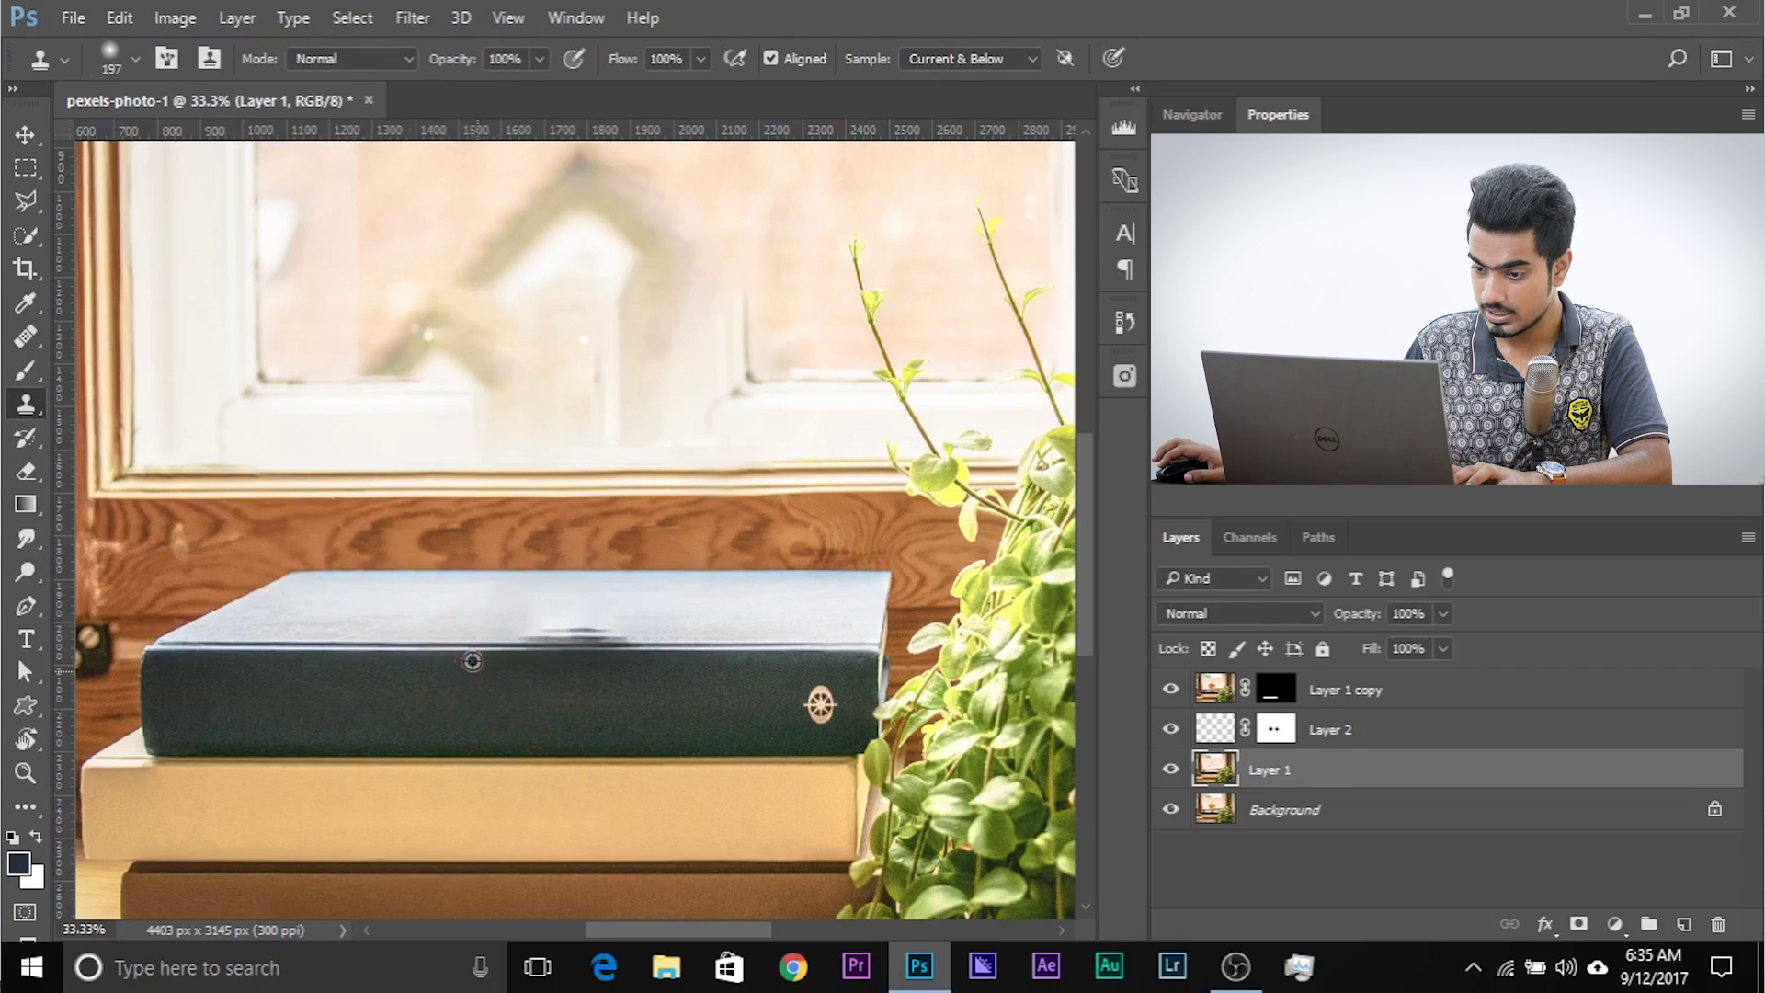
left_click(408, 647, "alt")
mouse_move(563, 646)
left_mouse_down()
mouse_move(540, 646)
mouse_move(703, 646)
left_mouse_up()
left_click_drag(690, 301, 727, 501)
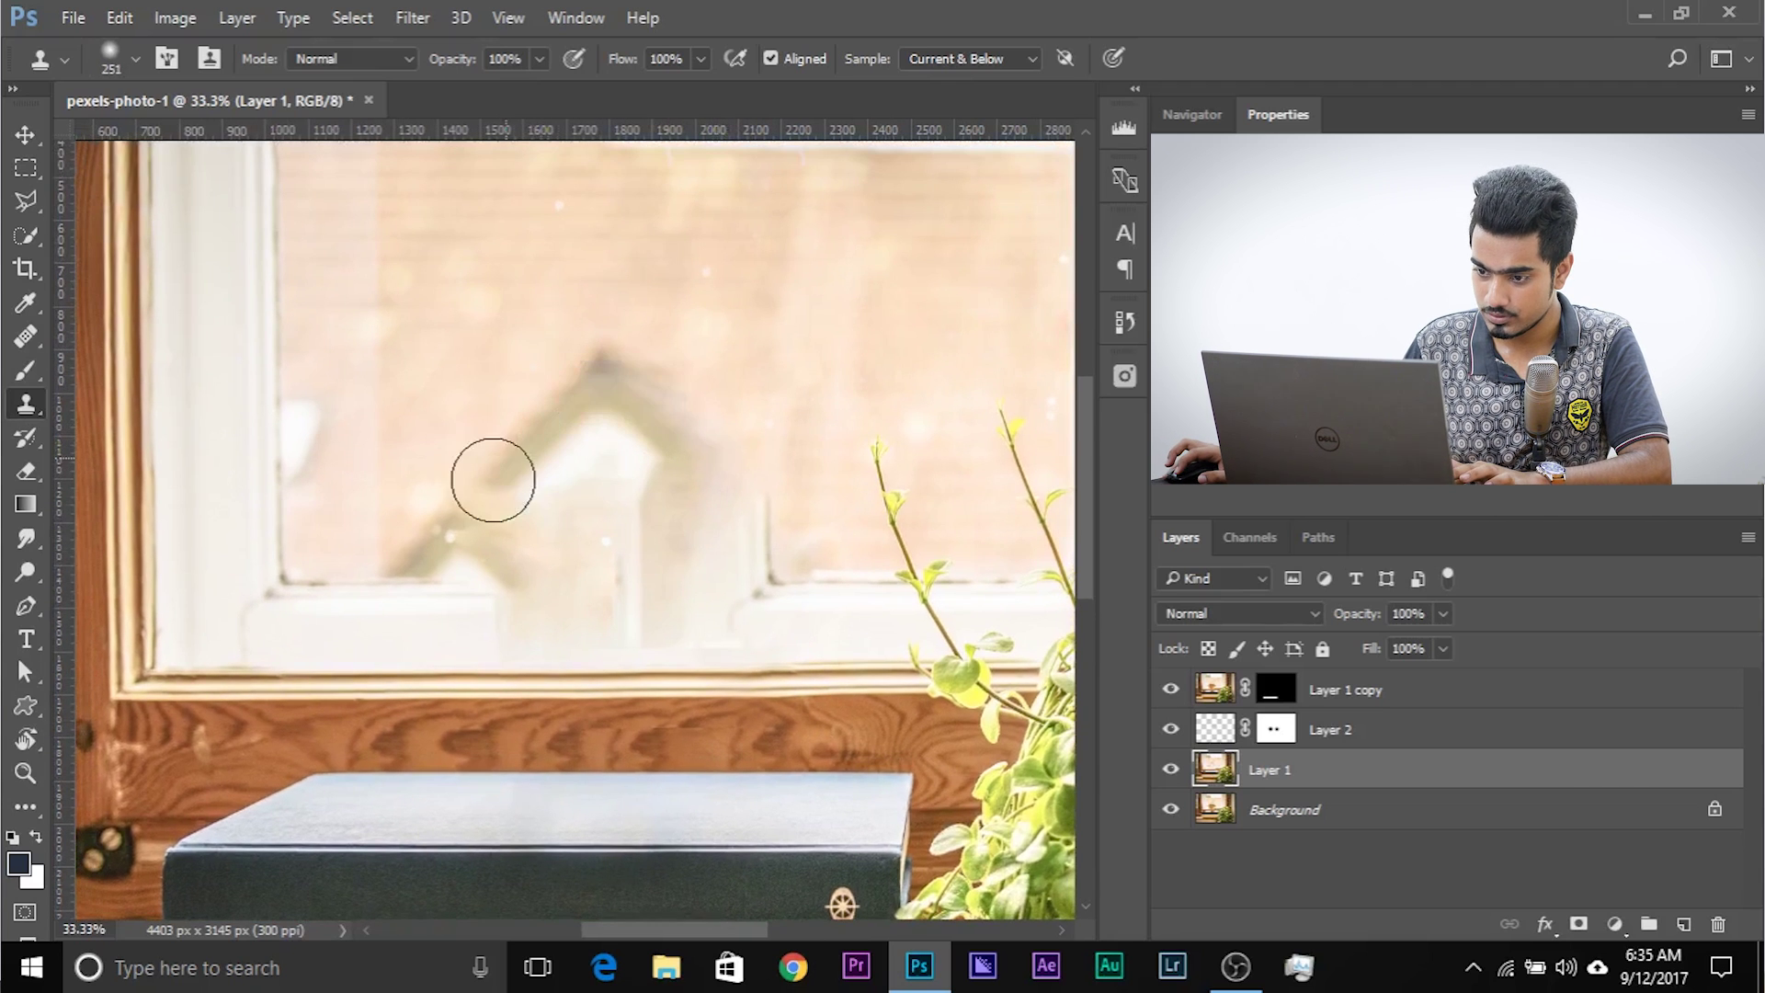
- Clone out the roof shadow seen through the window, then zoom out
left_click_drag(493, 480, 450, 542)
mouse_move(617, 453)
left_mouse_down()
mouse_move(698, 471)
mouse_move(728, 502)
mouse_move(701, 543)
left_mouse_up()
left_click_drag(518, 592, 548, 587)
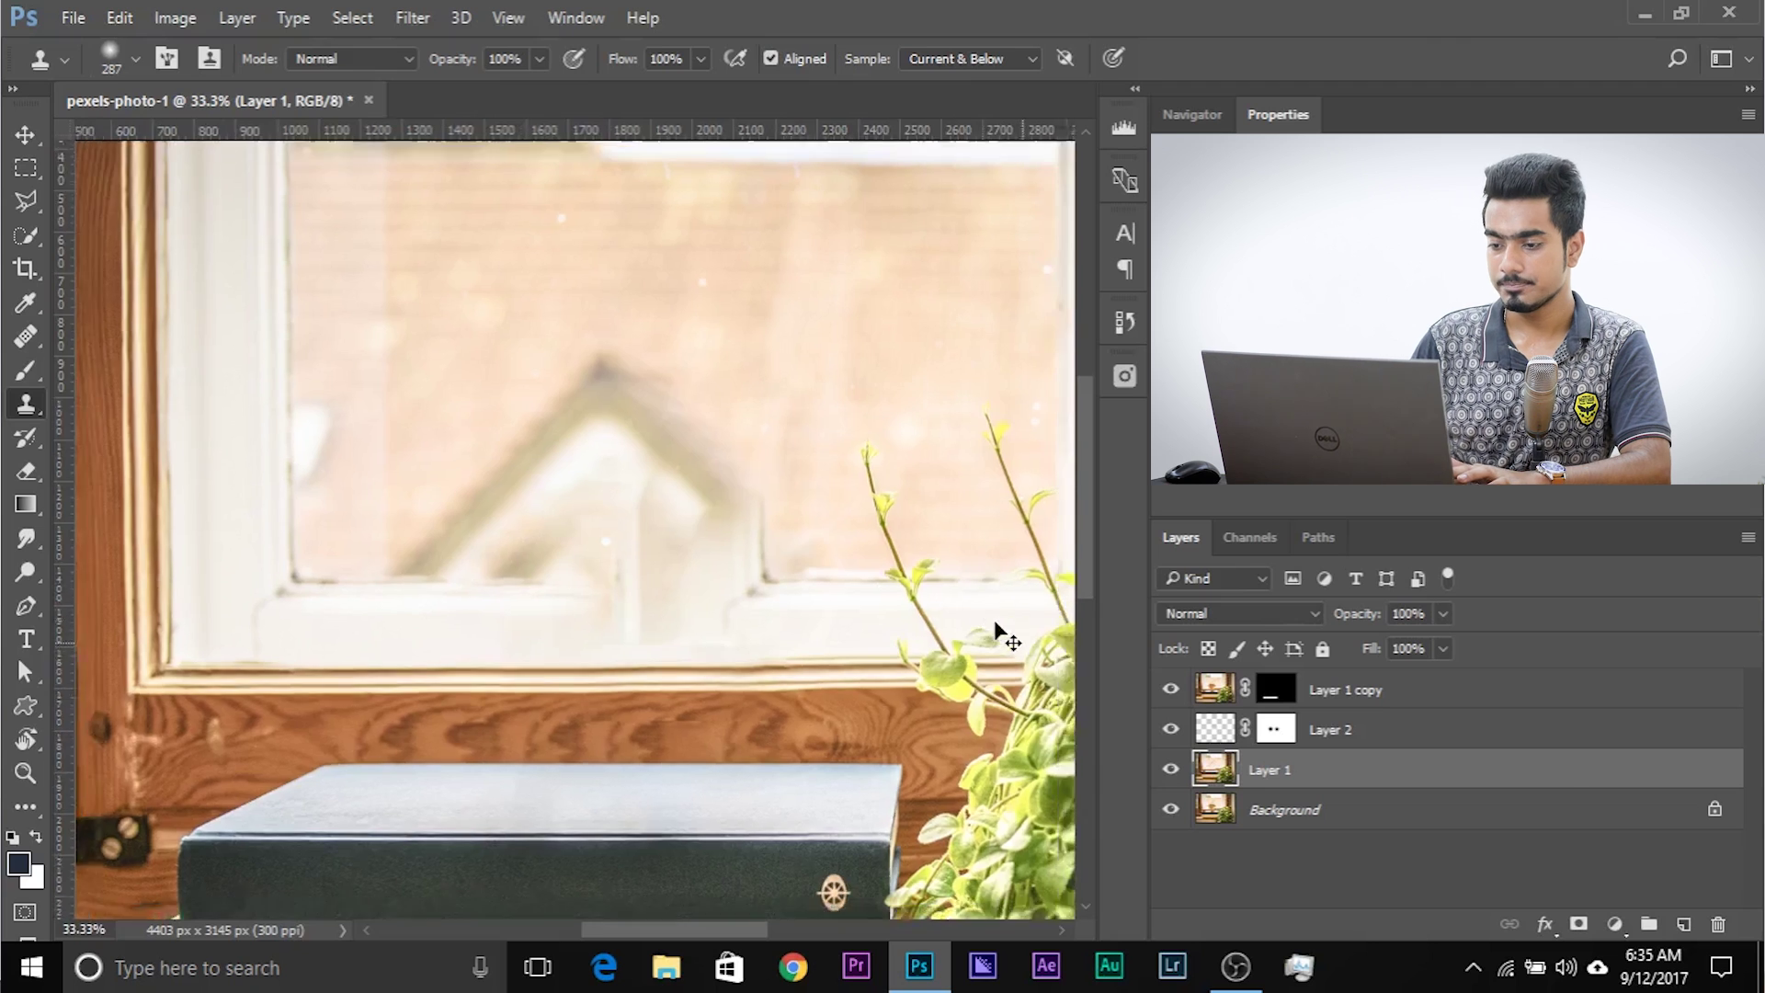
key("ctrl+minus")
key("ctrl+minus")
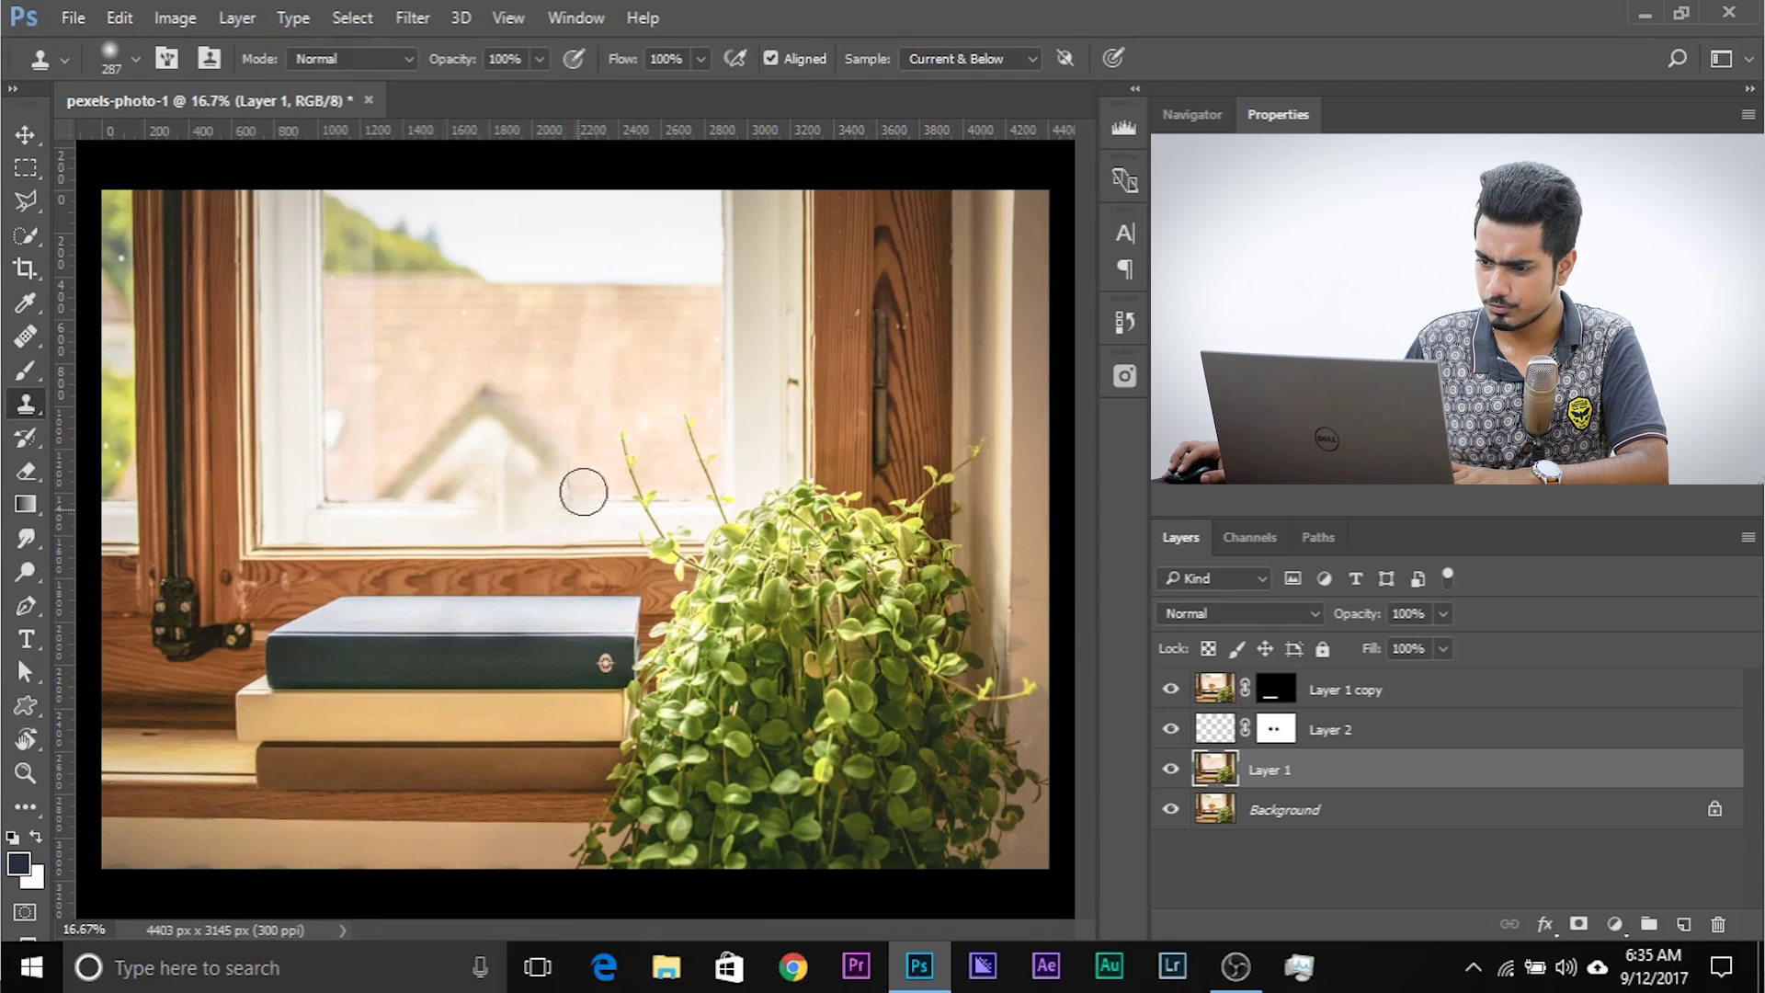
- Make the sill patch Layer 2 visible and merge it down into Layer 1
key("ctrl+minus")
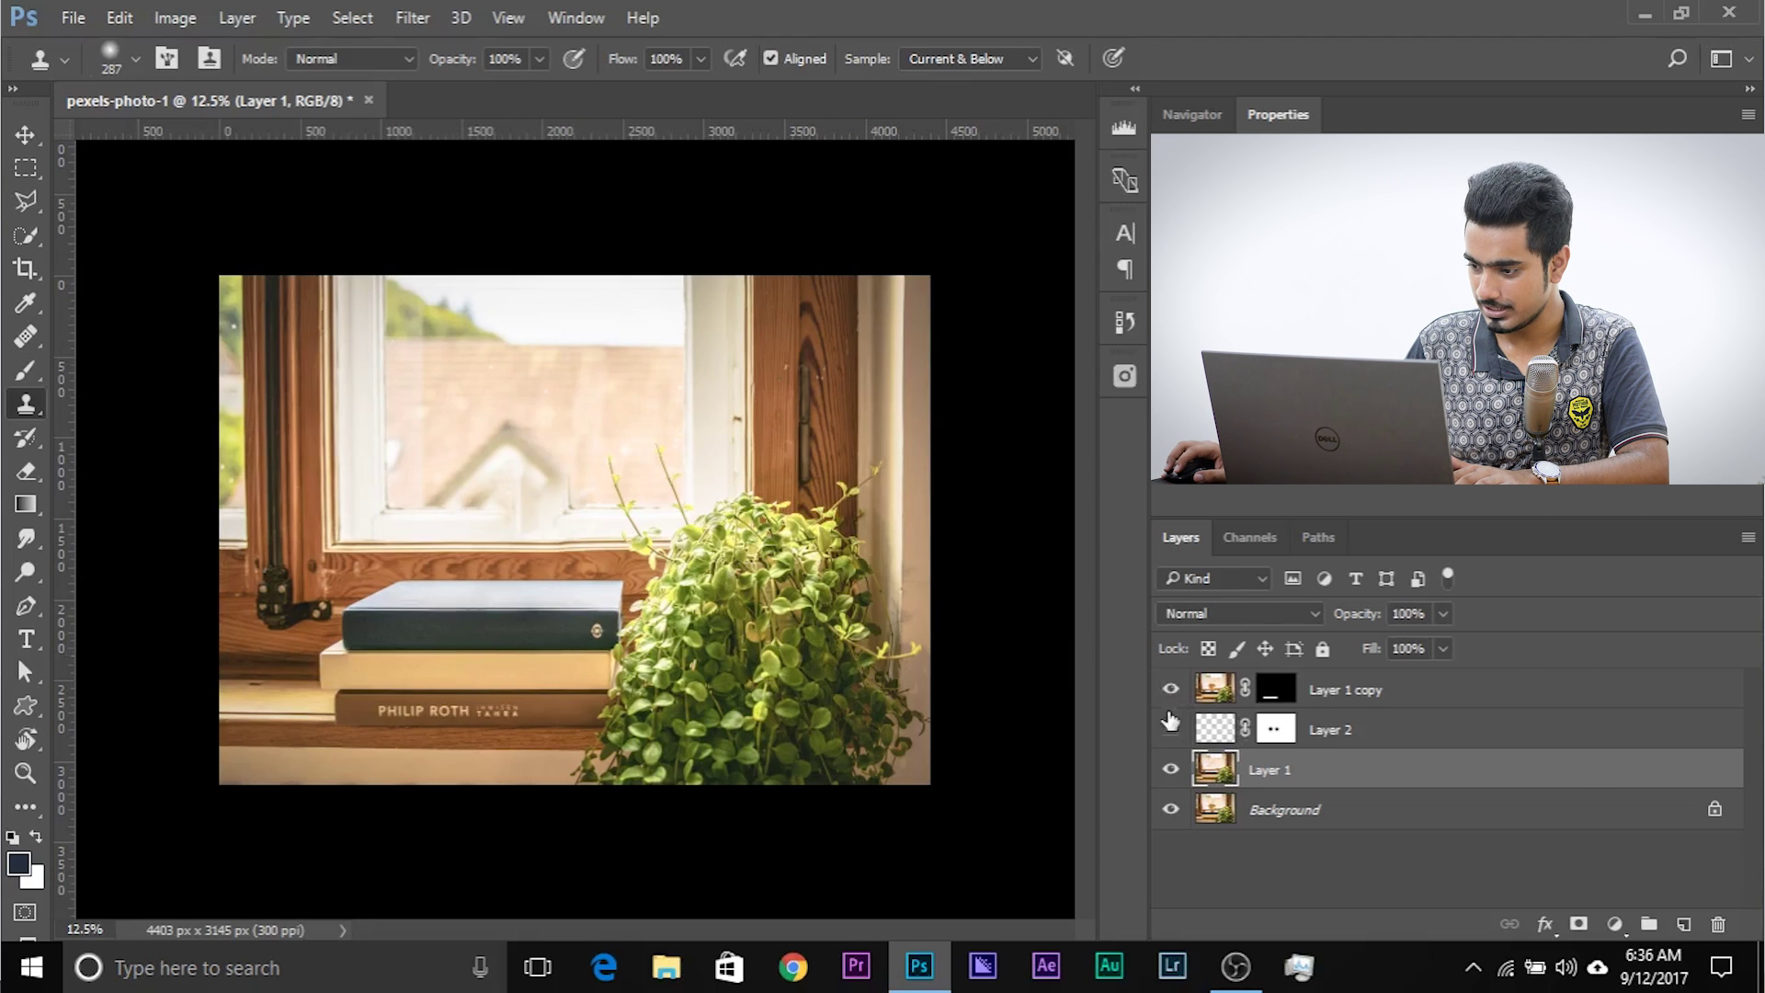
left_click(1170, 728)
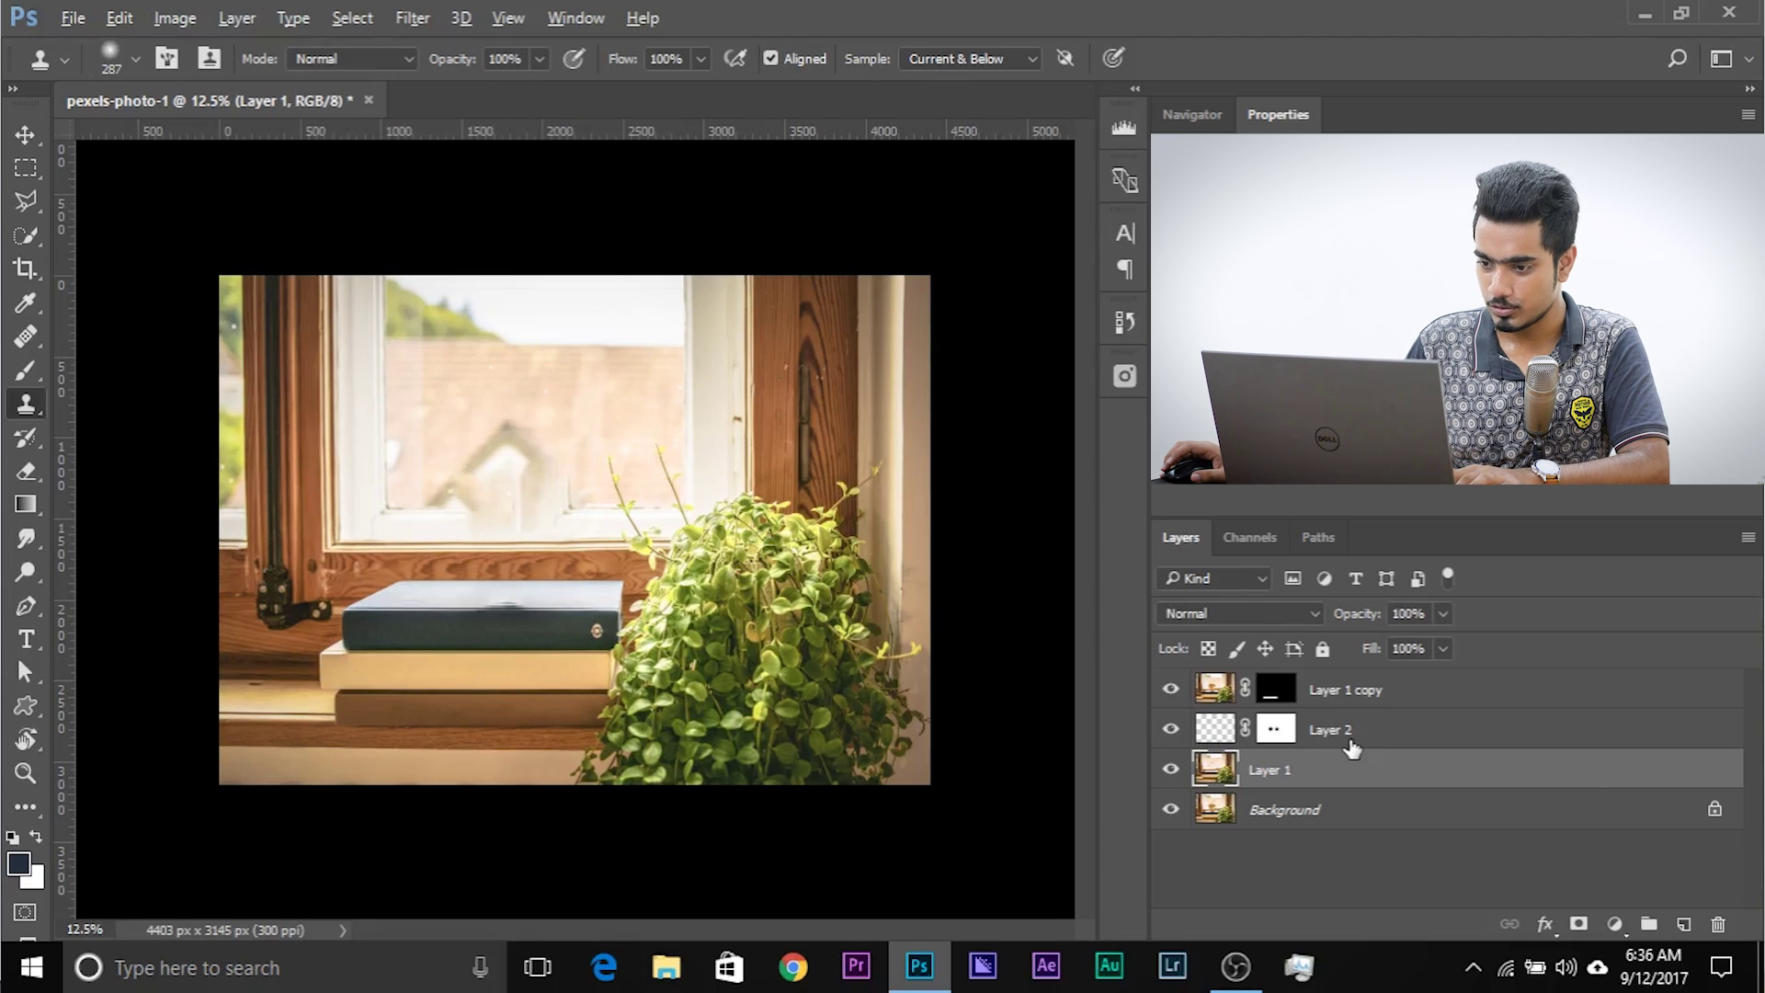
key("ctrl+e")
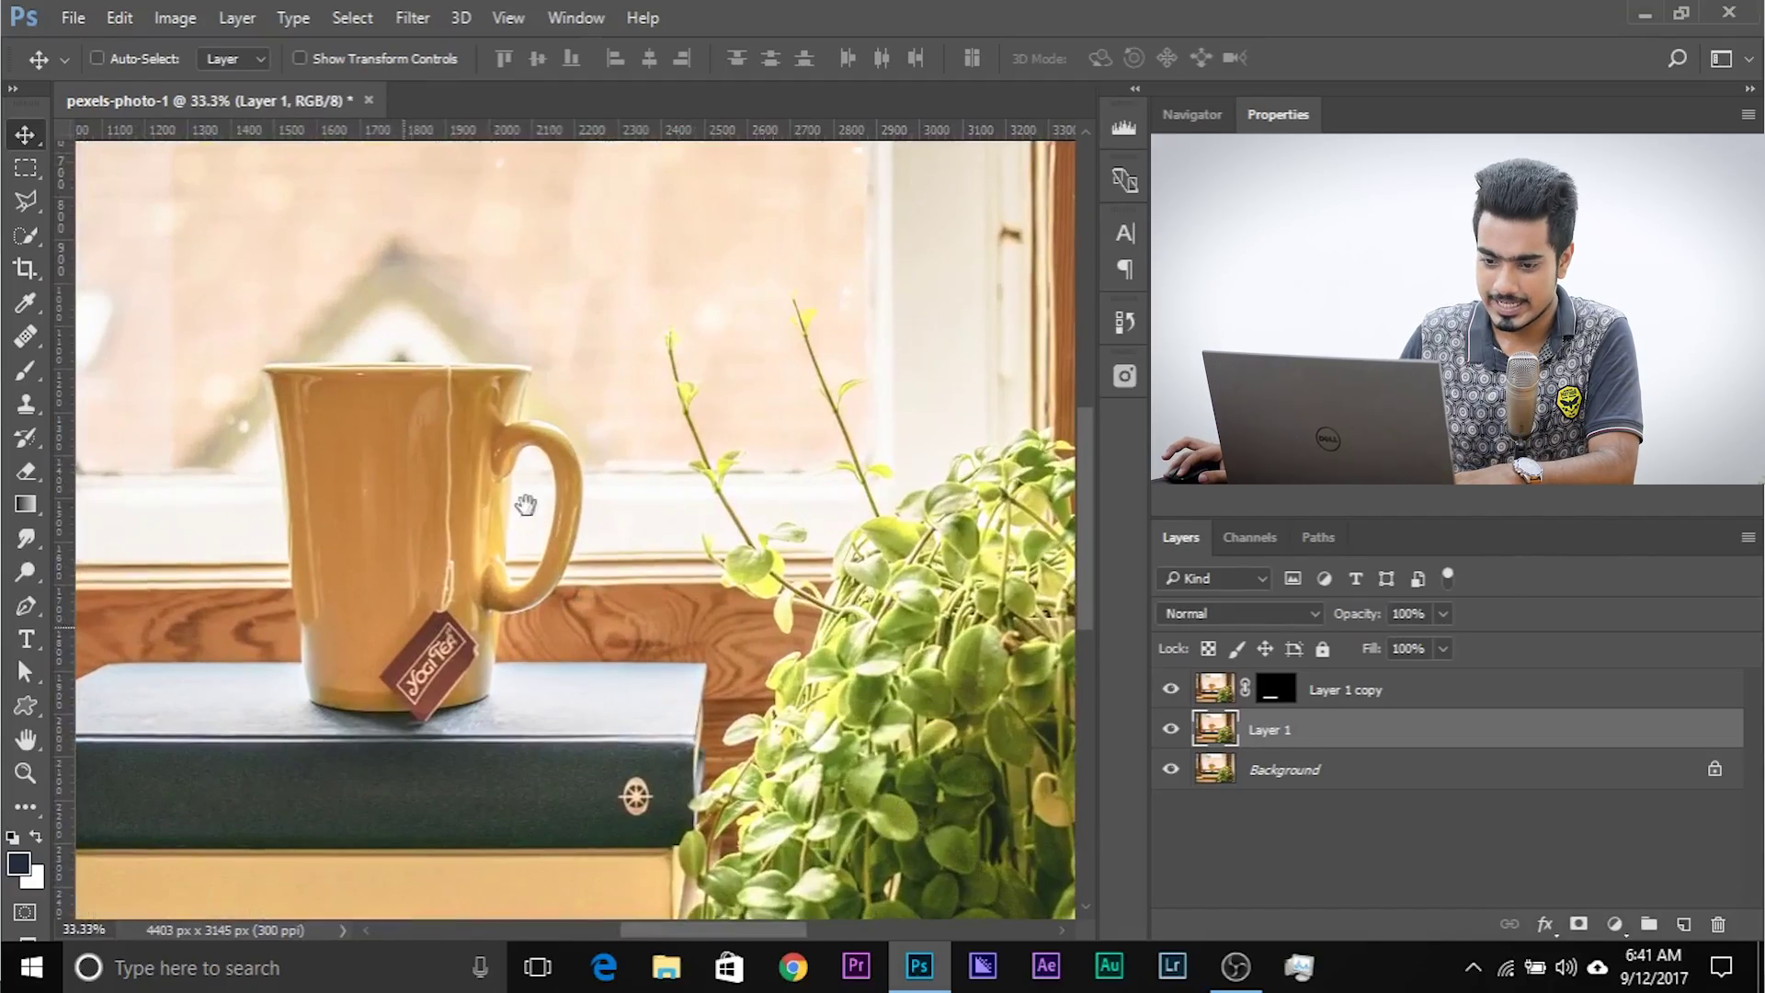
left_click_drag(211, 653, 289, 595)
- Type the name in Bebas Neue across the cream book's spine
left_click(28, 646)
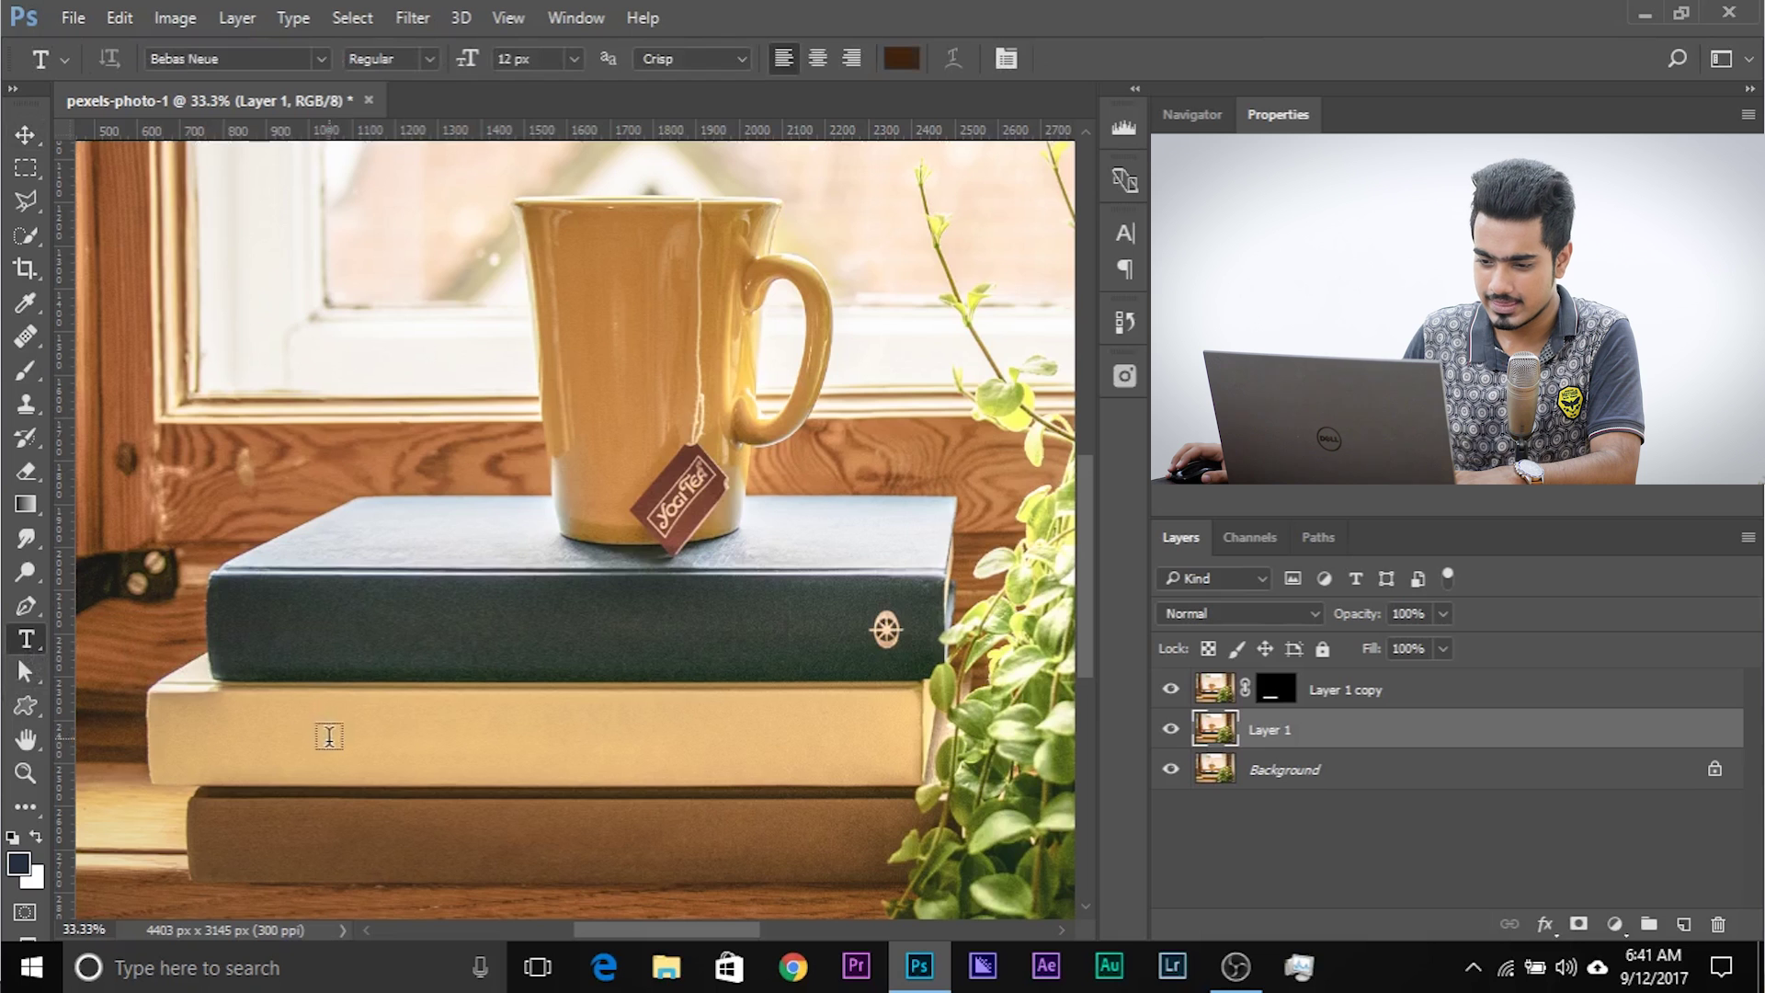
left_click(230, 738)
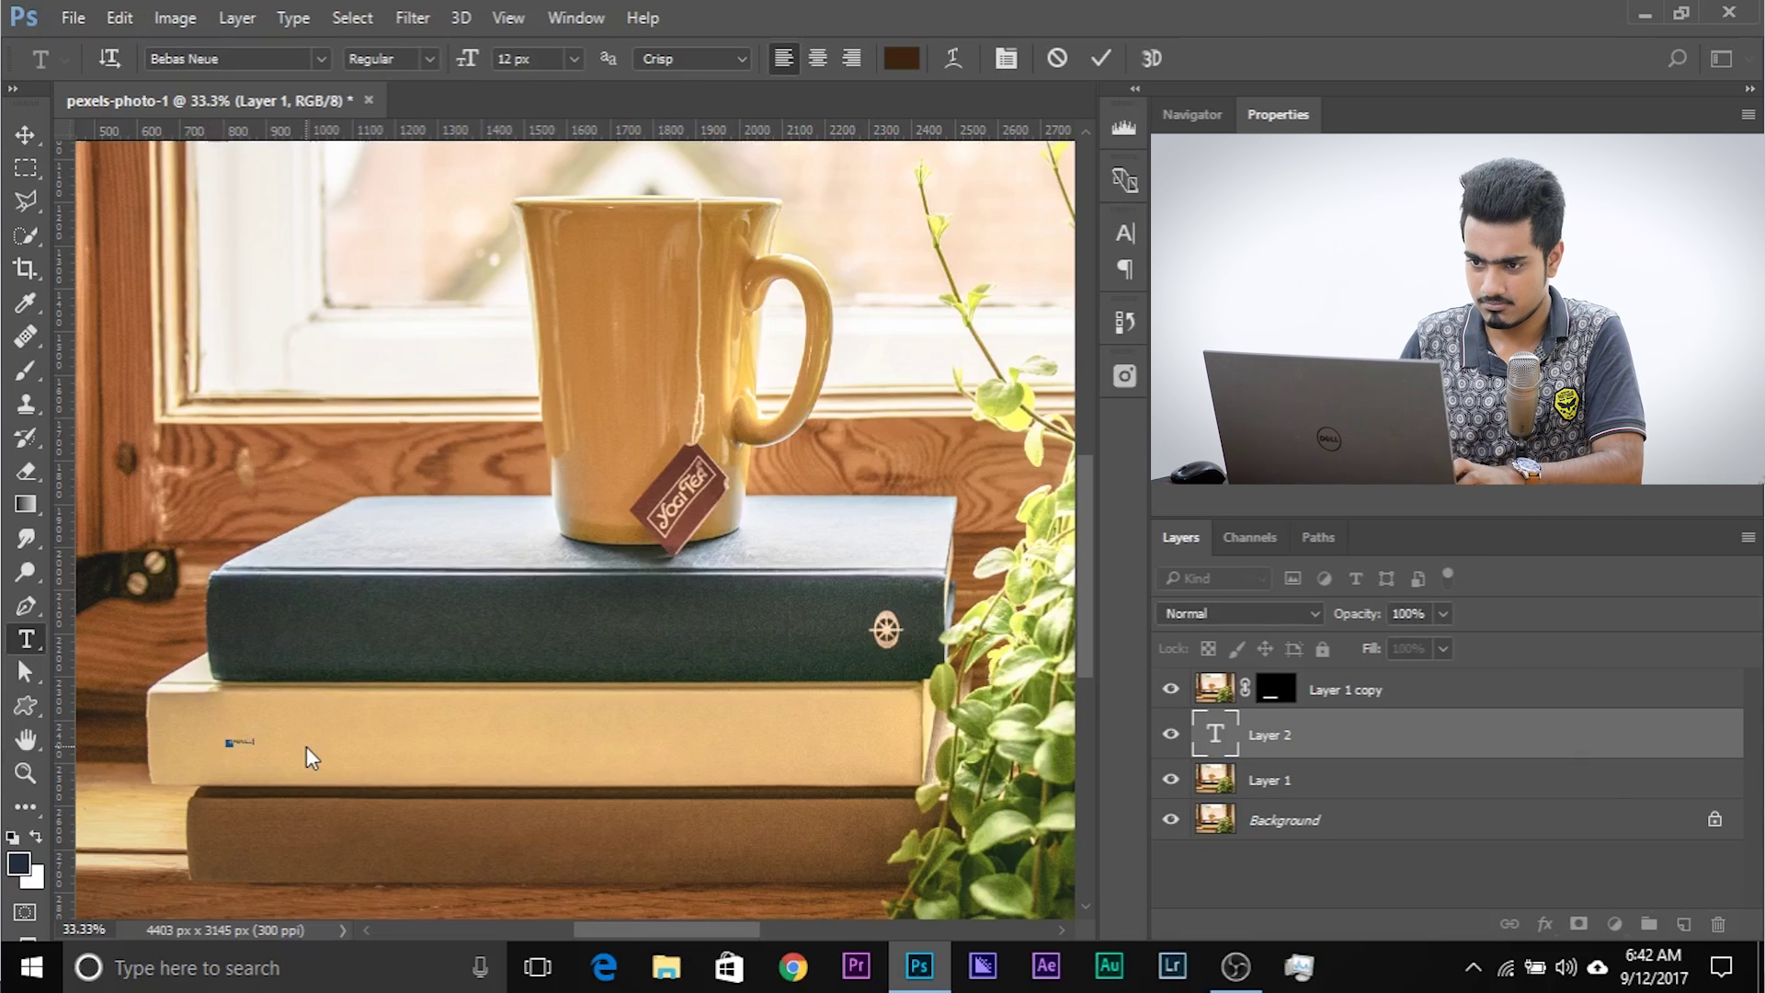
left_click(20, 143)
- Scale the name up to fill the spine, move its layer above Layer 1 copy, and nudge it left
key("ctrl")
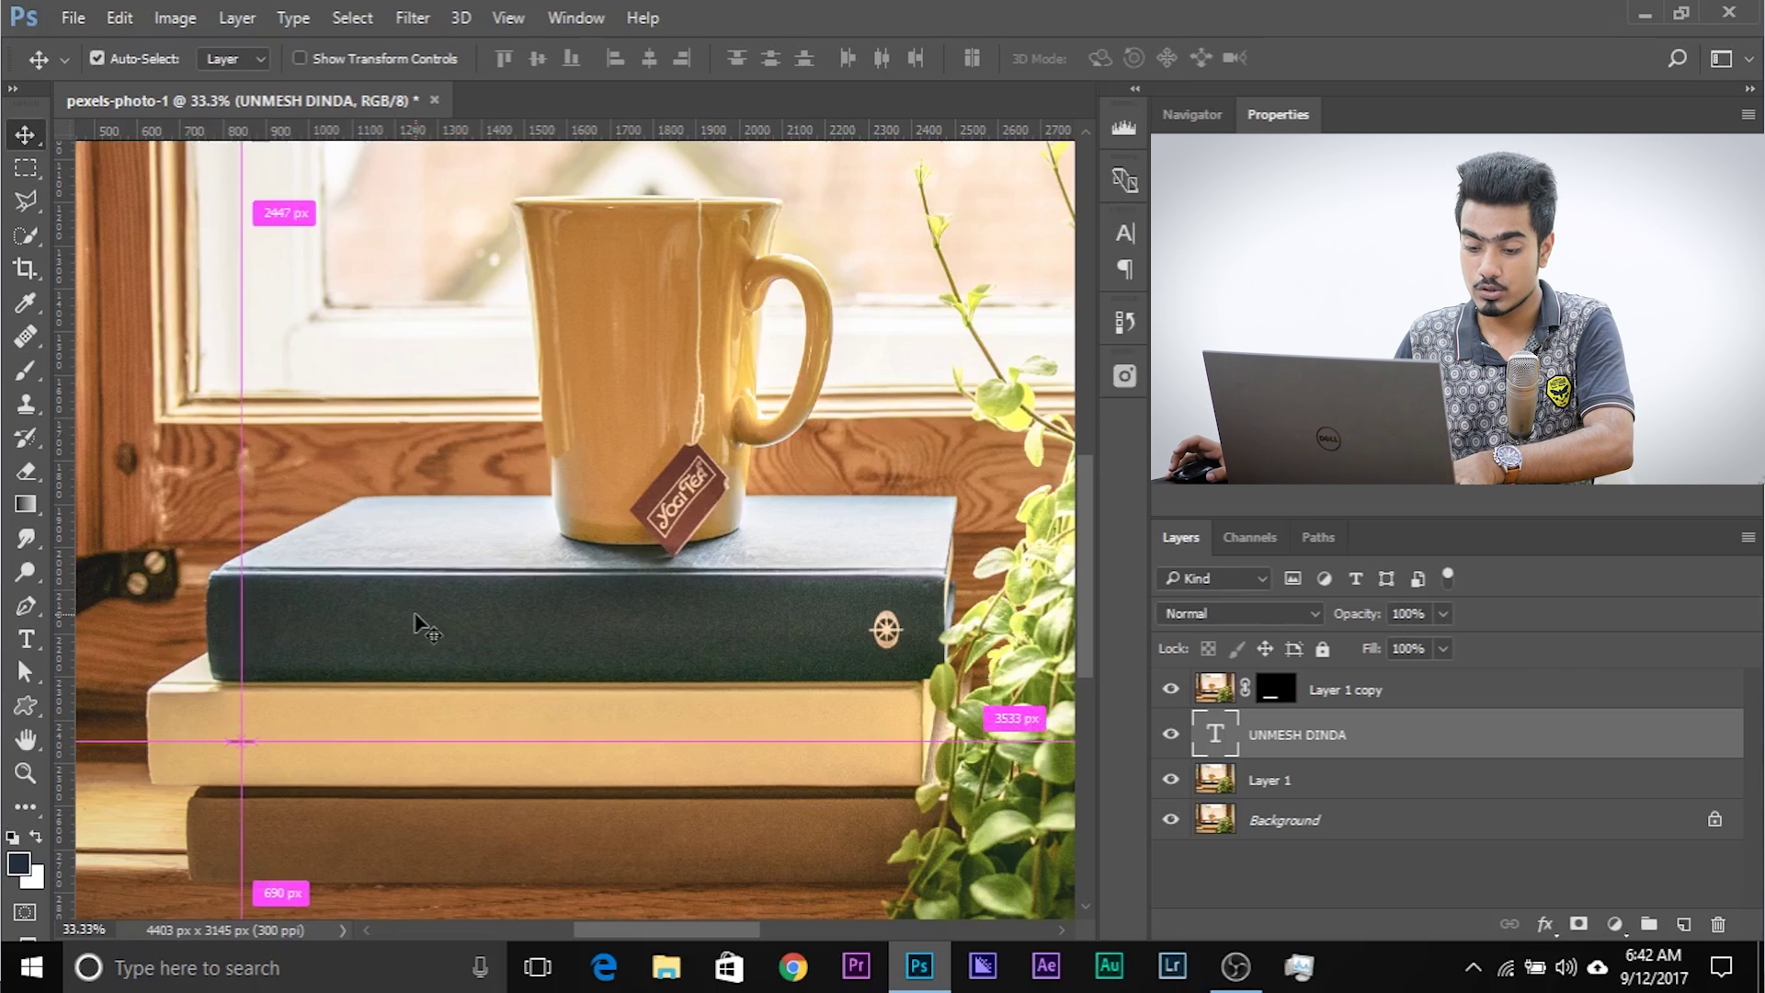
key("ctrl+t")
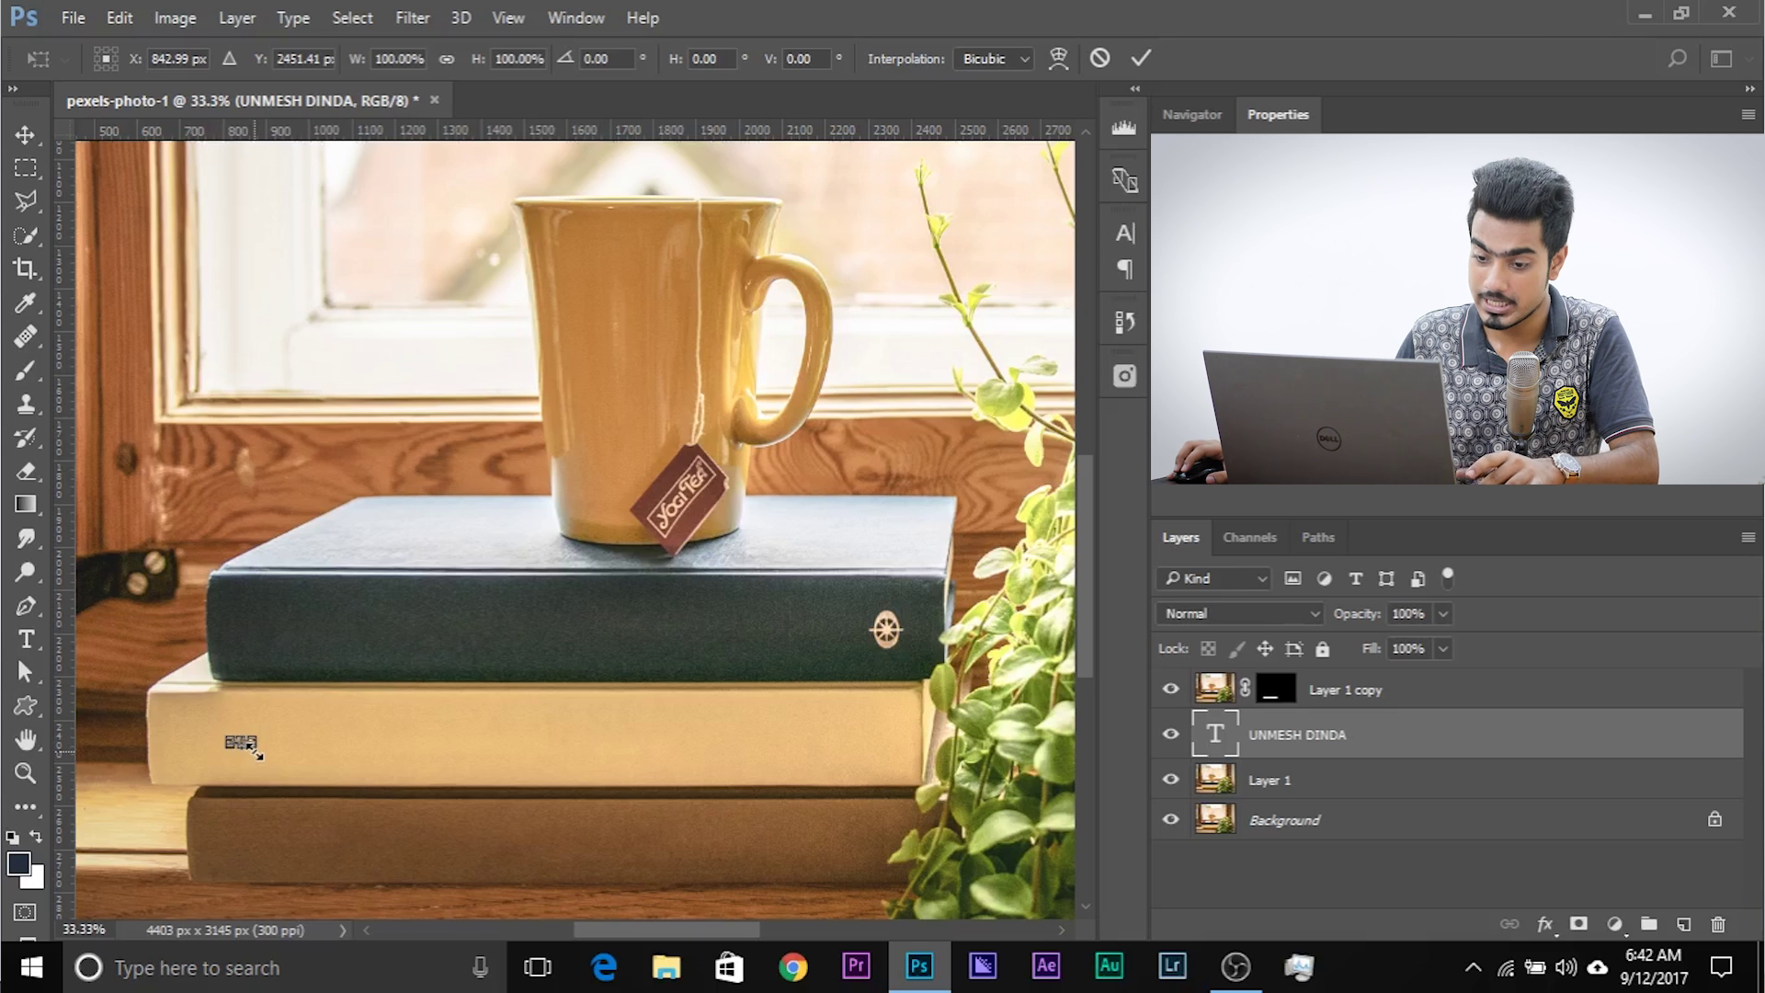
left_click_drag(257, 752, 640, 681)
key("Return")
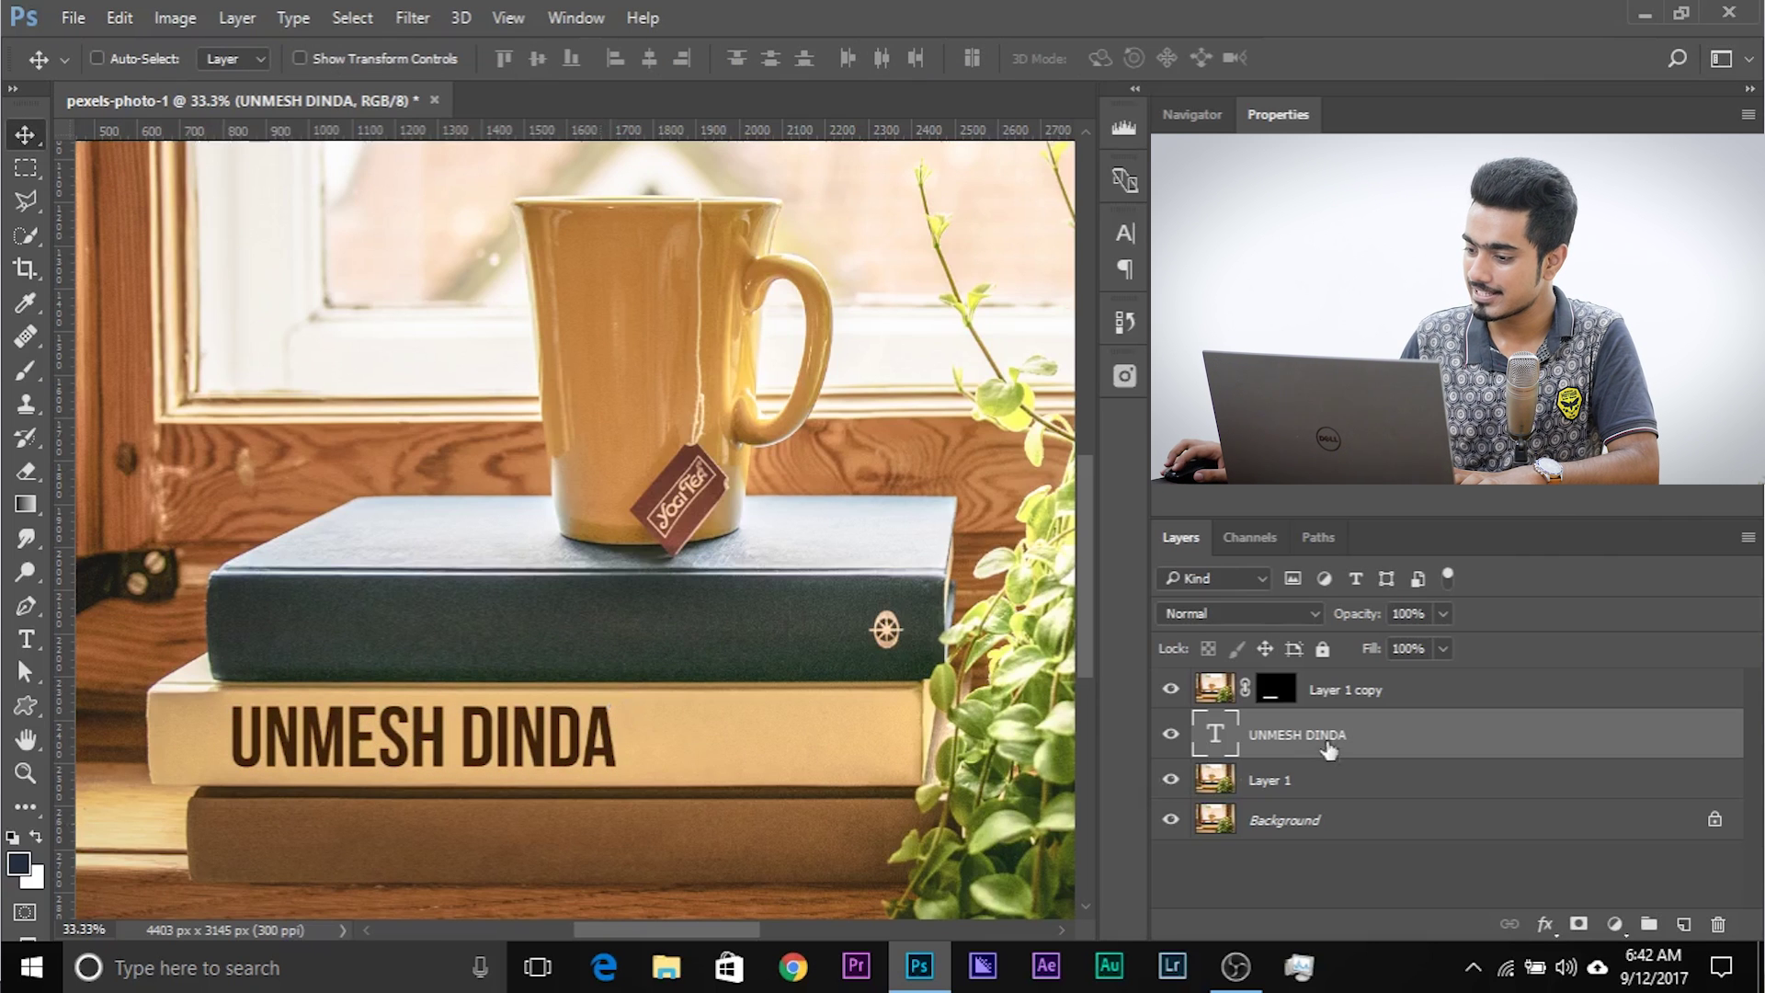
left_click_drag(1329, 749, 1349, 674)
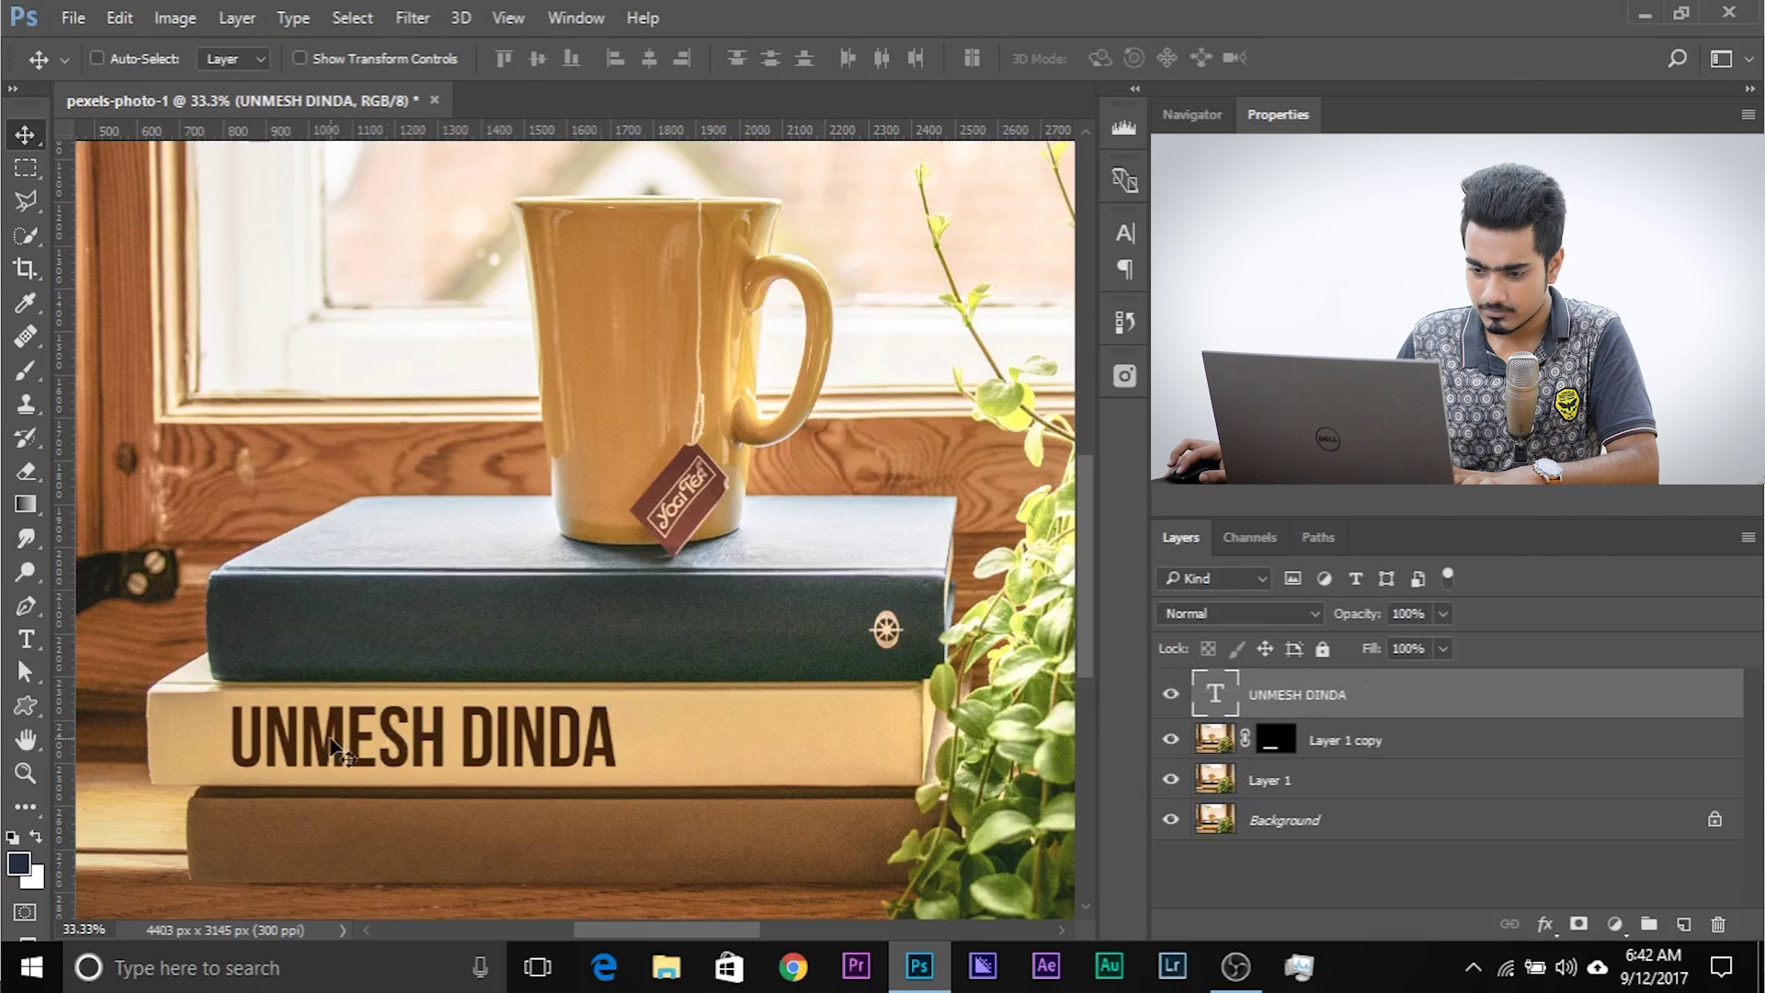
left_click_drag(426, 745, 399, 744)
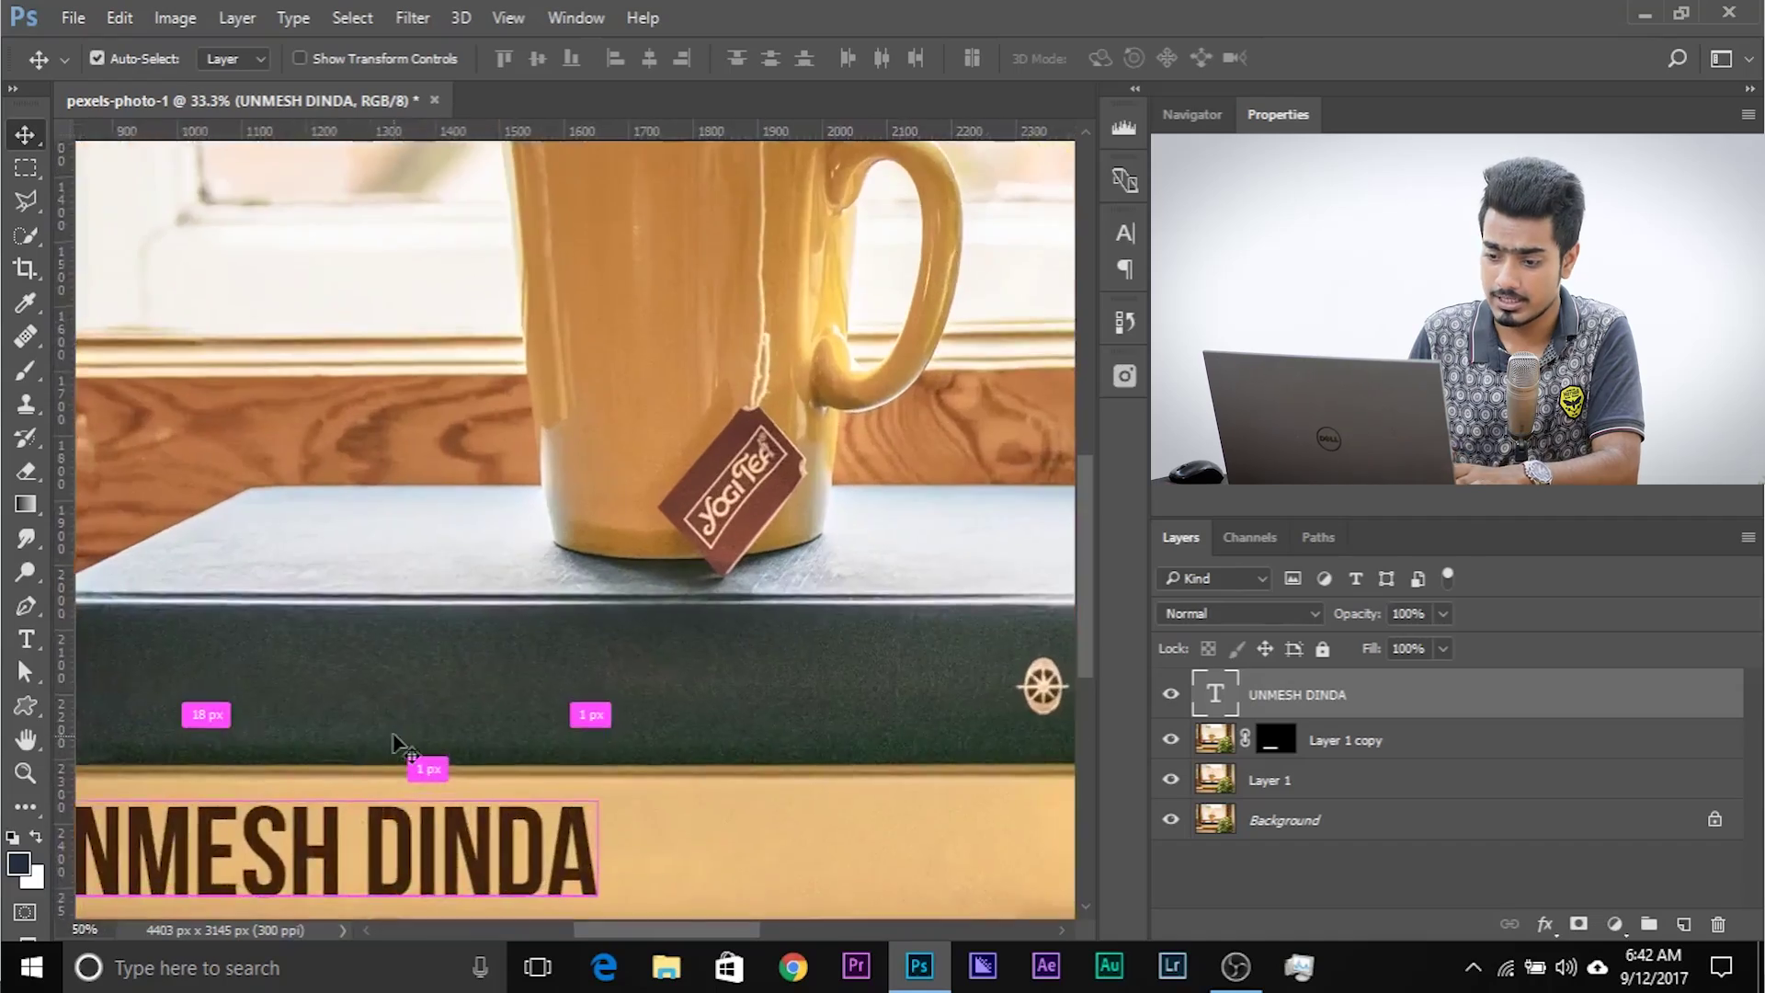
key("ctrl+plus")
key("ctrl+plus")
key("ctrl+plus")
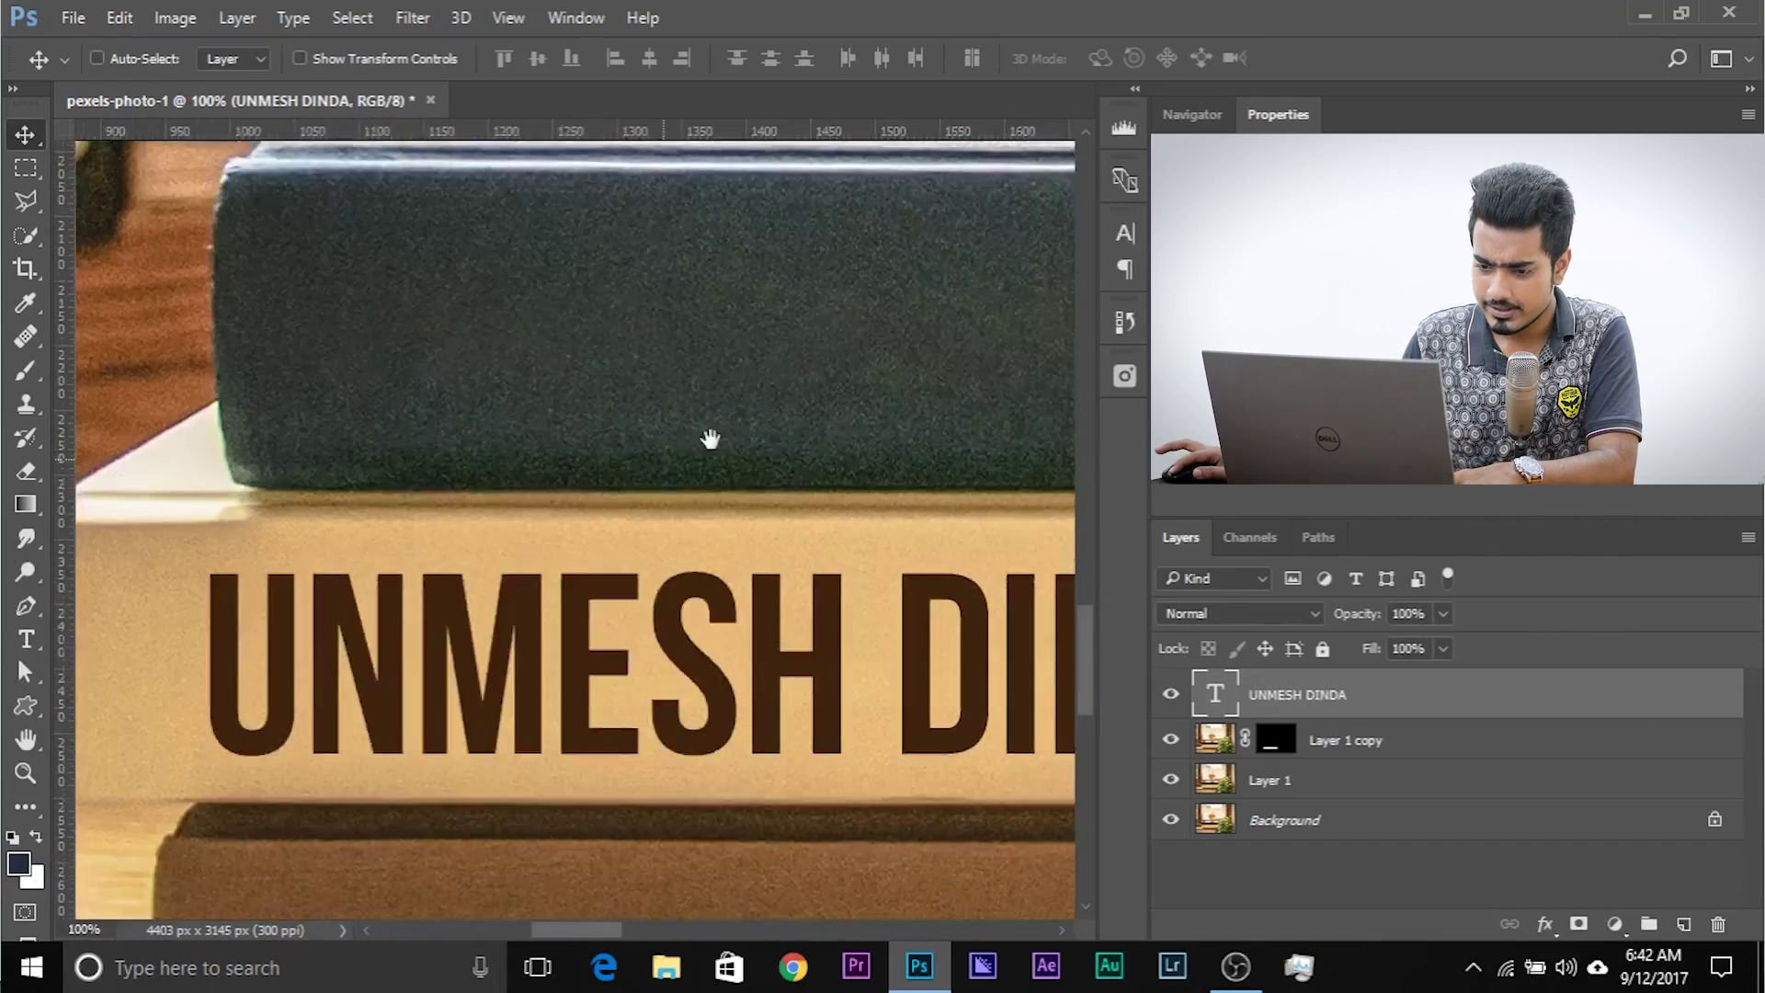
- Inspect the name lettering up close, then open the name layer's context menu to convert it
scroll(712, 424, "left", 5)
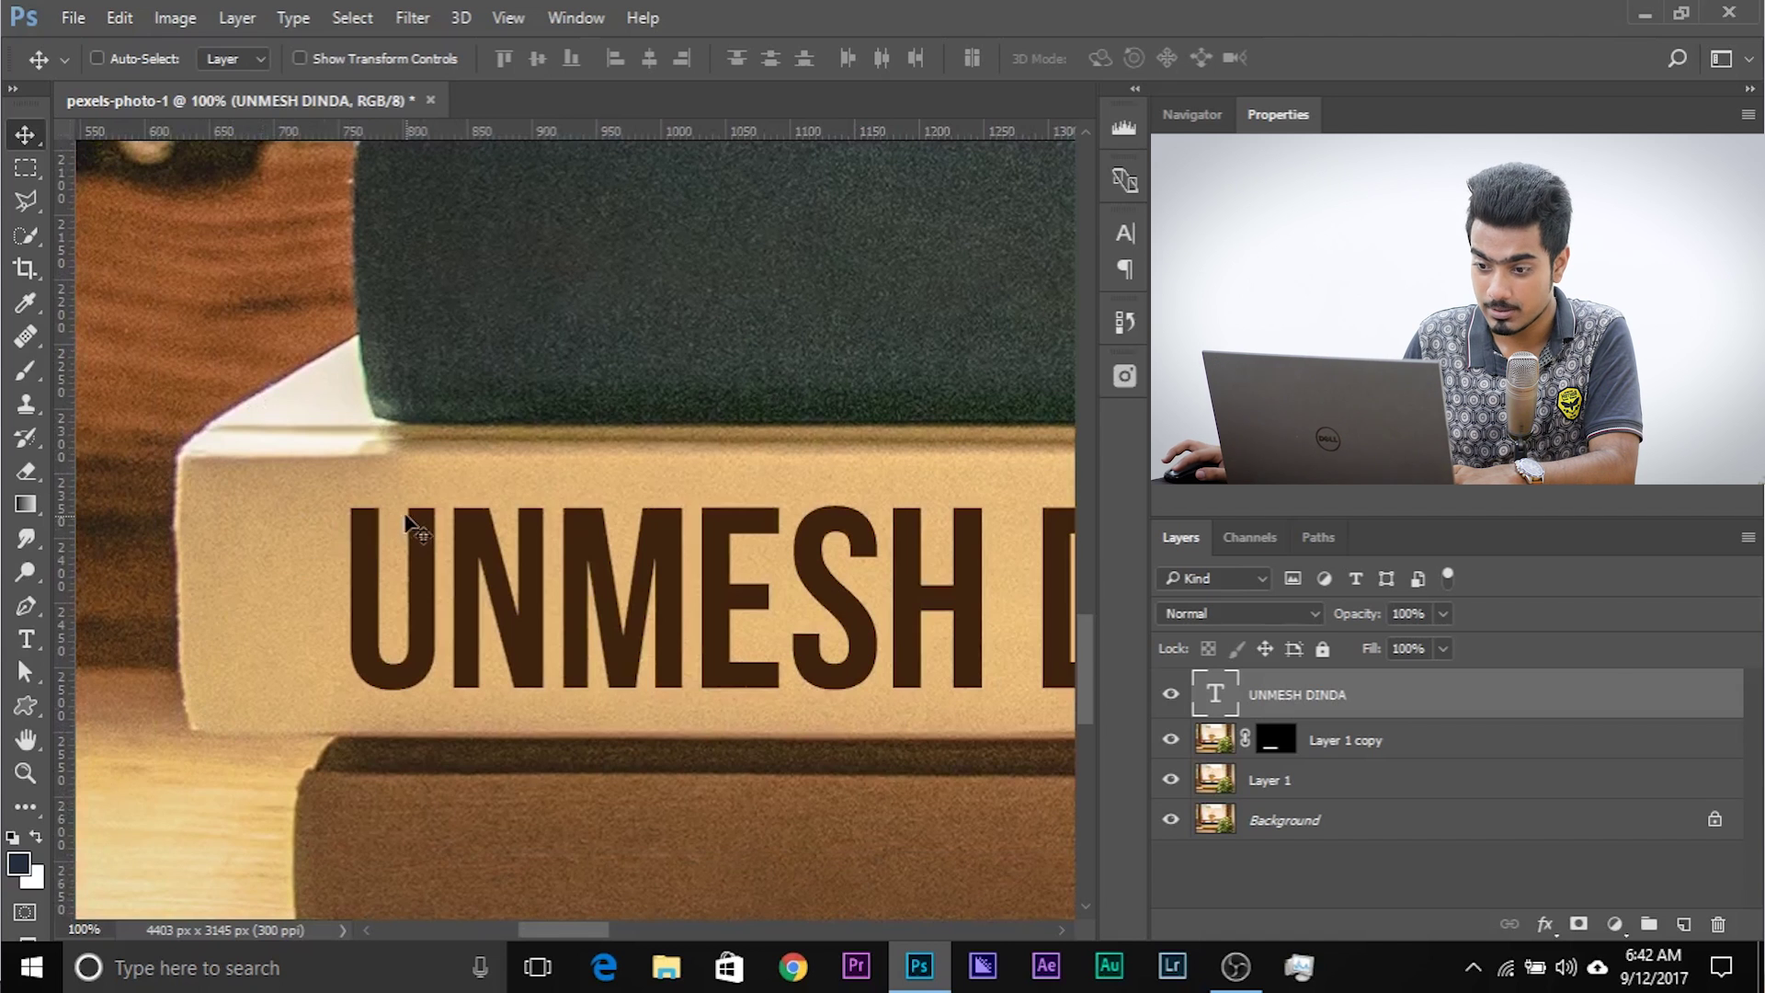
left_click_drag(665, 611, 394, 619)
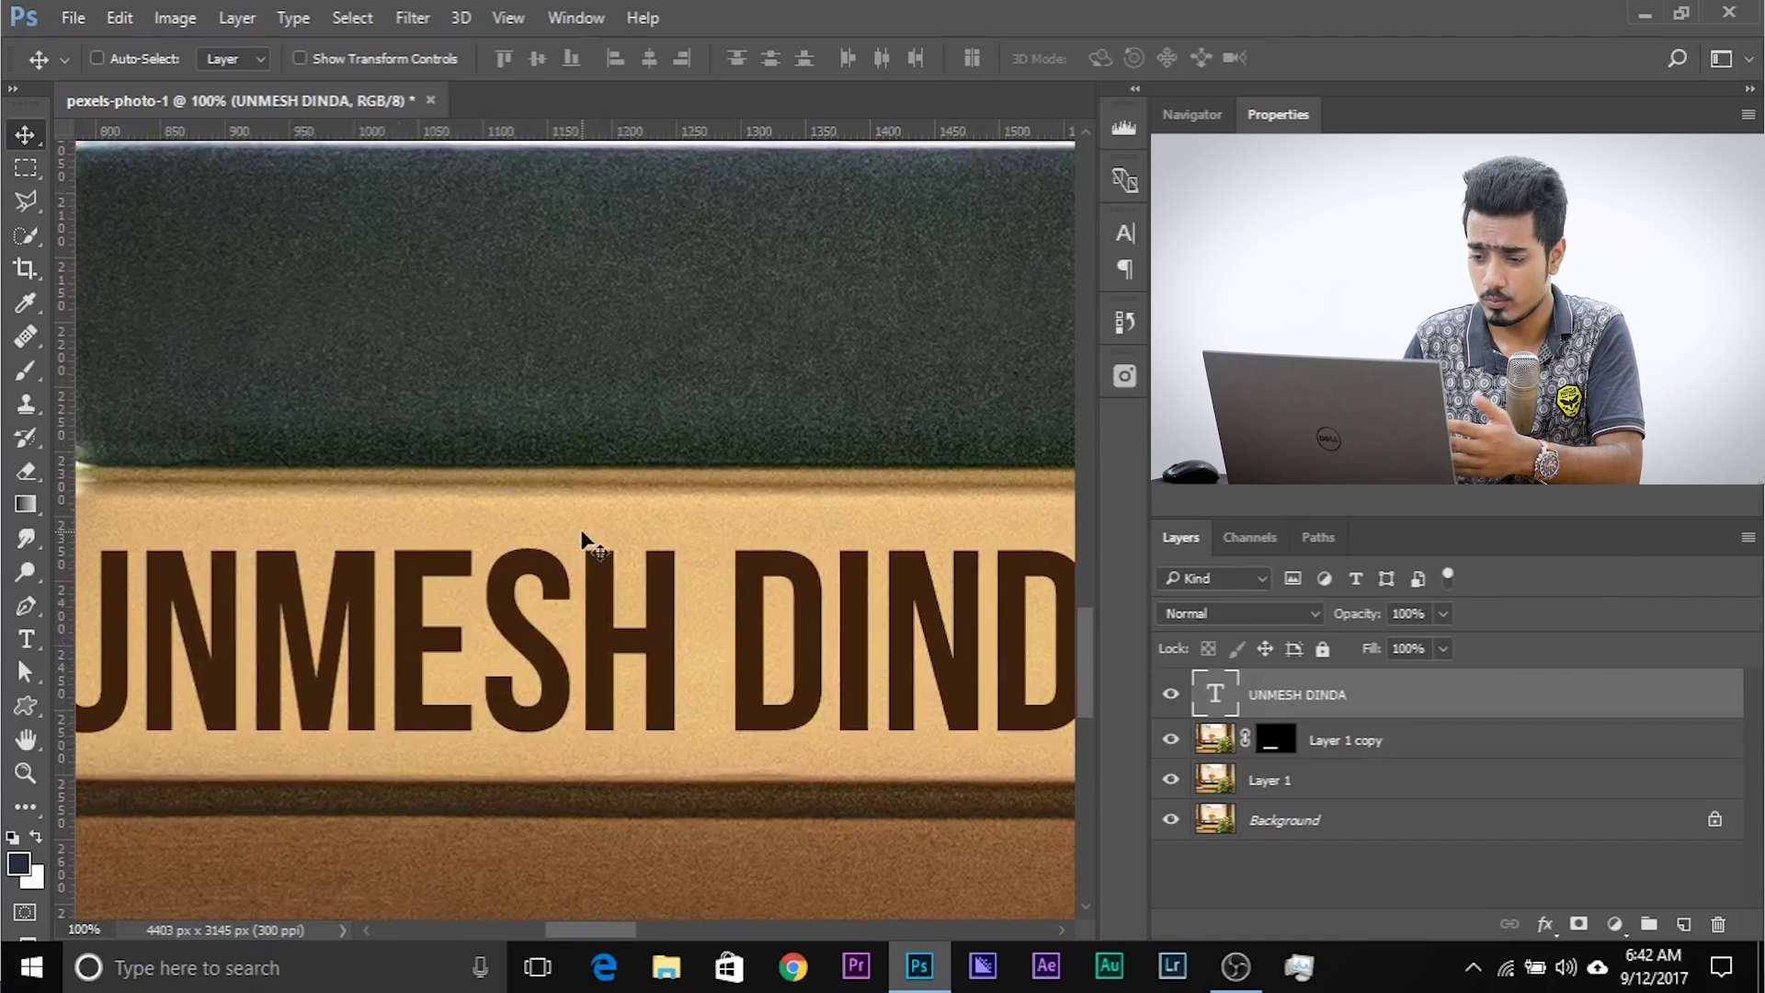
key("ctrl+minus")
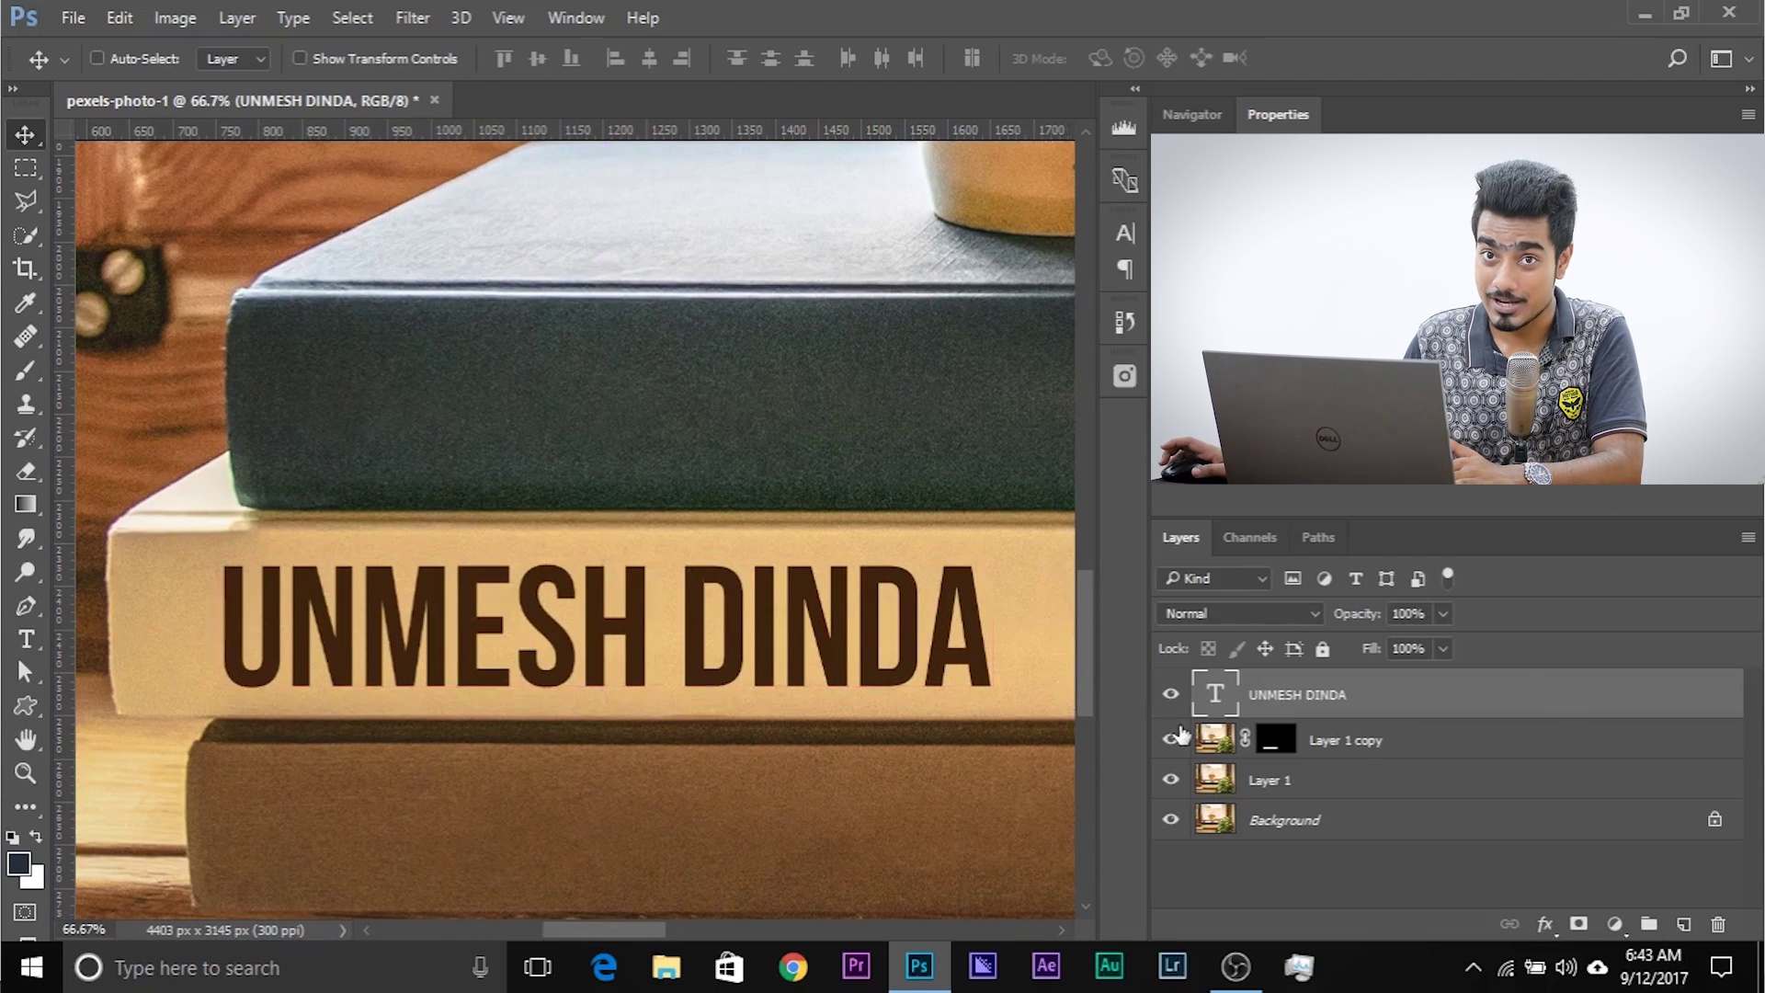
right_click(1367, 696)
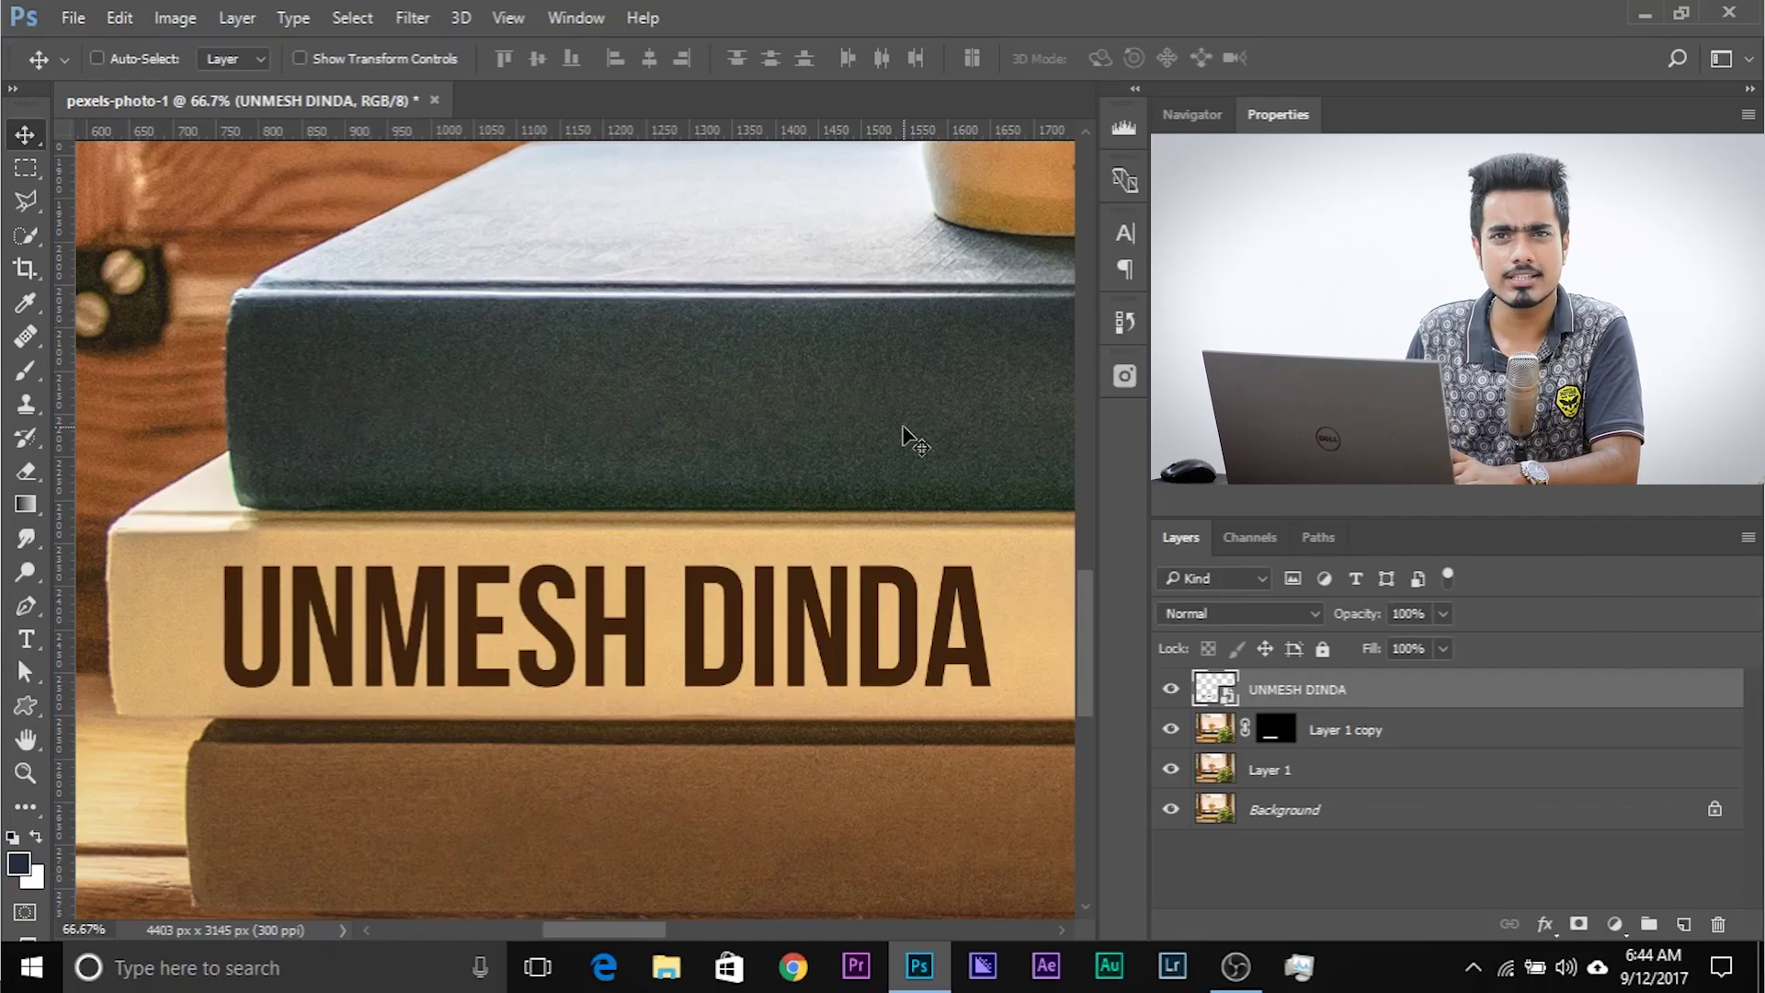
scroll(898, 410, "down", 1)
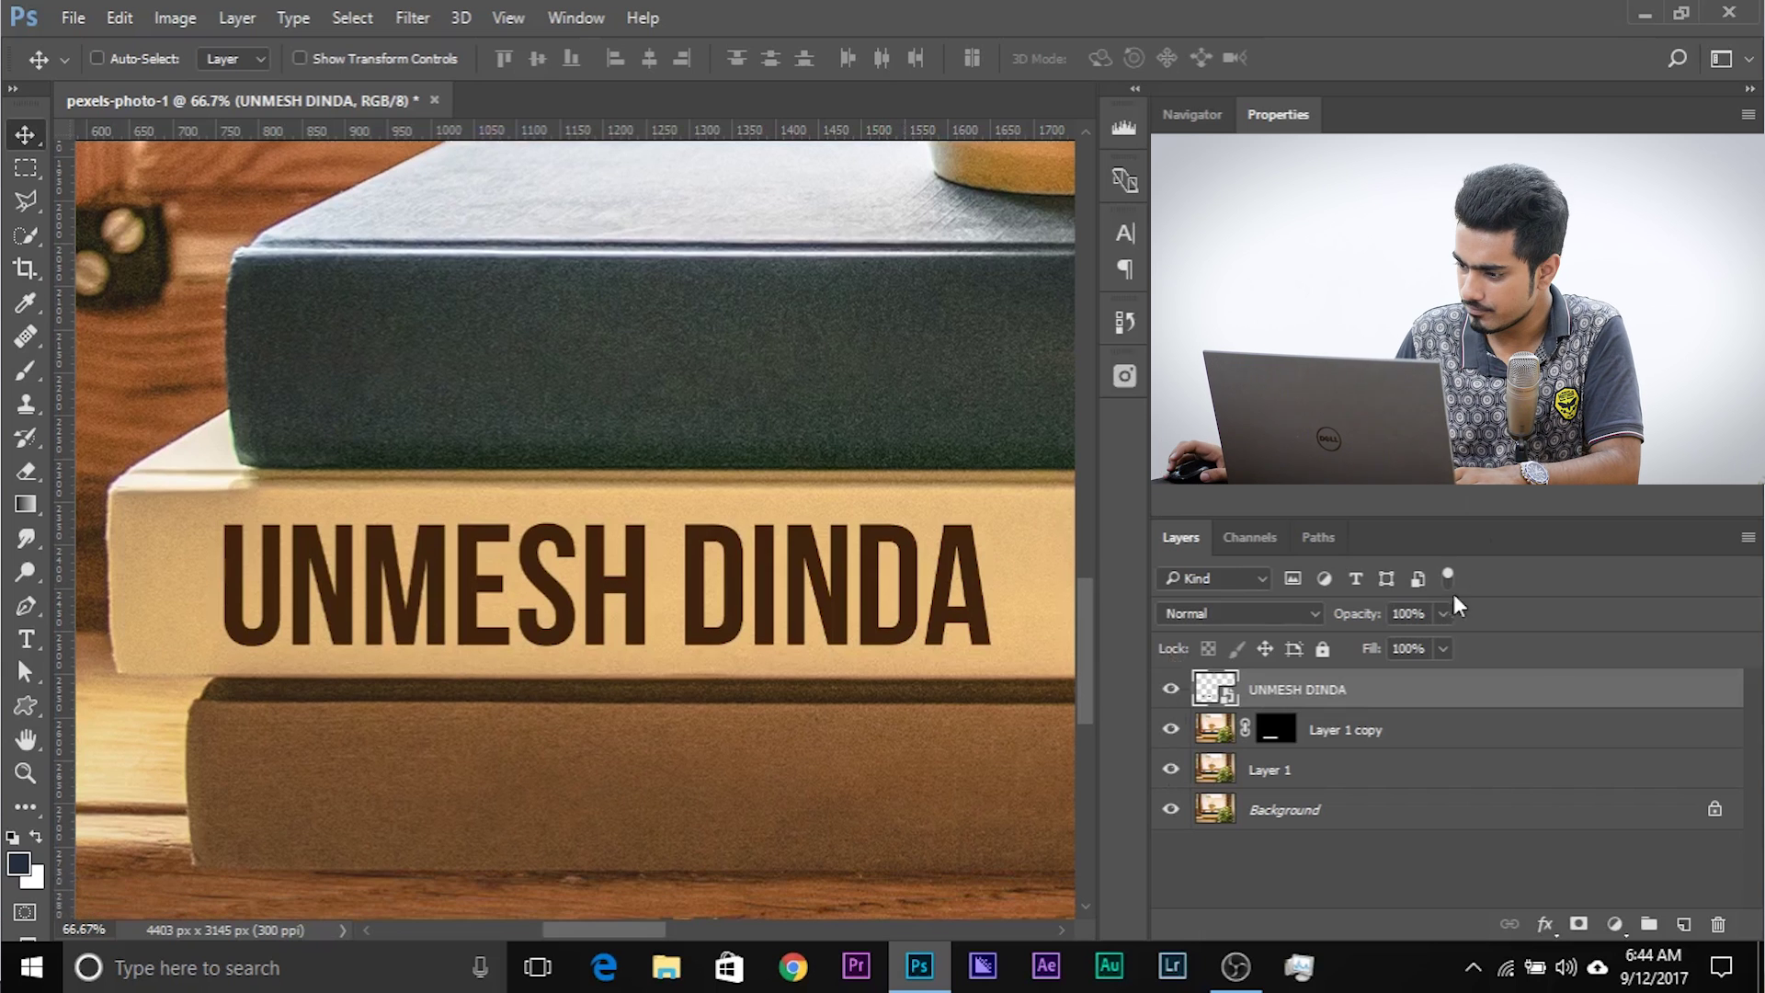
- Split the name layer's Underlying Layer Blend If white slider to 185/238 and confirm
right_click(1480, 680)
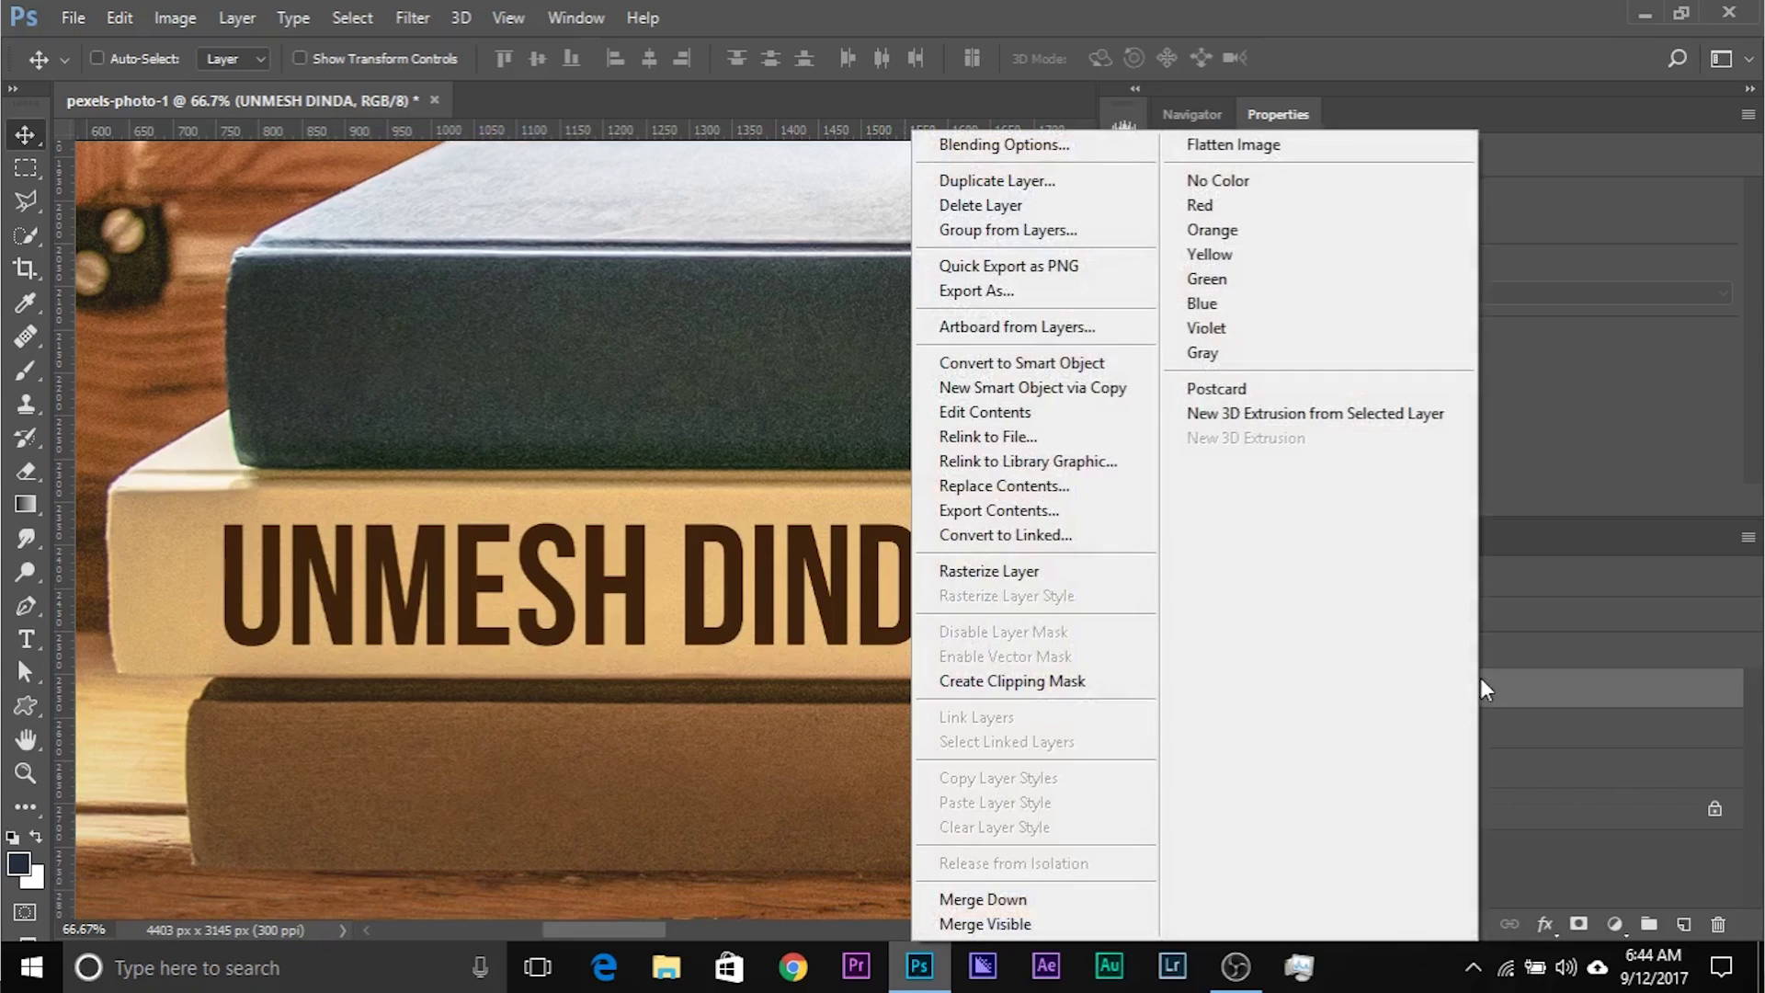
left_click(1002, 147)
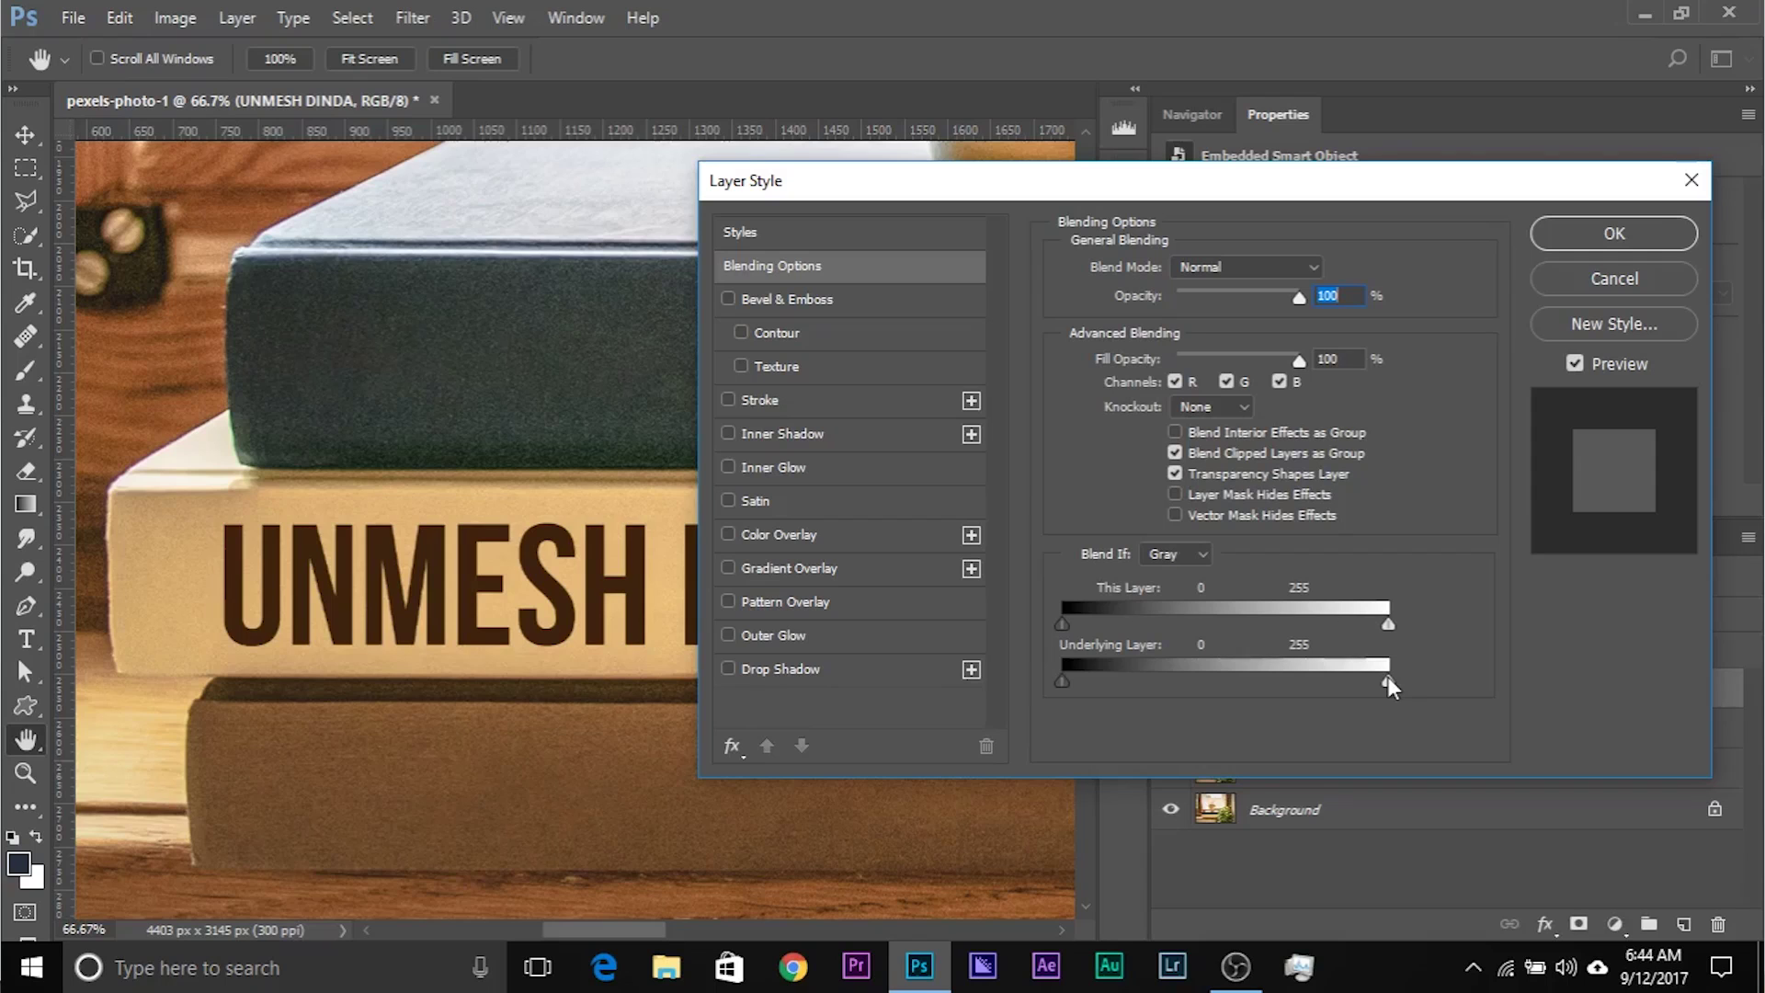
left_click_drag(1385, 681, 1307, 671)
left_click_drag(920, 181, 1189, 222)
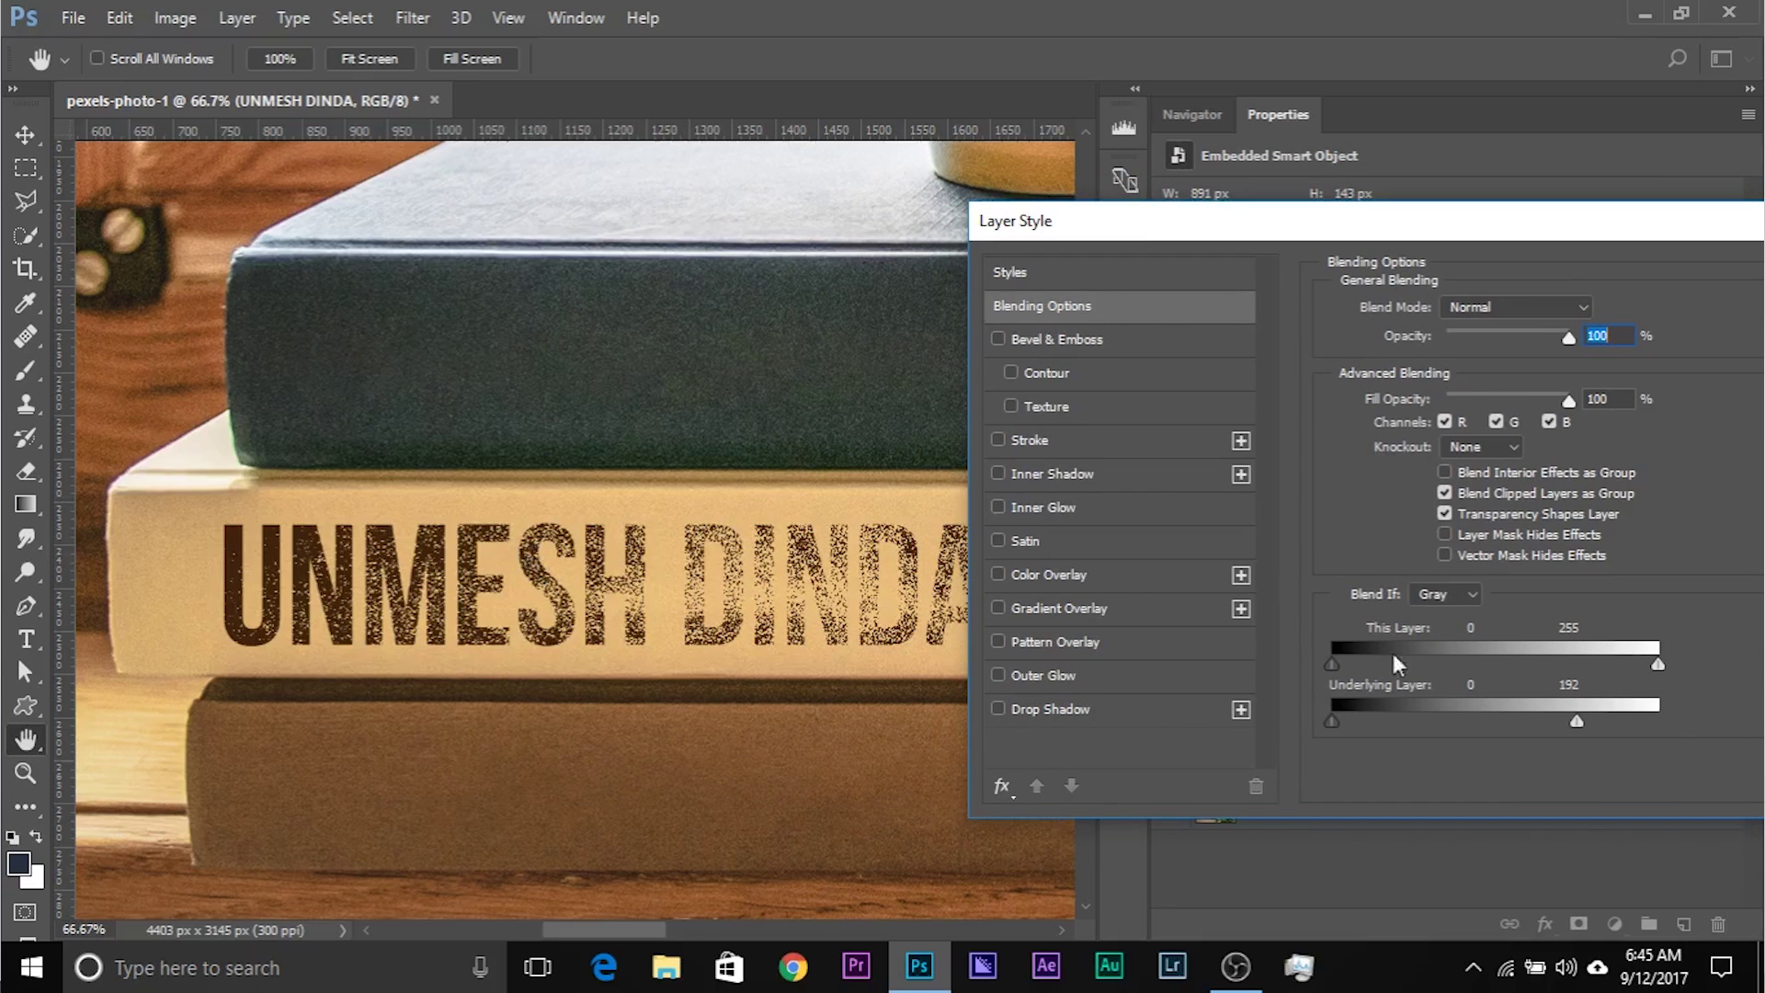
left_click_drag(1577, 723, 1613, 725)
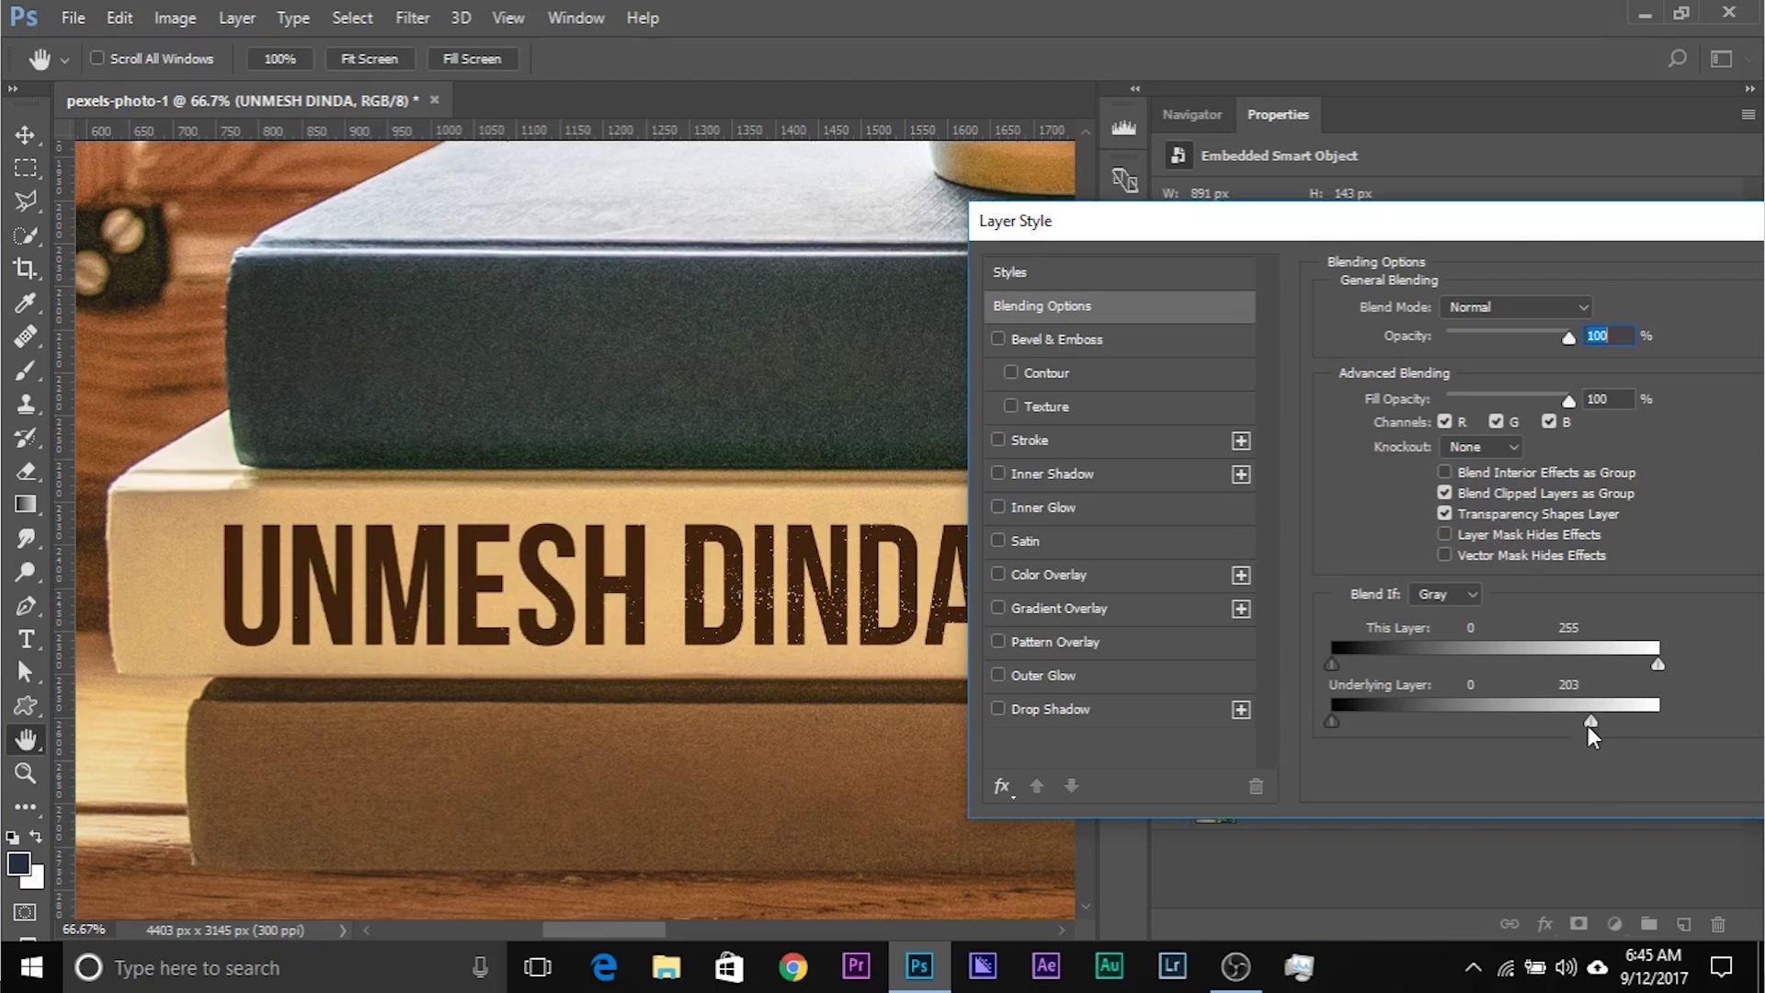
mouse_move(1585, 724)
left_mouse_down()
mouse_move(1563, 725)
mouse_move(1623, 715)
mouse_move(1572, 724)
left_mouse_up()
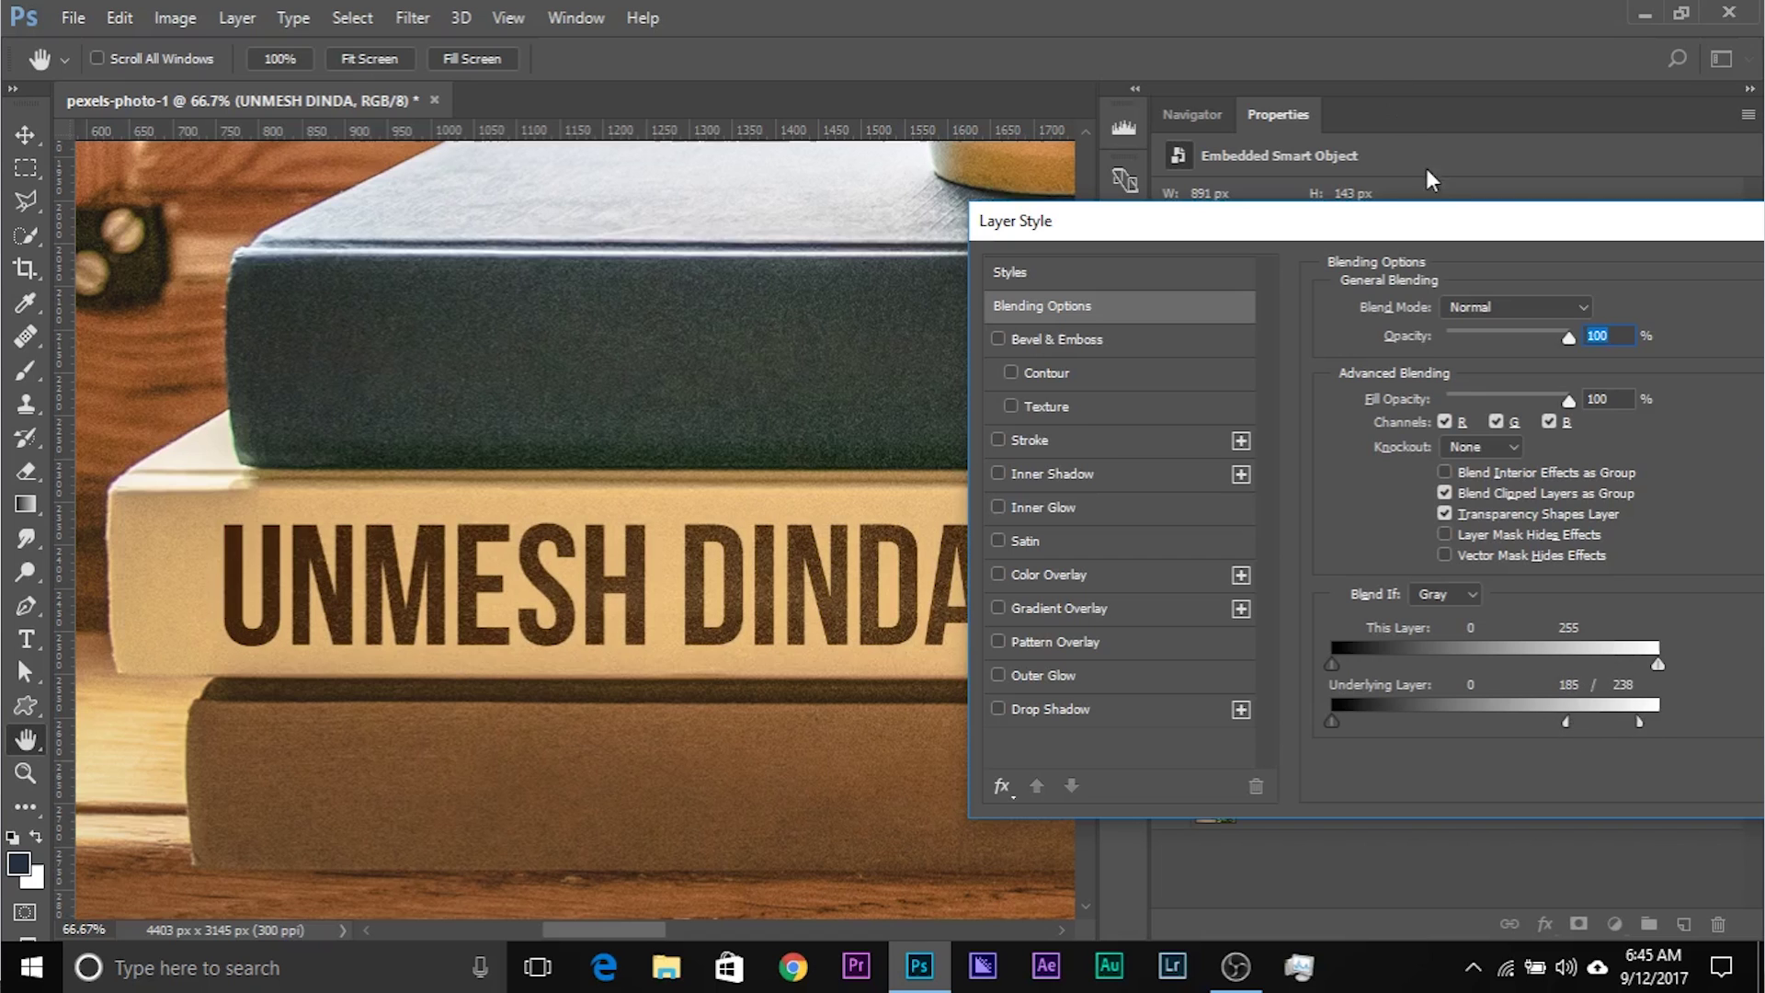
left_click_drag(1426, 222, 701, 230)
left_click(1298, 301)
key("v")
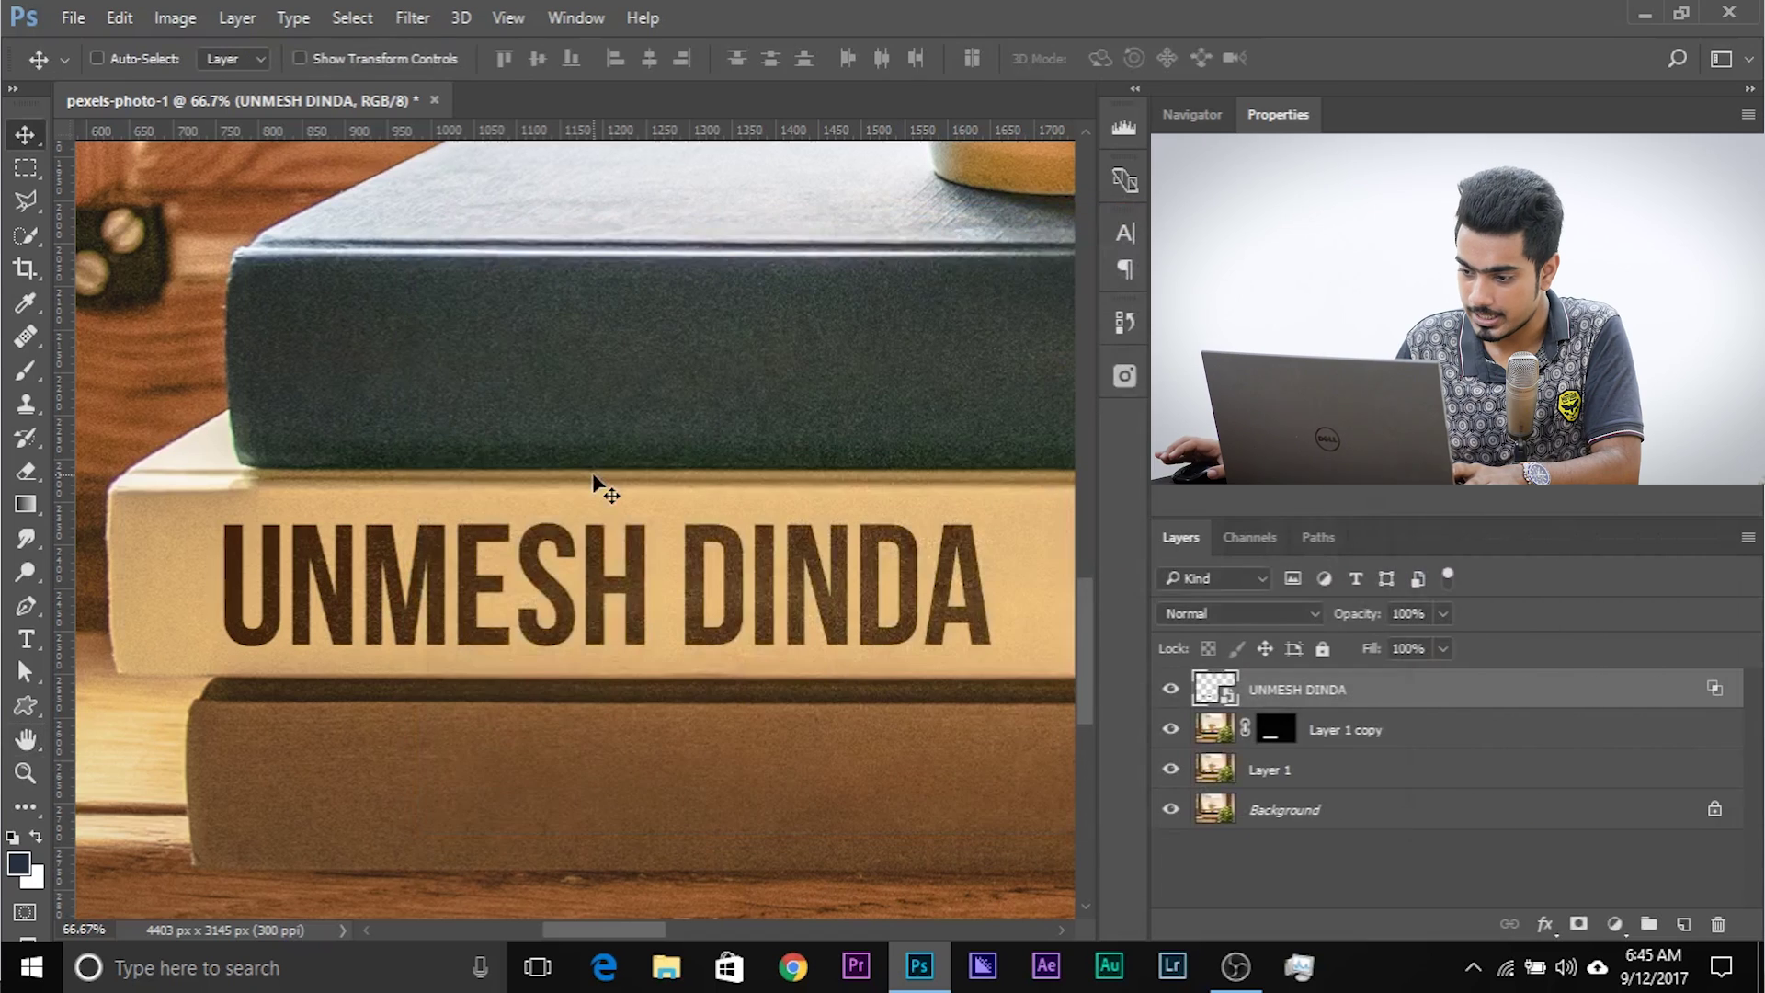
- Open the name smart object's contents from the book spine
key("ctrl+1")
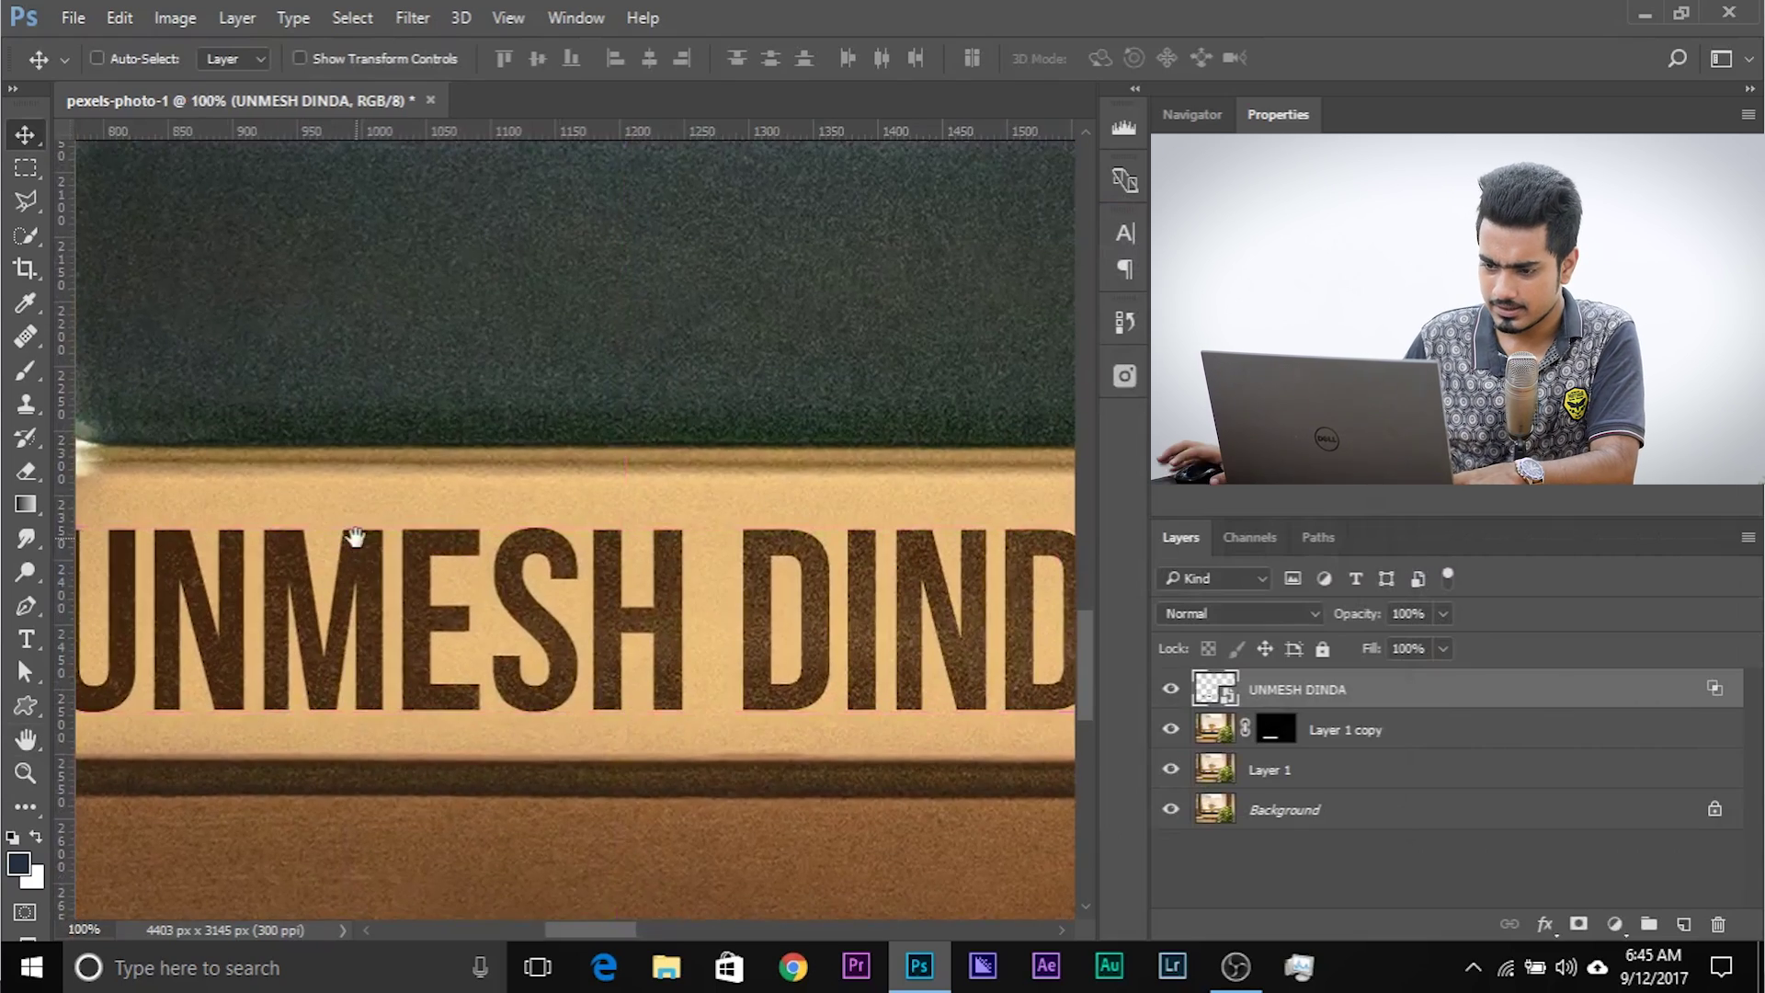
left_click_drag(355, 537, 811, 509)
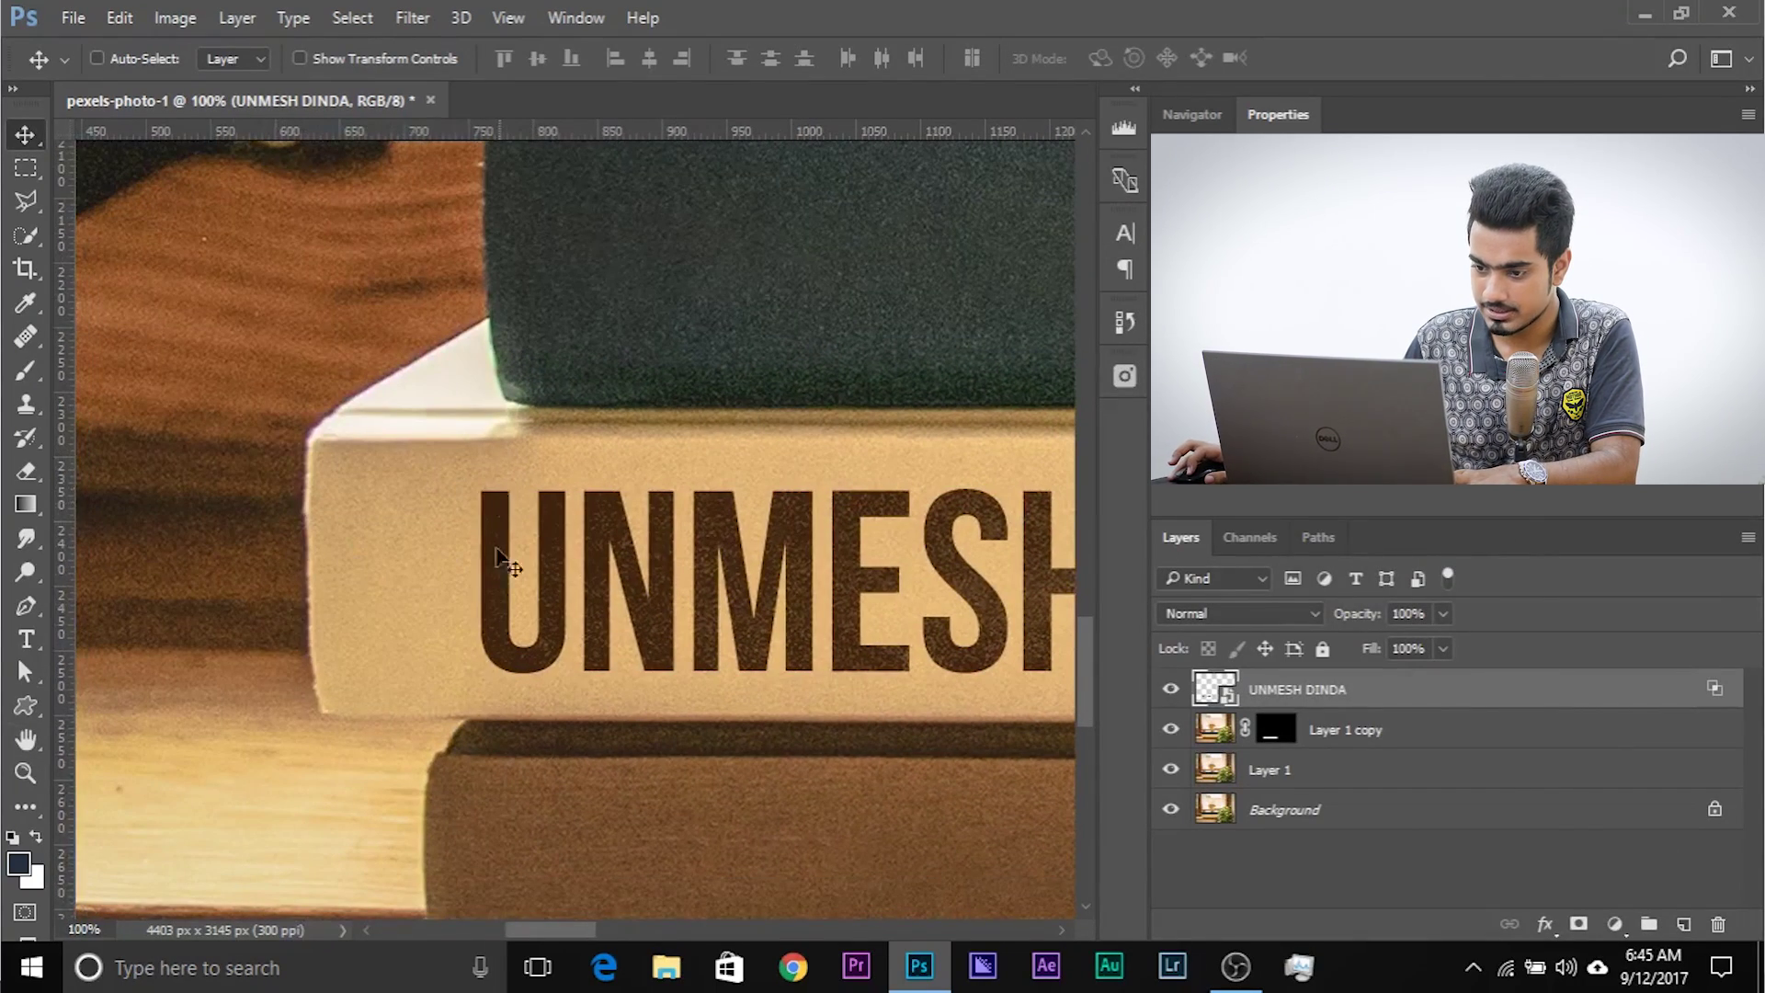
key("ctrl+minus")
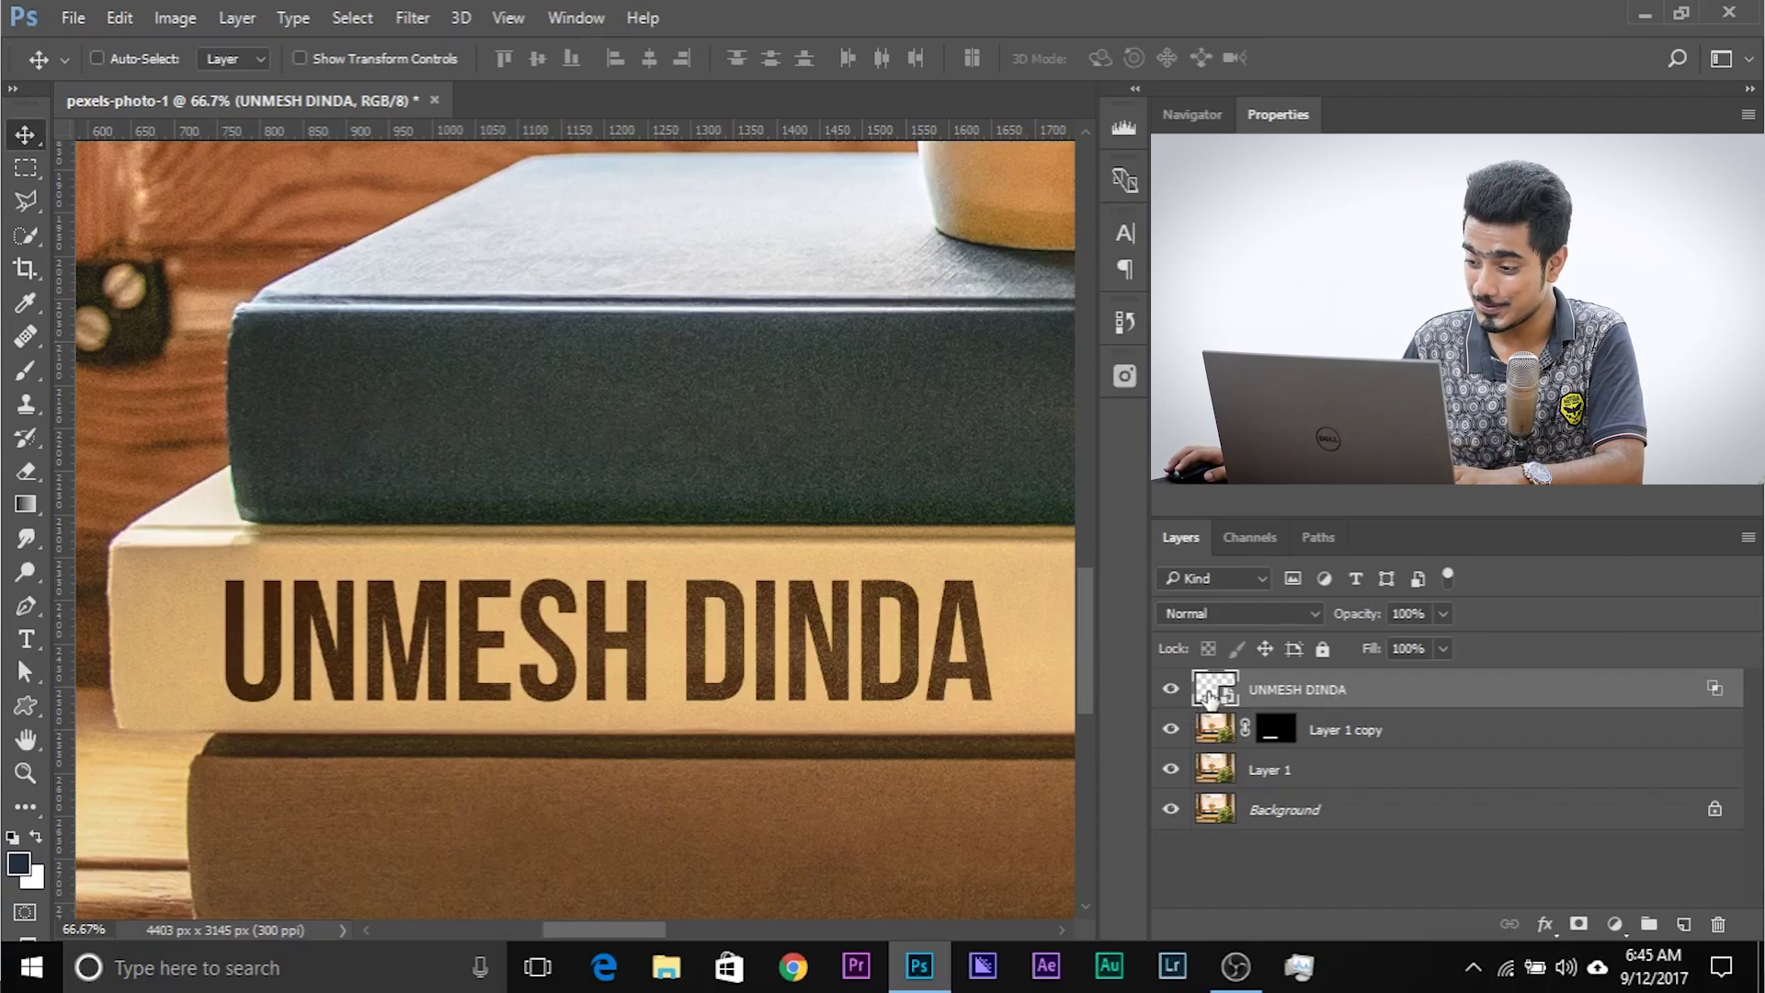
double_click(1213, 690)
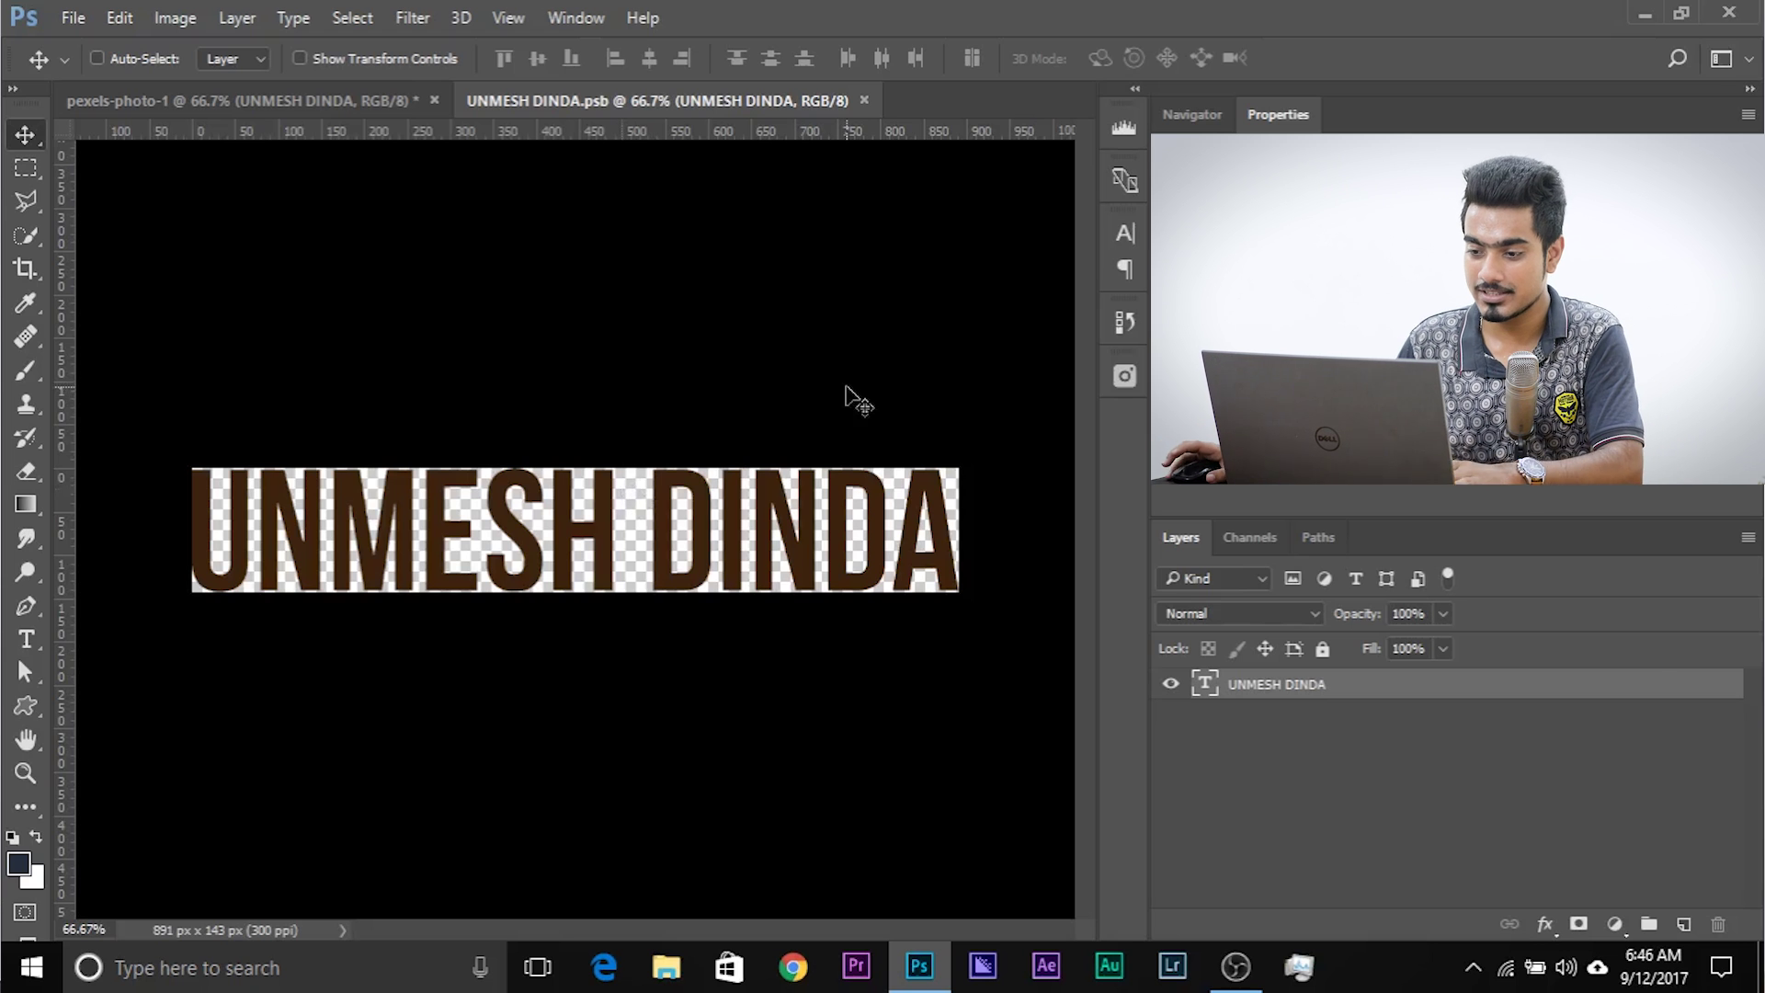
- Apply a bent Distort > Shear smart filter to the text, then undo it
left_click(405, 17)
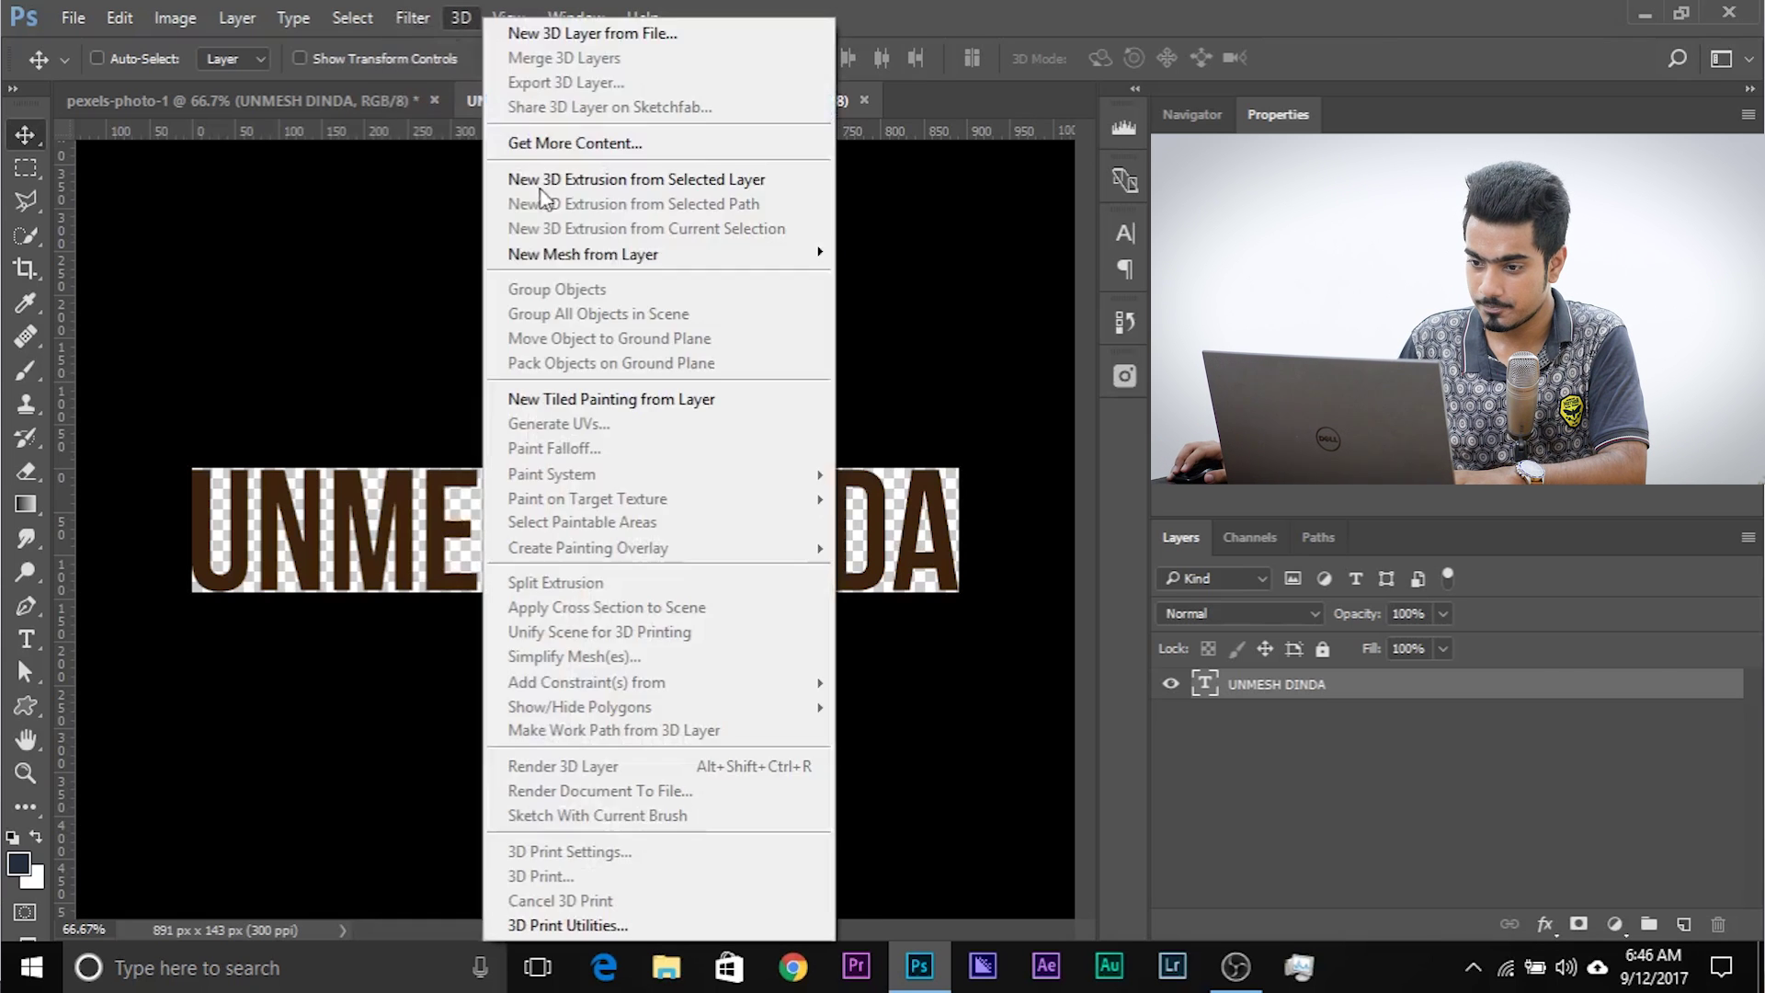
mouse_move(546, 360)
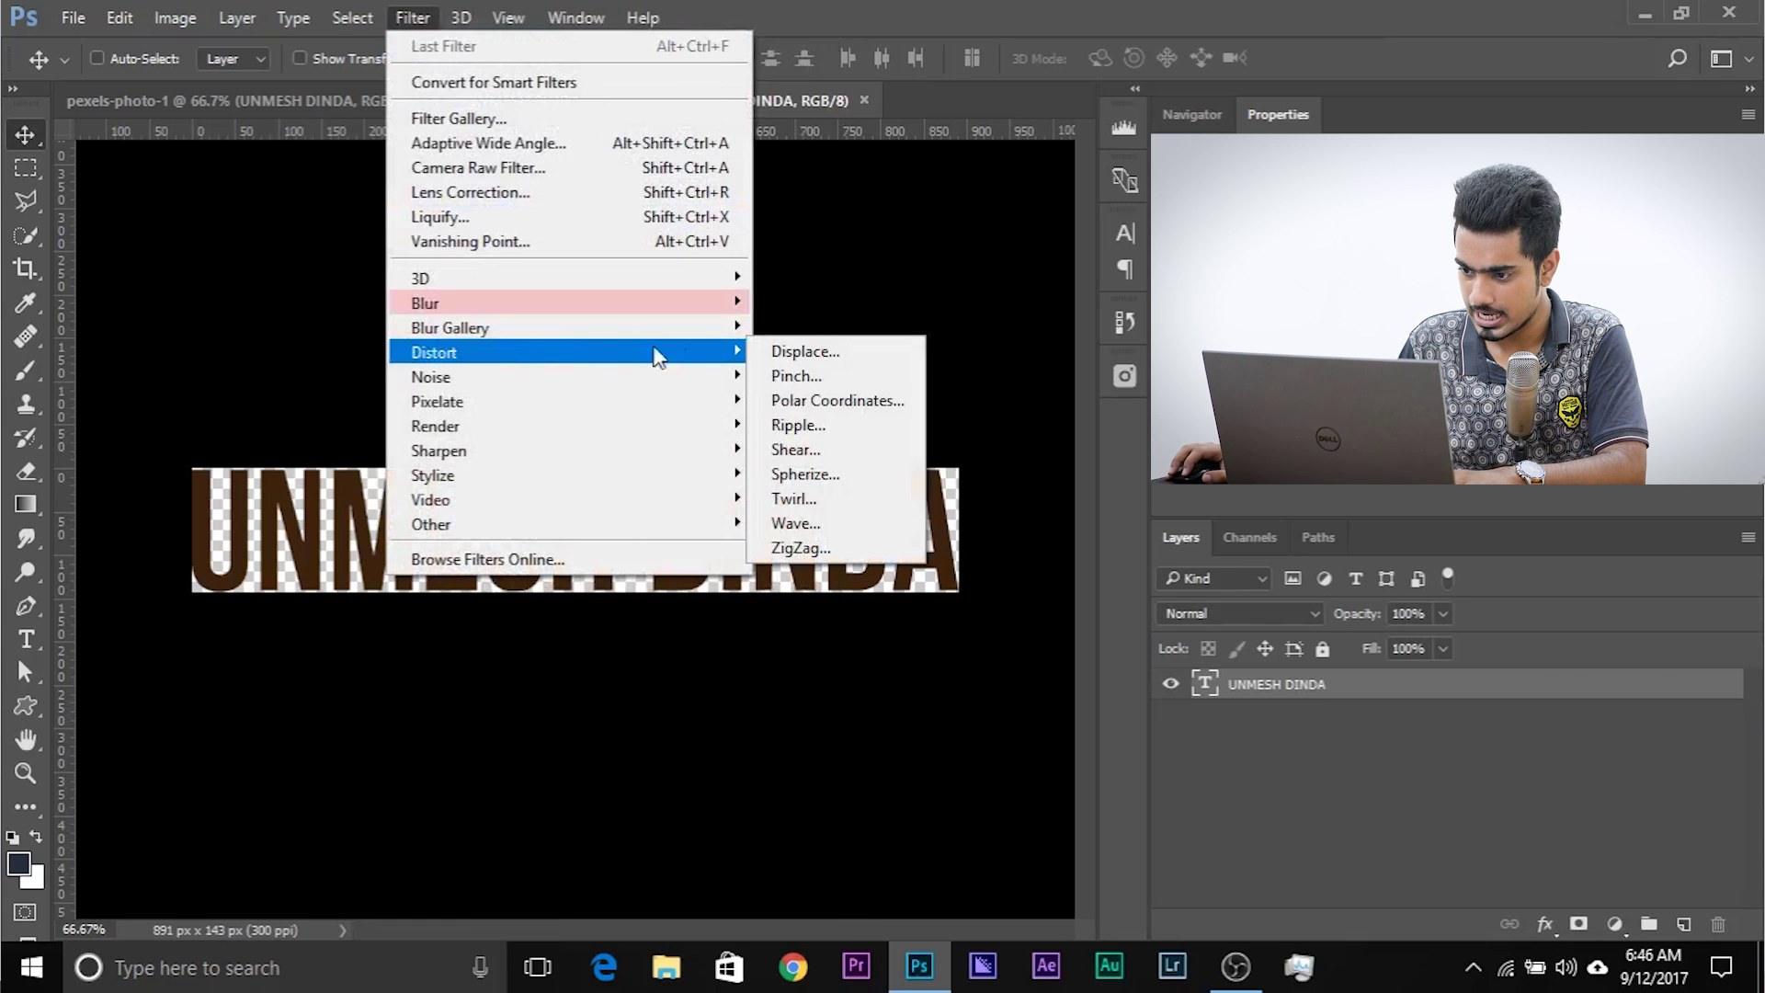
left_click(807, 449)
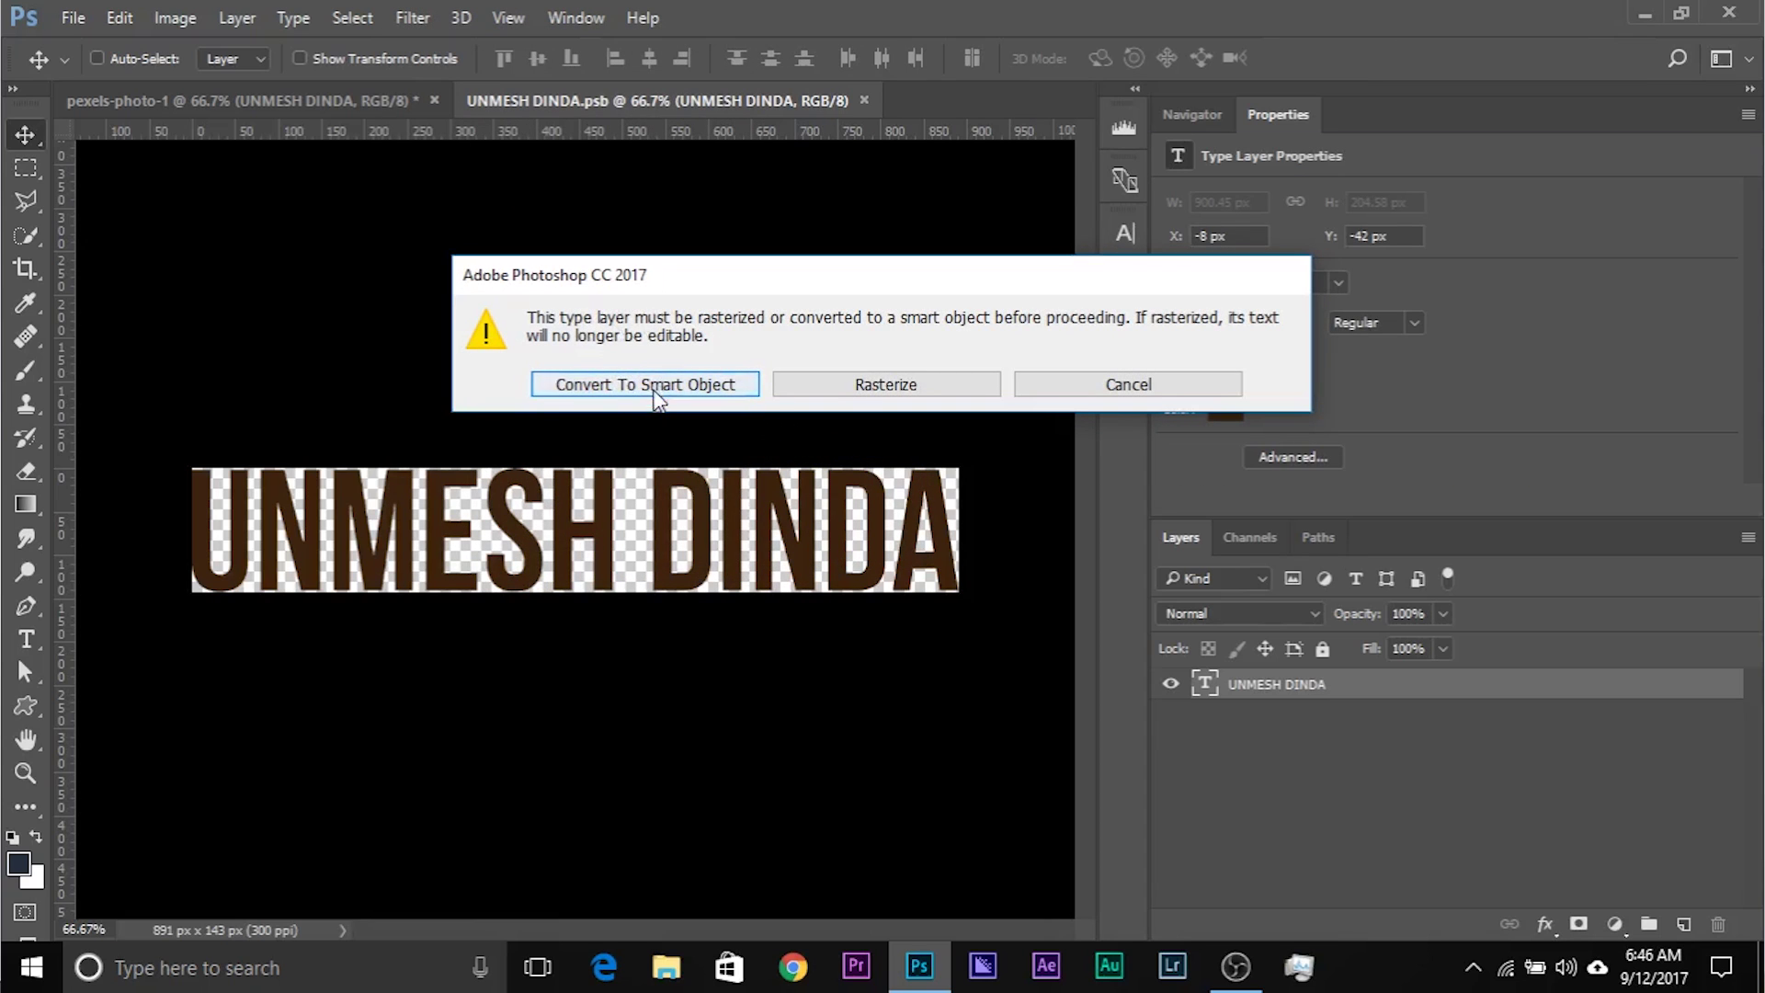
left_click(593, 386)
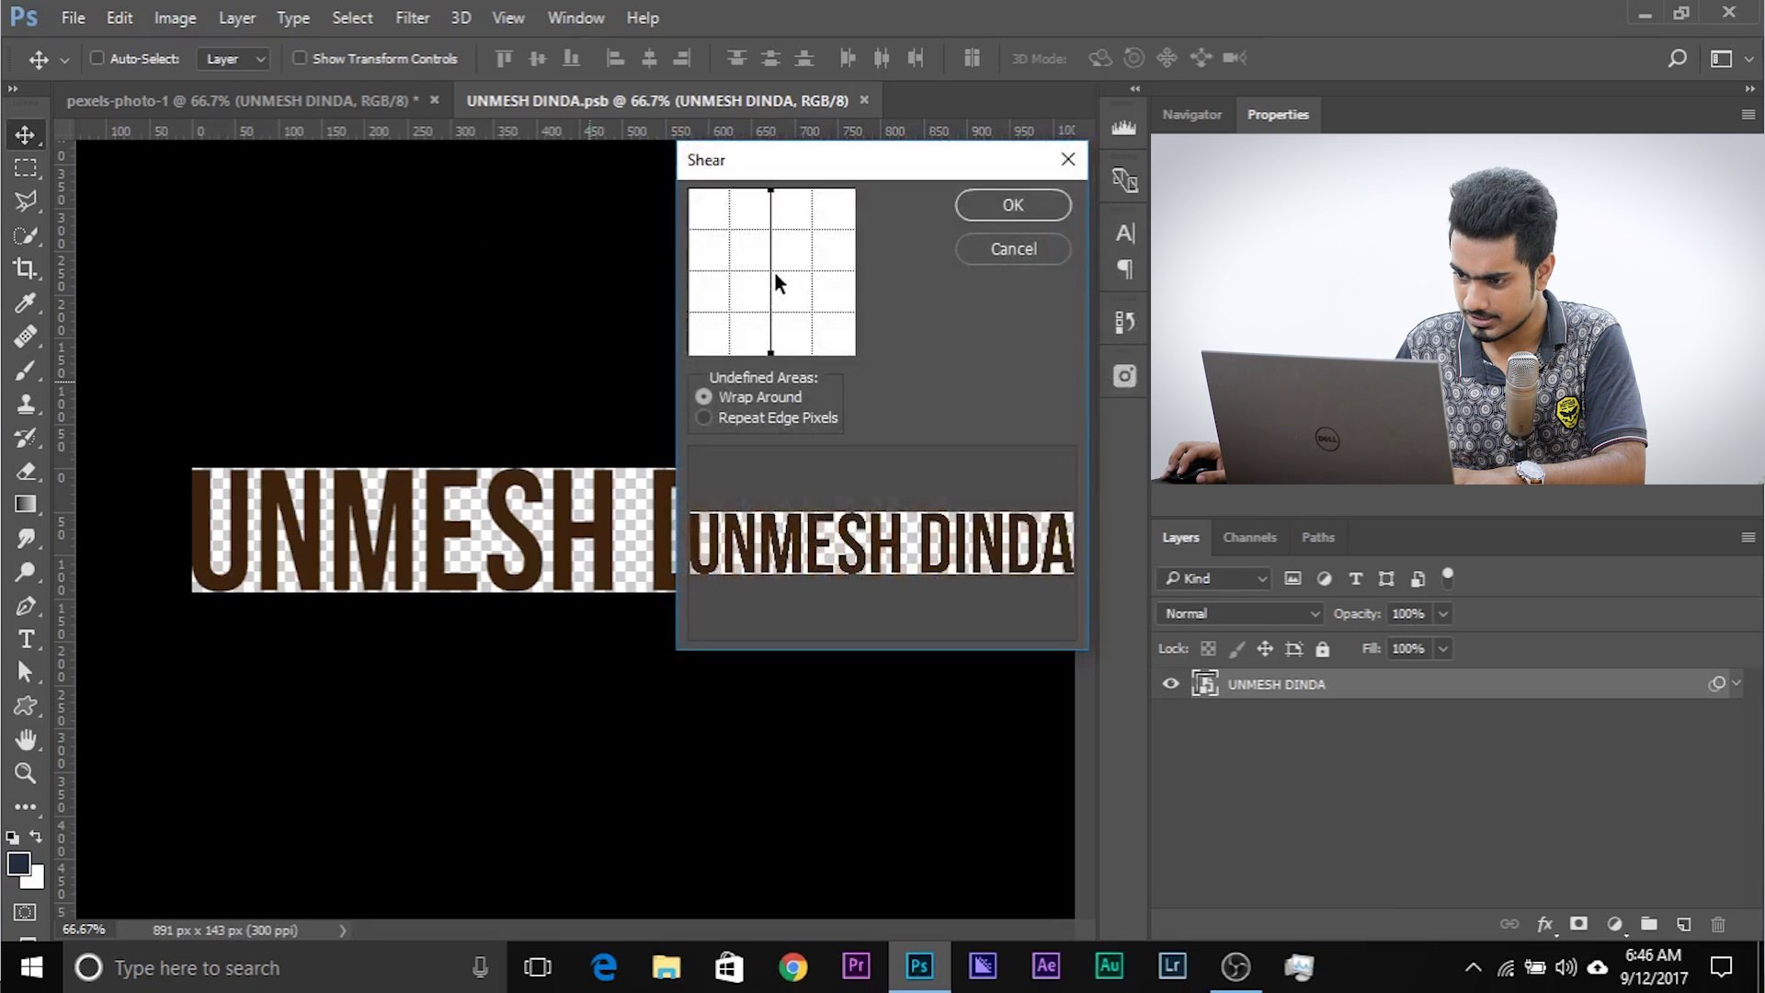
left_click_drag(770, 269, 766, 299)
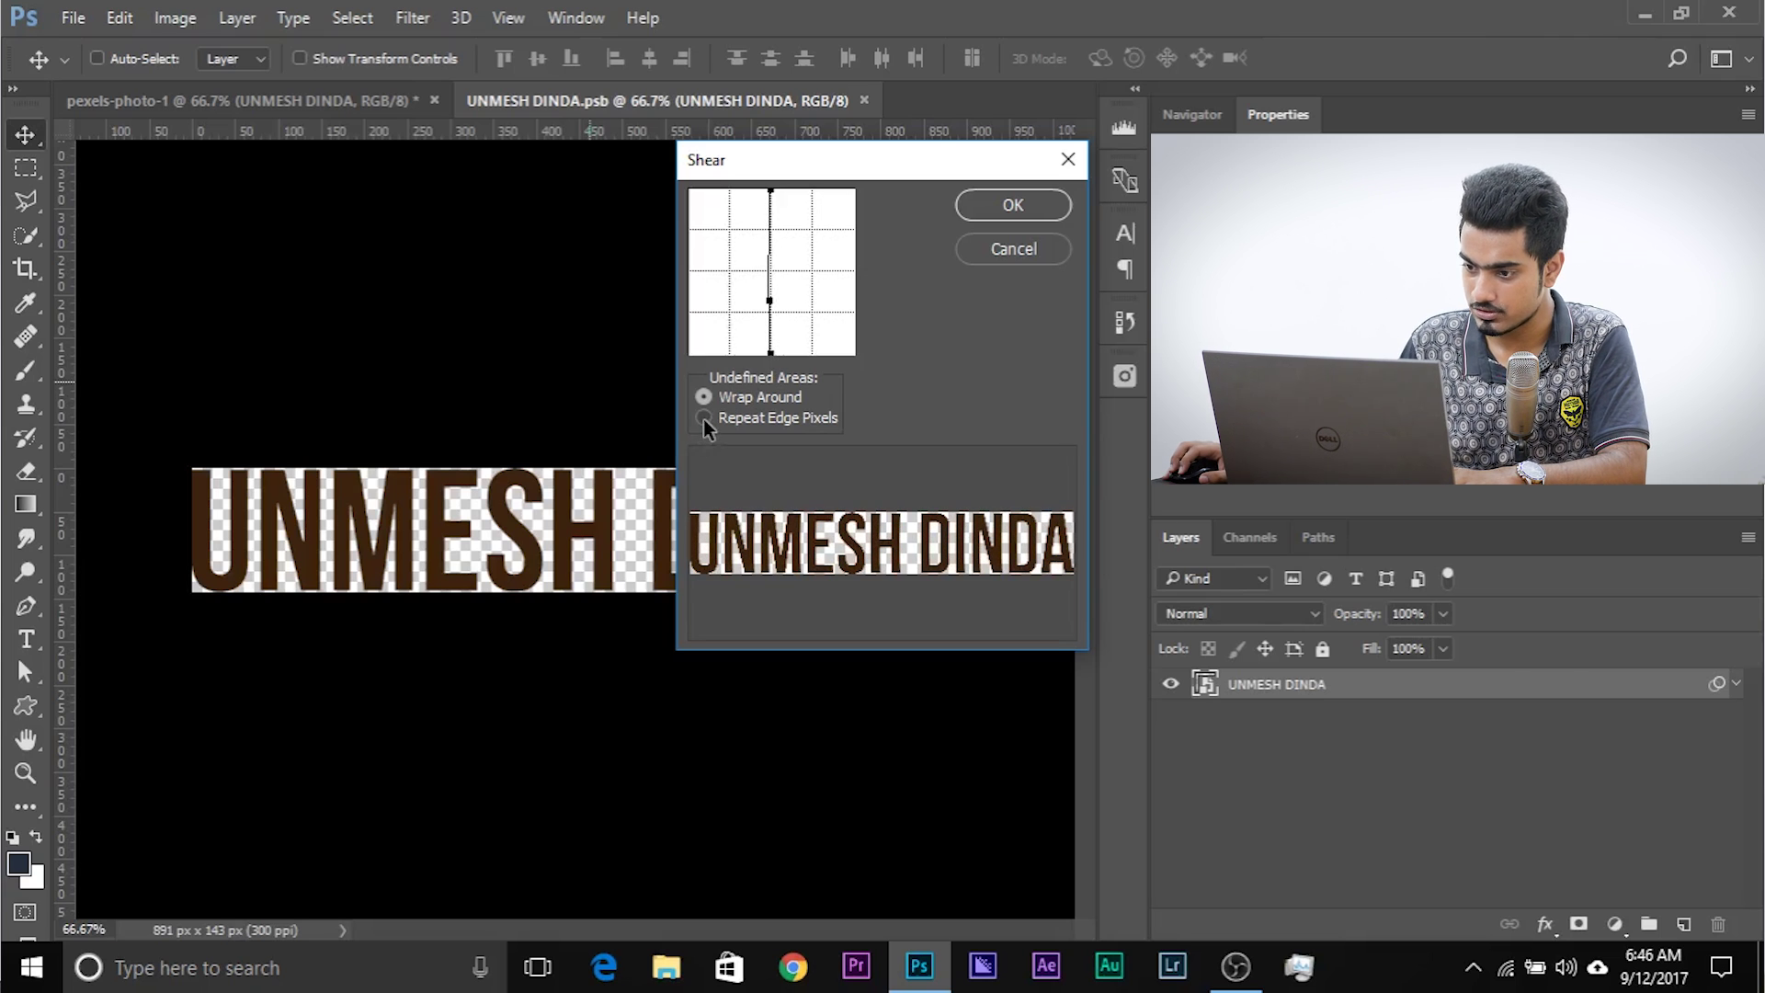
left_click(1014, 204)
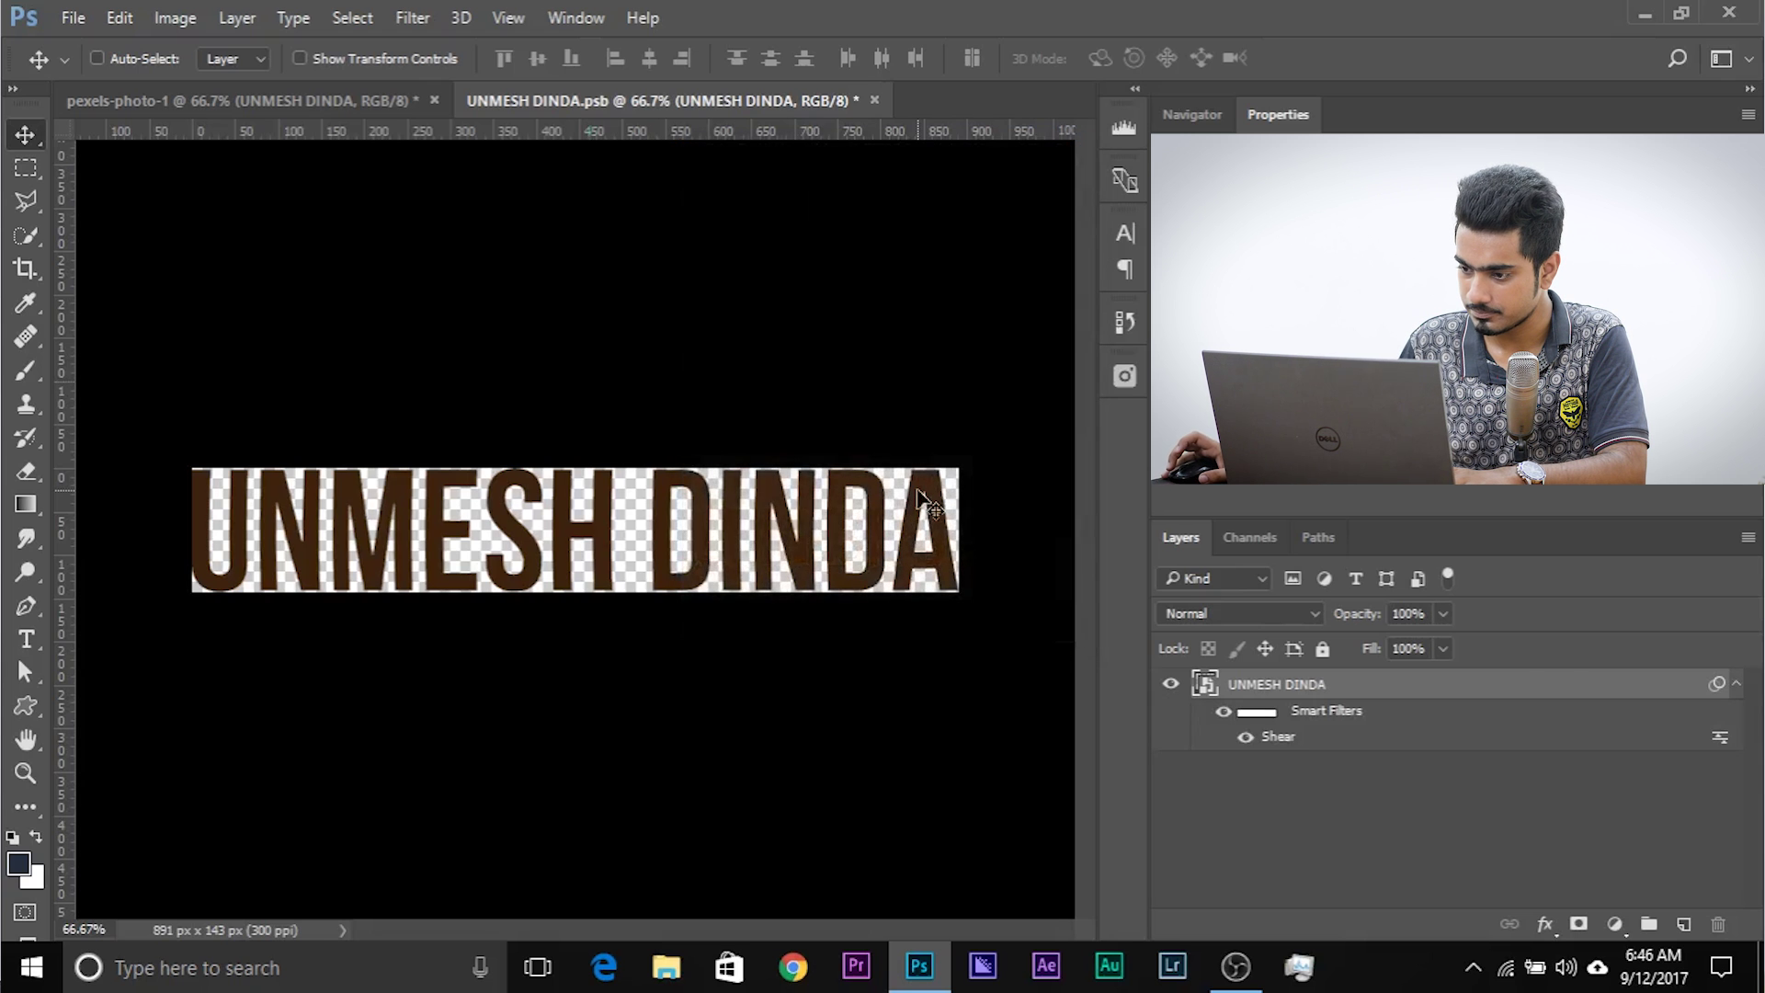
scroll(919, 501, "up", 2)
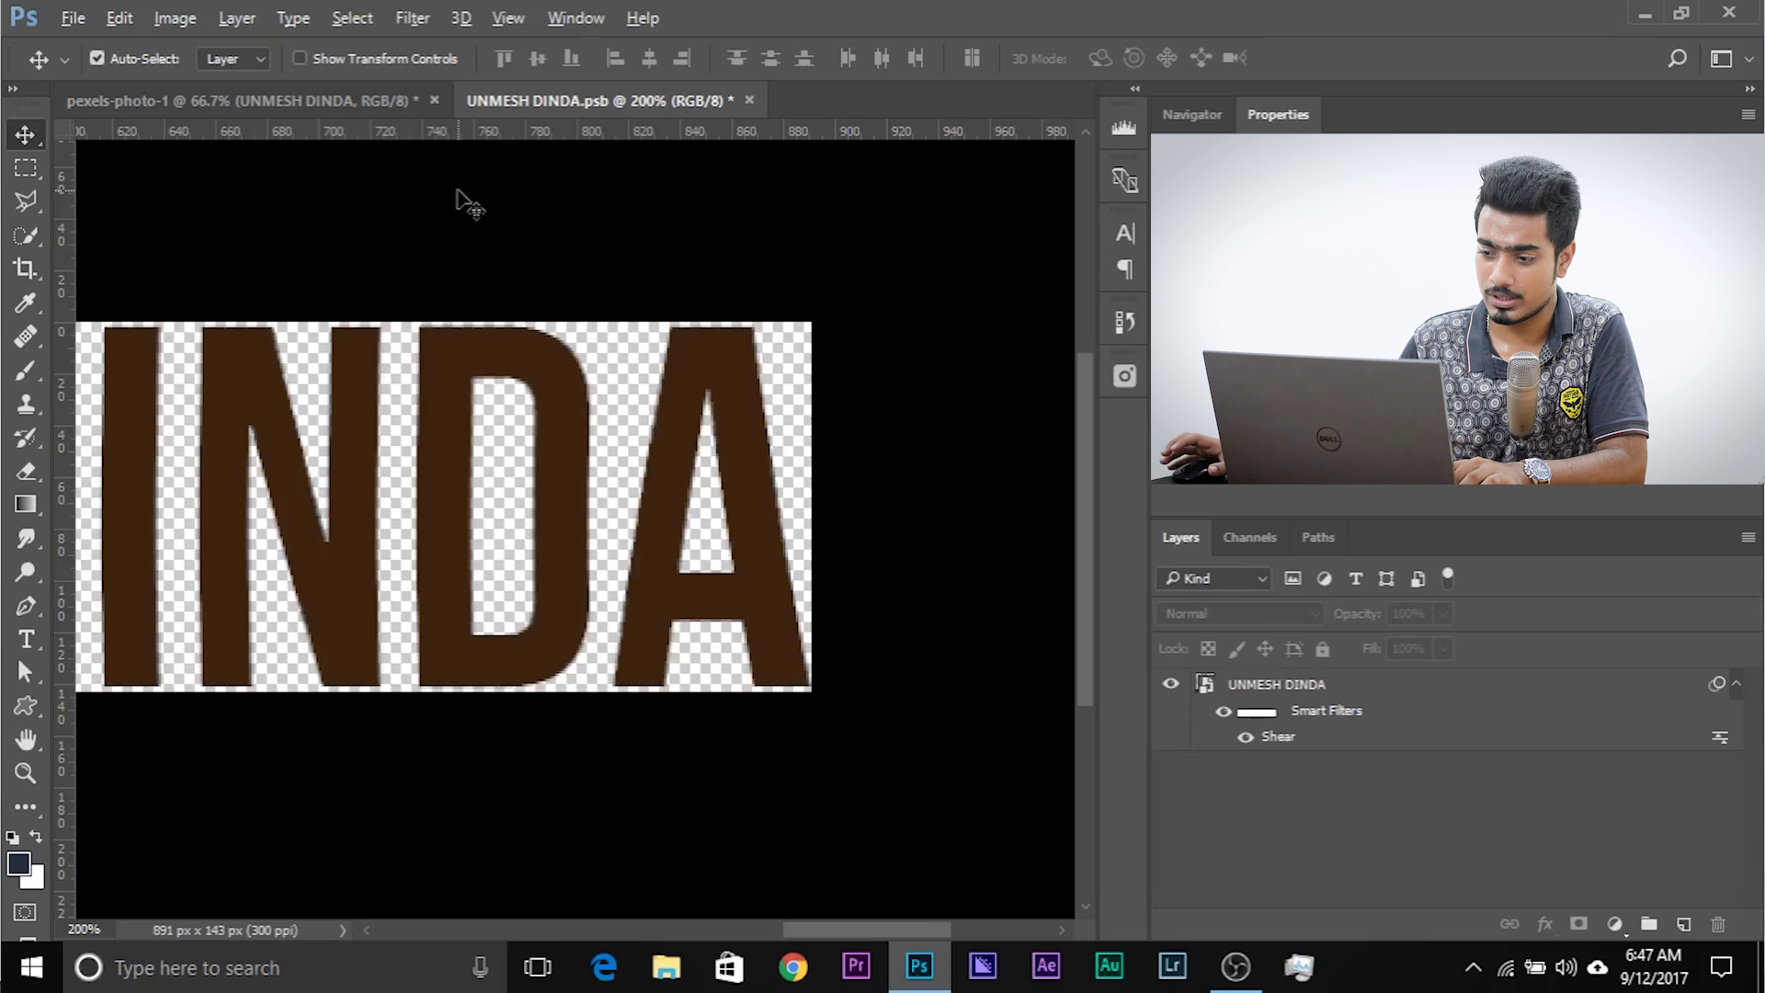
key("ctrl+alt+z")
key("ctrl+alt+z")
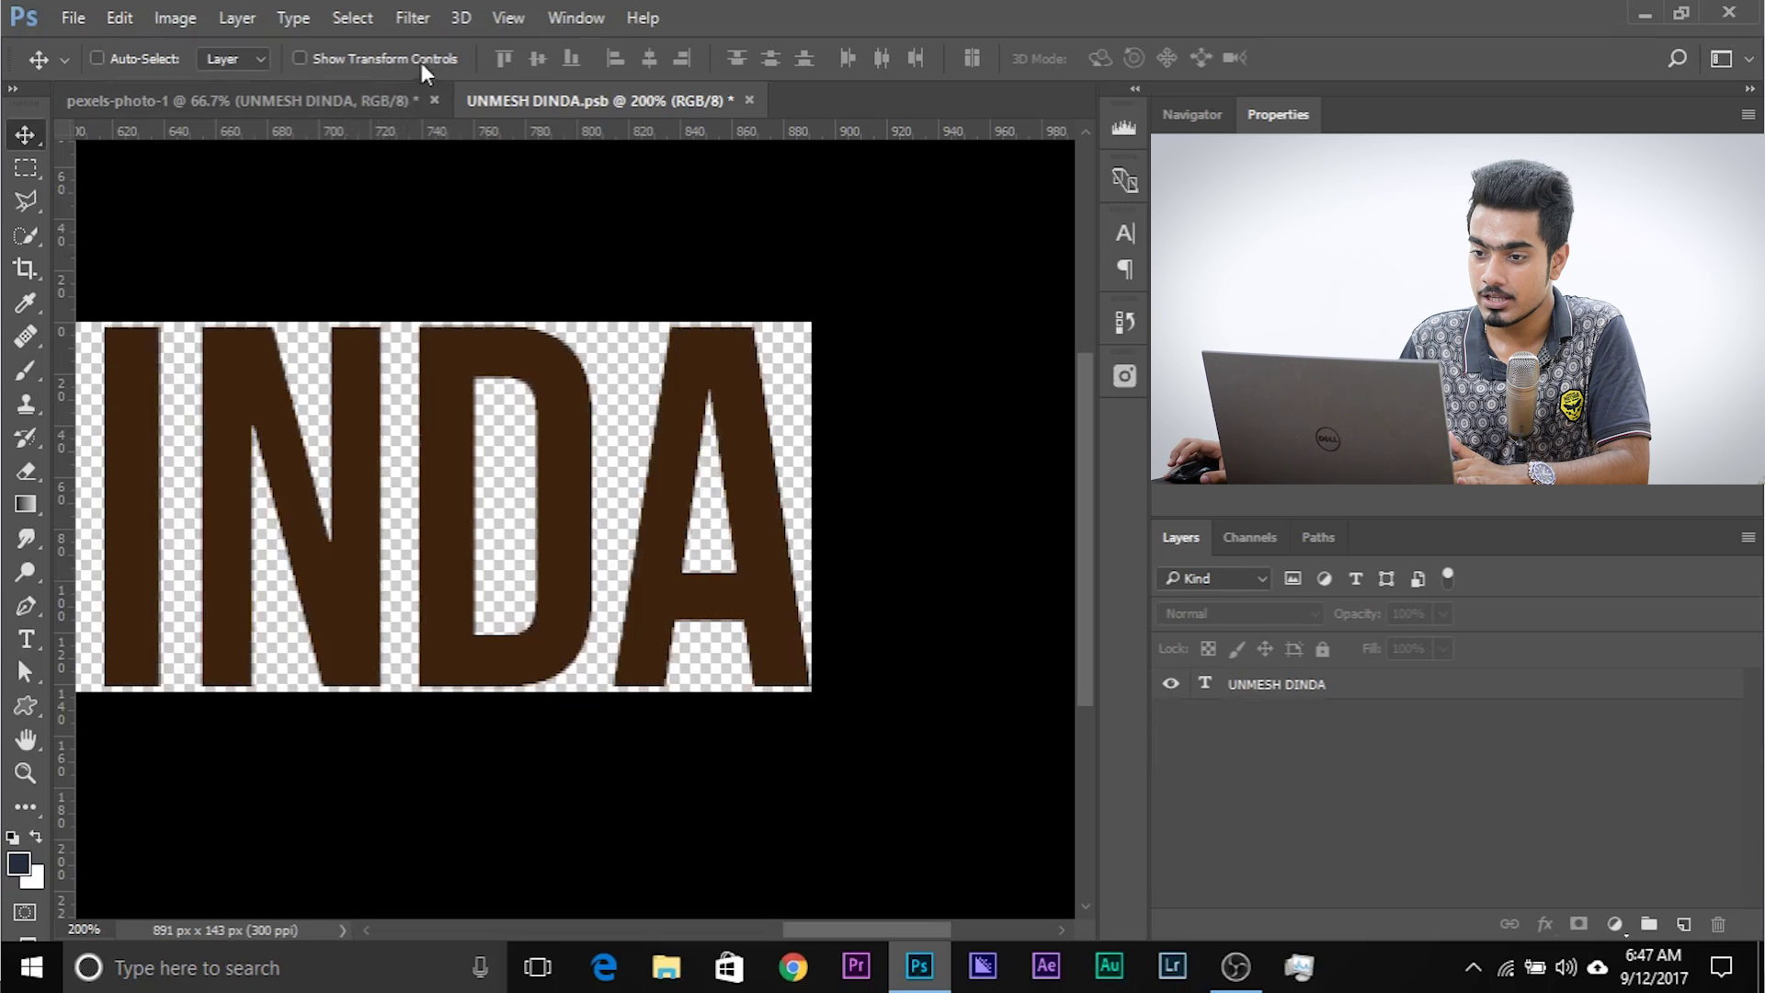
- Reapply Shear as a smart filter on the type layer with Repeat Edge Pixels for undefined areas
left_click(426, 19)
left_click(460, 18)
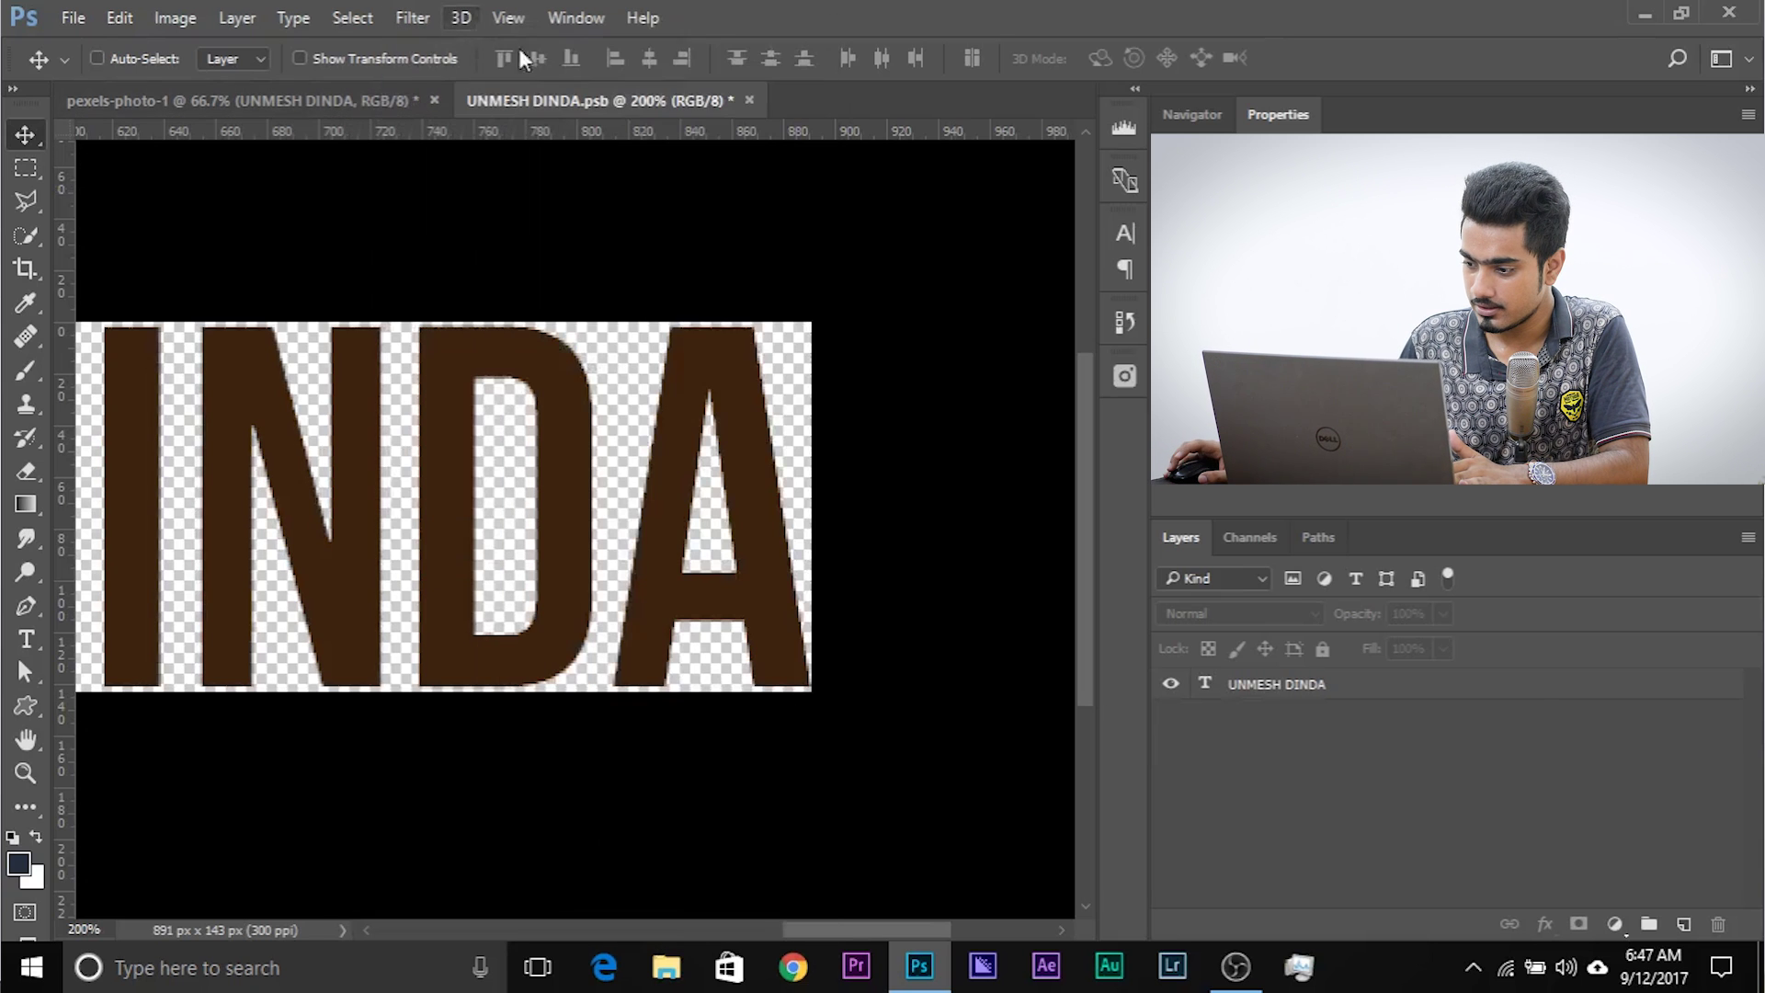
left_click(1297, 691)
left_click(413, 17)
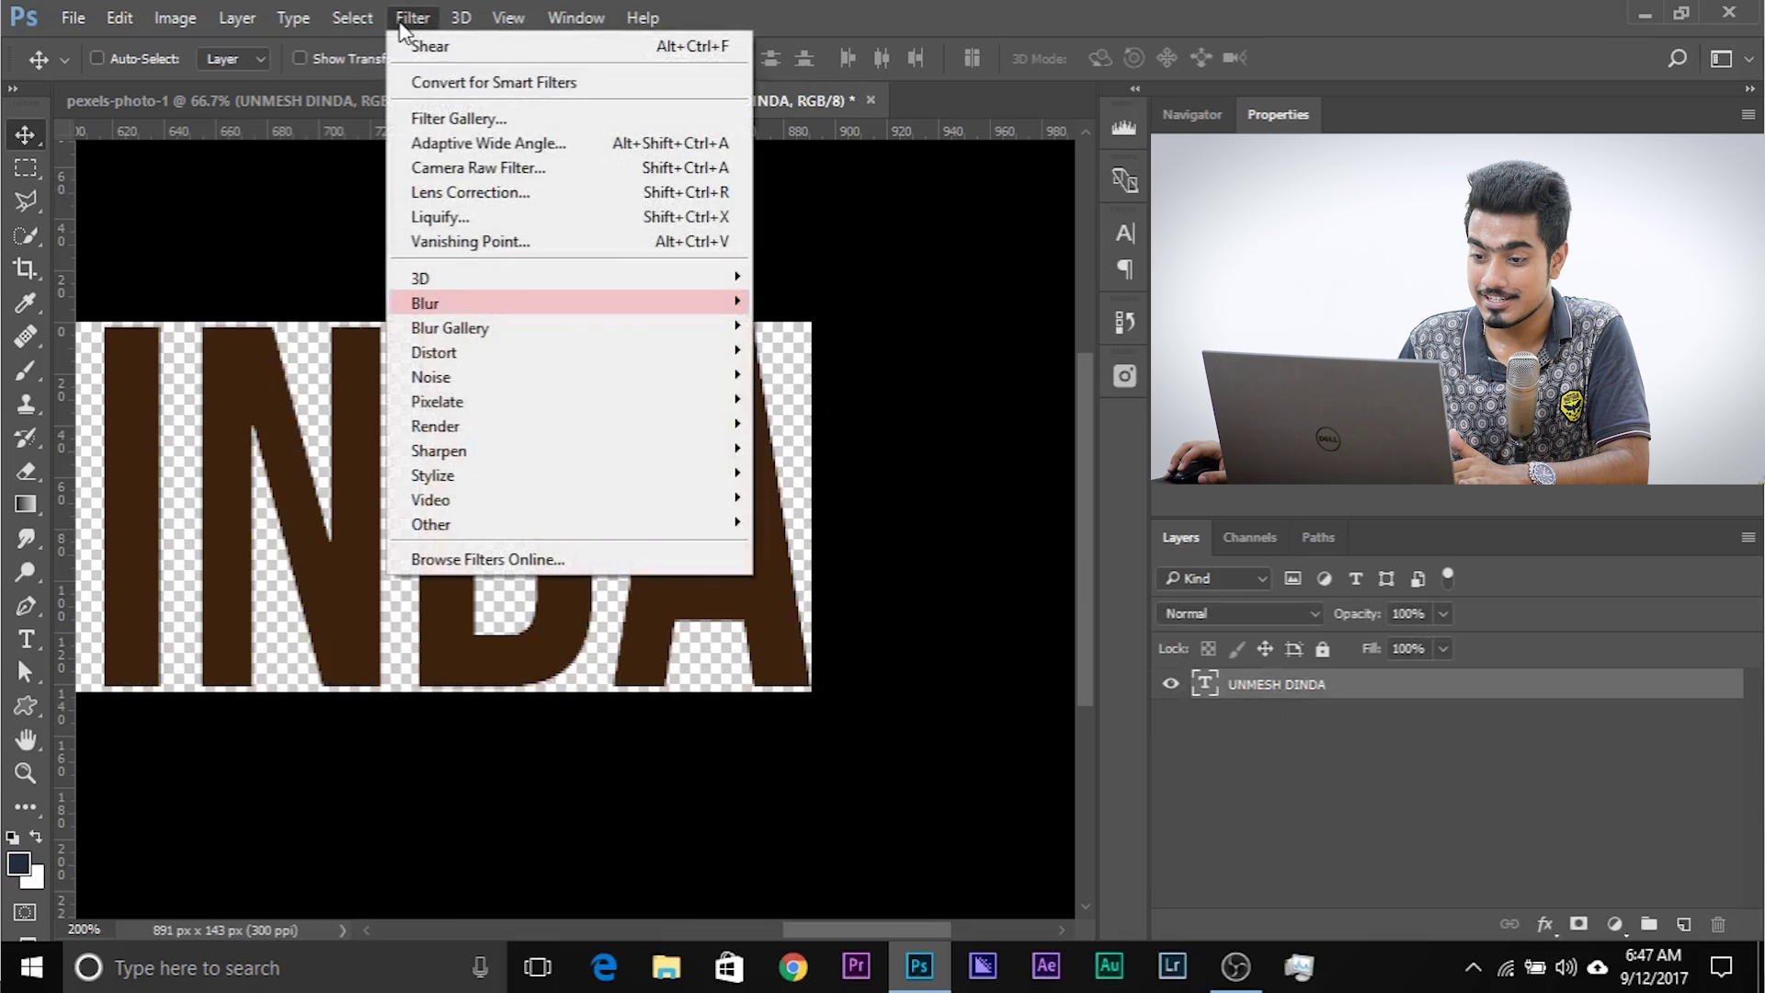
mouse_move(610, 355)
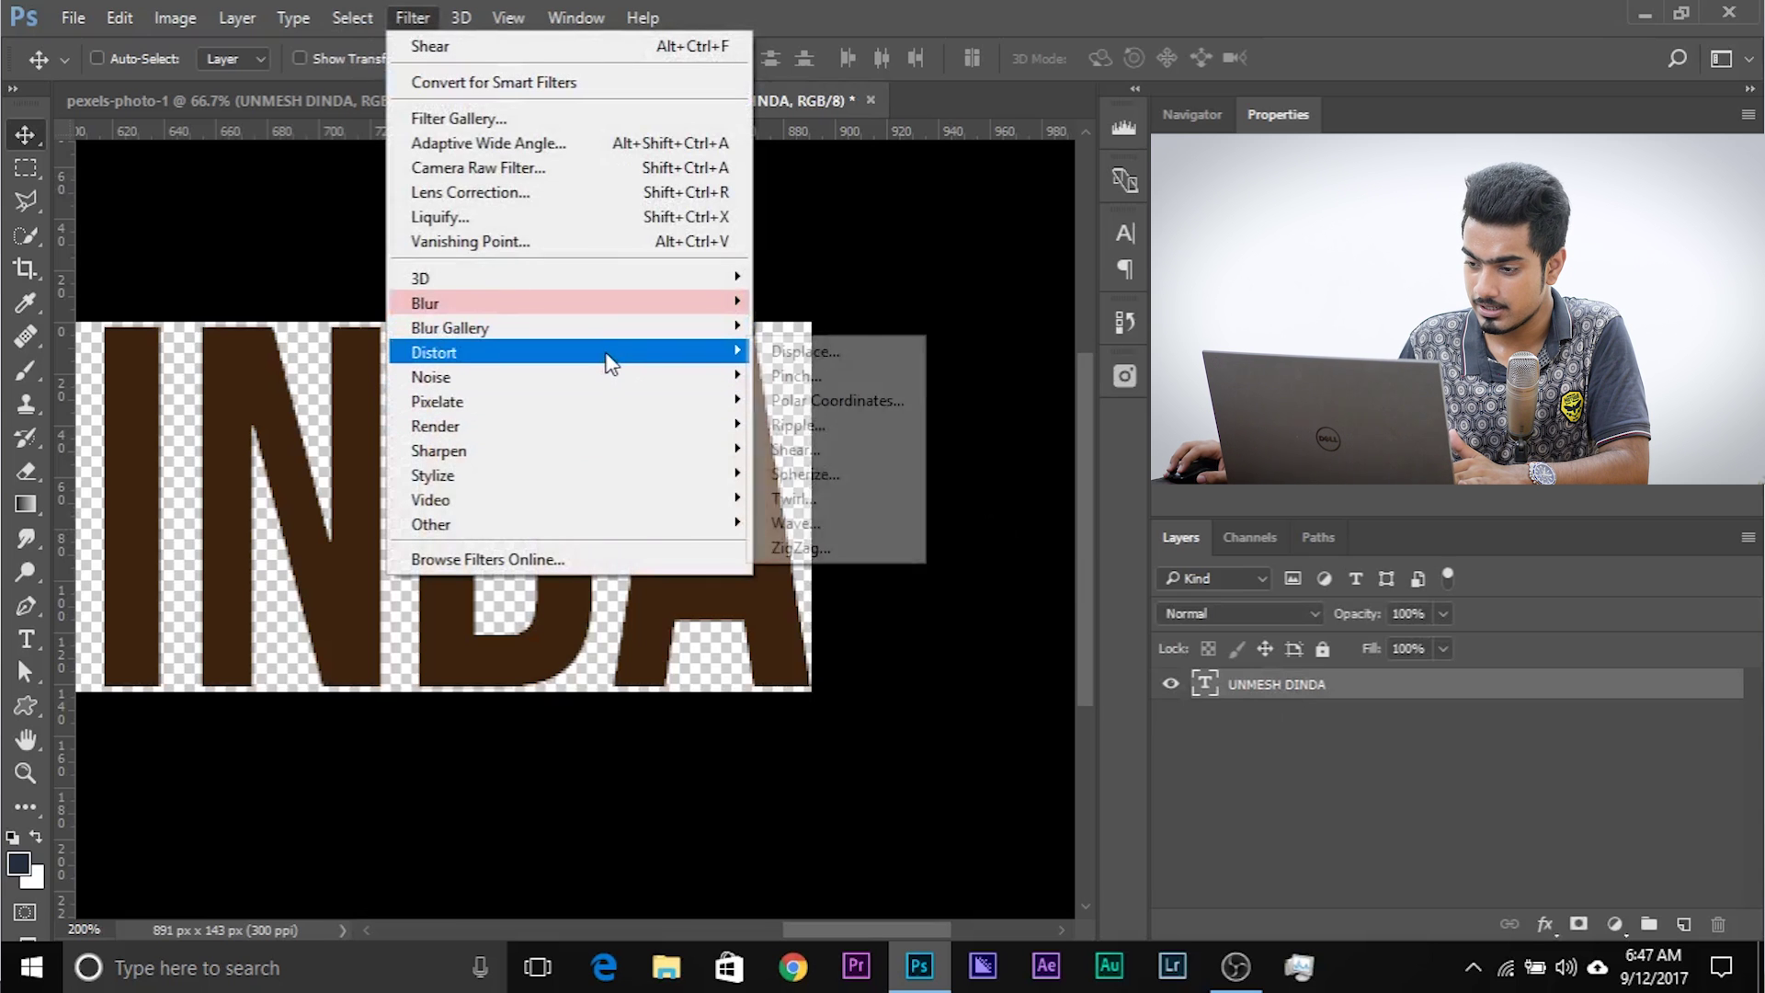
left_click(811, 454)
left_click(664, 387)
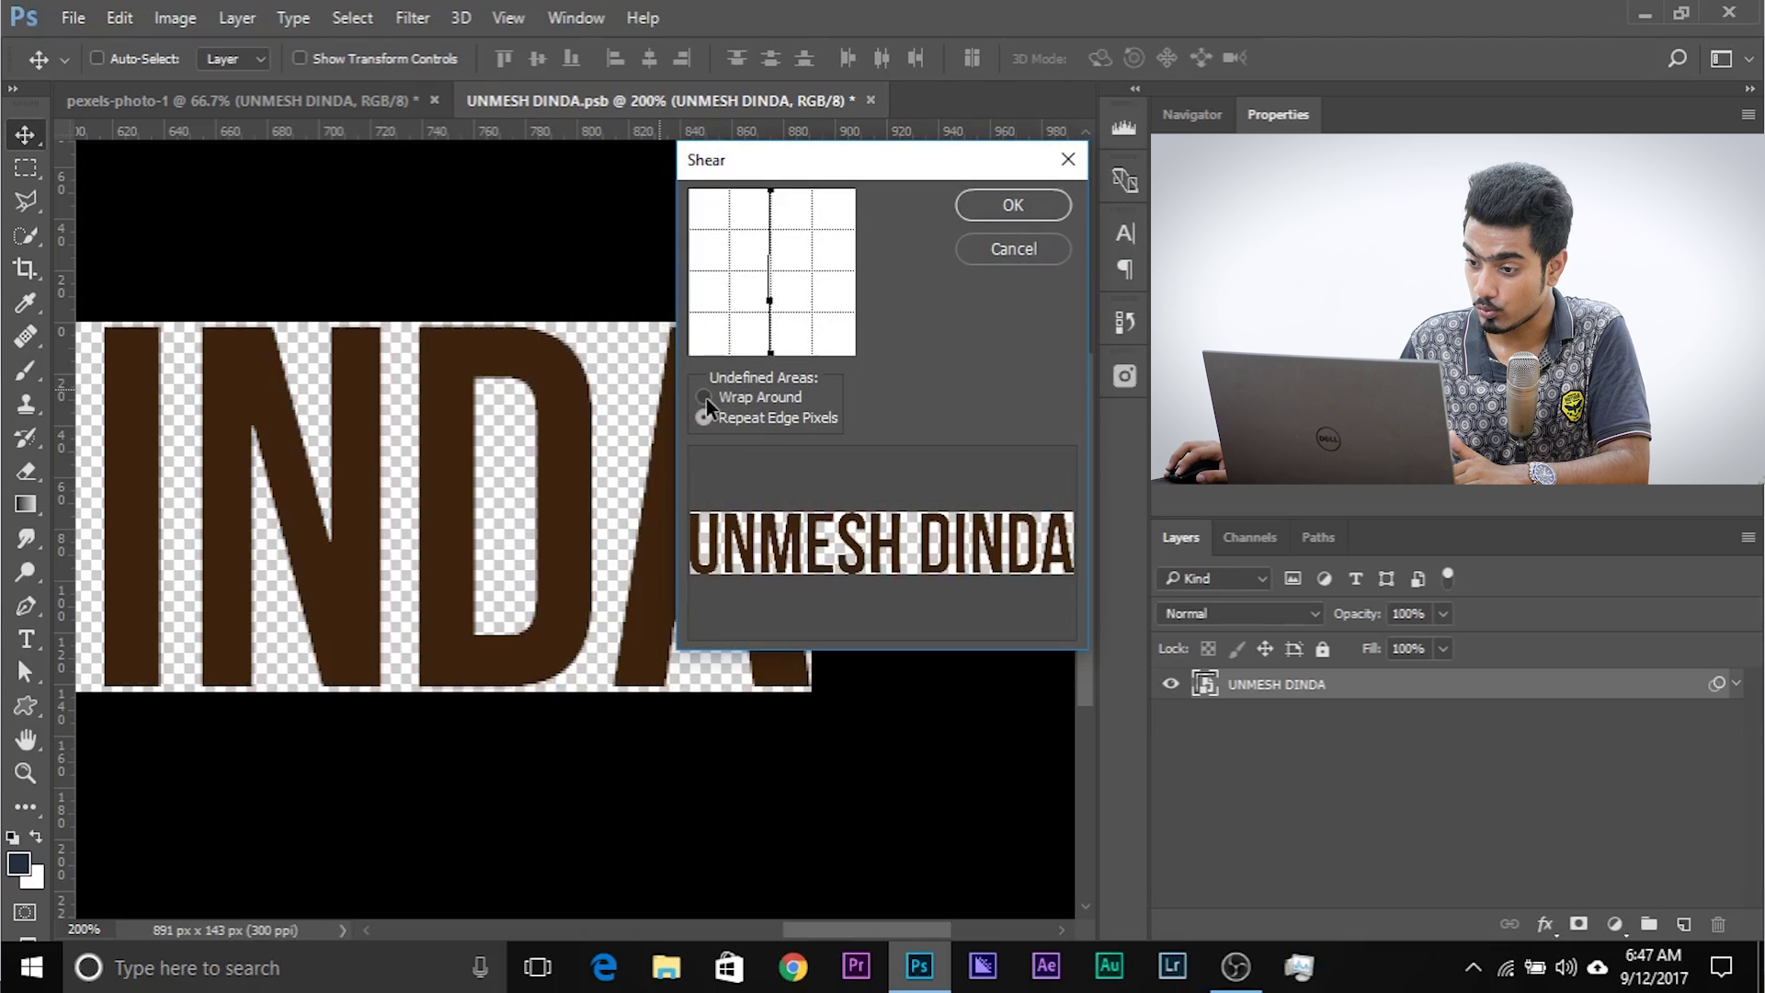
left_click(706, 397)
left_click(986, 204)
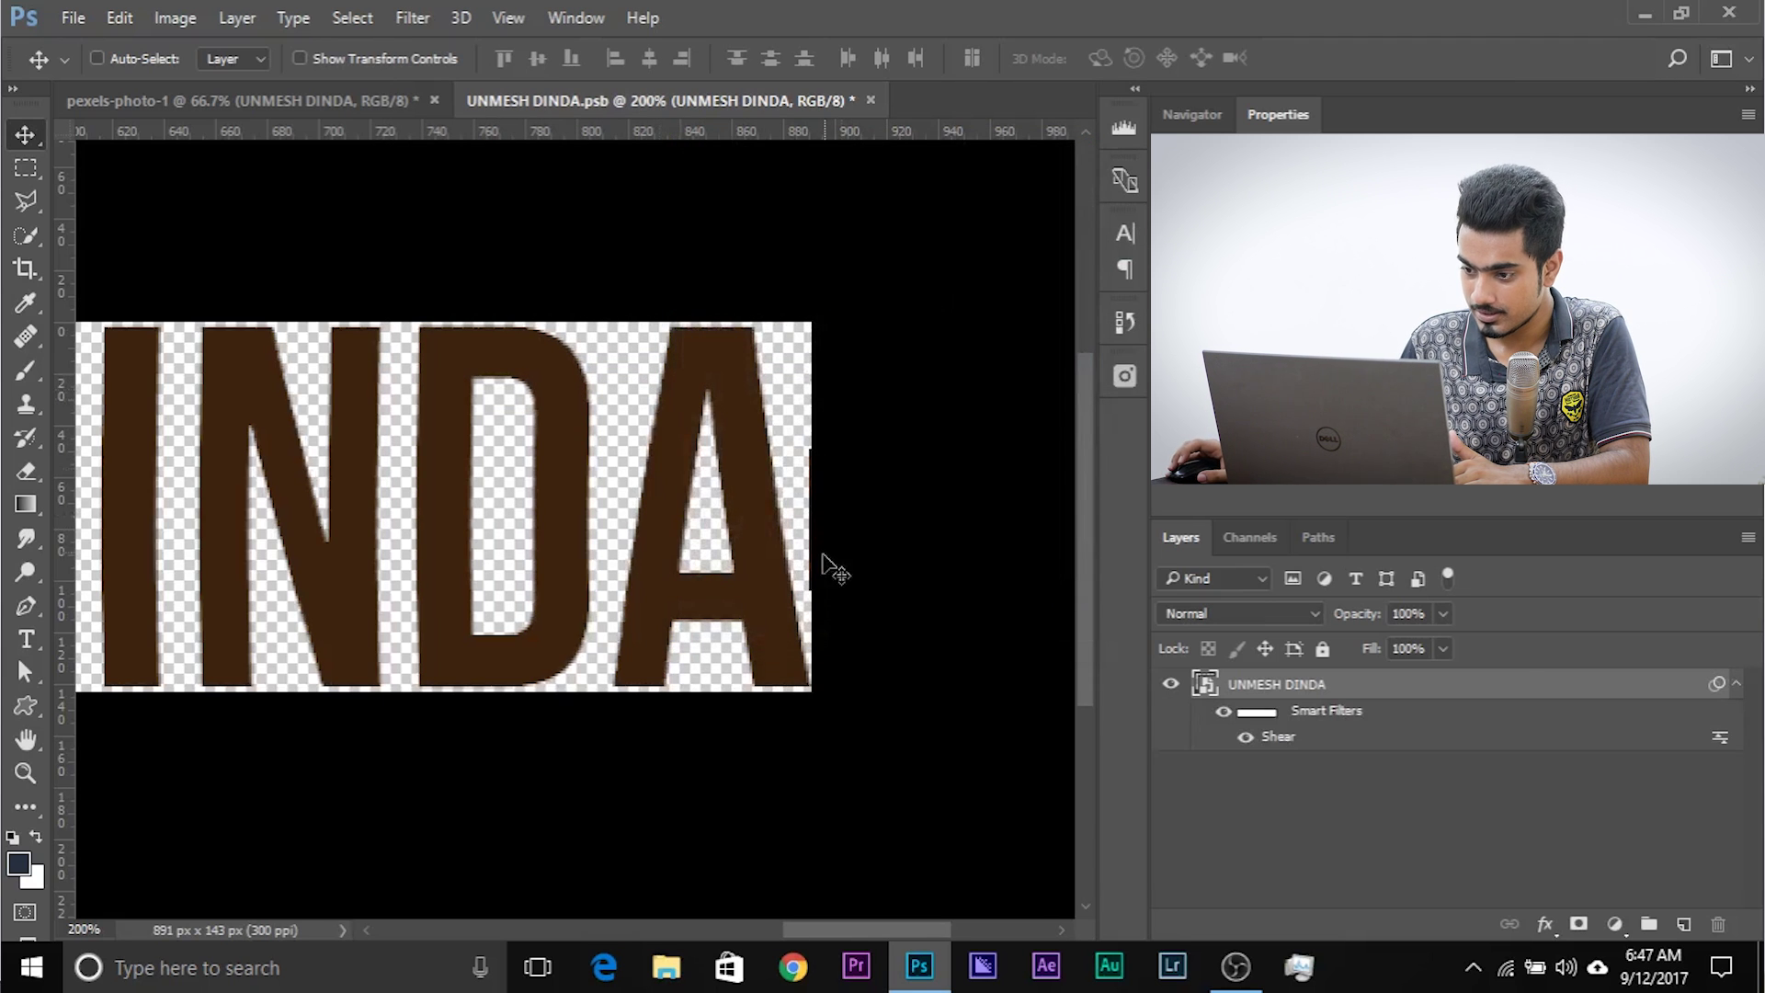
- Inspect the sheared letters' edges and reopen the Shear filter settings
scroll(899, 558, "up", 1)
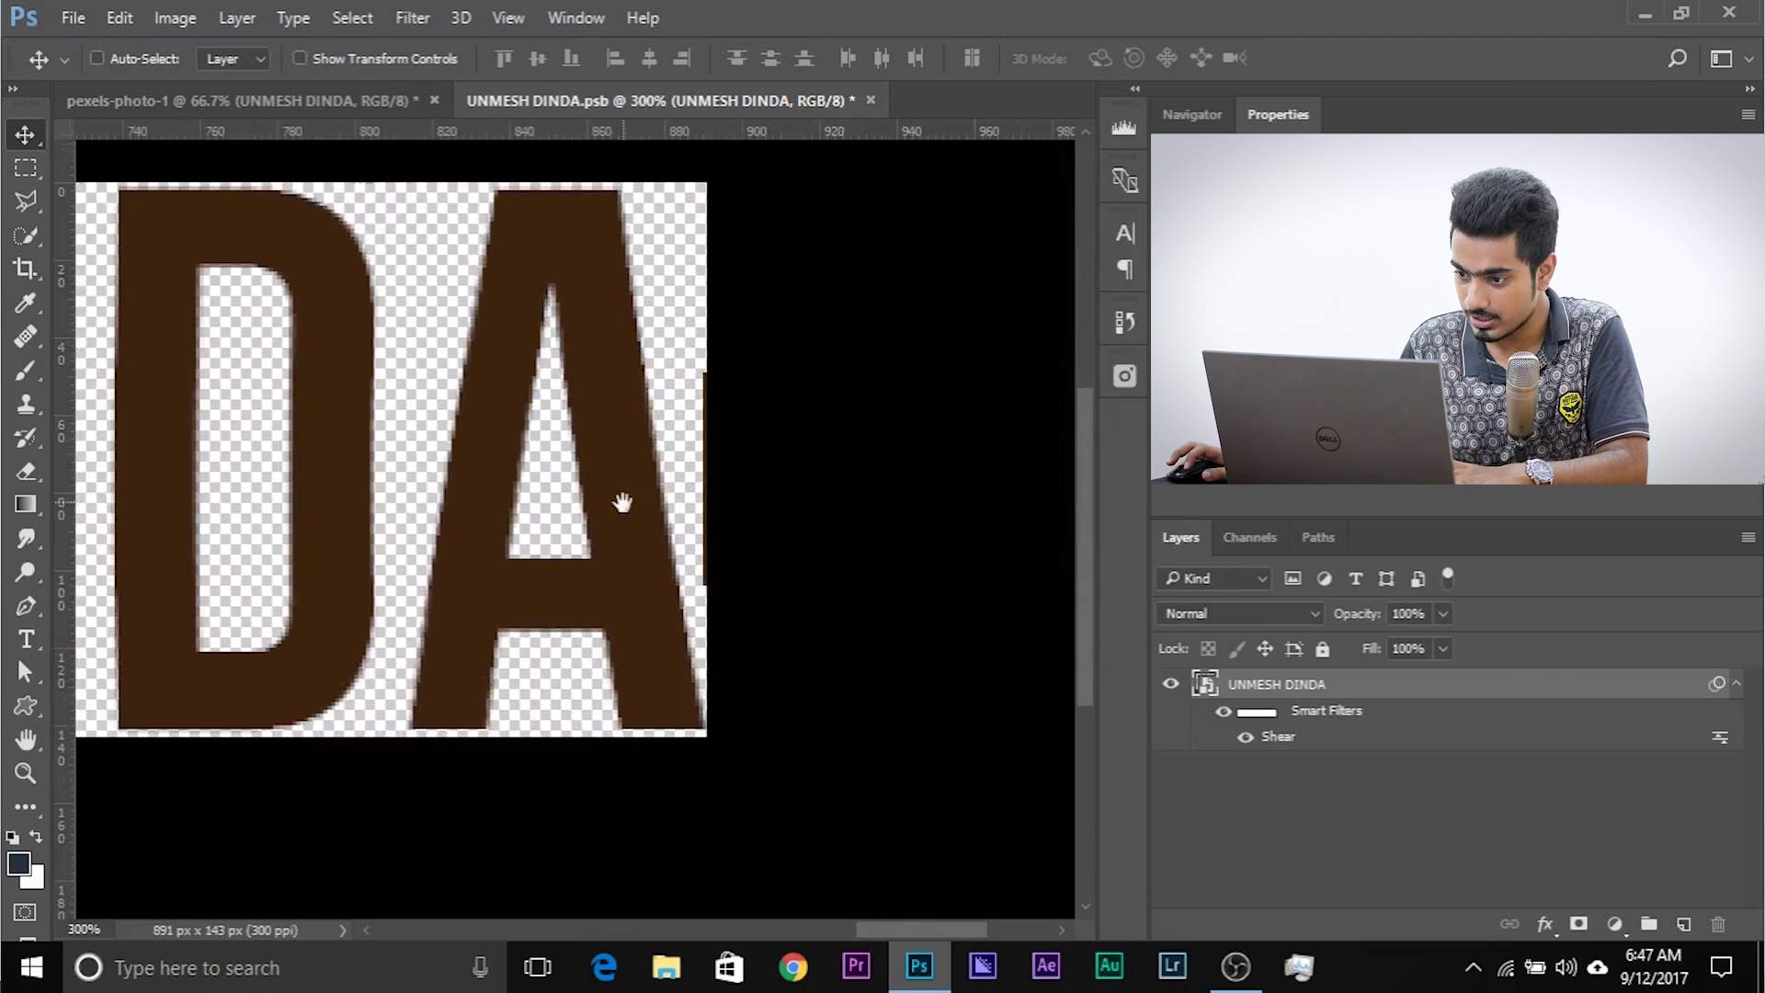
scroll(624, 562, "left", 10)
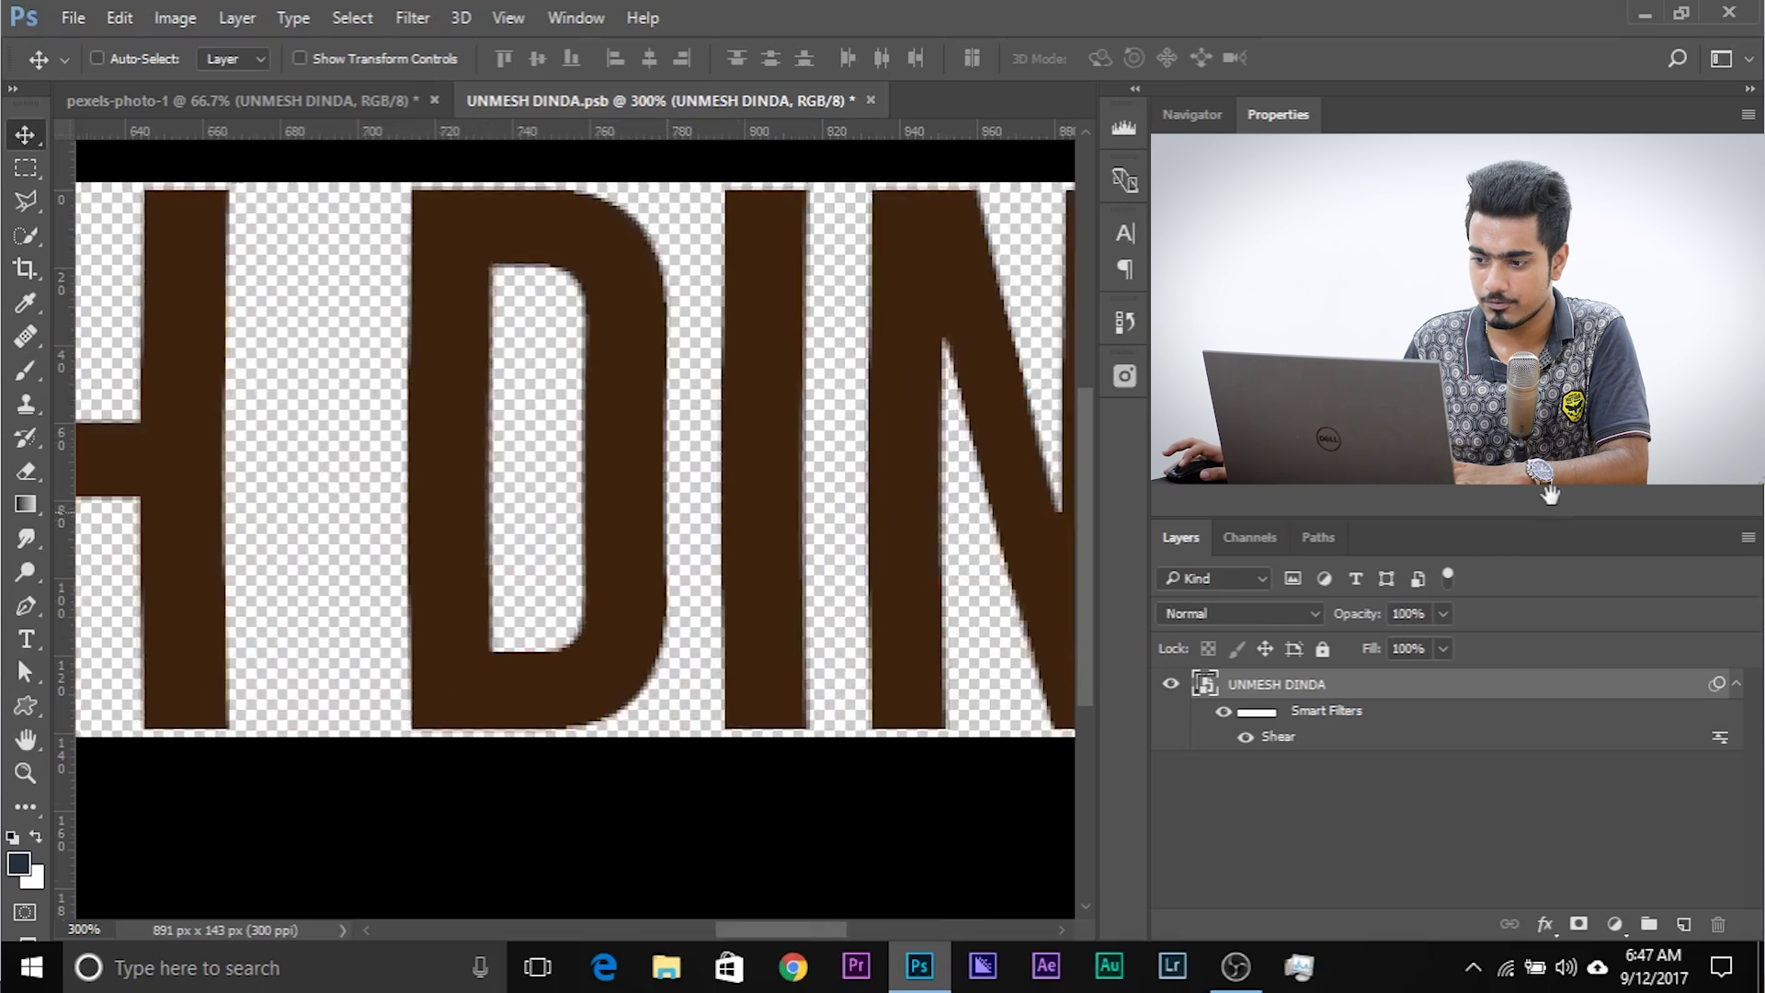
scroll(490, 326, "right", 3)
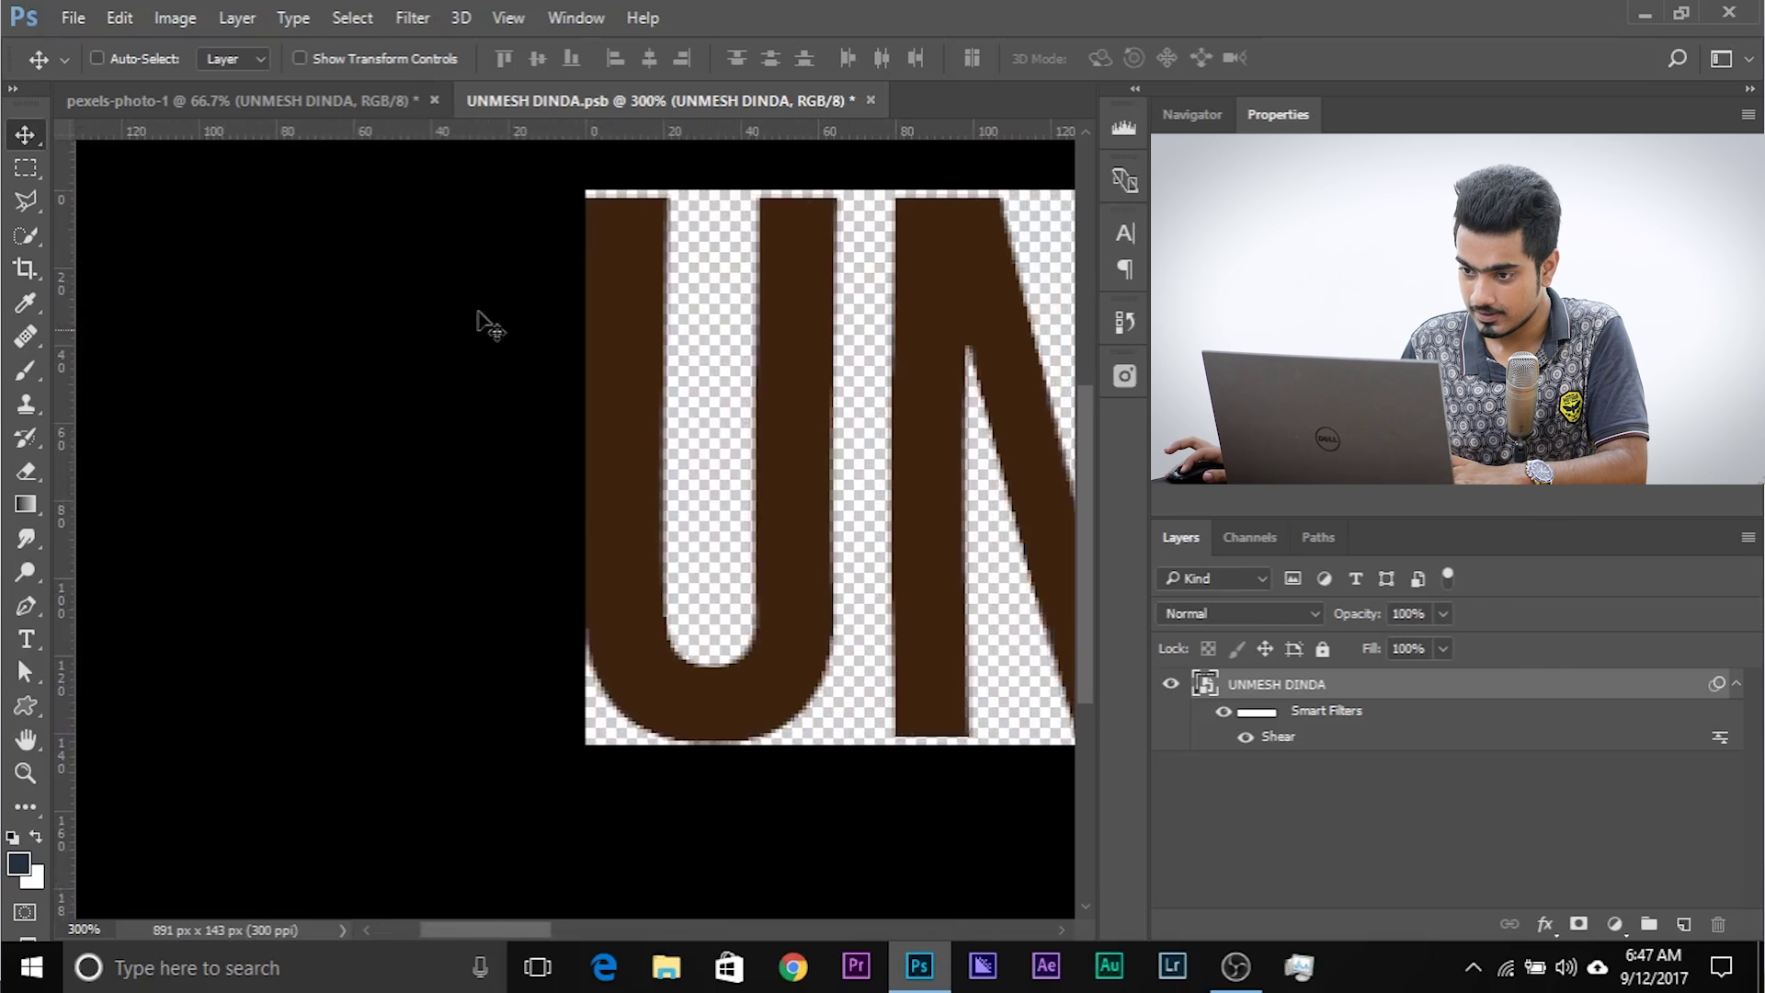
left_click_drag(569, 415, 400, 443)
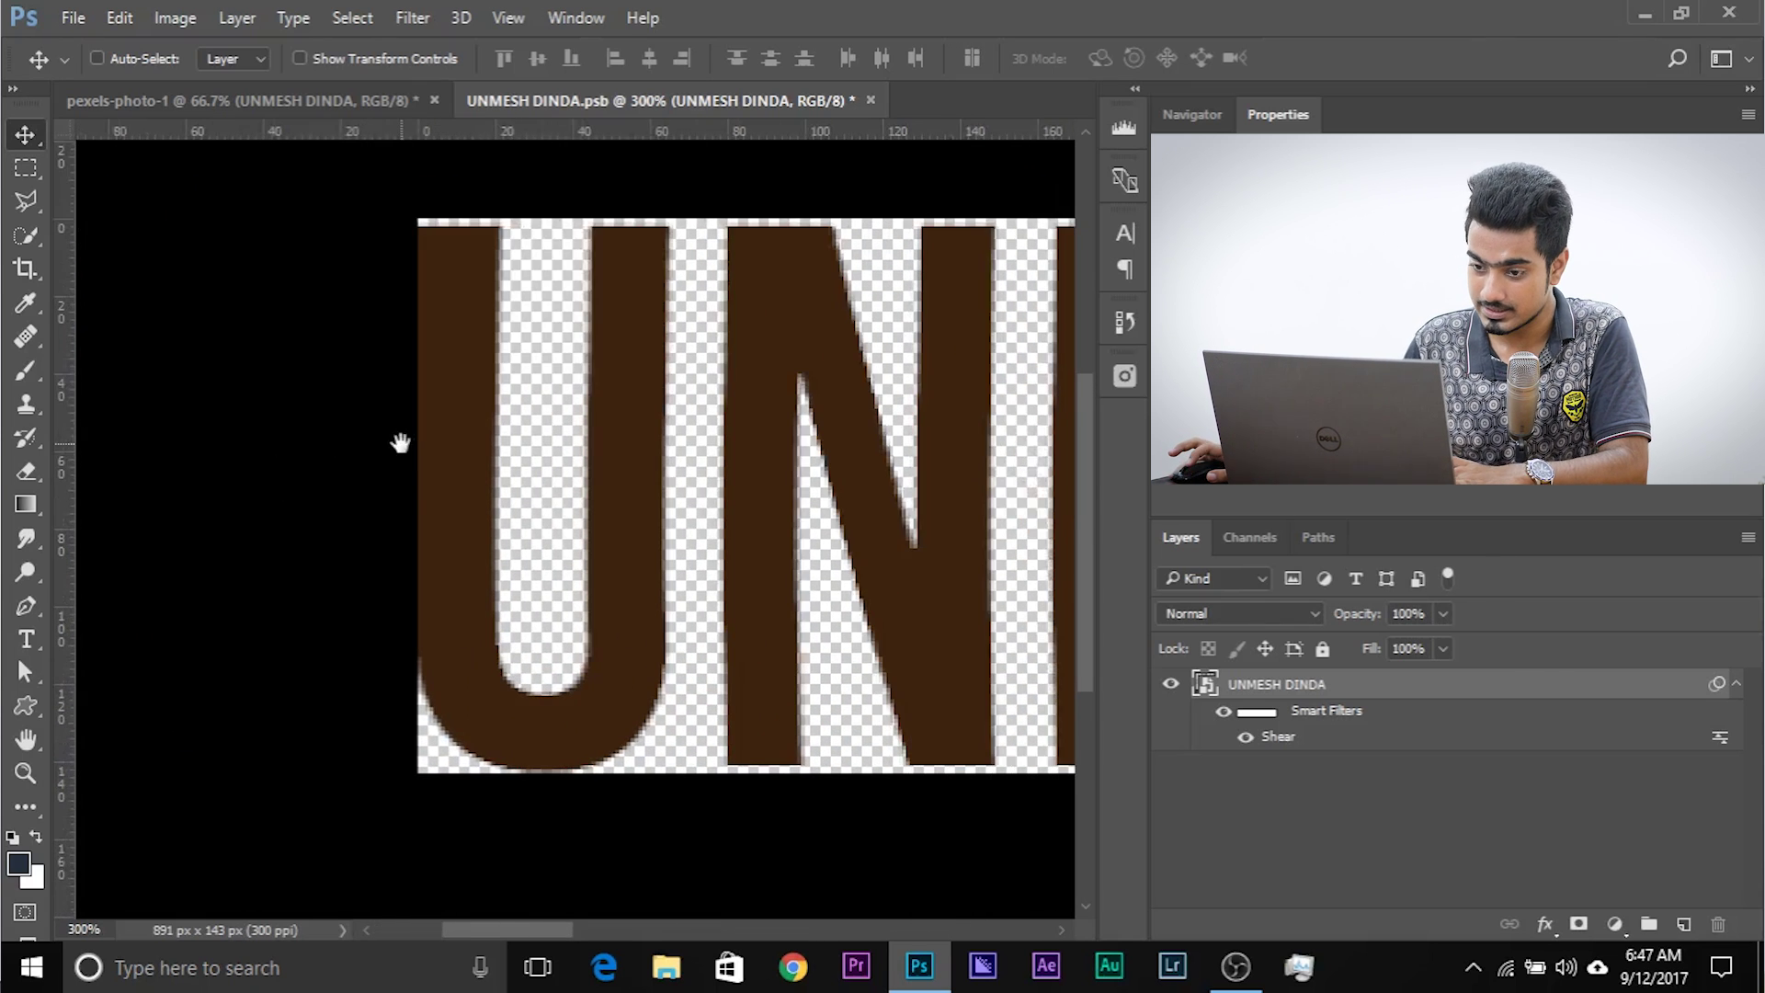
scroll(461, 524, "down", 6)
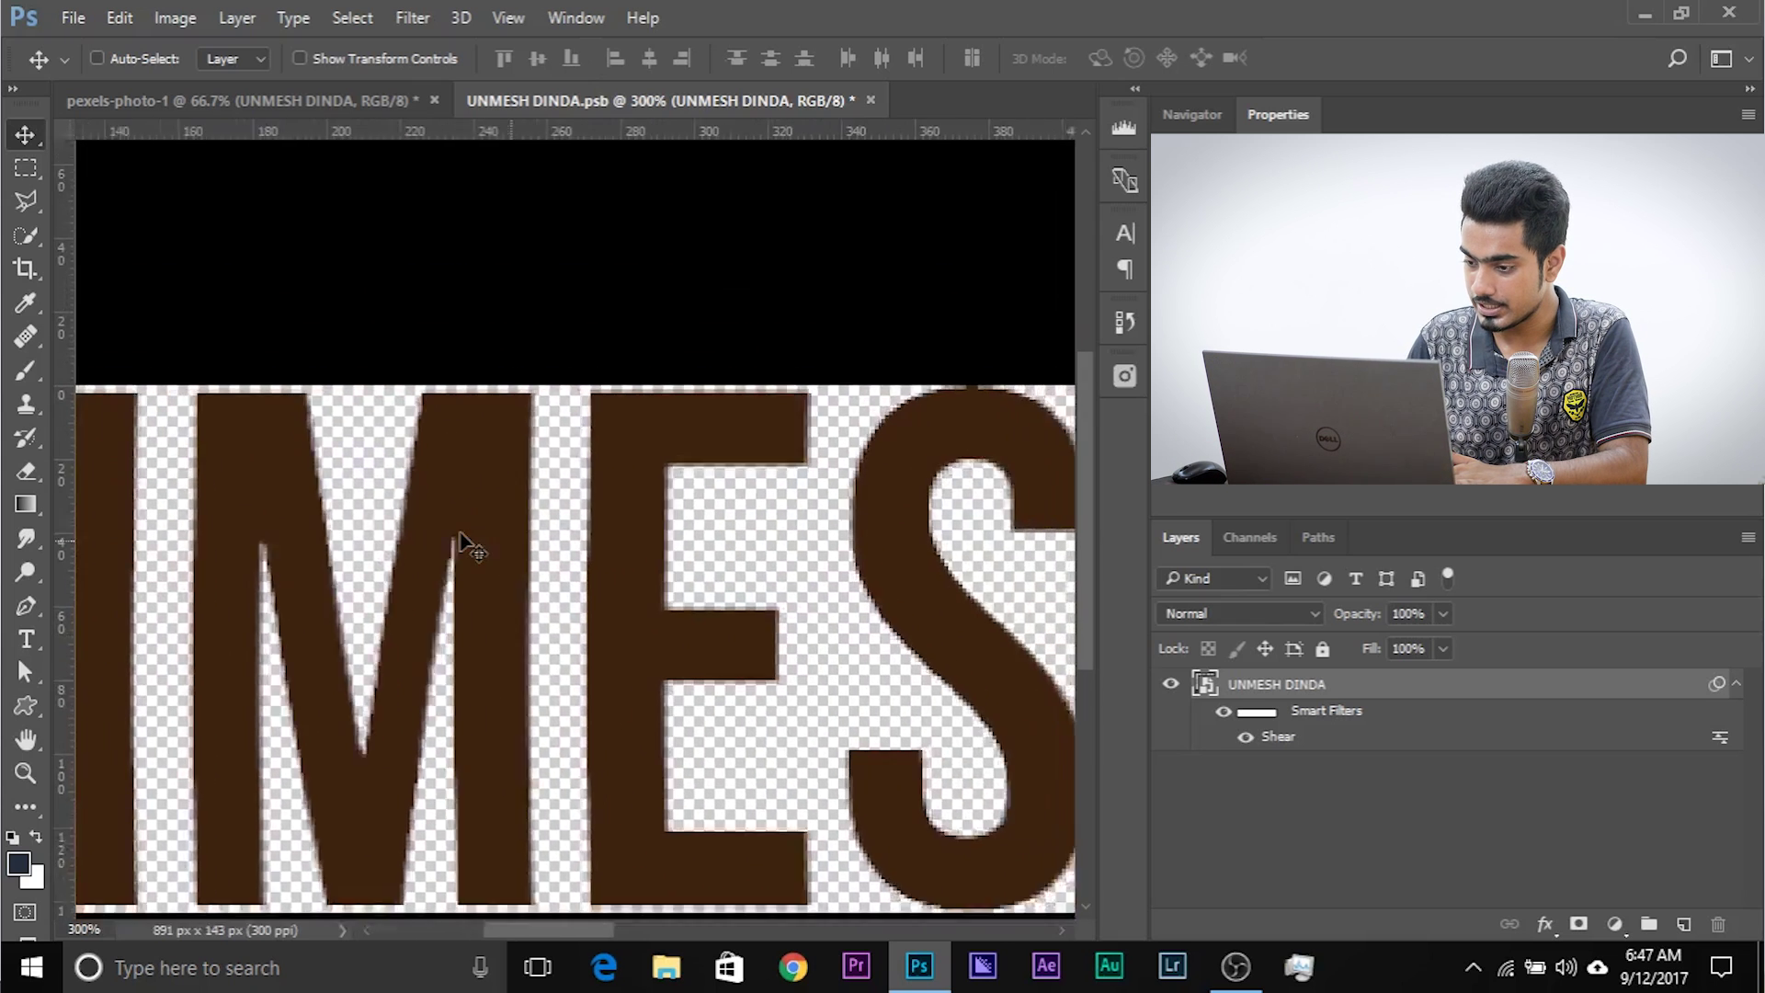
scroll(459, 533, "down", 2)
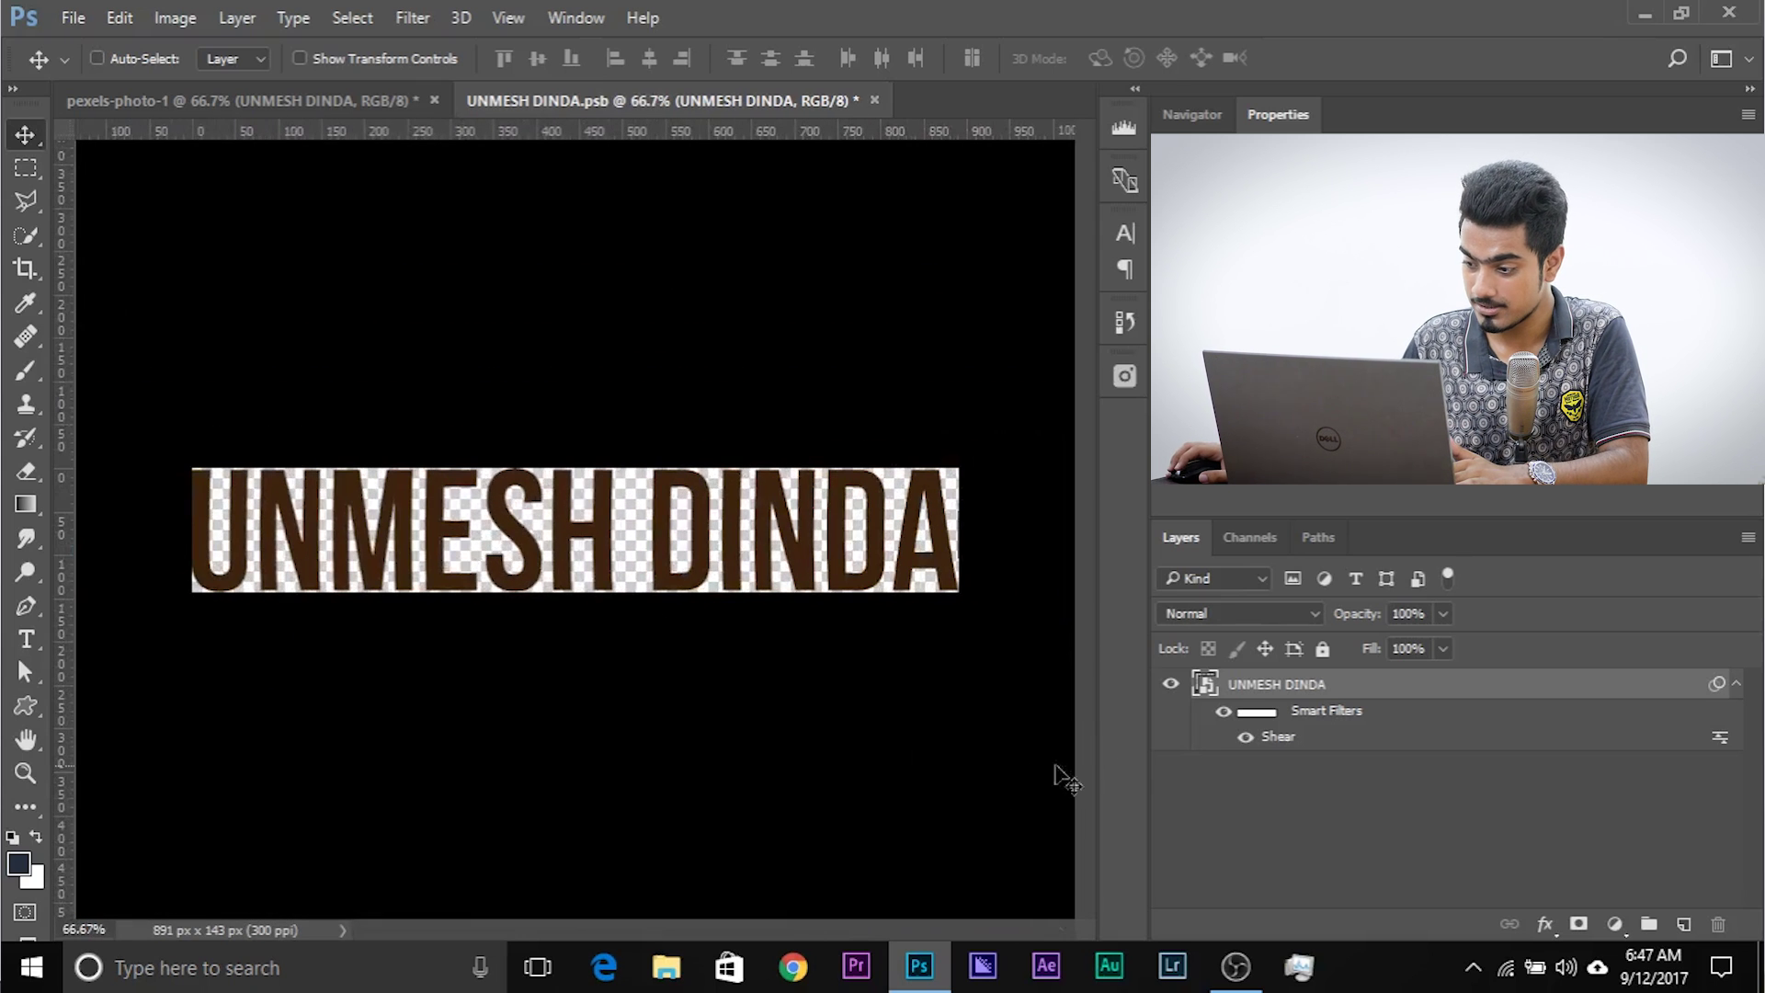
double_click(1280, 738)
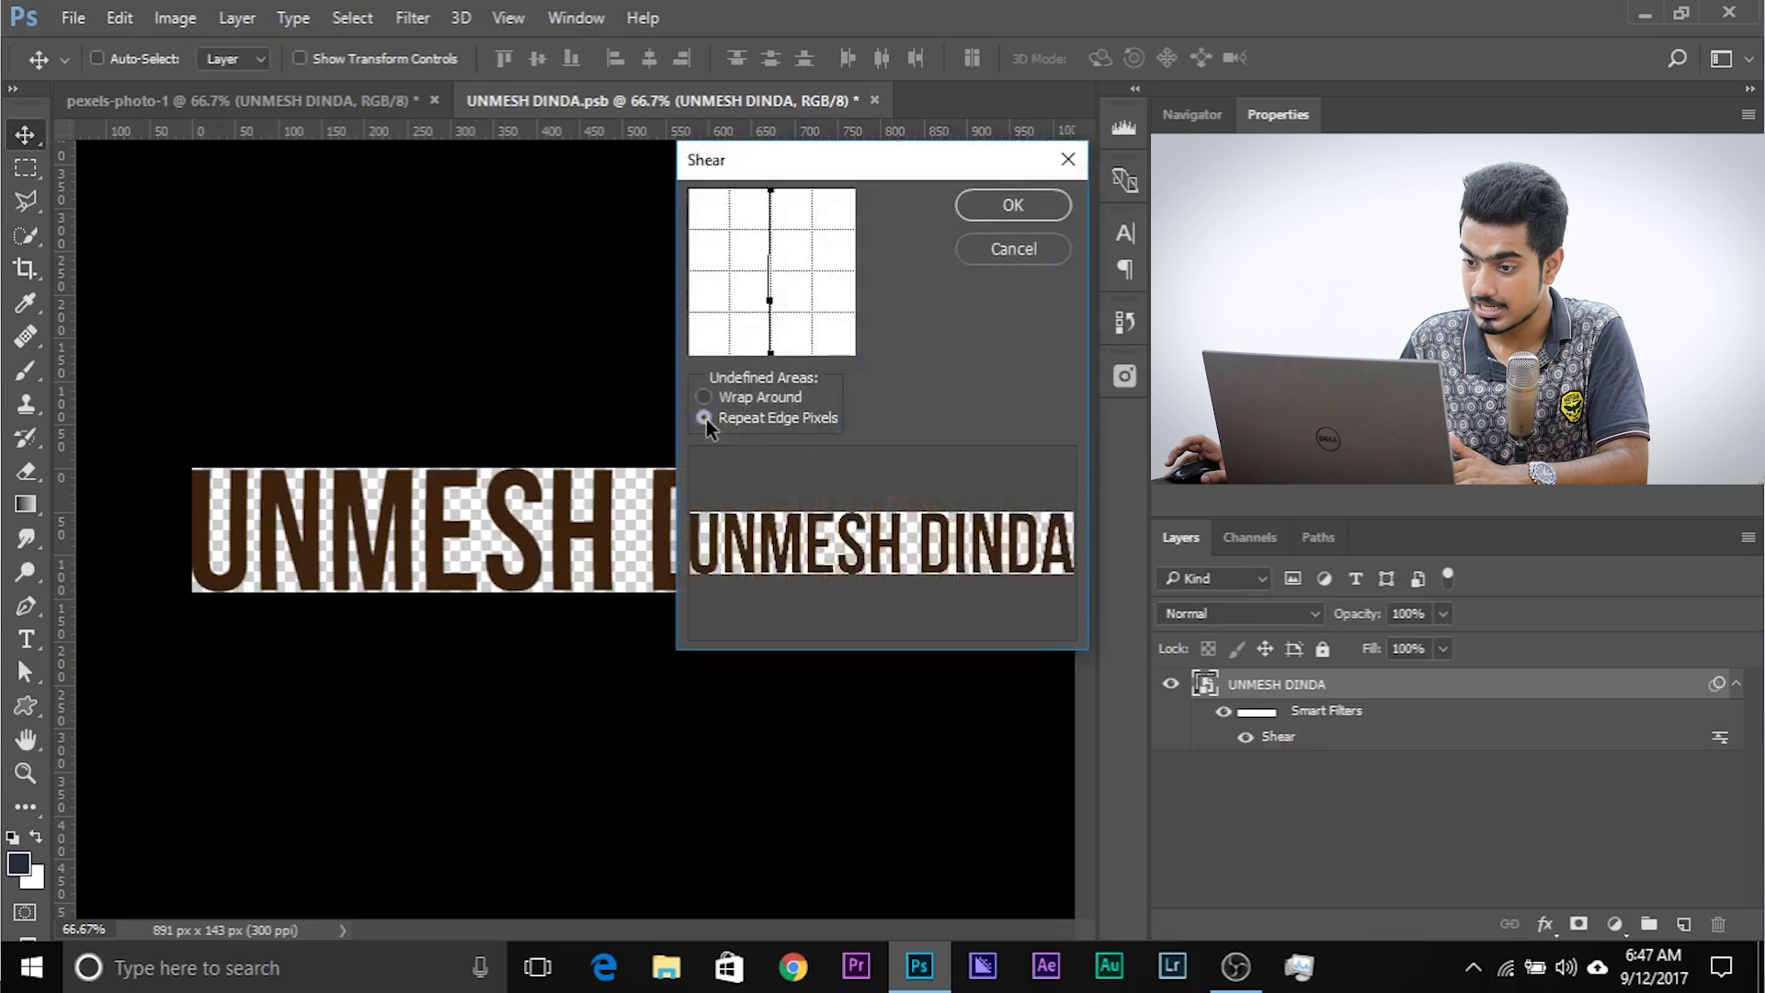
- Confirm the reopened Shear settings and check the right end of the lettering
left_click(1014, 206)
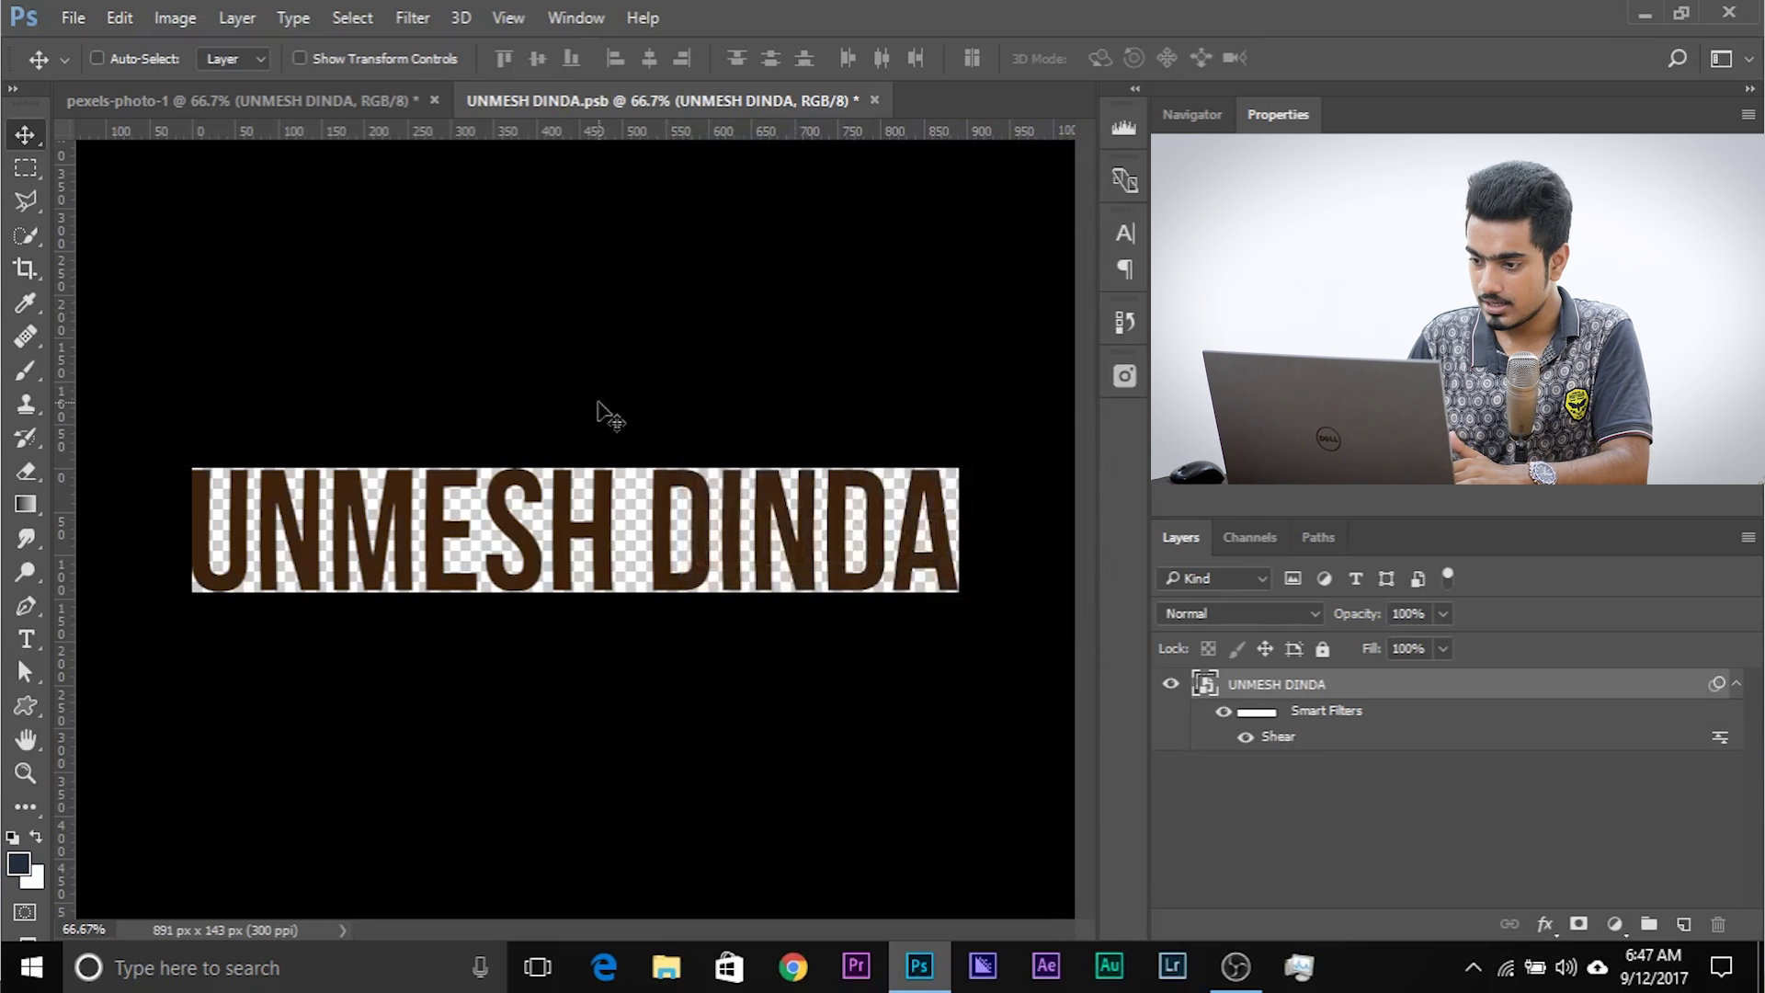
scroll(598, 408, "up", 3)
left_click_drag(732, 386, 567, 374)
scroll(333, 551, "left", 10)
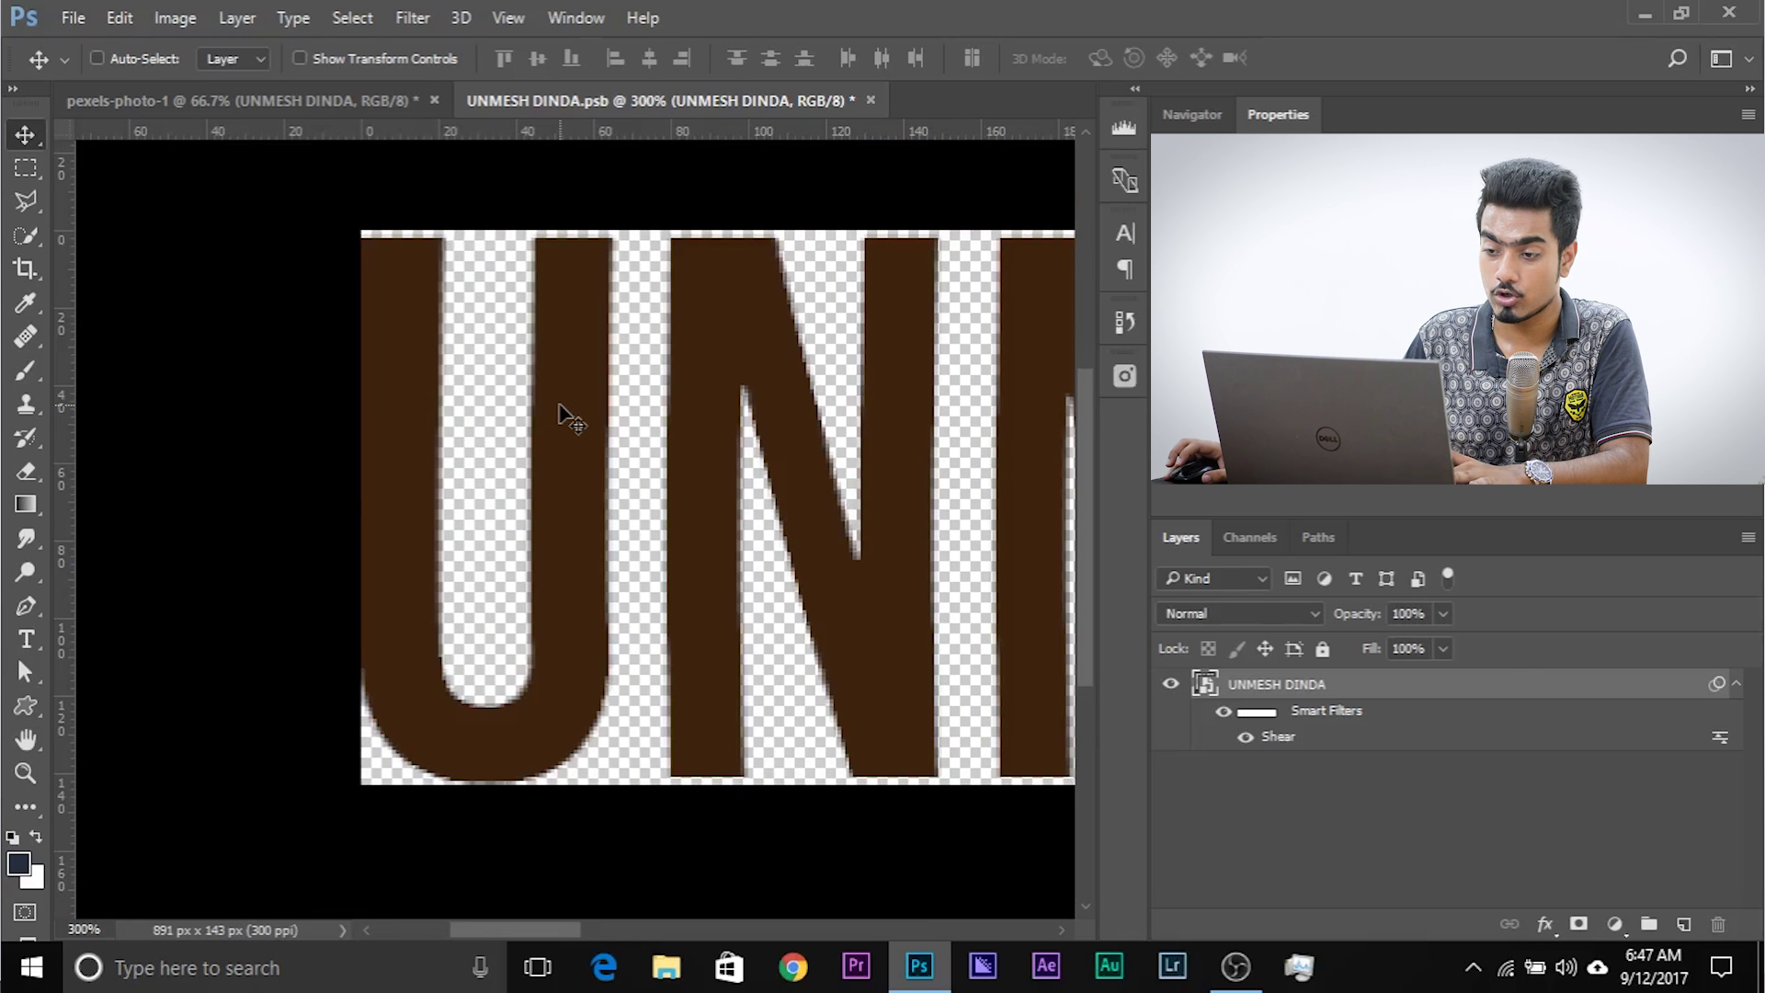
key("c")
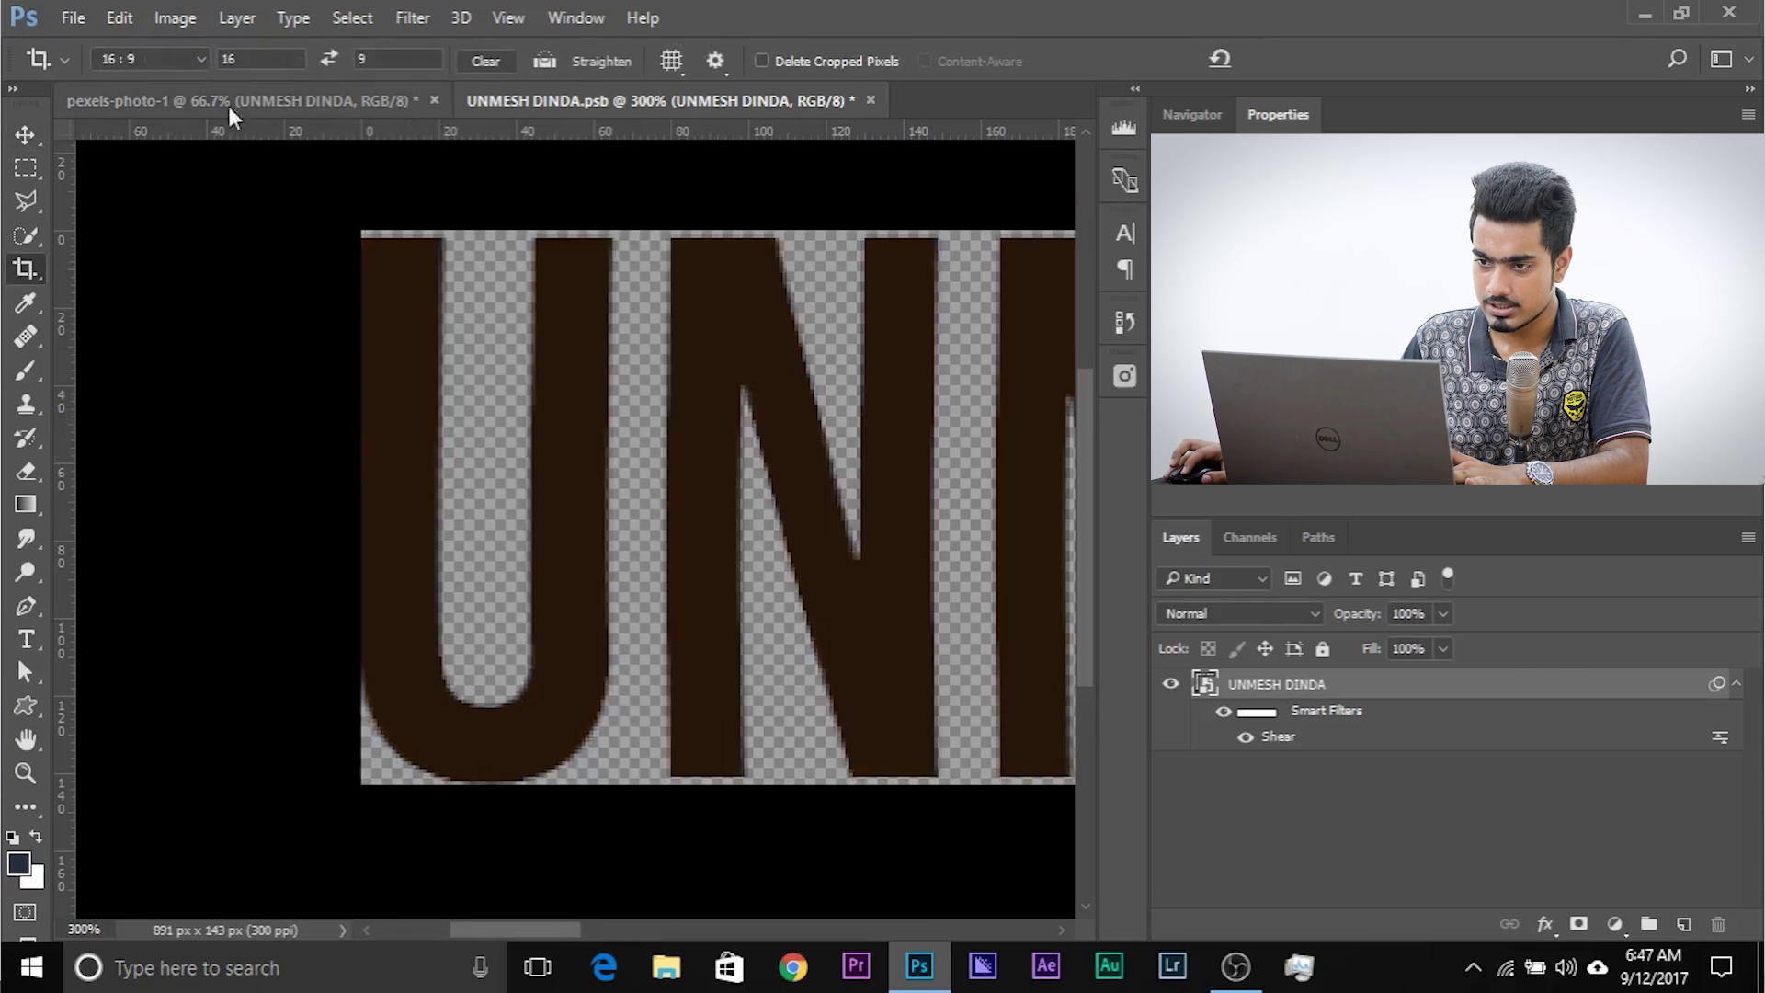
- Crop the text canvas with the Front Image preset to 891 × 143 px, widening the left edge slightly
key("ctrl+minus")
key("ctrl+minus")
key("ctrl+minus")
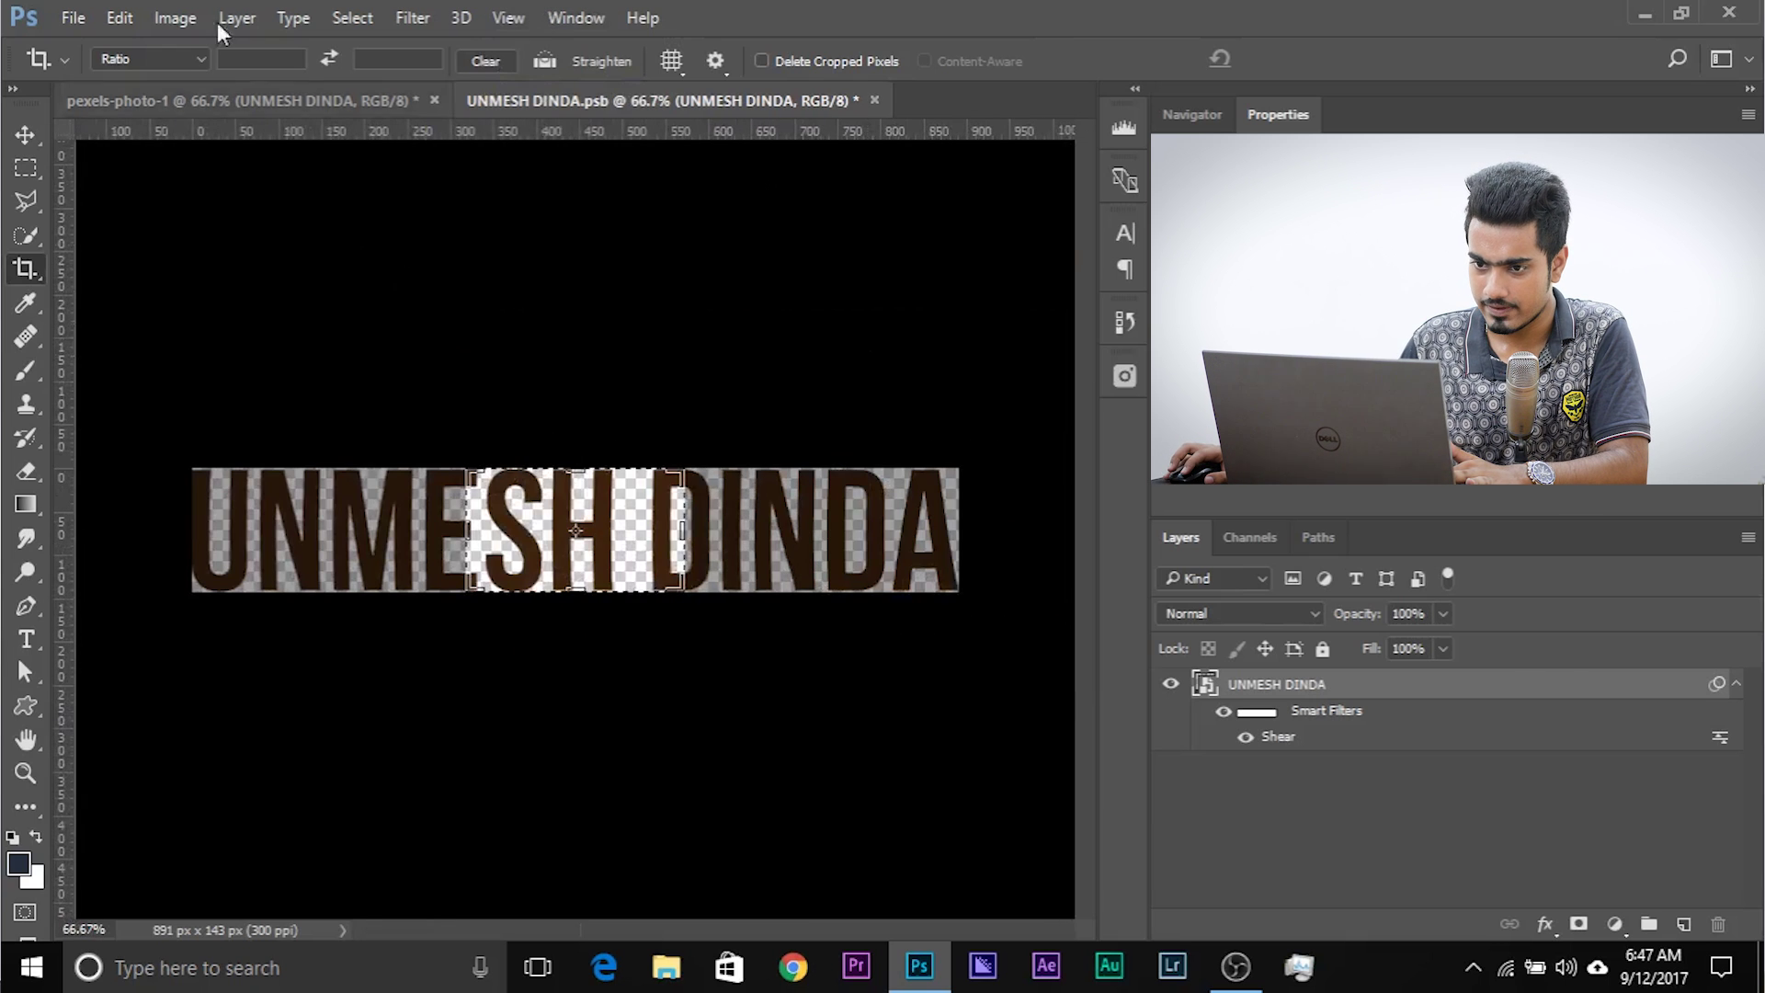
left_click(178, 57)
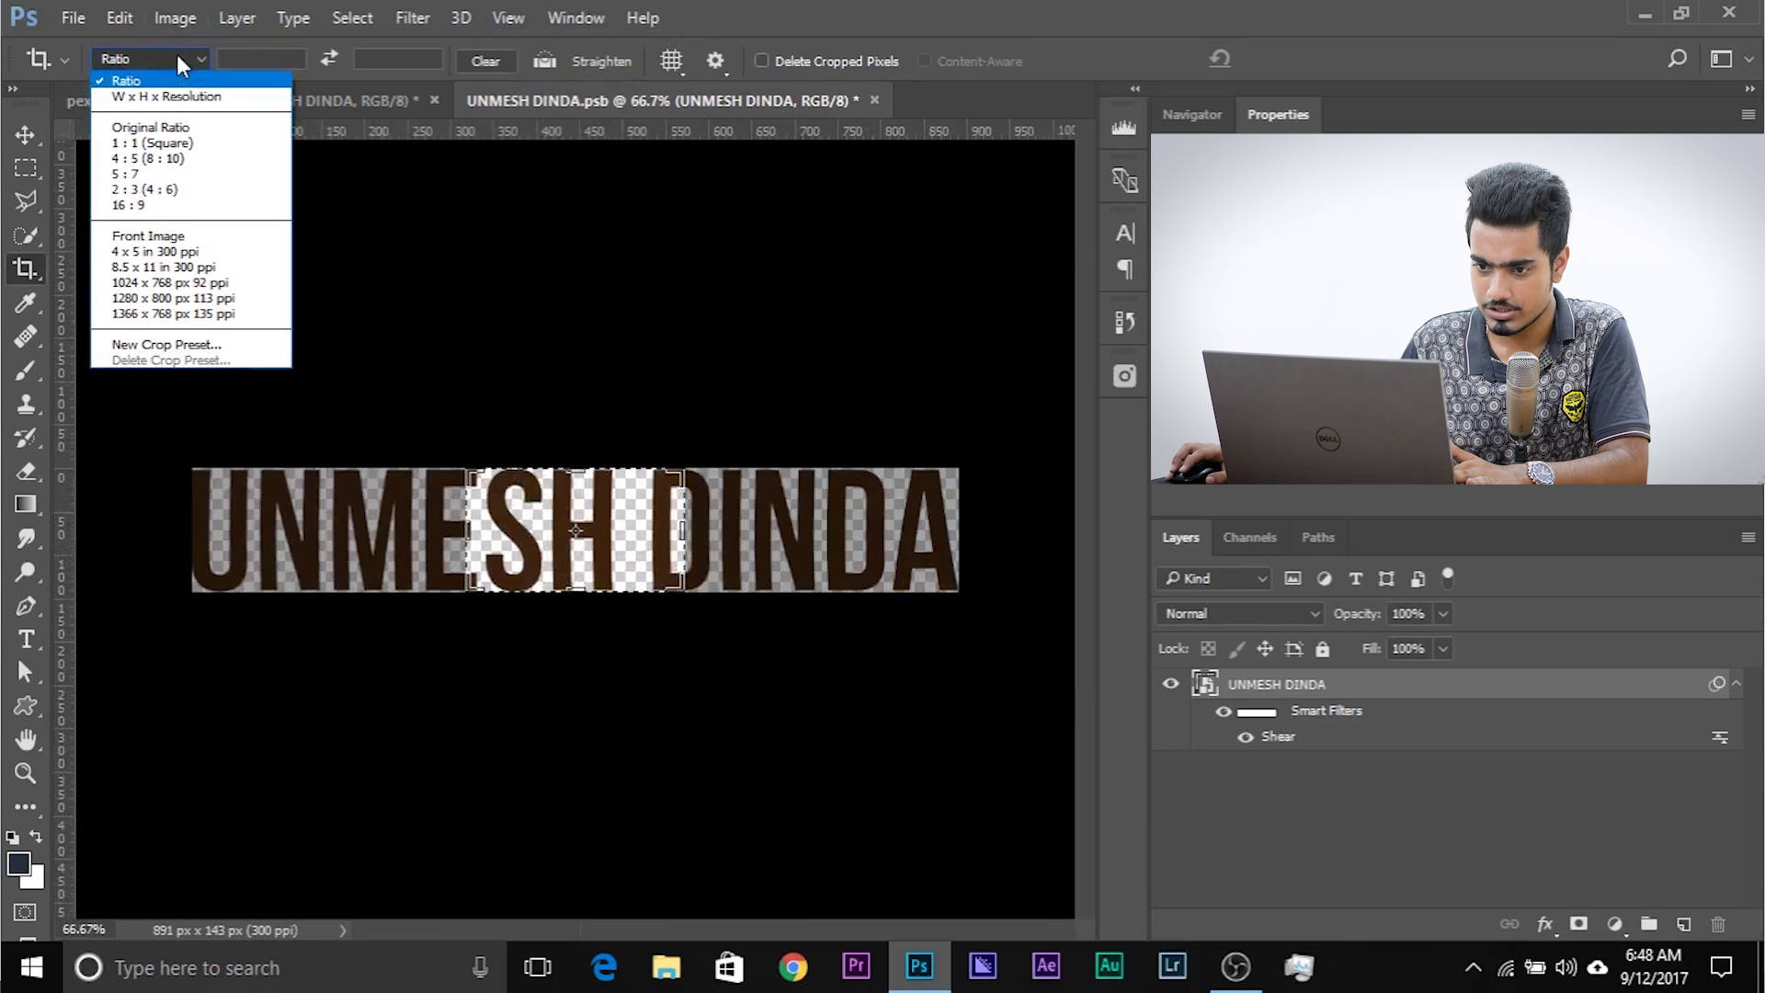
left_click(171, 239)
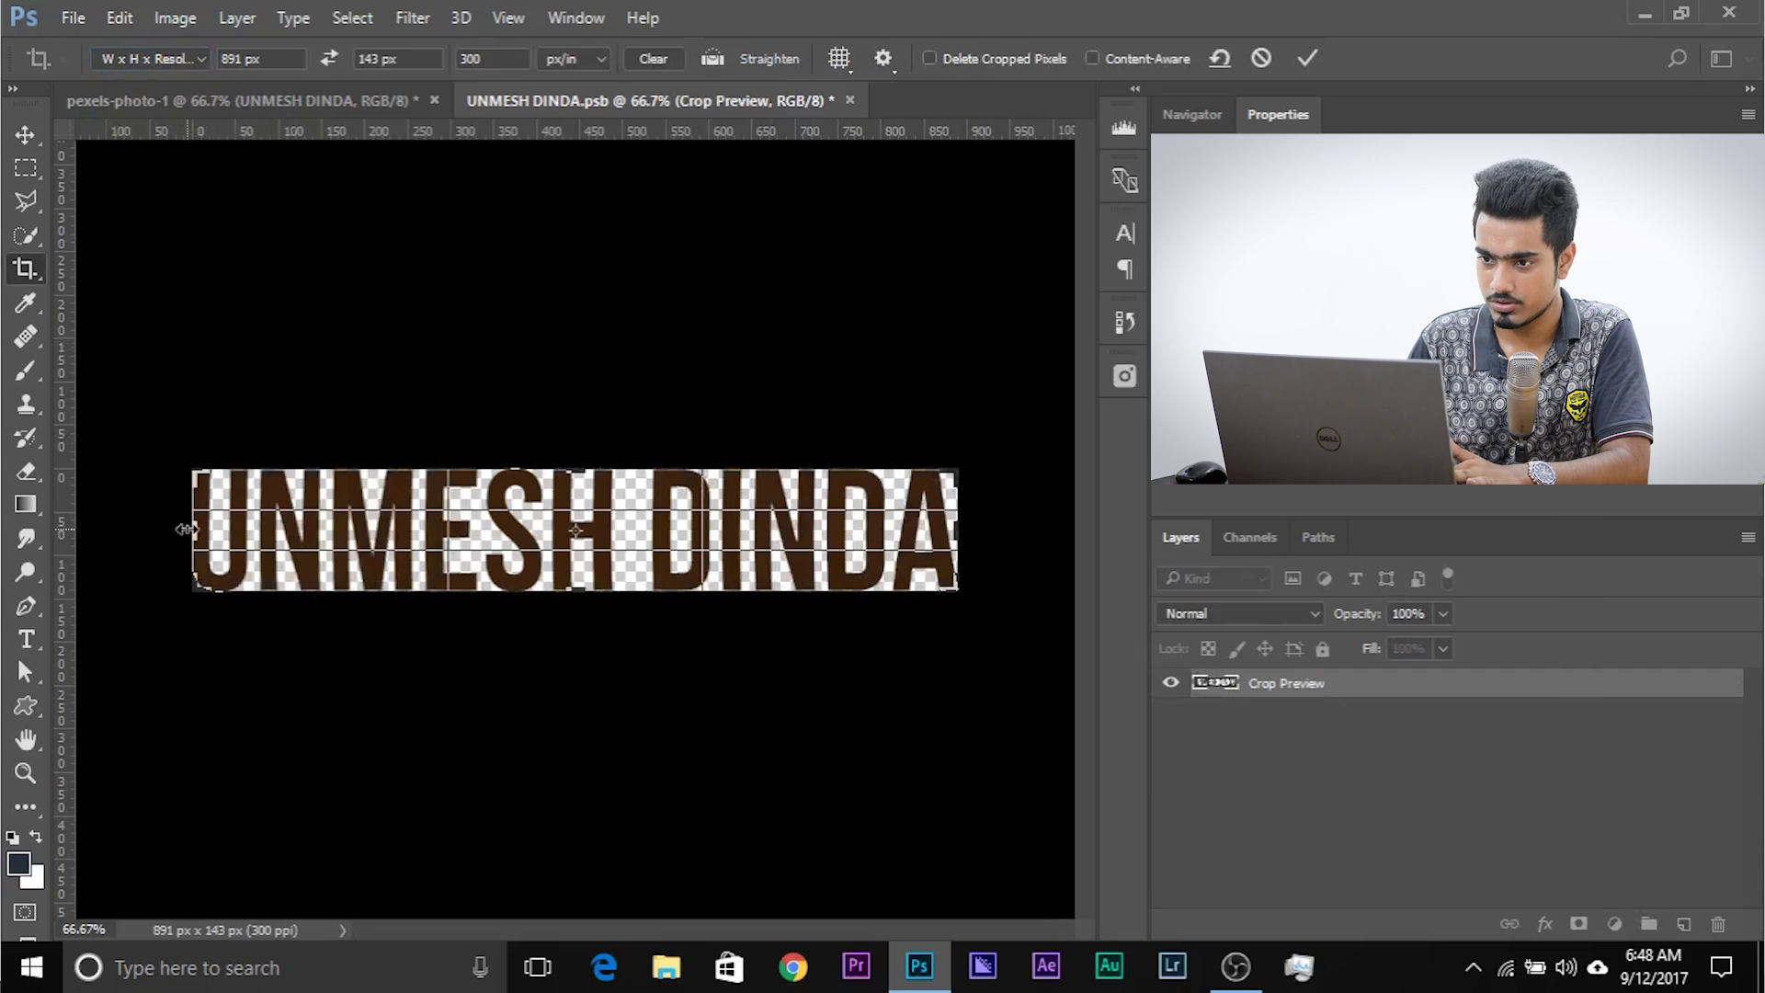
key("ctrl+plus")
key("ctrl+plus")
key("ctrl+plus")
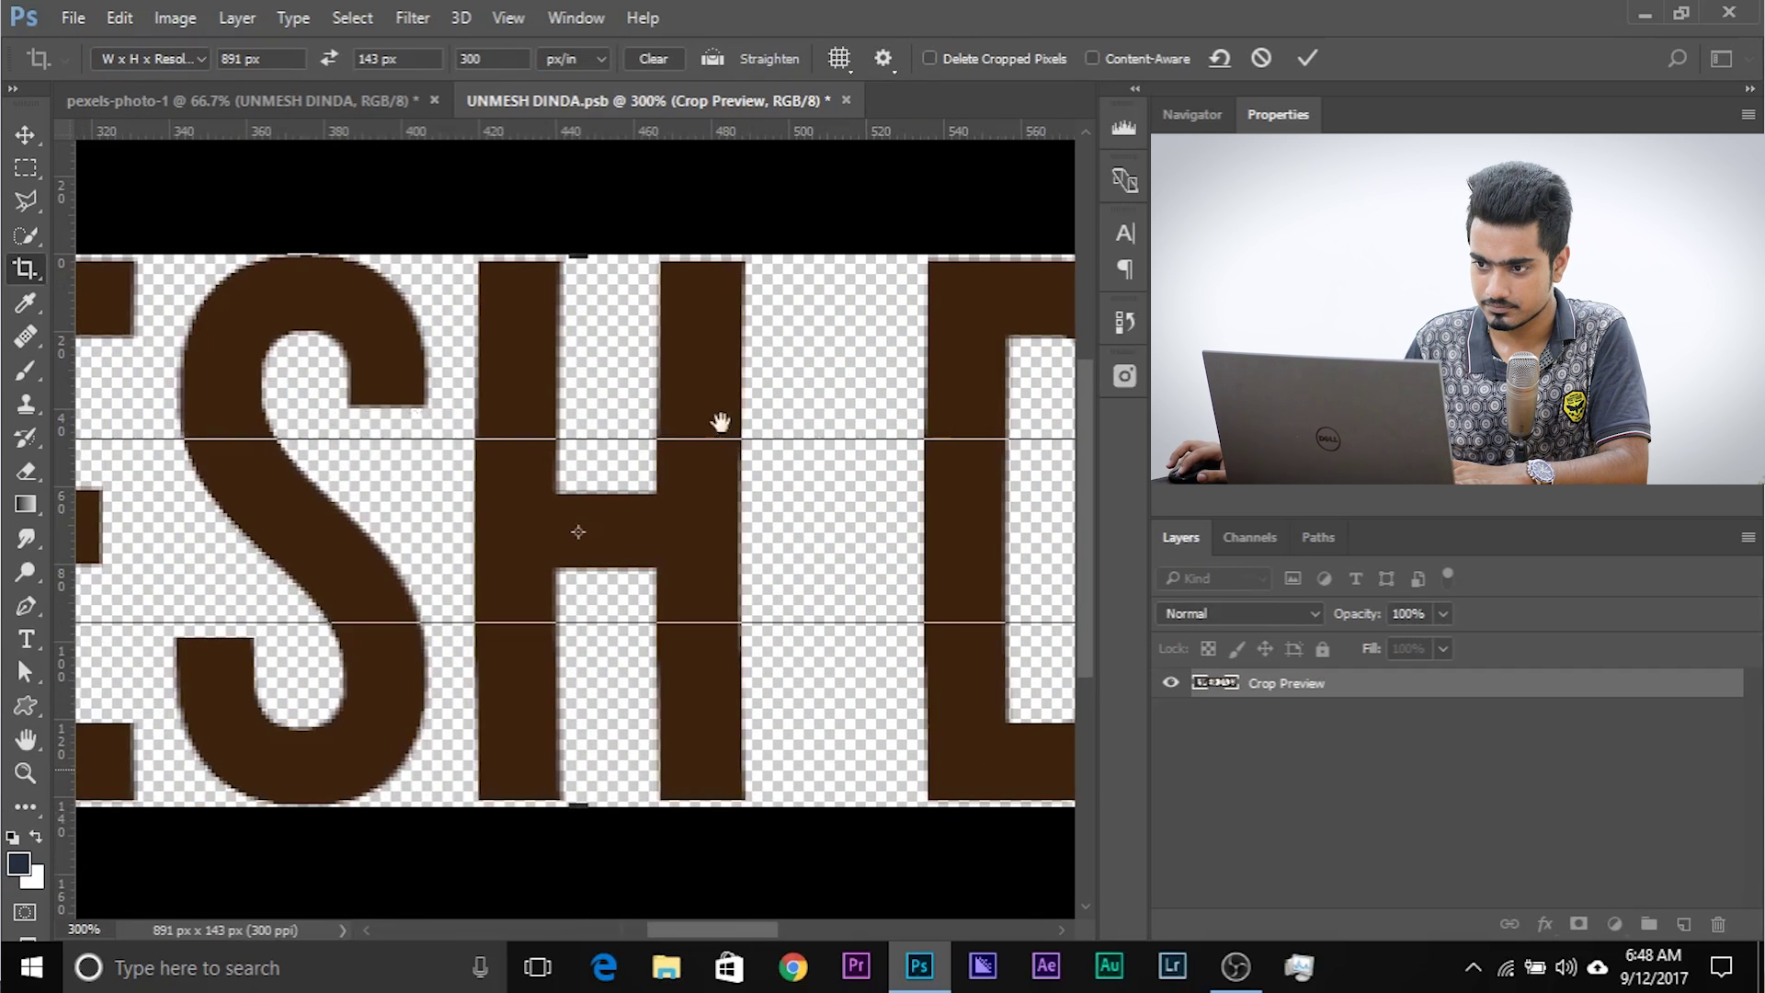
left_click_drag(212, 363, 433, 381)
left_click_drag(414, 465, 404, 467)
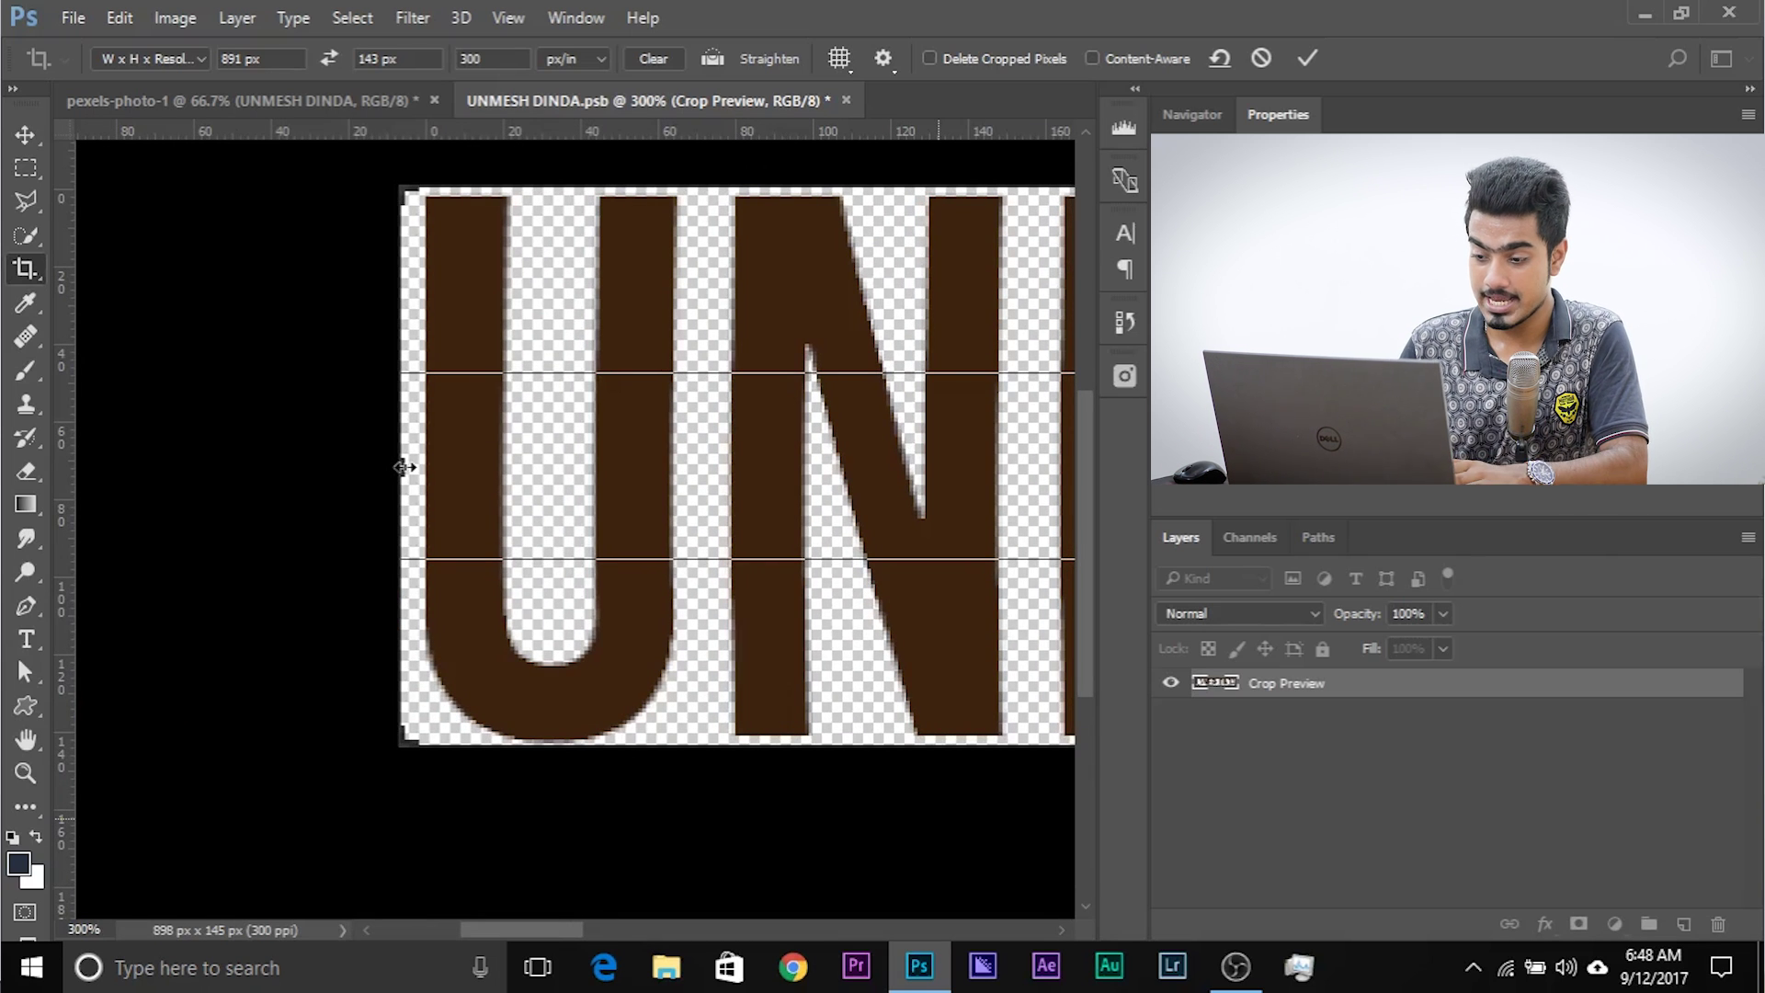
key("Return")
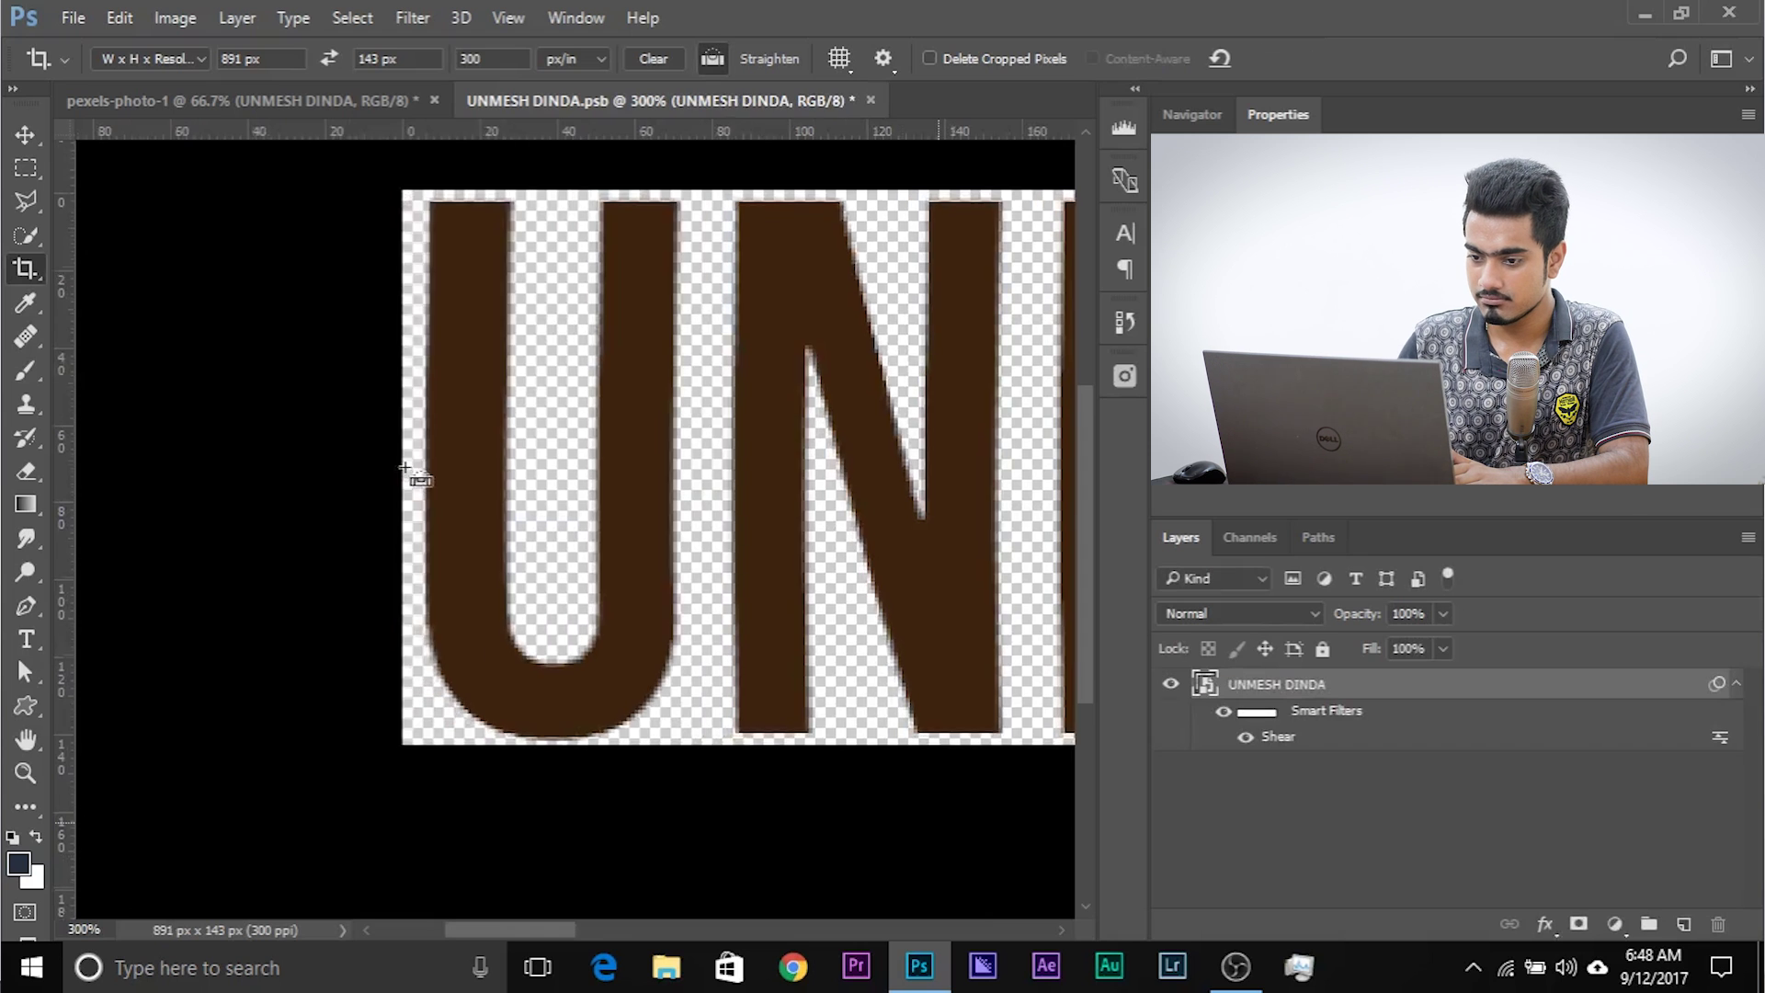
key("ctrl+1")
key("ctrl+minus")
key("ctrl+minus")
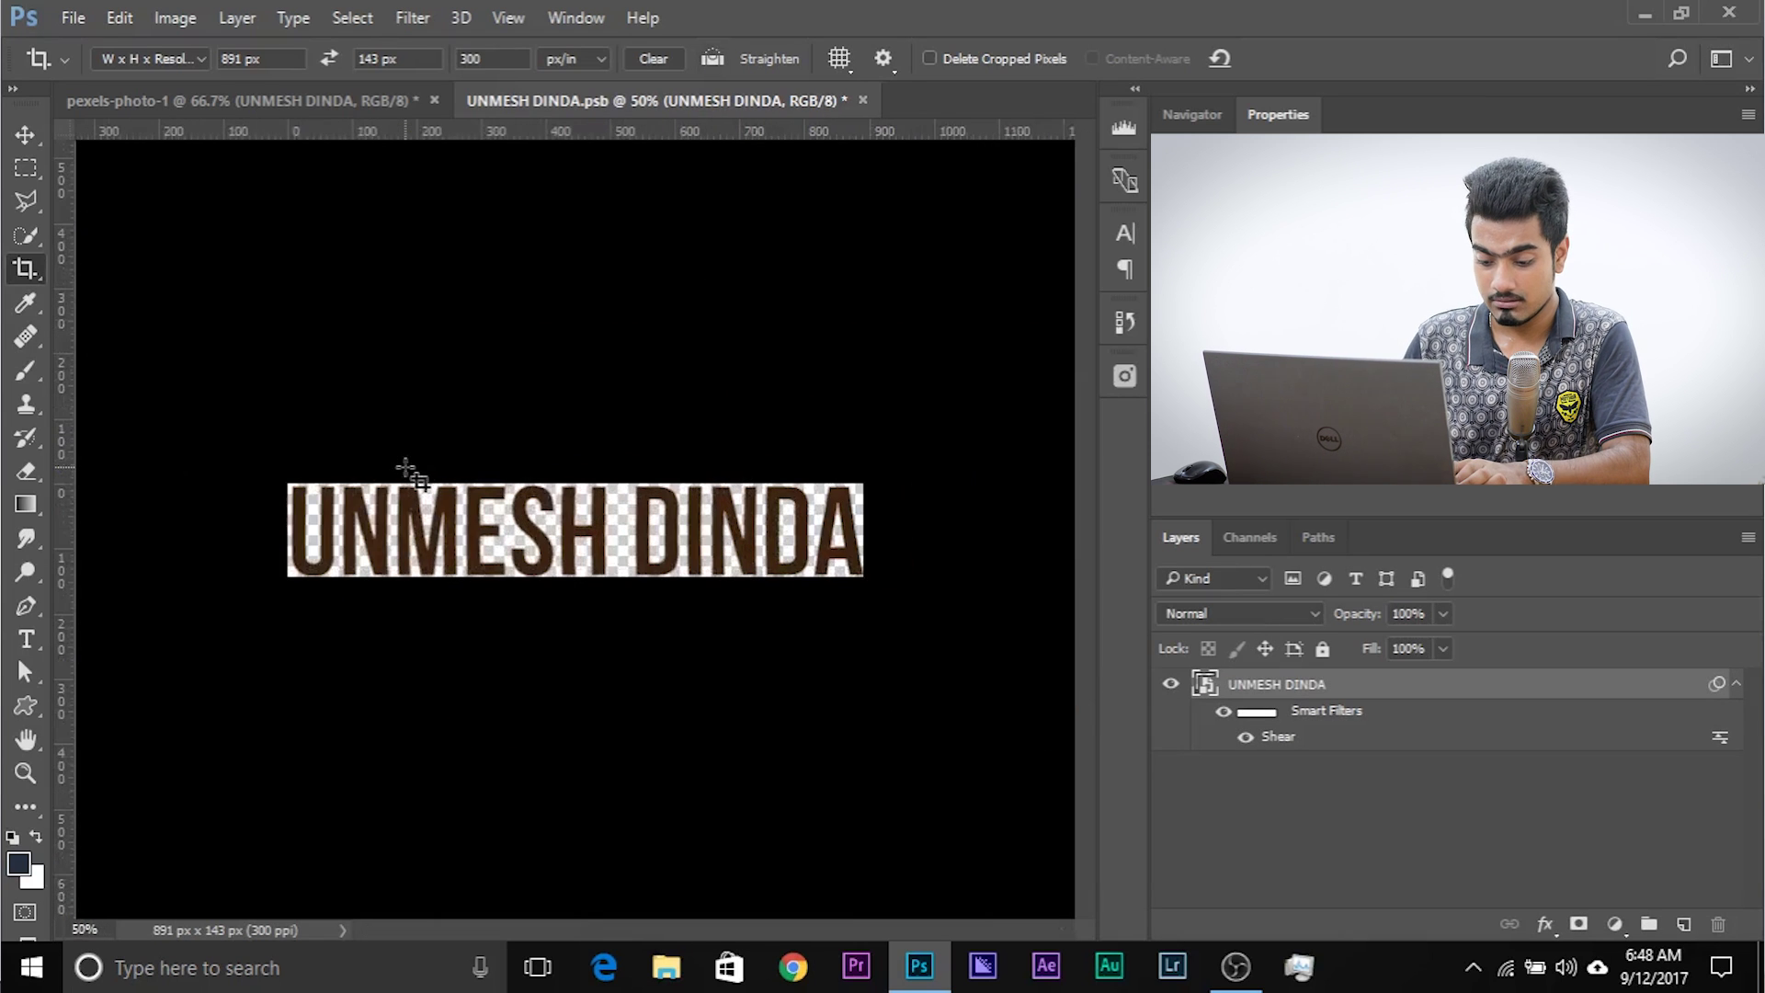
- Save the smart object document and close its tab
left_click(73, 17)
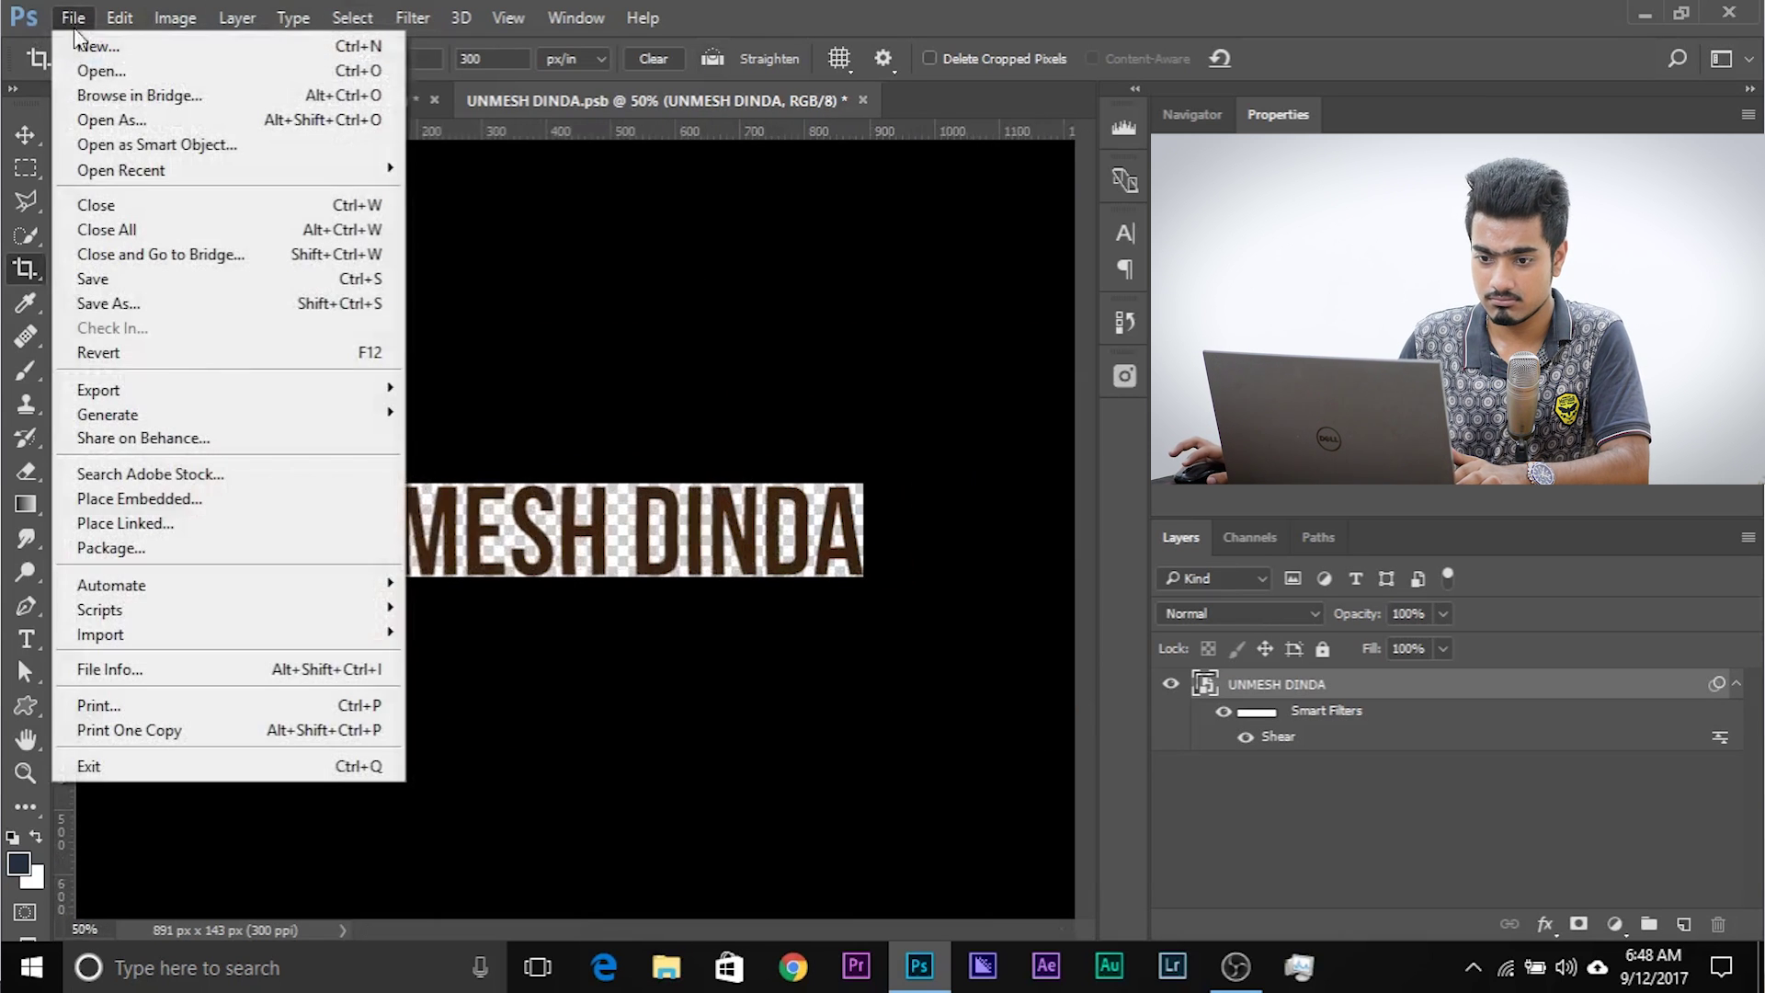
left_click(179, 285)
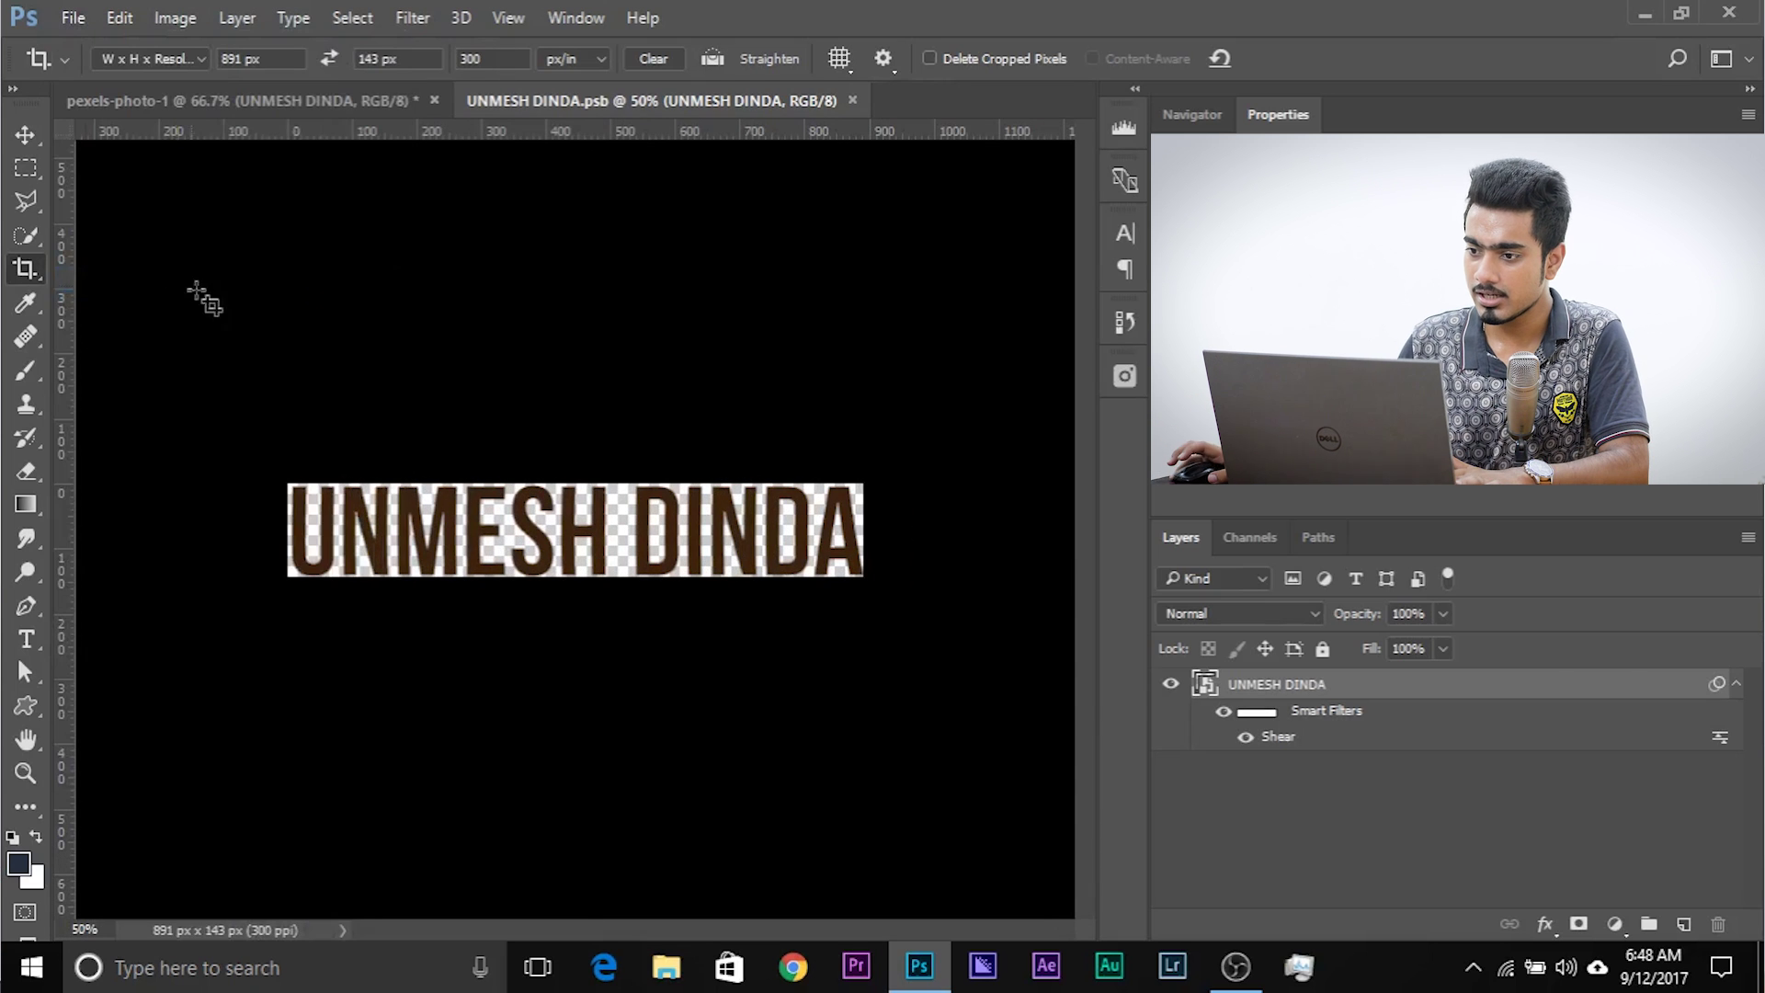
left_click(853, 100)
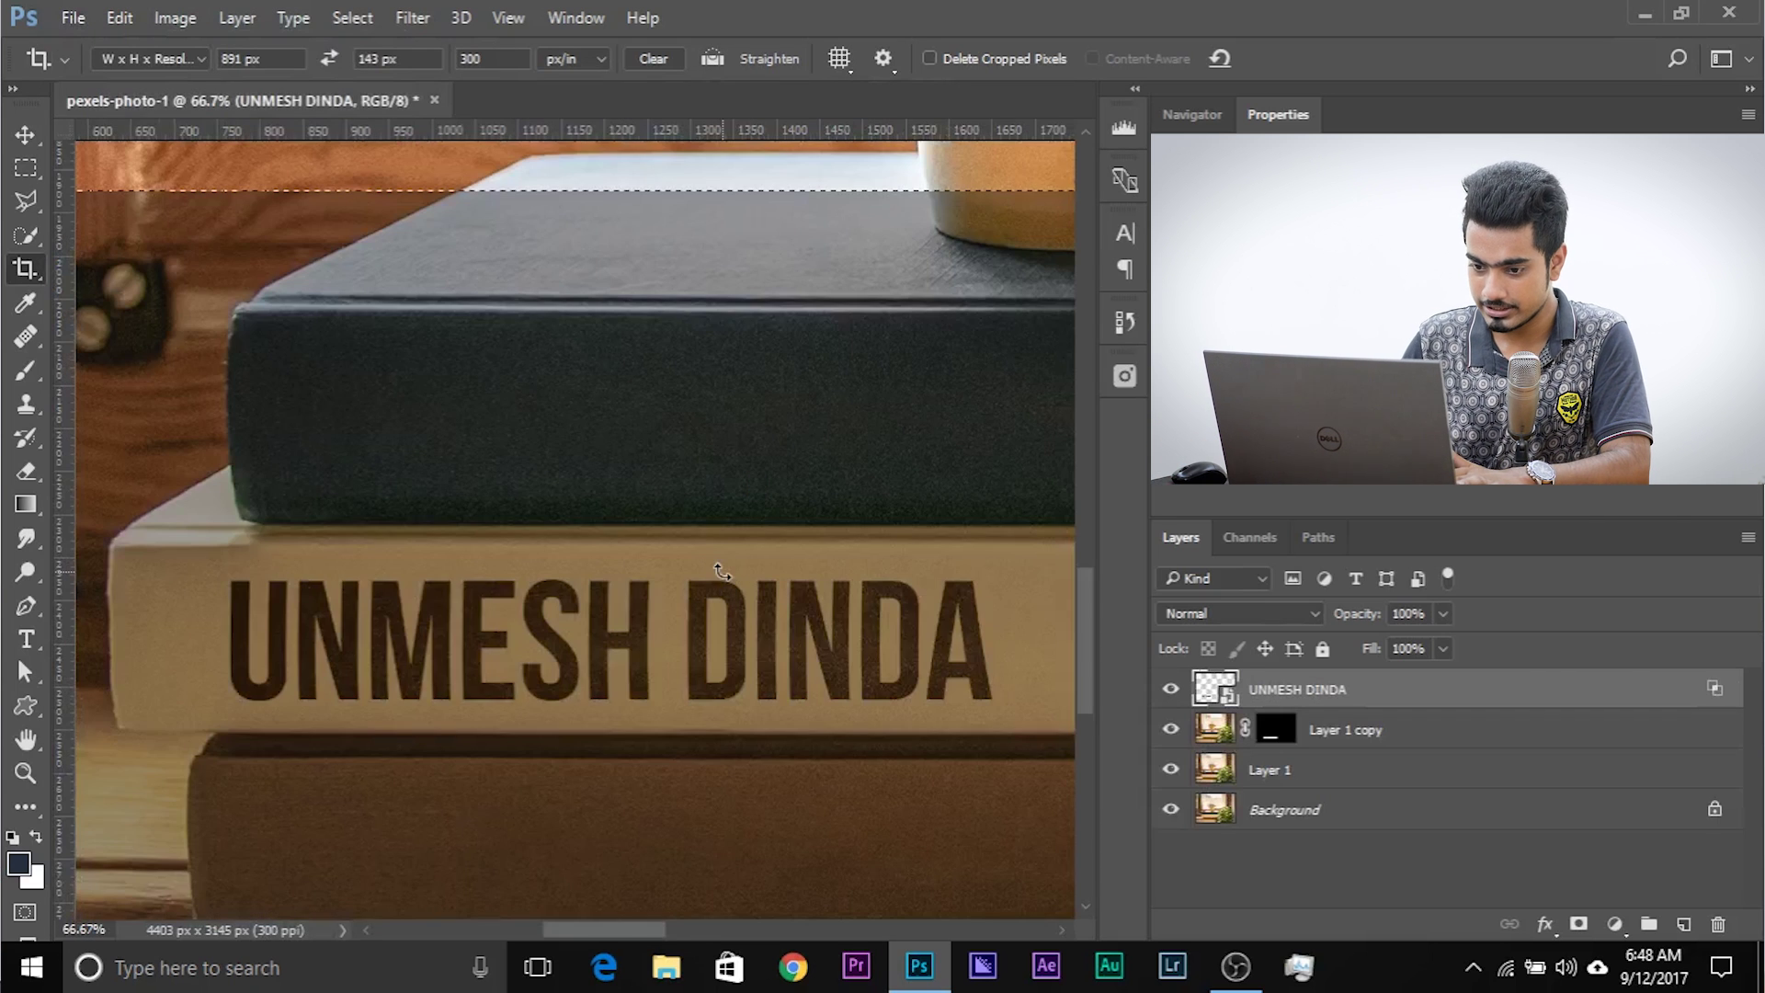
- Pan pexels-photo-1 to the book spine and reopen its name smart object
key("ctrl+plus")
key("ctrl+plus")
scroll(741, 220, "down", 3)
scroll(710, 520, "left", 5)
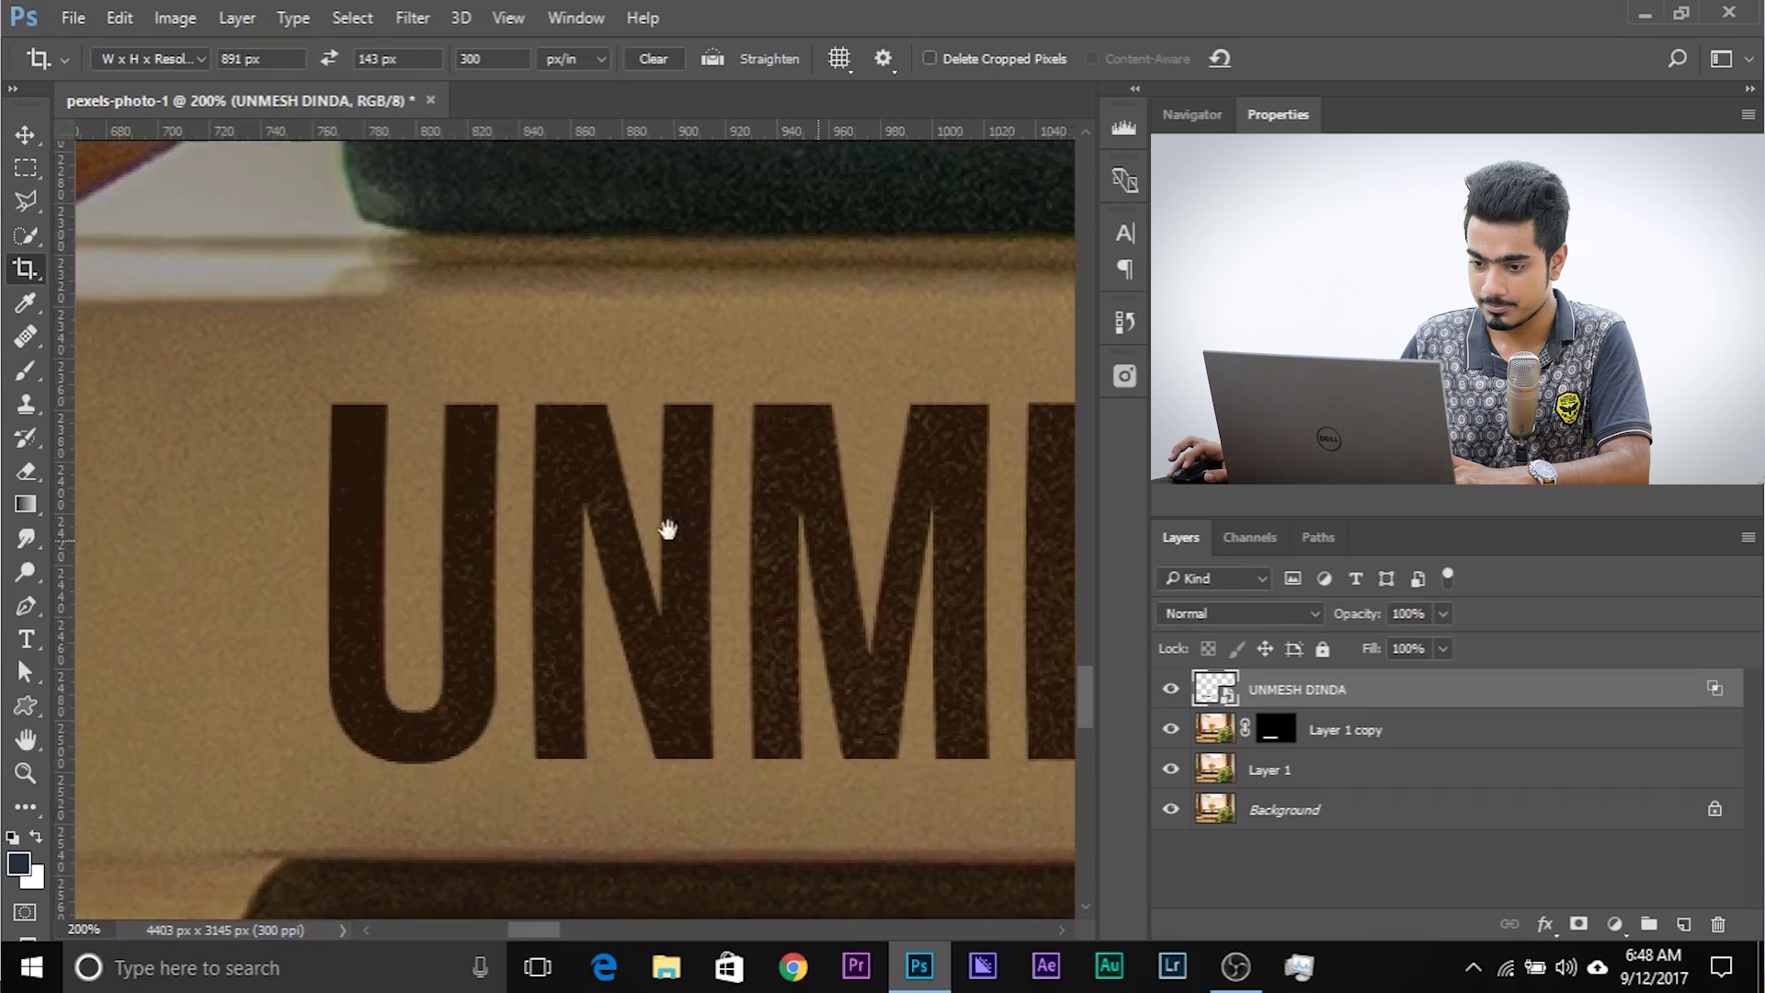
key("ctrl+minus")
key("ctrl+minus")
key("ctrl+minus")
key("ctrl+minus")
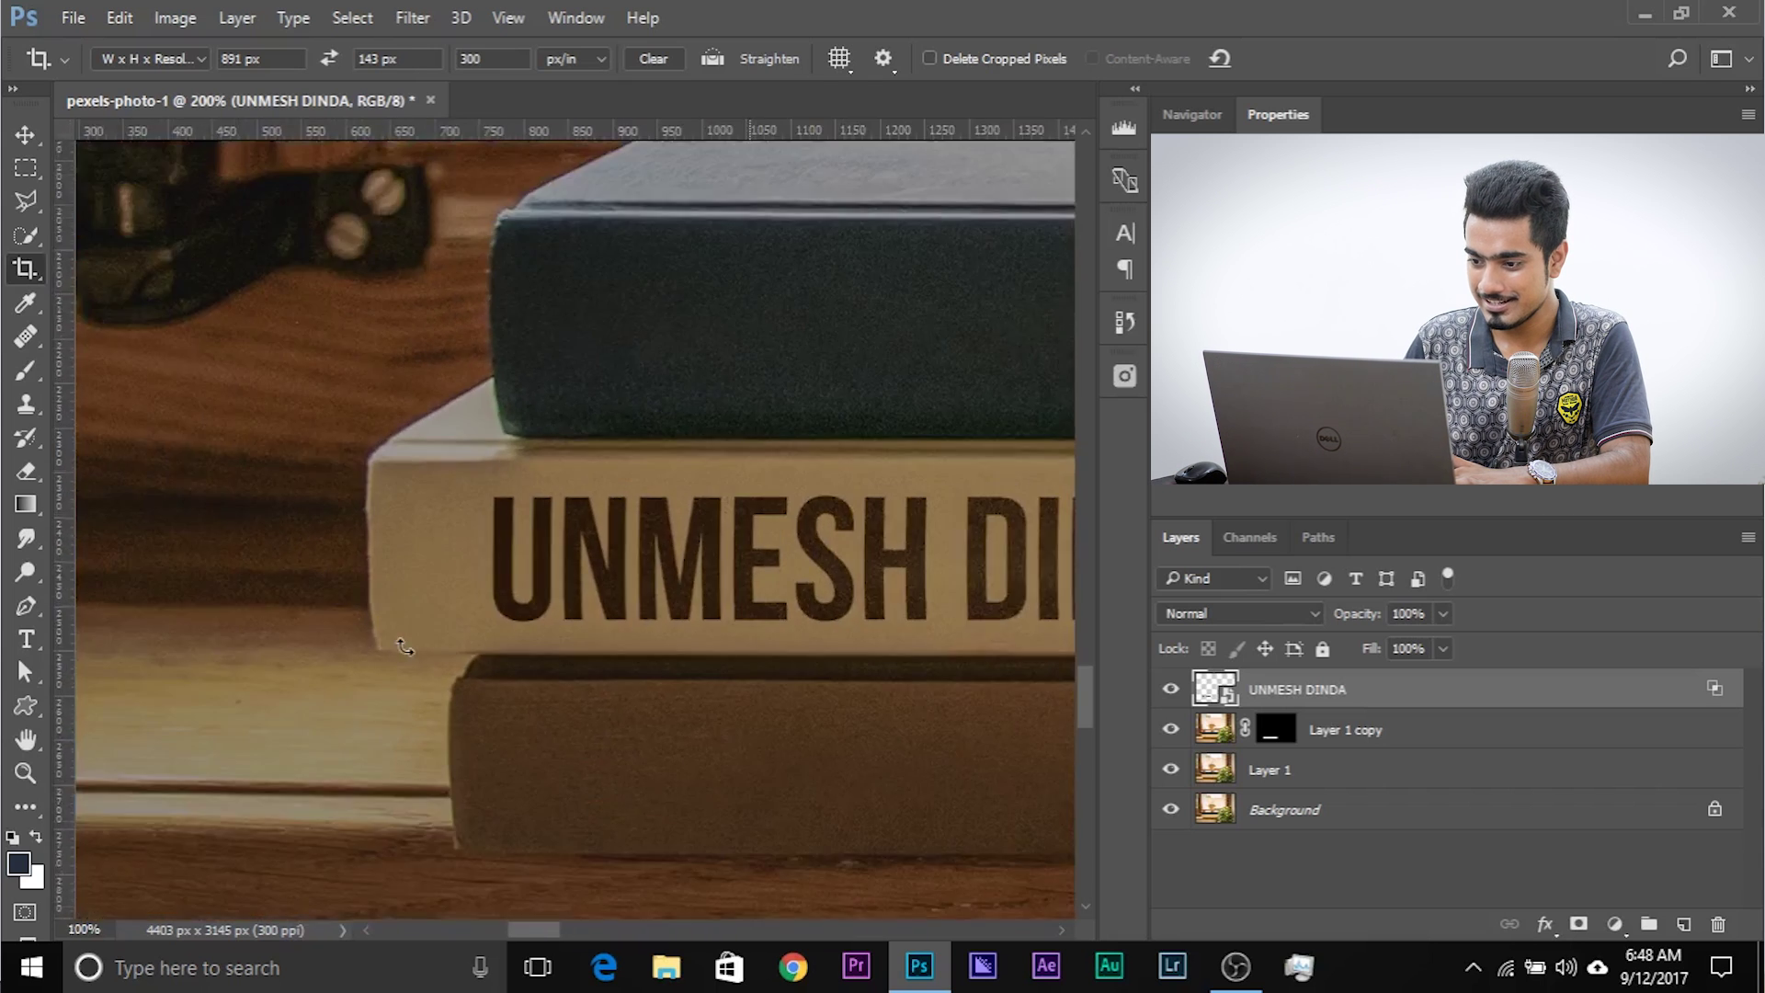
key("ctrl+minus")
key("ctrl+minus")
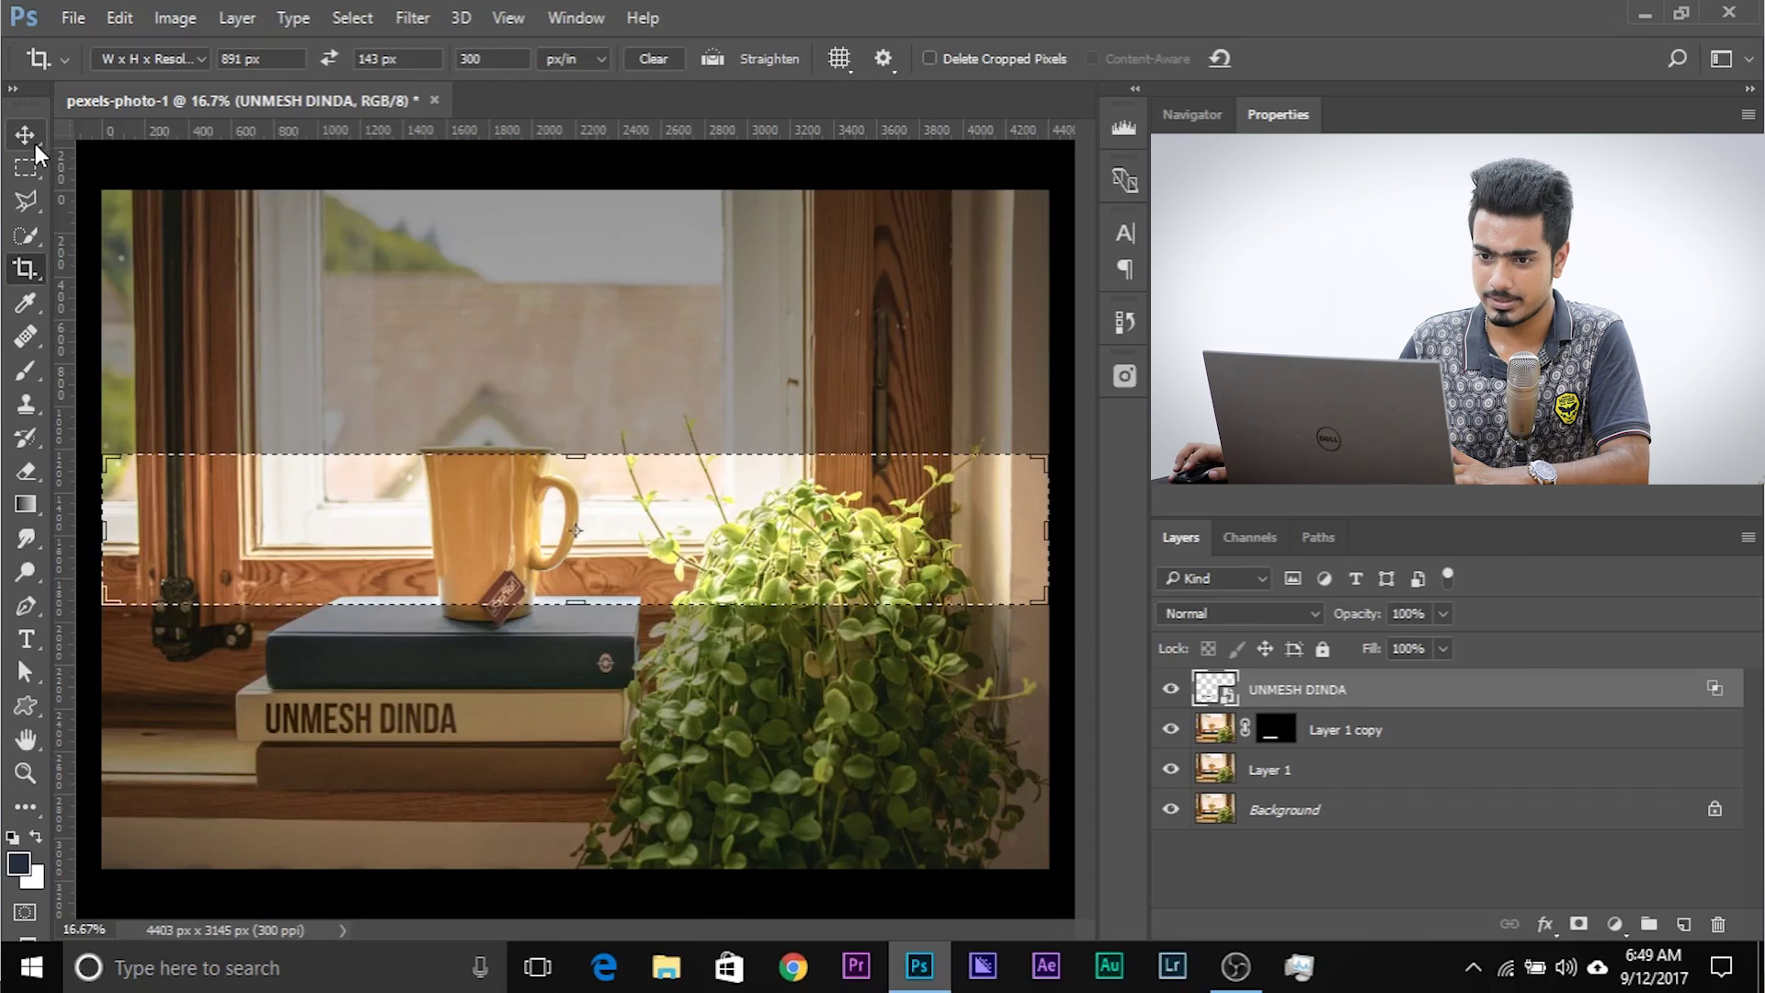
scroll(395, 506, "up", 5)
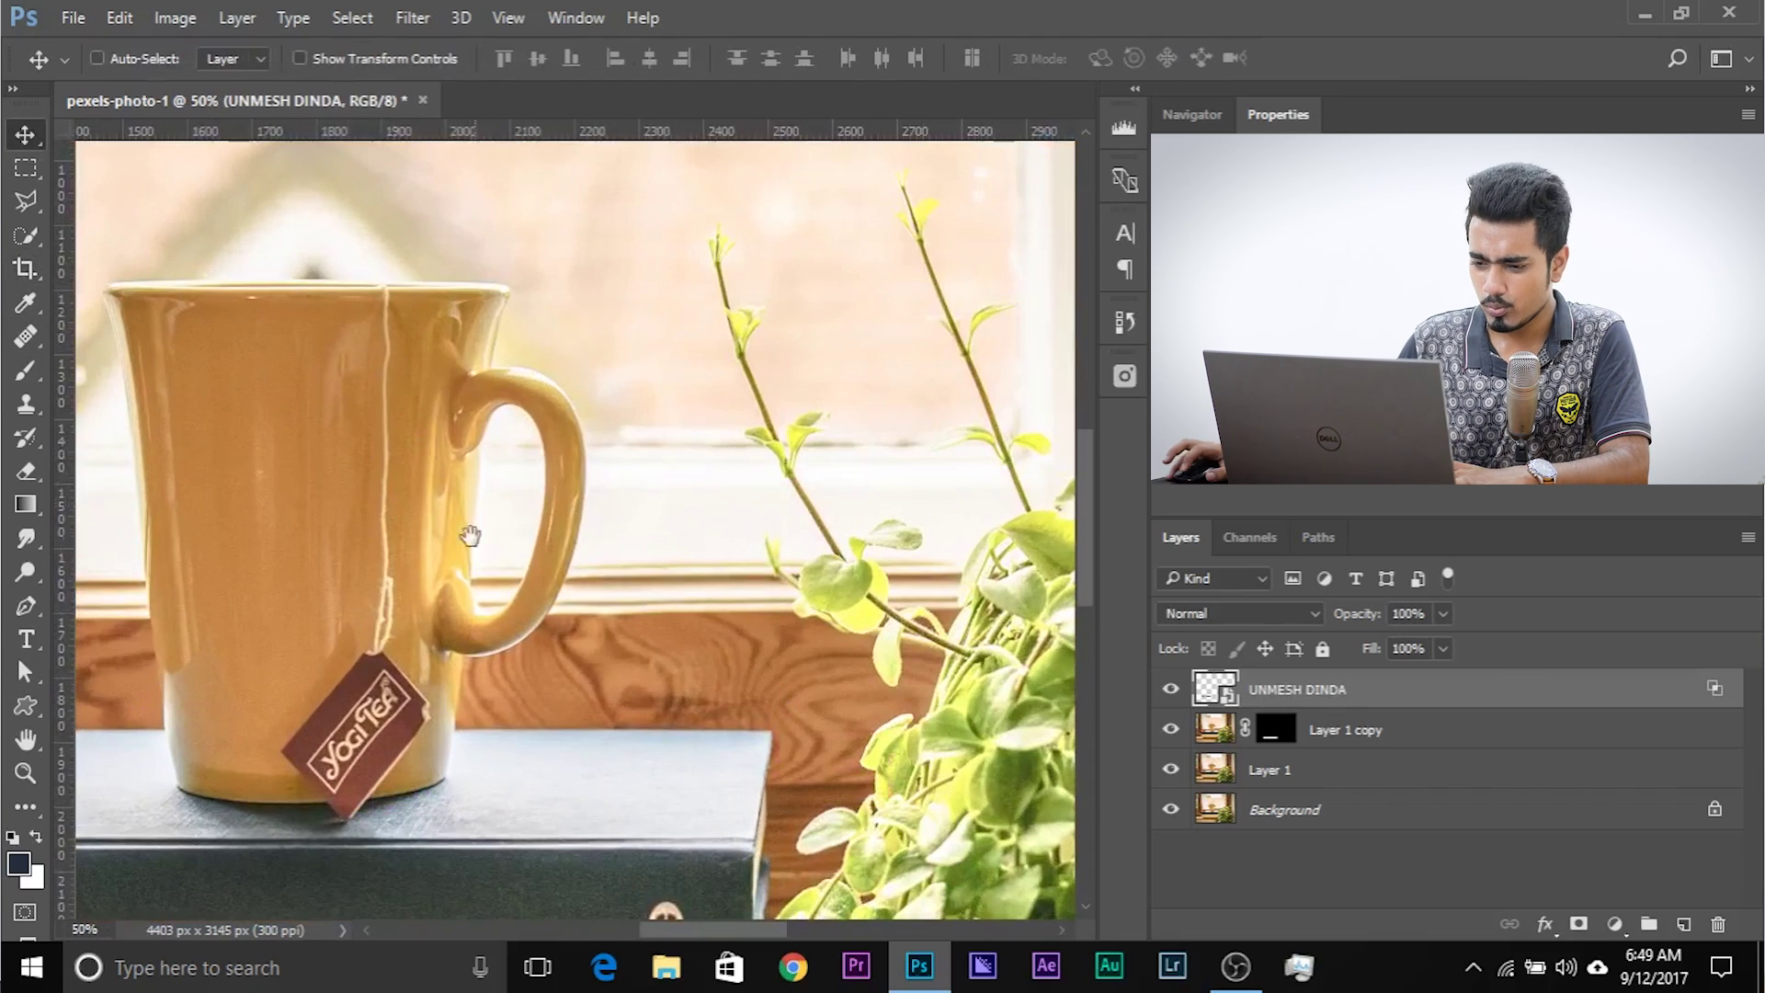
left_click_drag(469, 535, 840, 260)
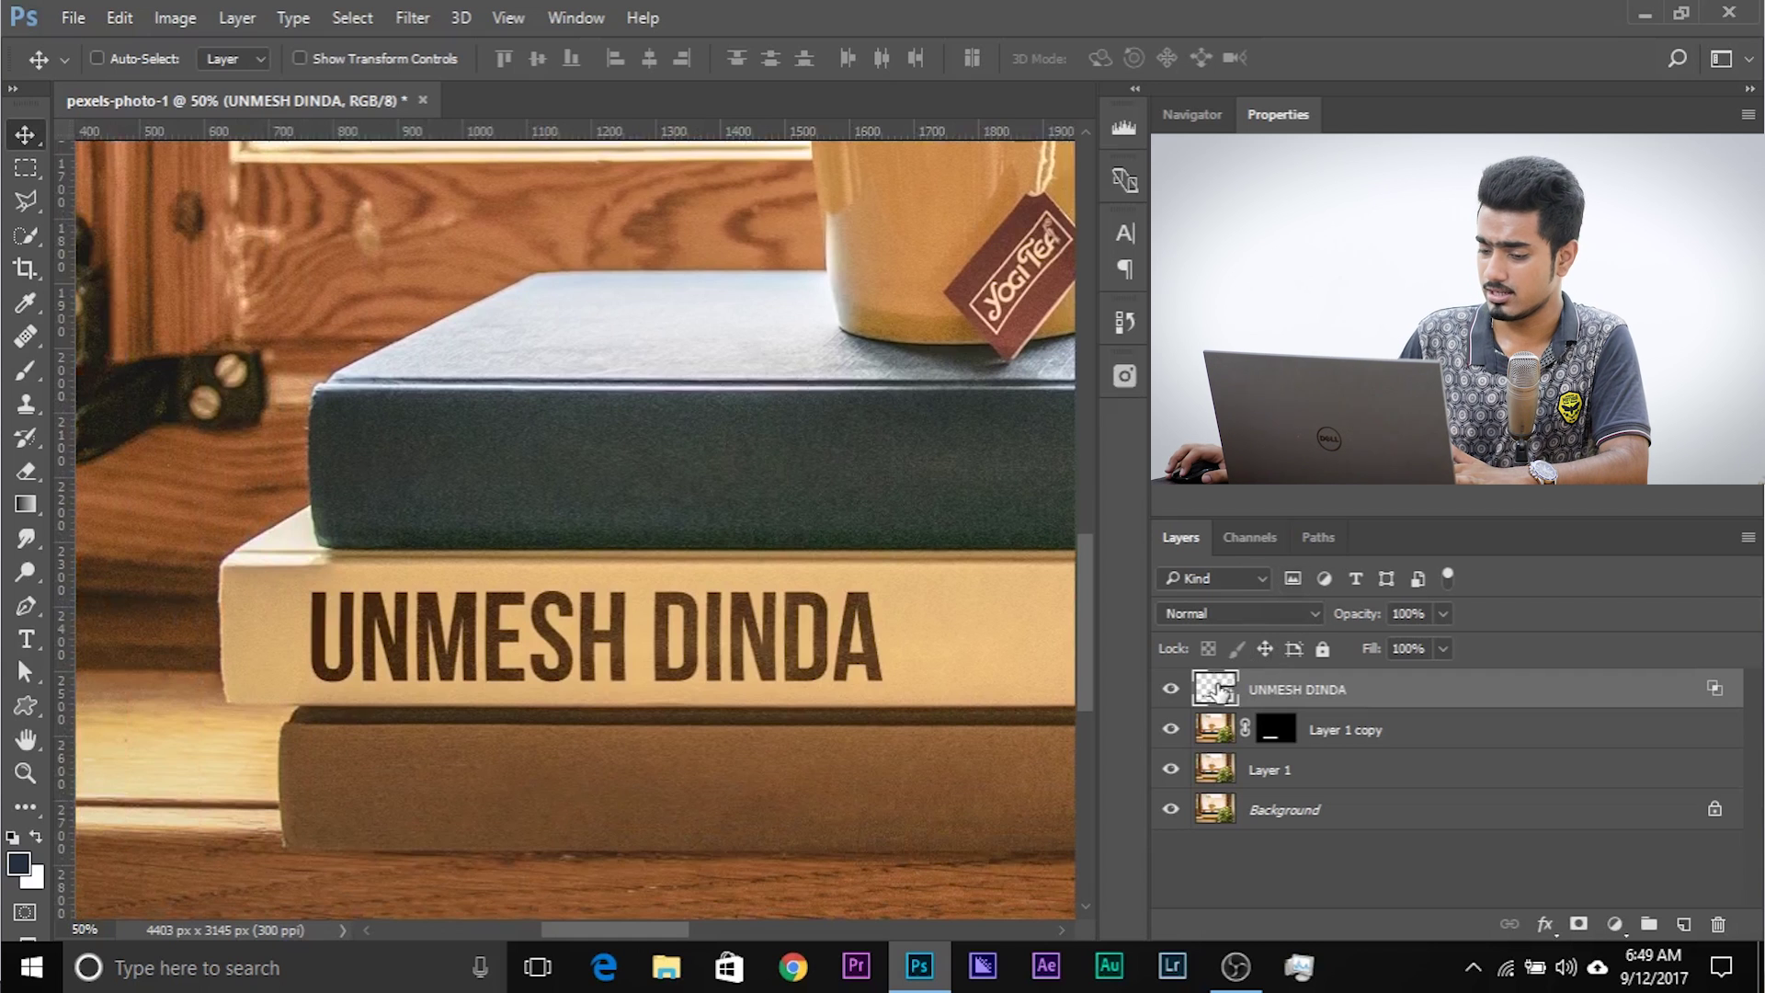
double_click(1218, 690)
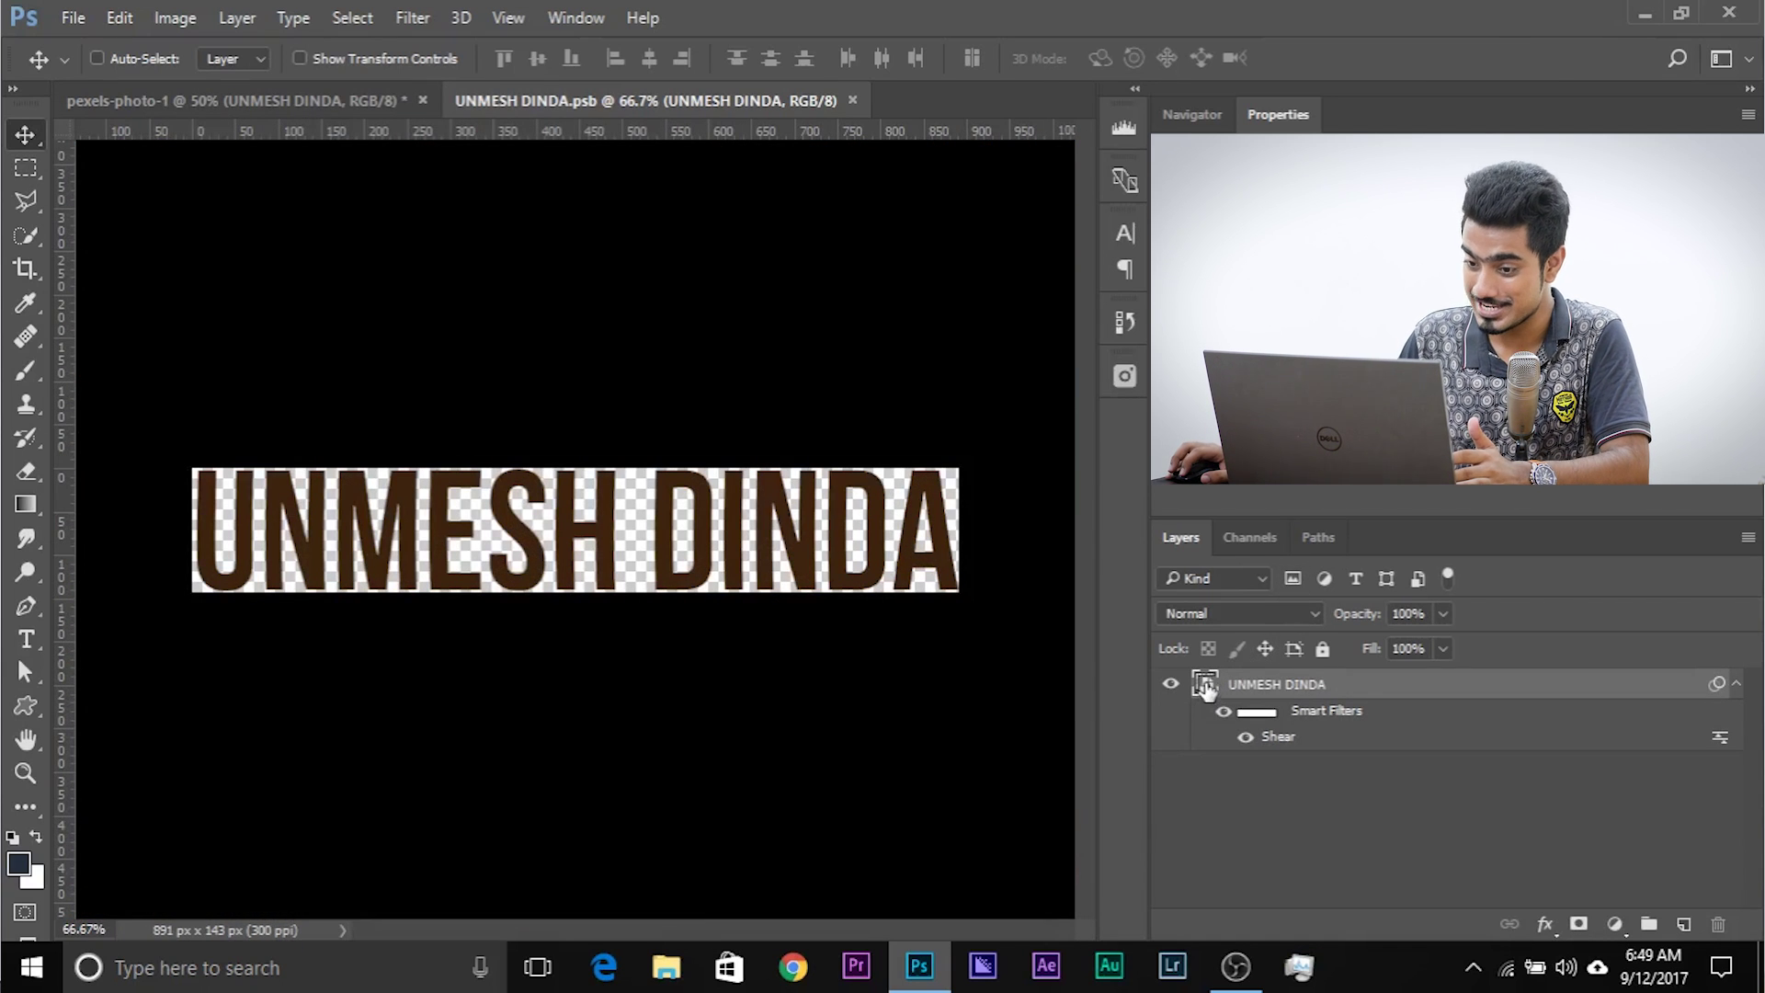
- In the nested smart object, replace the UNMESH DINDA title text with PIXIMPERFECT
double_click(1206, 690)
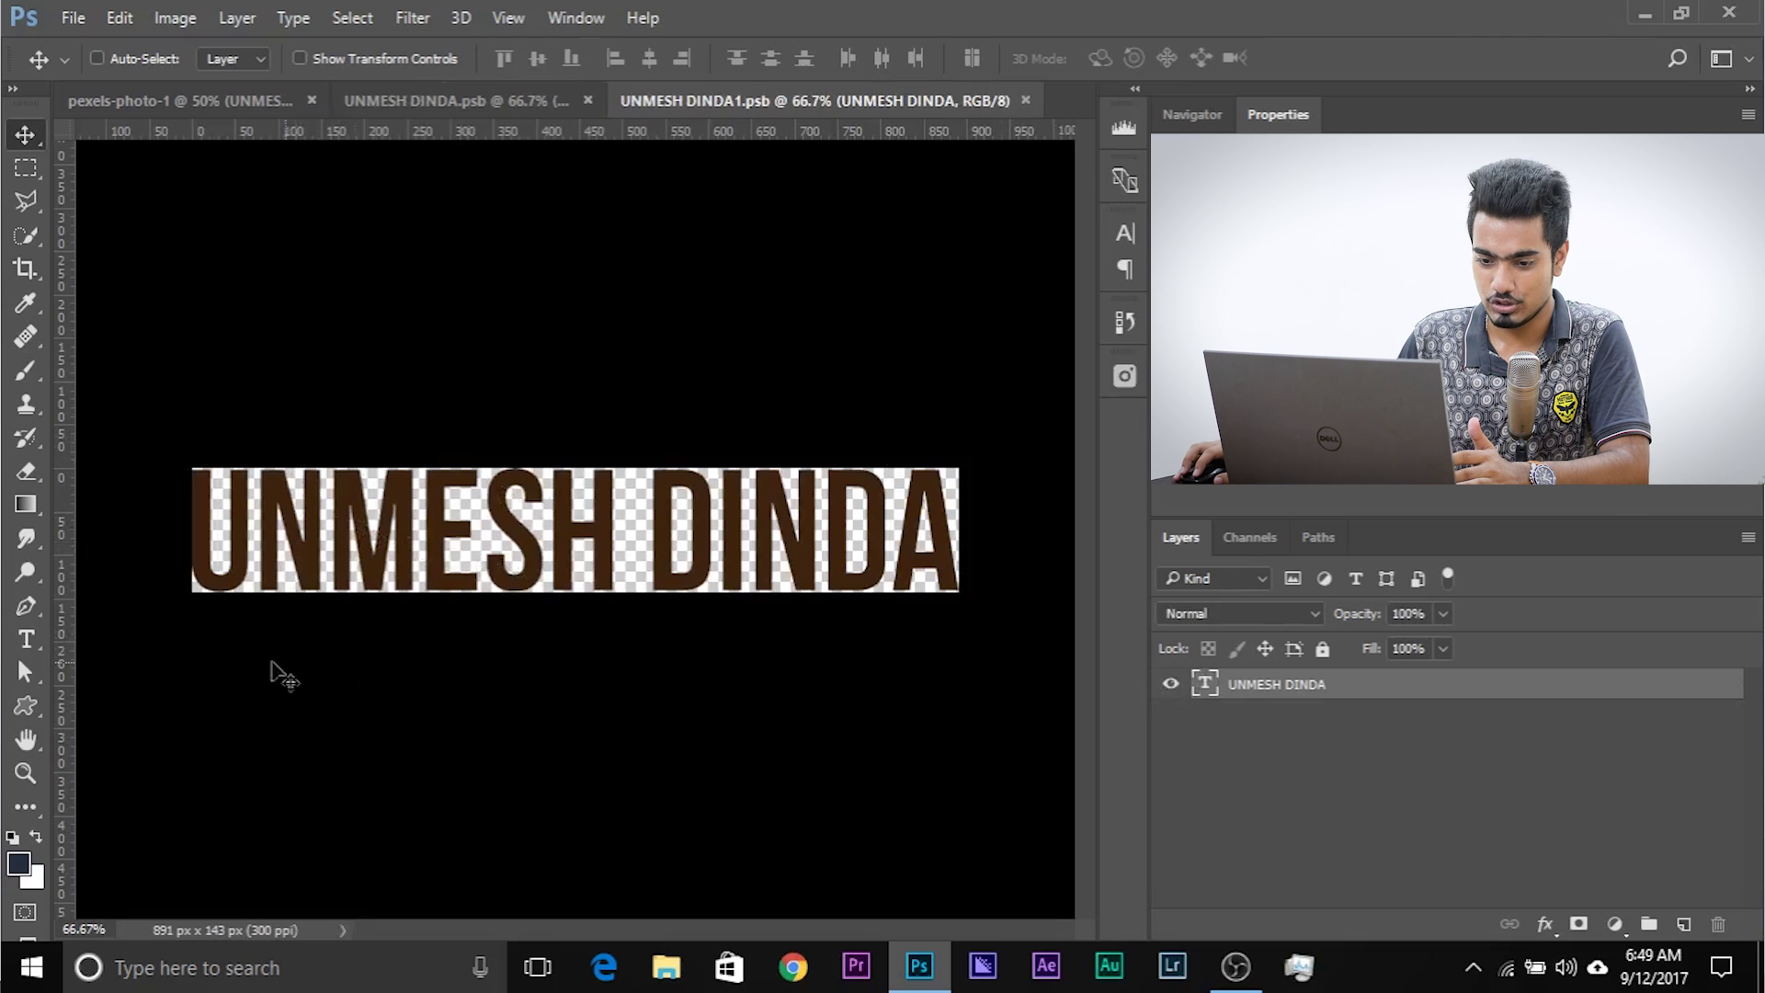
left_click(26, 639)
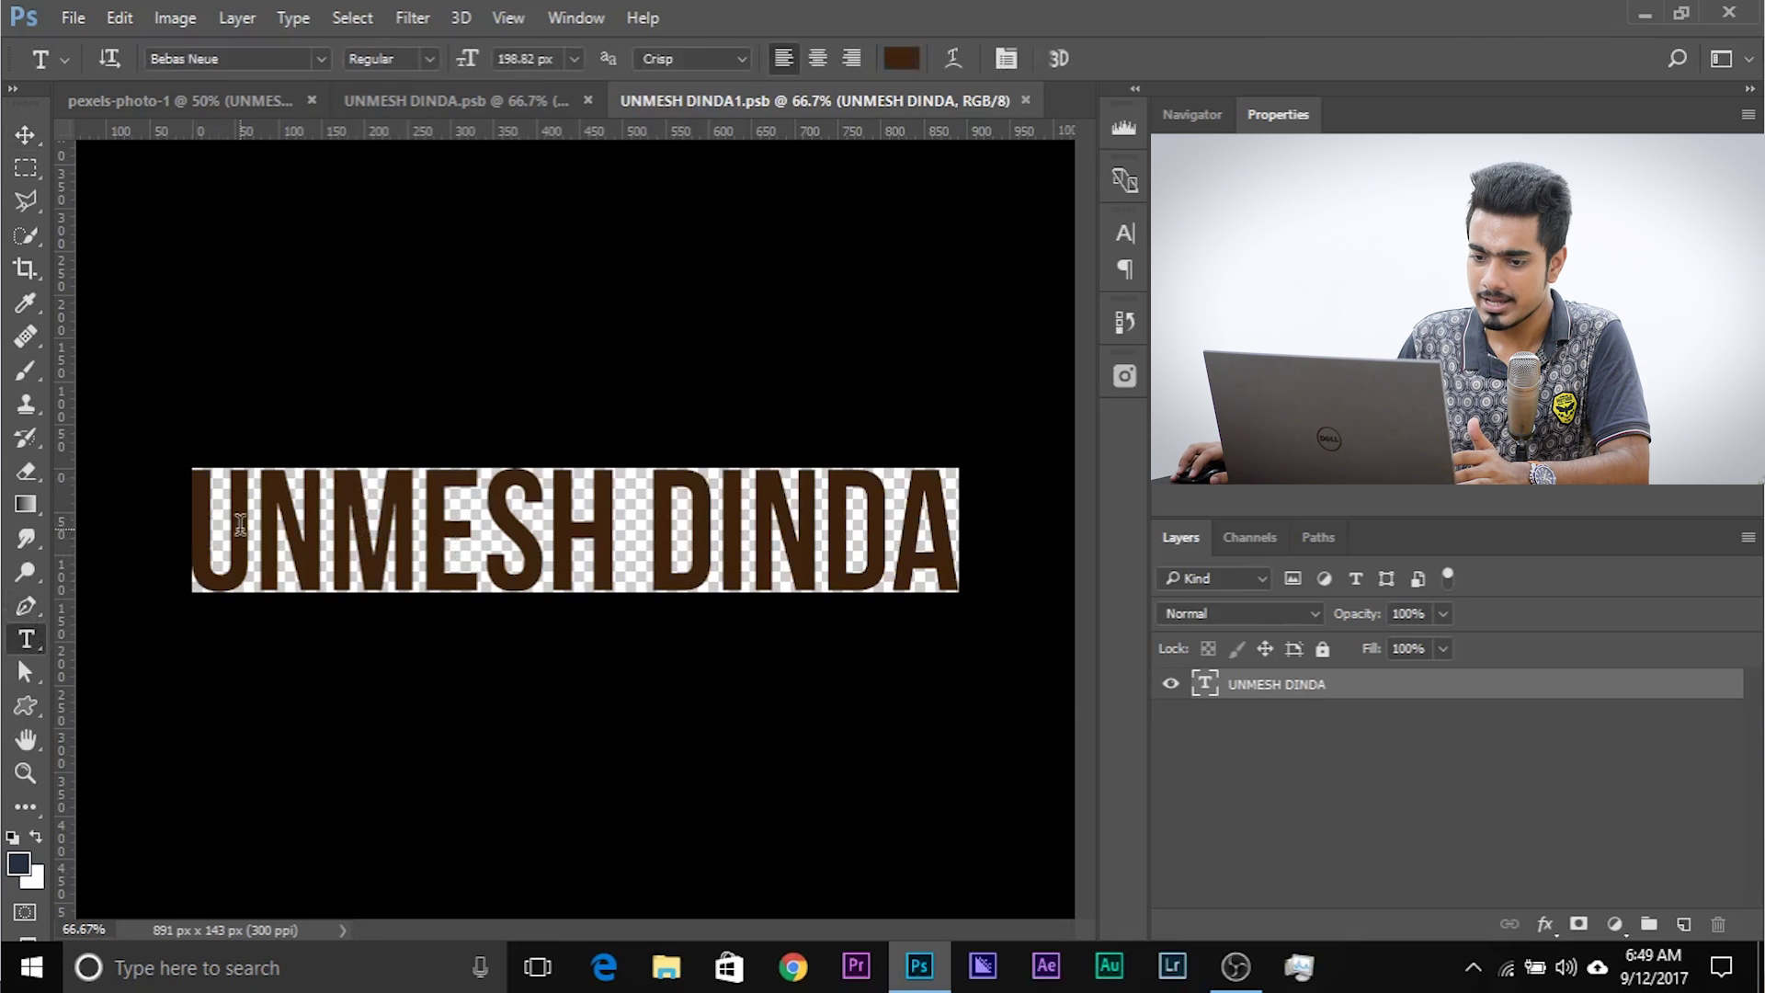
left_click_drag(241, 525, 134, 550)
left_click(948, 529)
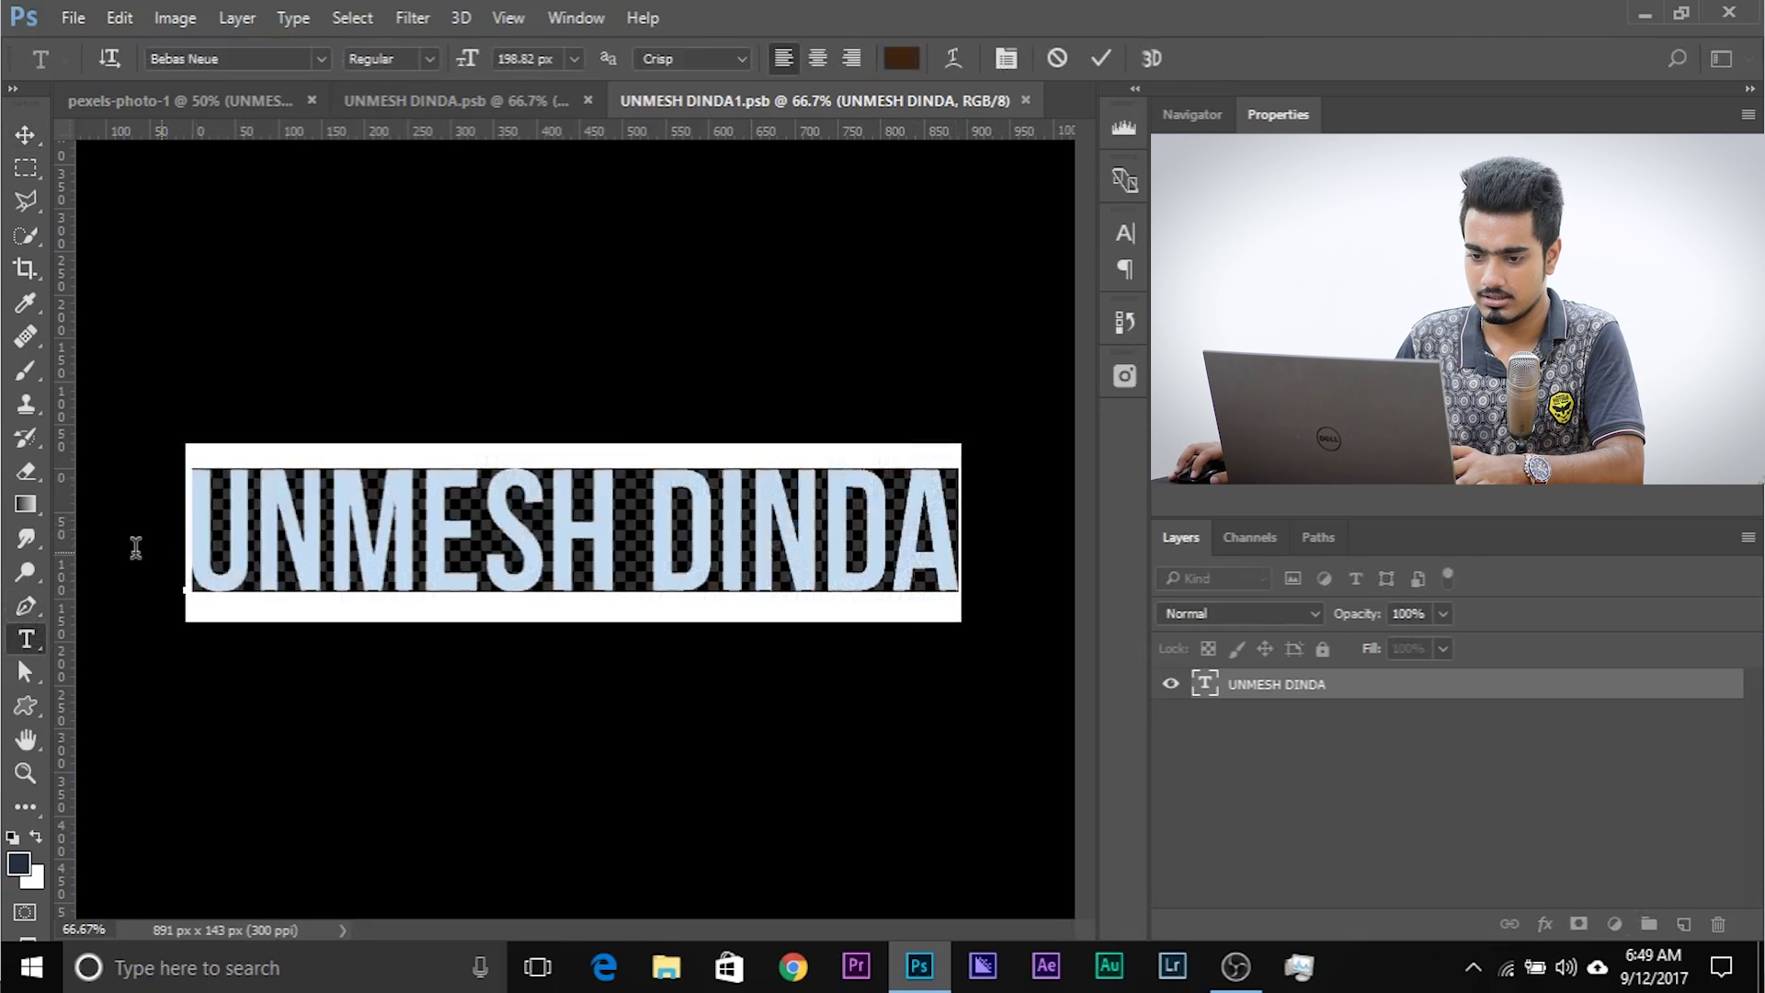
type("PIXIMPERFECT")
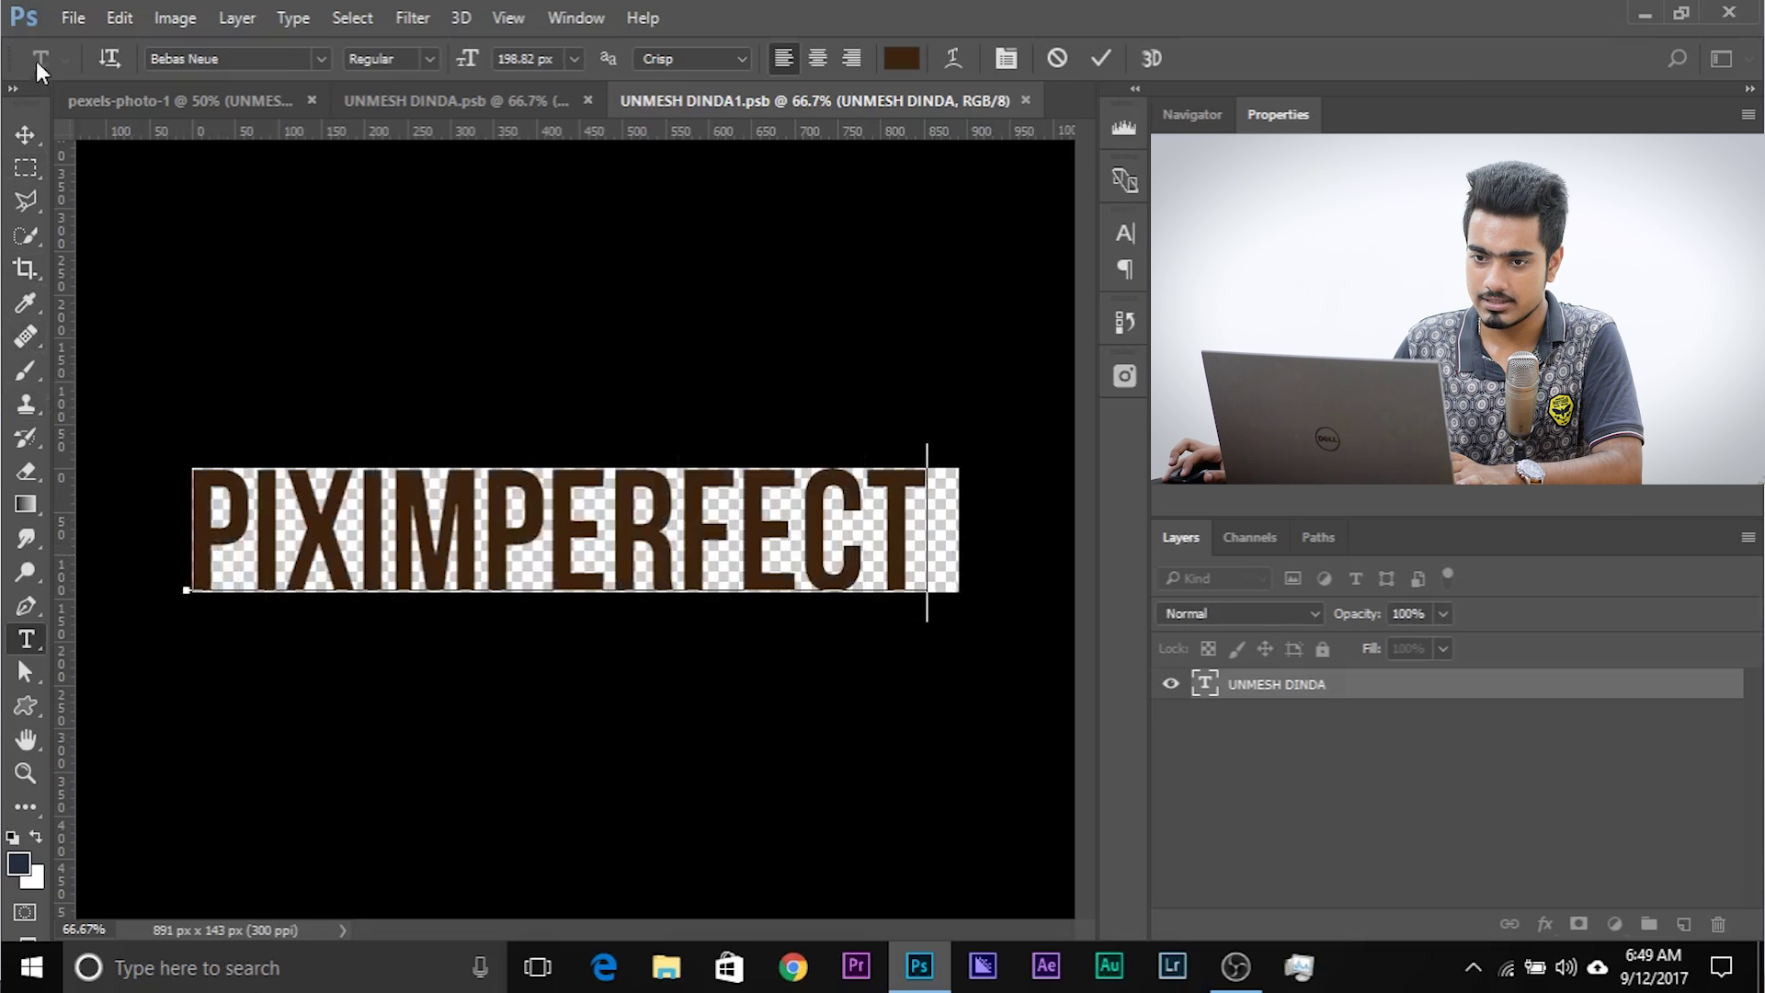
- Save and close the text document and its parent smart object, returning to the photo
left_click(72, 17)
left_click(125, 277)
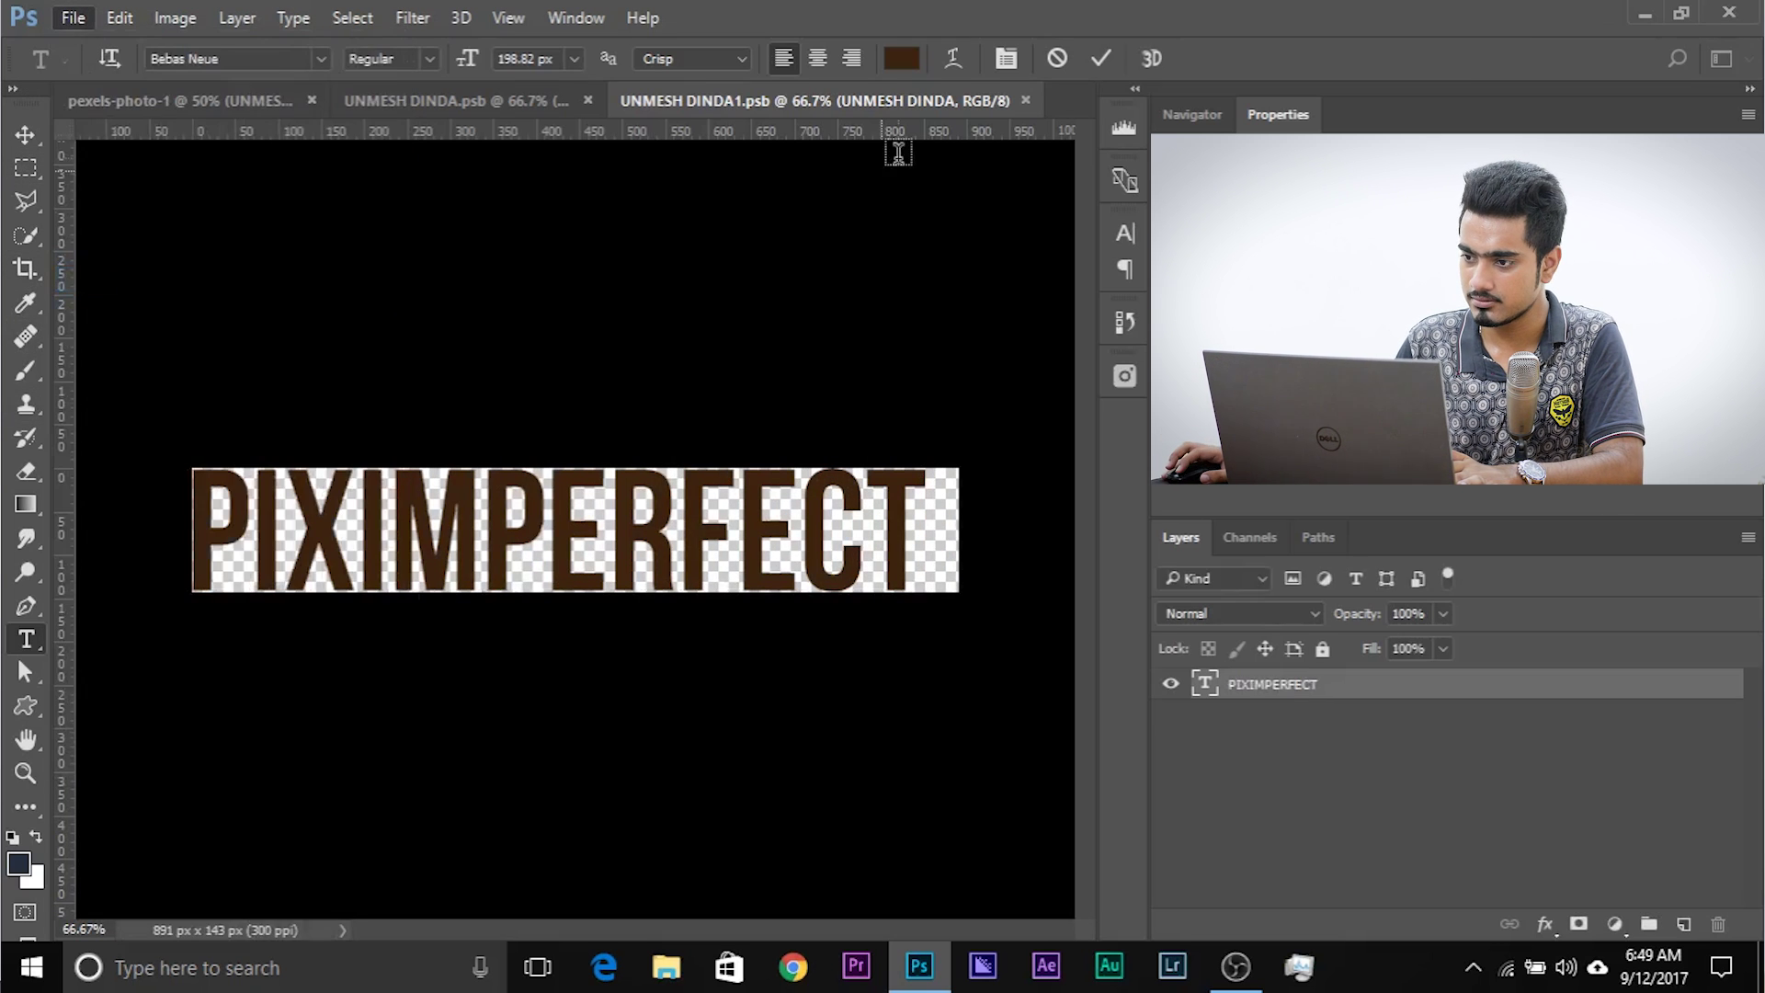
left_click(1024, 99)
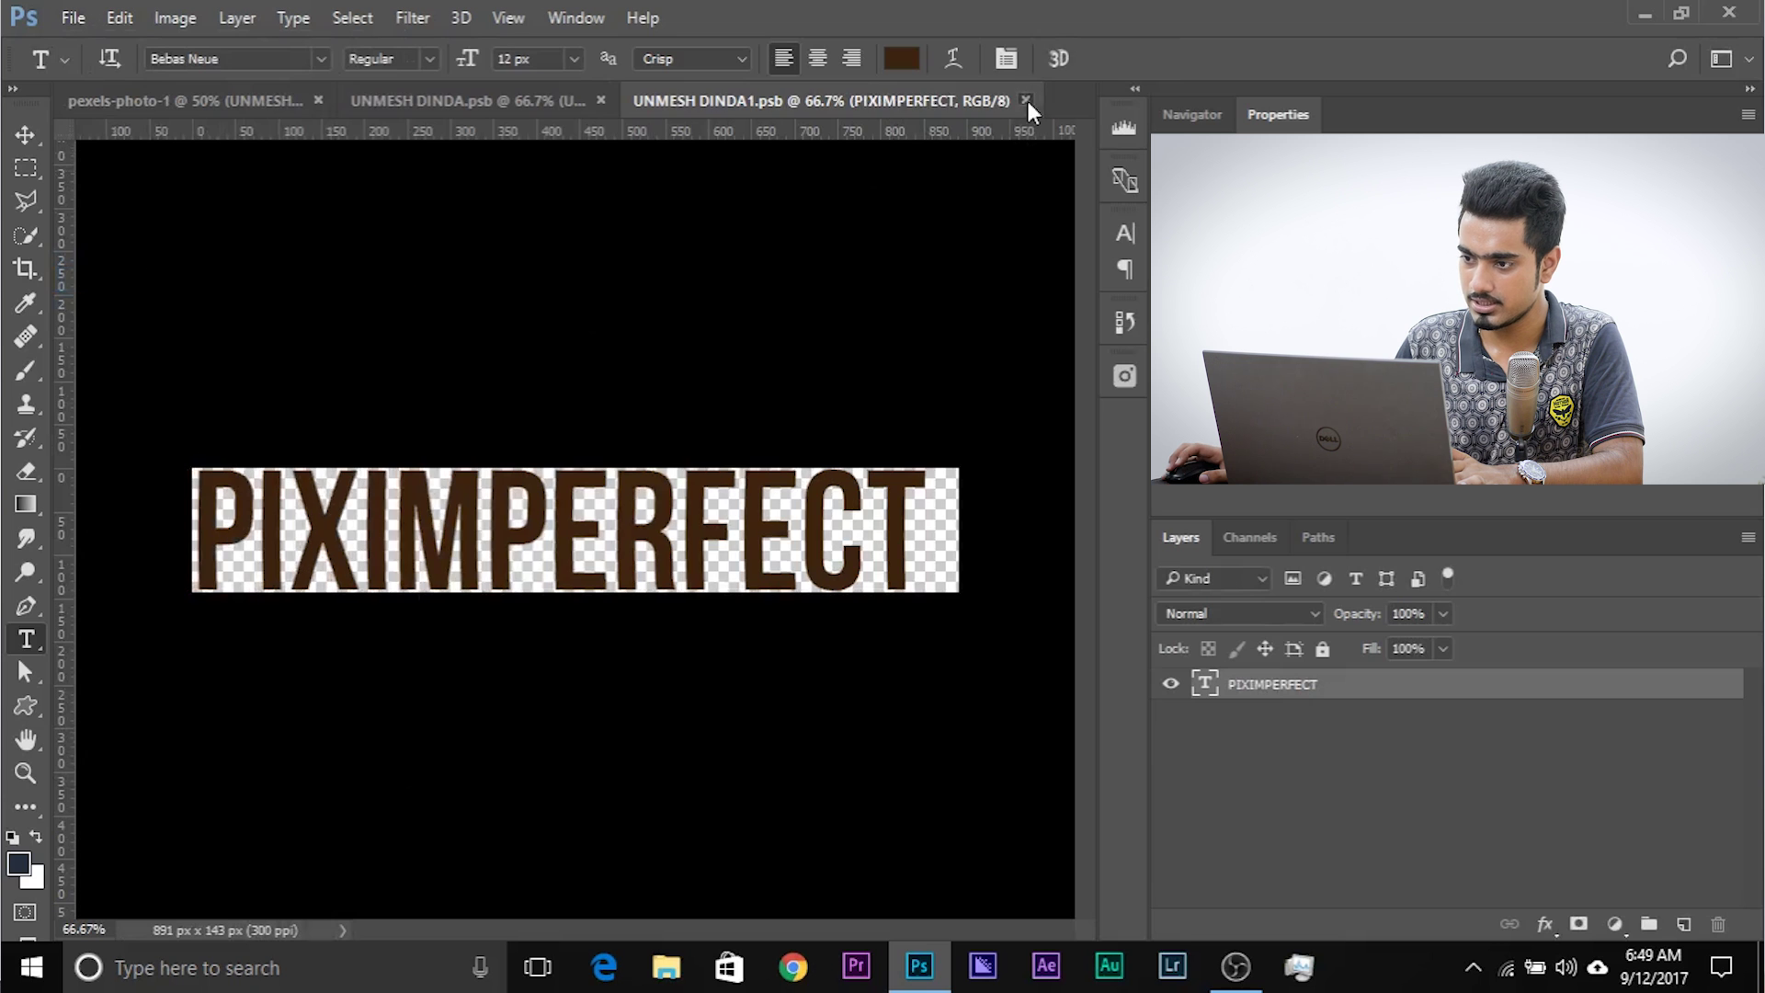
left_click(72, 17)
left_click(125, 278)
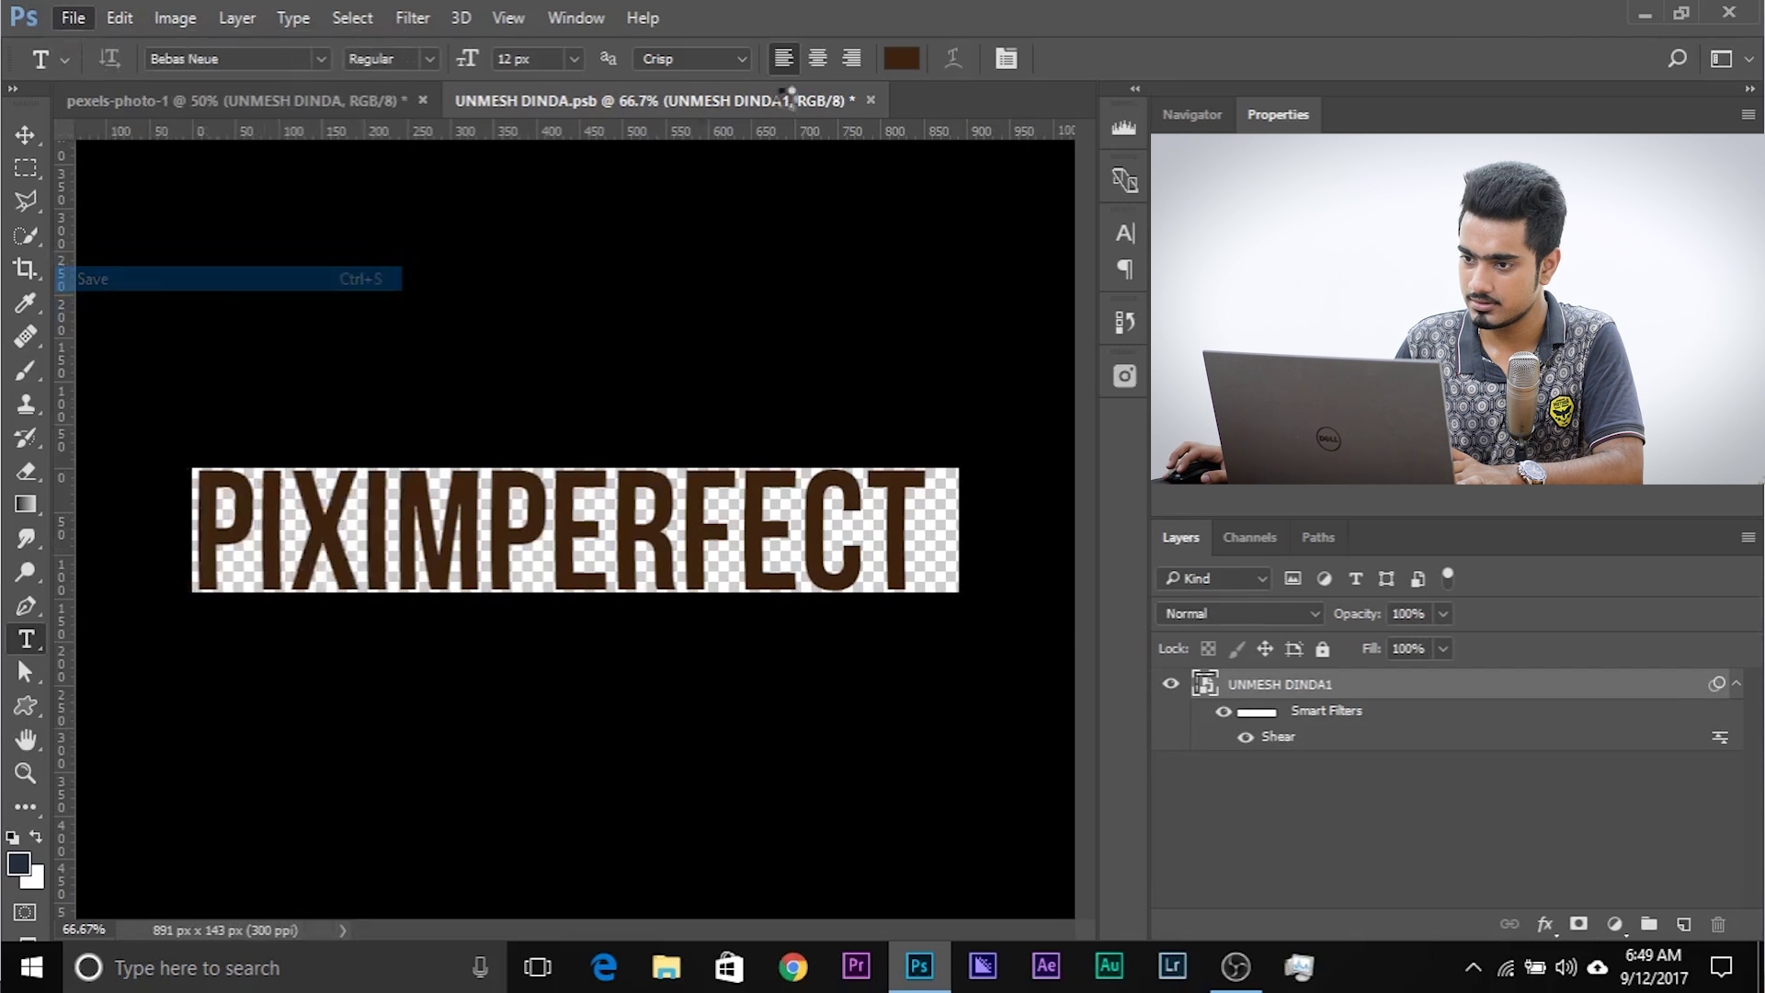
left_click(861, 100)
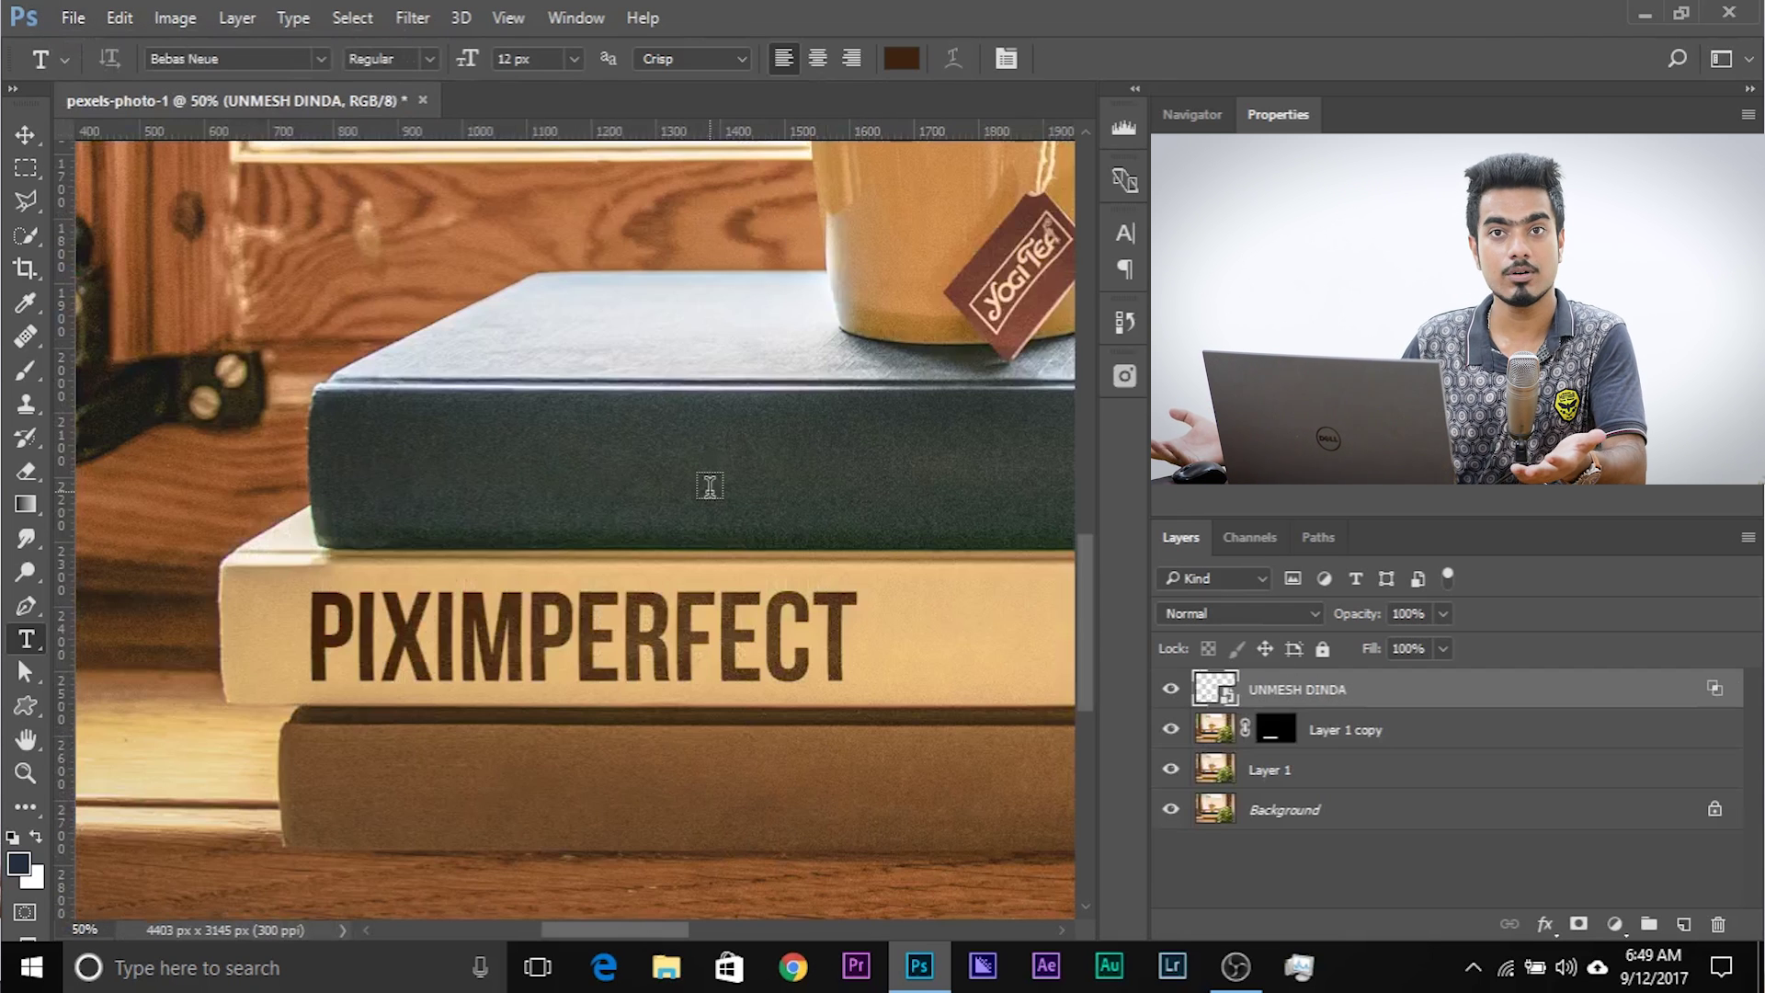